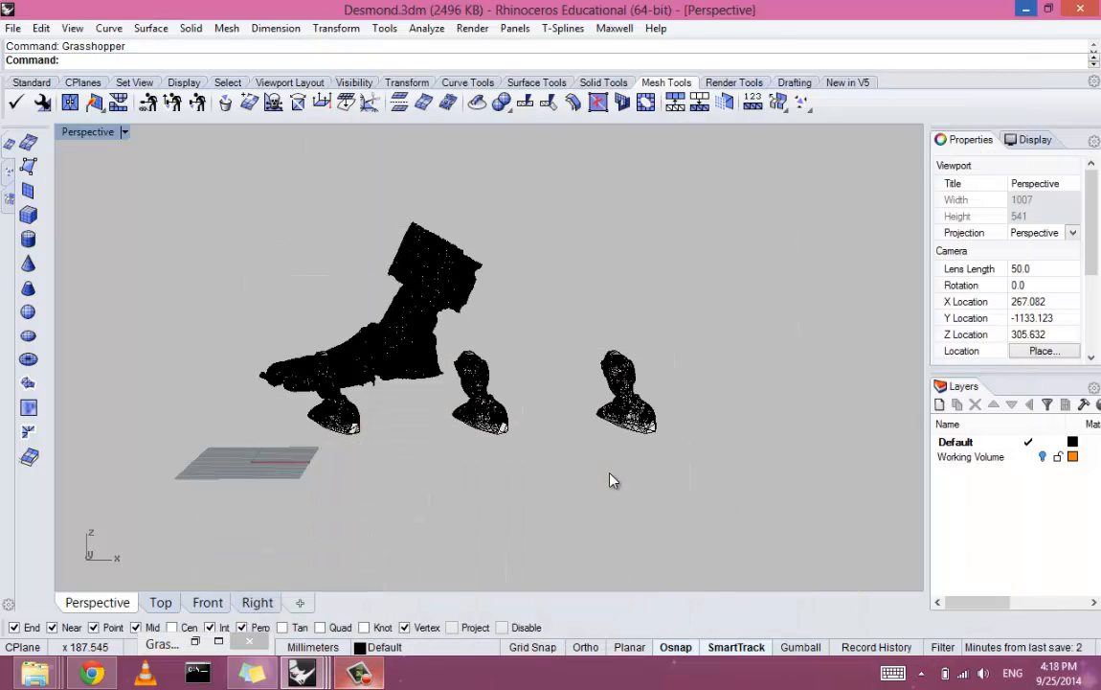
Examine the mesh wires of the portrait busts and the foot scan up close and from a distance
scroll(613, 480, "up", 6)
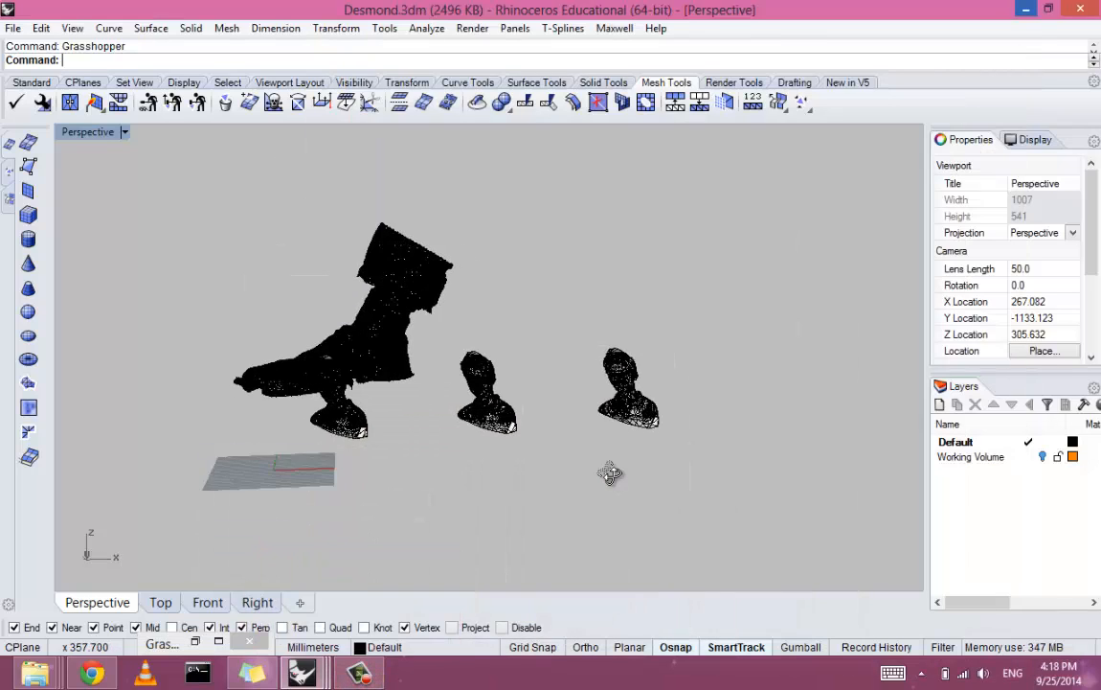
scroll(613, 479, "up", 8)
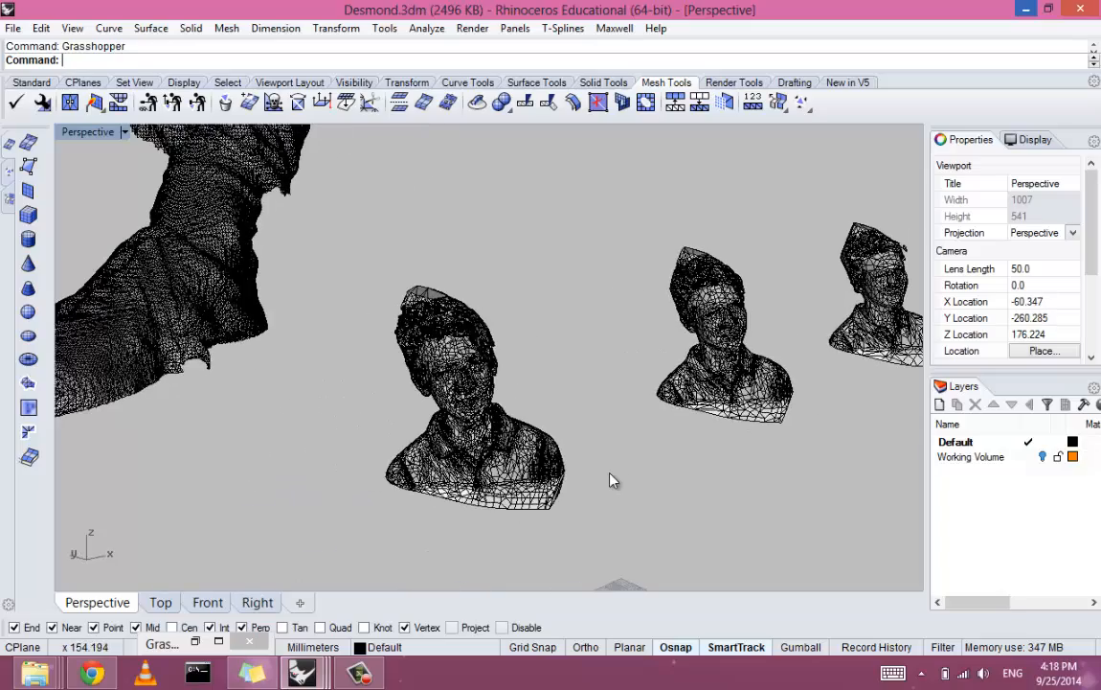
scroll(613, 480, "down", 10)
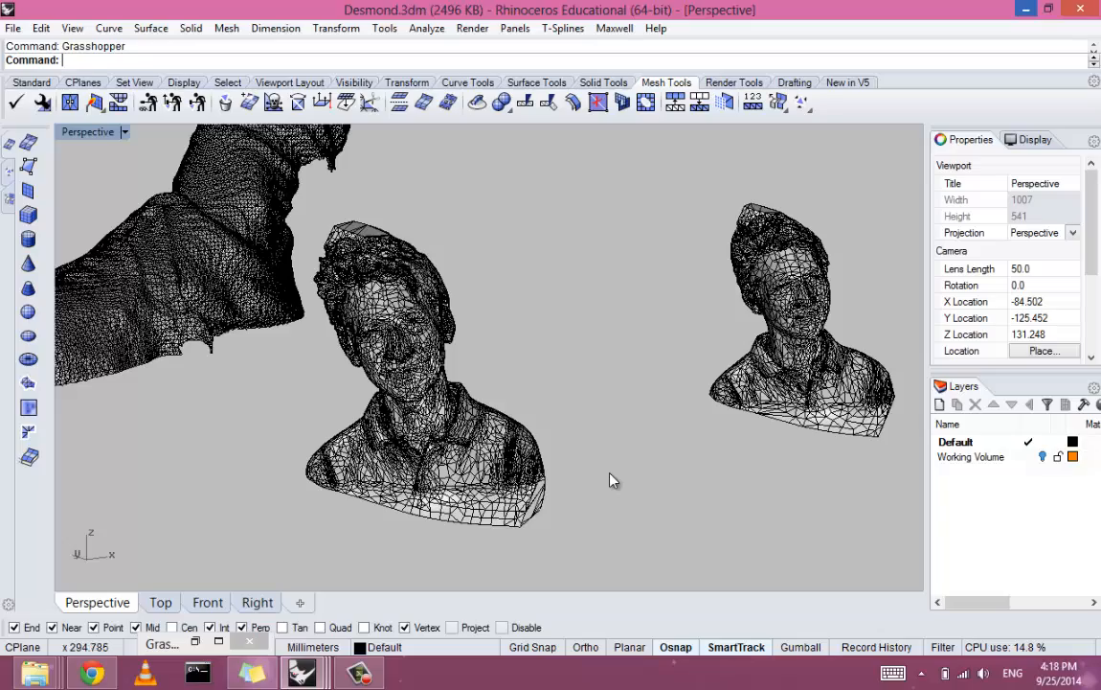
scroll(613, 479, "up", 8)
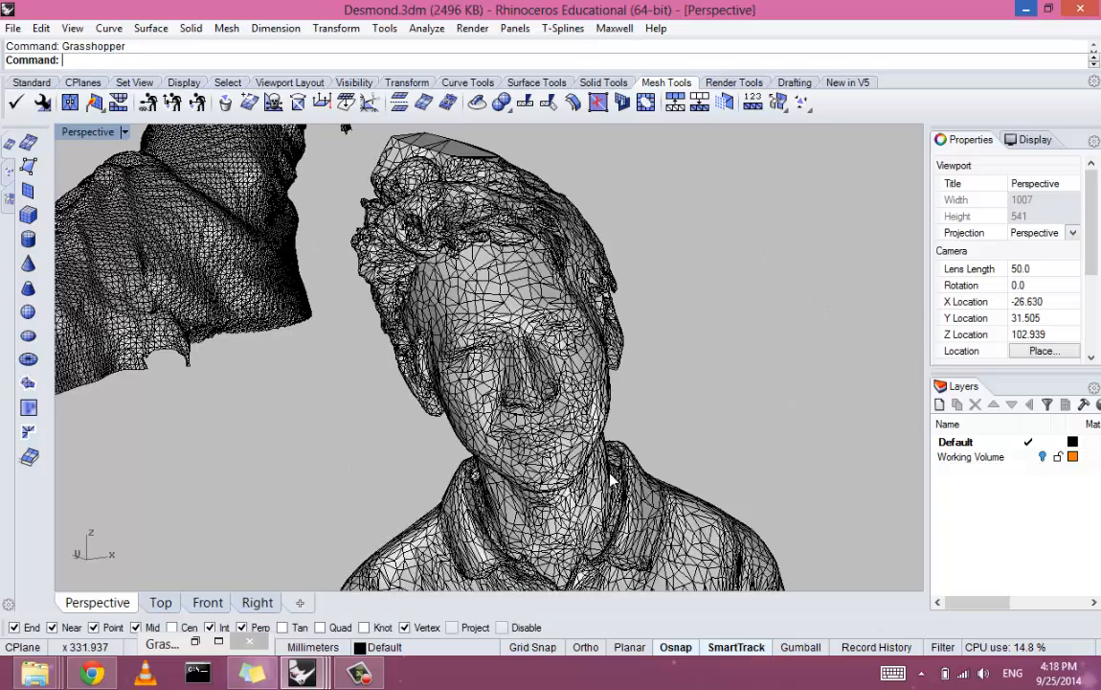
scroll(613, 480, "down", 8)
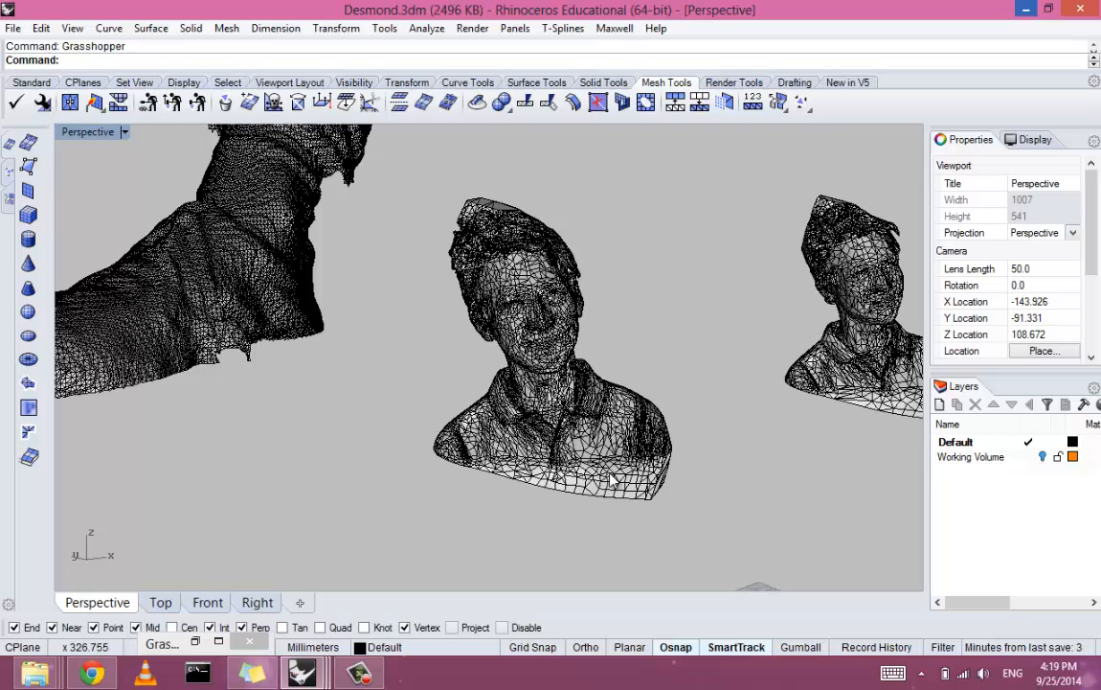
right_click_drag(611, 479, 801, 567, "shift")
scroll(611, 479, "down", 5)
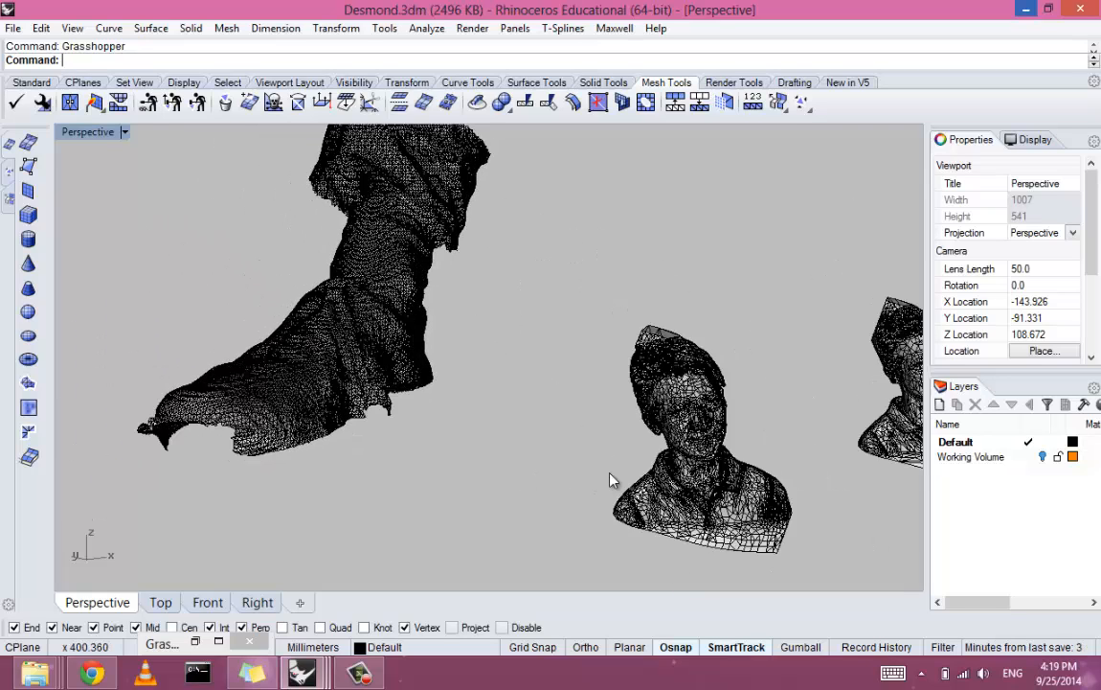
right_click_drag(611, 479, 650, 582, "shift")
scroll(610, 474, "up", 4)
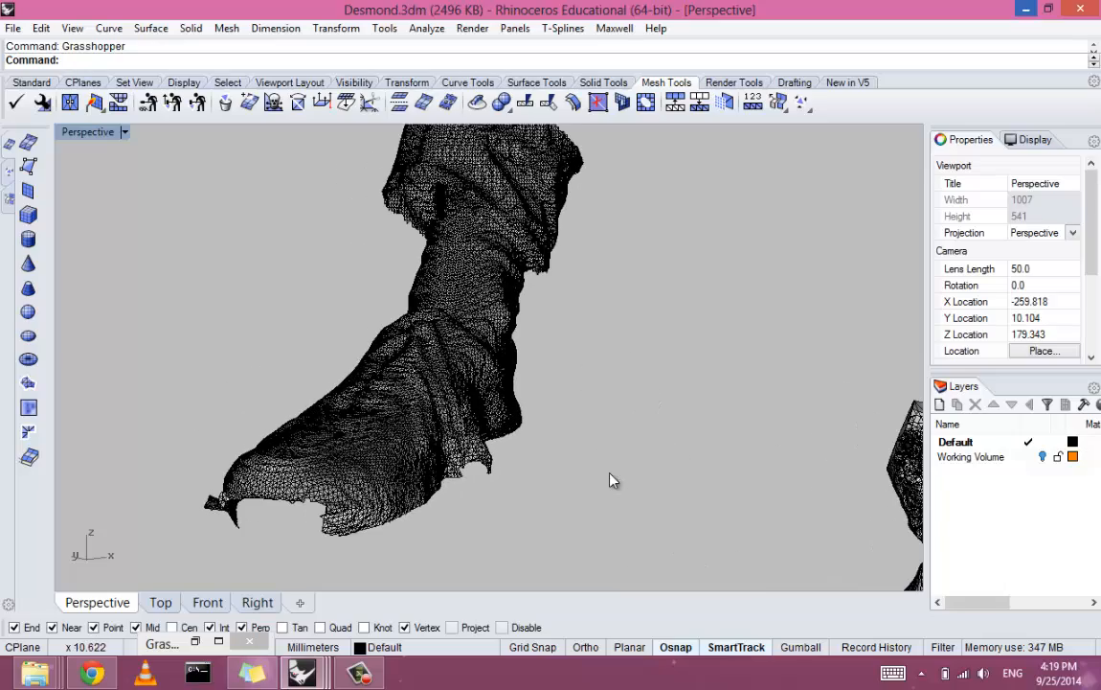
mouse_move(610, 474)
right_mouse_down()
mouse_move(630, 436)
mouse_move(610, 481)
right_mouse_up()
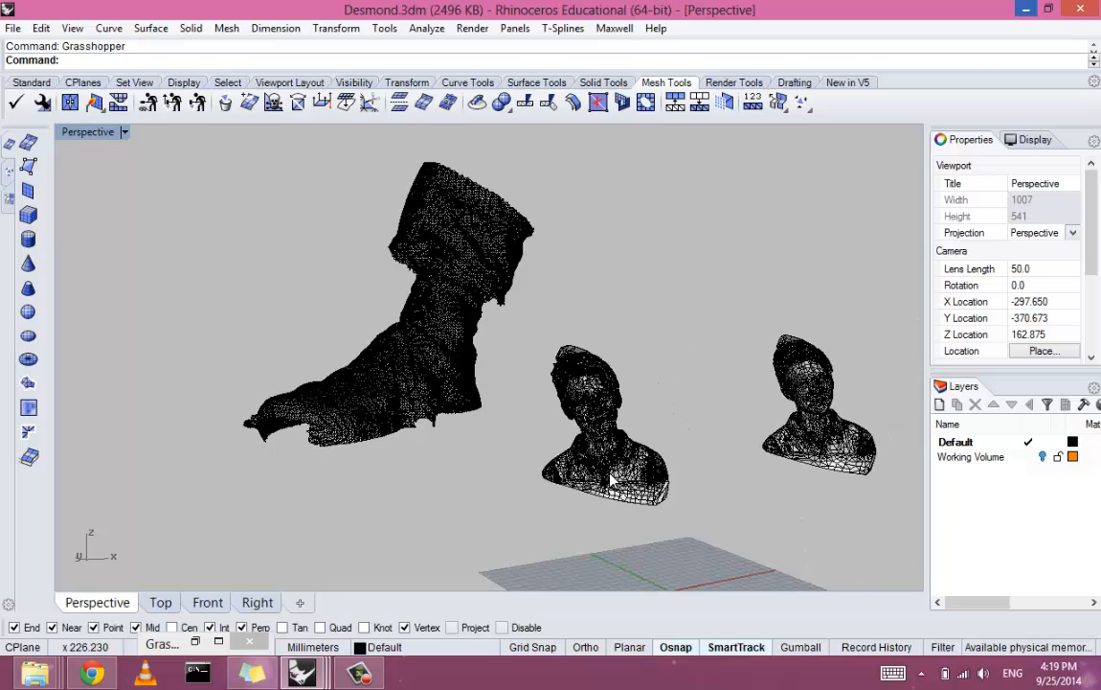
Select the portrait bust mesh nearest the foot scan, and clear the selection
scroll(610, 479, "up", 6)
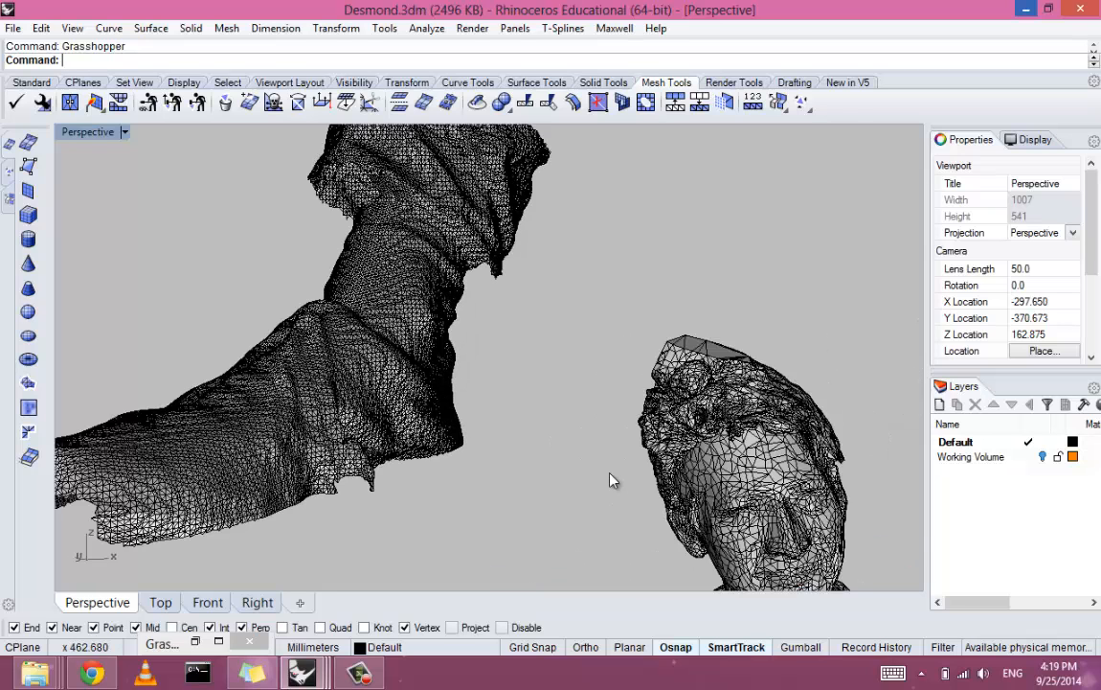
left_click(610, 479)
scroll(610, 479, "down", 4)
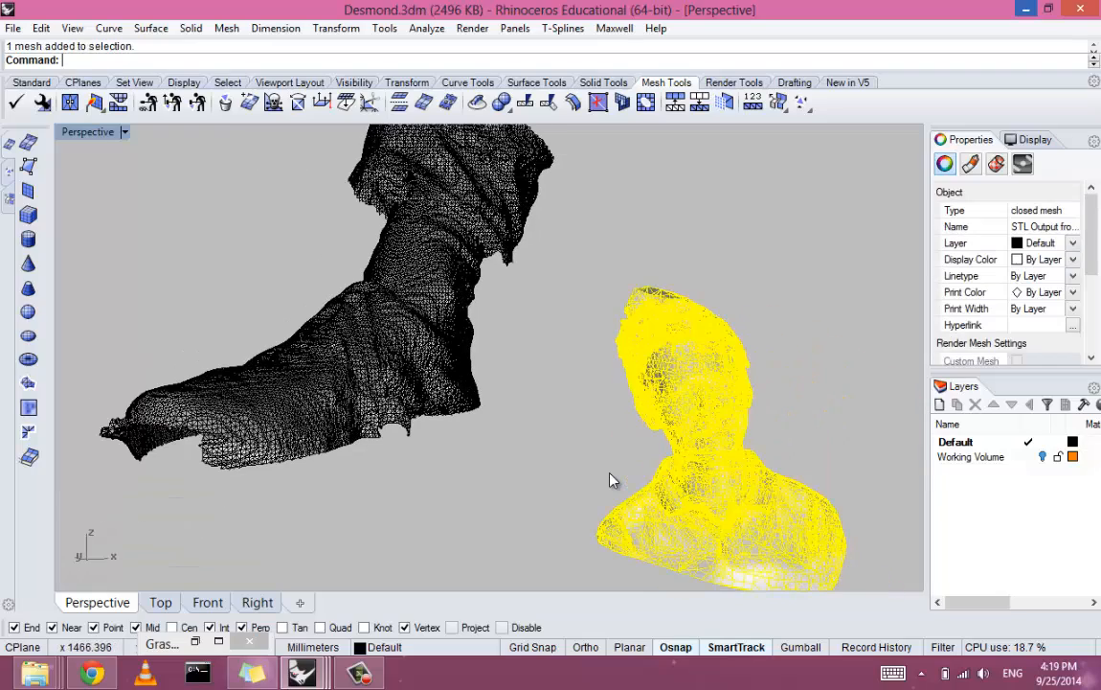
left_click(613, 479)
right_click_drag(610, 480, 610, 480)
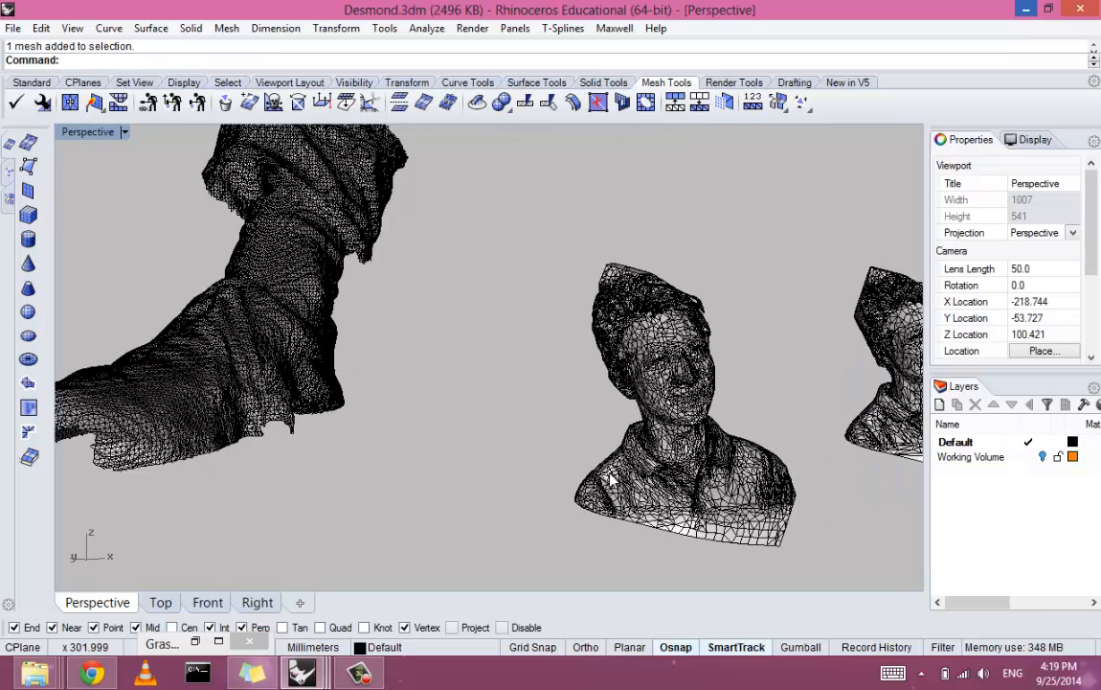
Show the four-viewport layout of the scans, and return to the maximized Perspective viewport
right_click_drag(549, 425, 611, 477)
scroll(610, 479, "down", 5)
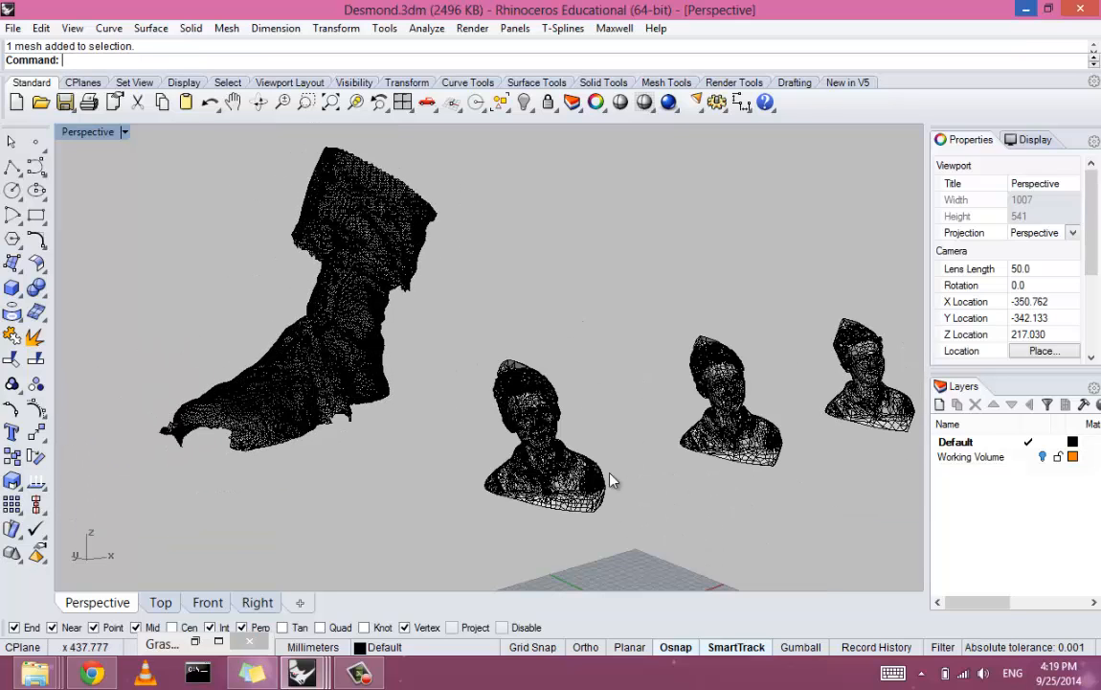
right_click_drag(610, 472, 612, 479)
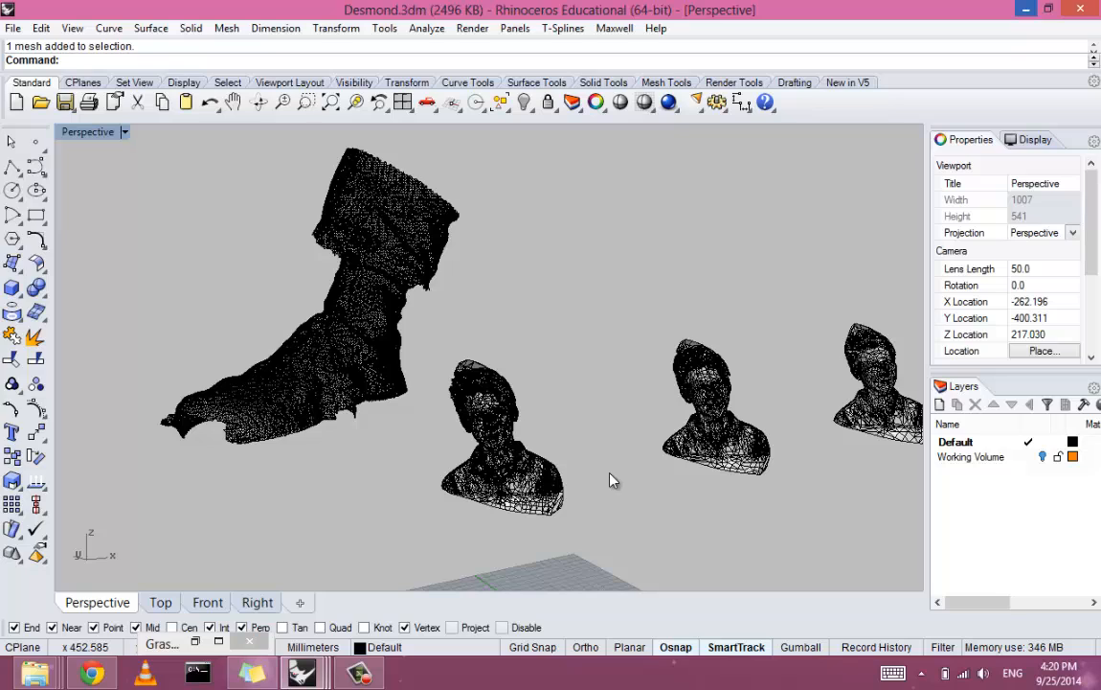
key("ctrl+m")
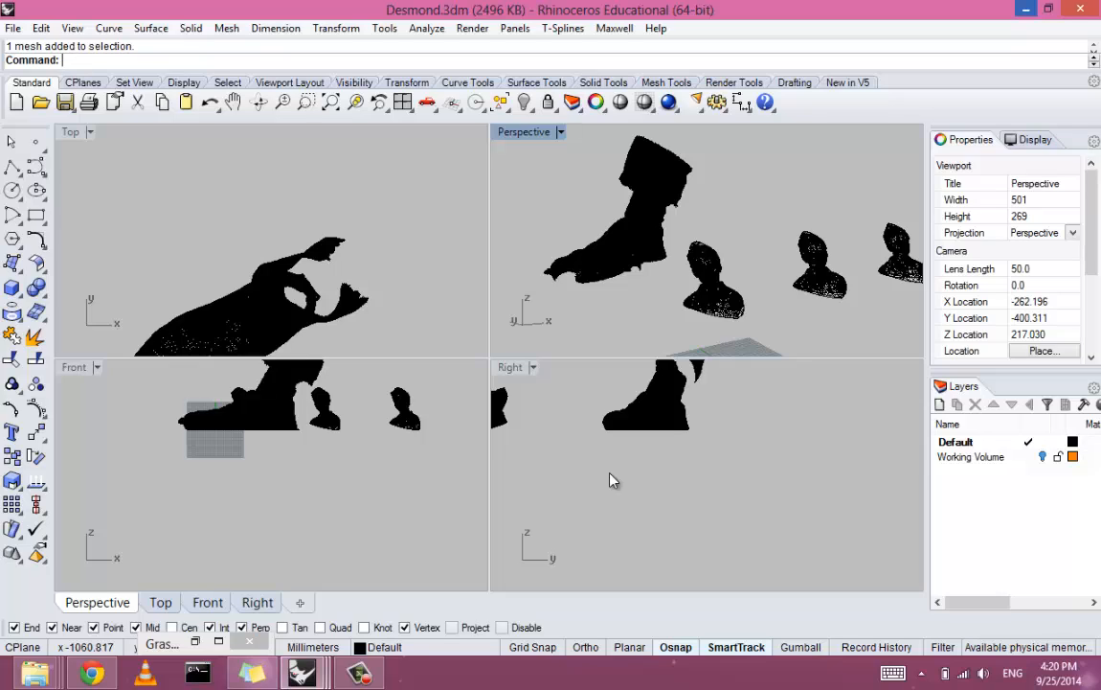
key("ctrl+m")
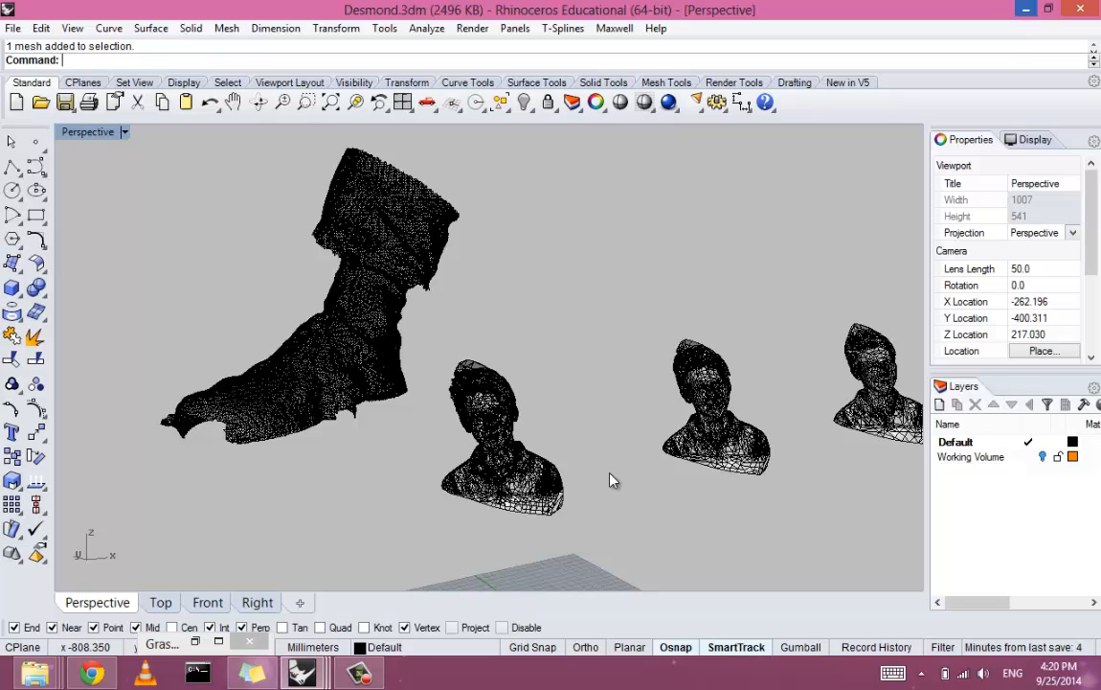
Set the Perspective viewport's display mode to Rendered
key("Menu")
key("Down")
key("Down")
key("Down")
key("Down")
key("Down")
key("Down")
key("Down")
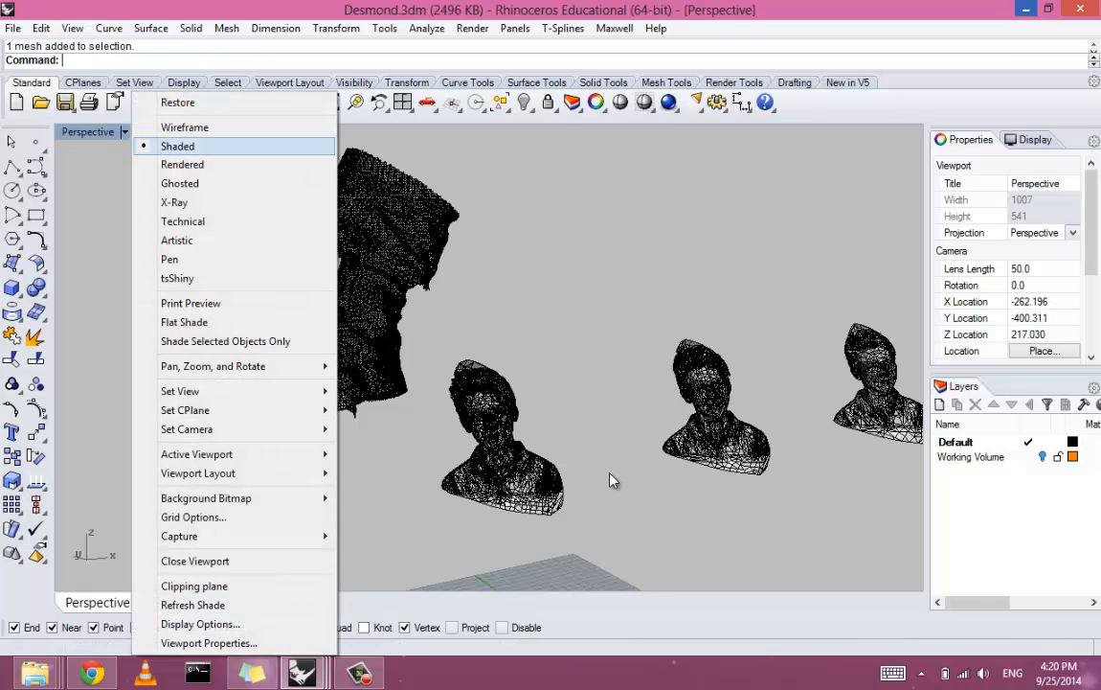
key("Up")
key("Up")
key("Up")
key("Up")
key("Down")
key("Down")
key("Down")
key("Down")
key("Down")
key("Down")
key("Up")
key("Up")
key("Up")
key("Up")
key("Up")
key("Up")
key("Up")
key("Down")
key("Down")
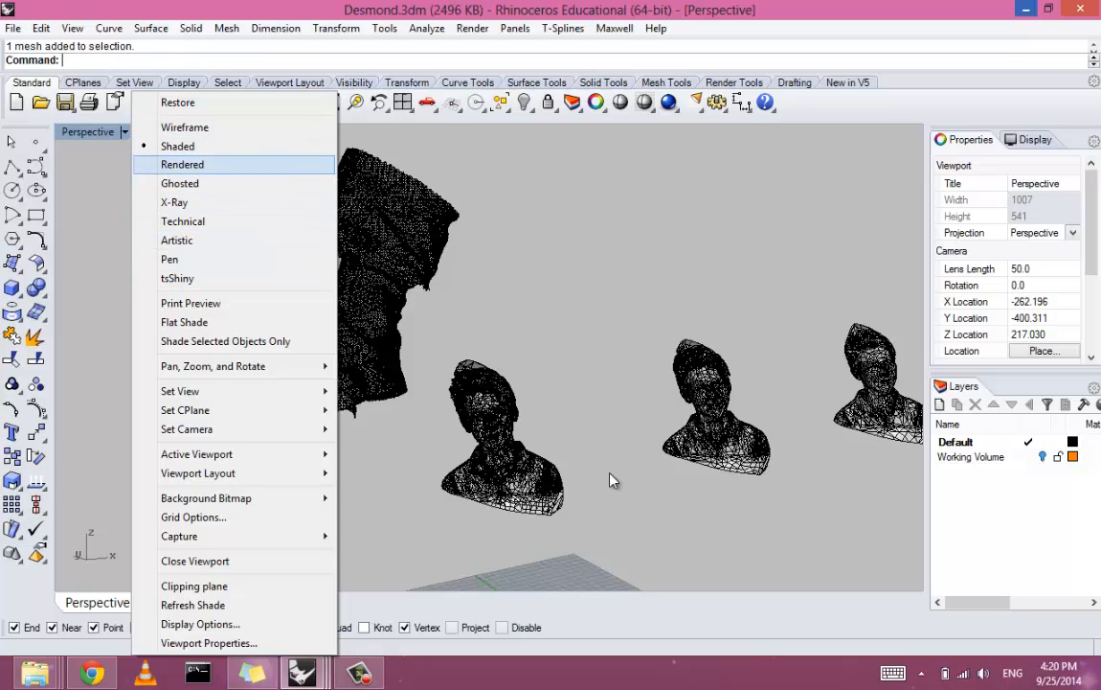
key("Down")
key("Down")
key("Down")
key("Down")
key("Down")
key("Up")
key("Up")
key("Up")
key("Up")
key("Up")
key("Up")
key("Up")
key("Down")
key("Down")
key("Return")
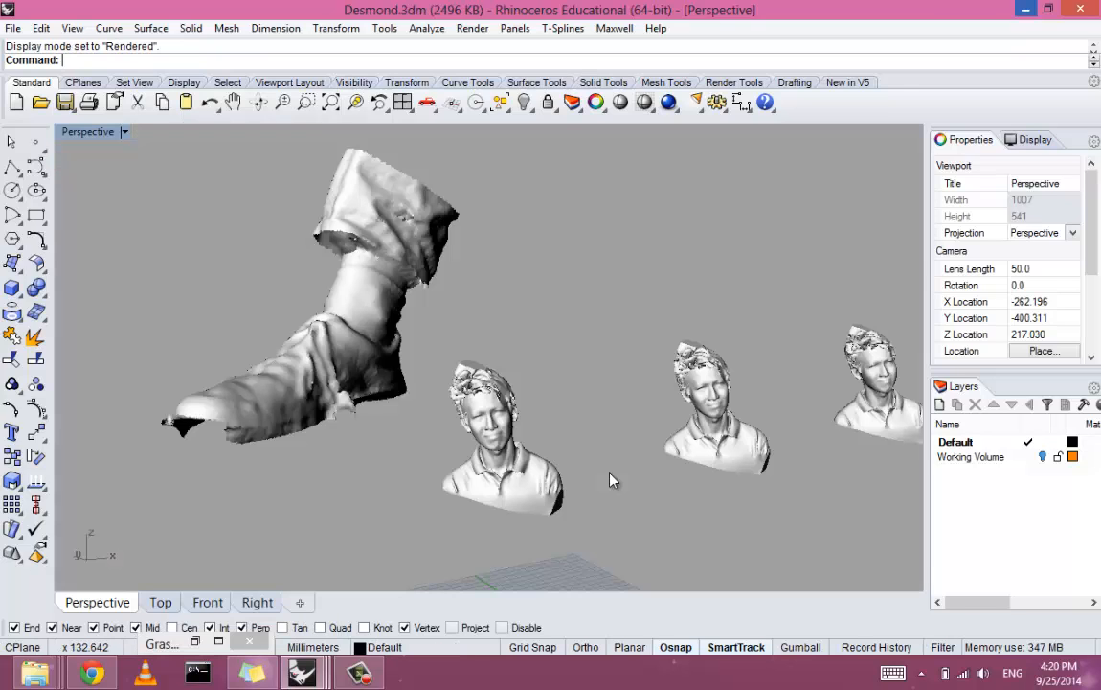
Inspect the rendered face of the nearest bust up close, and view all the scans from different angles
right_click_drag(610, 473, 610, 474)
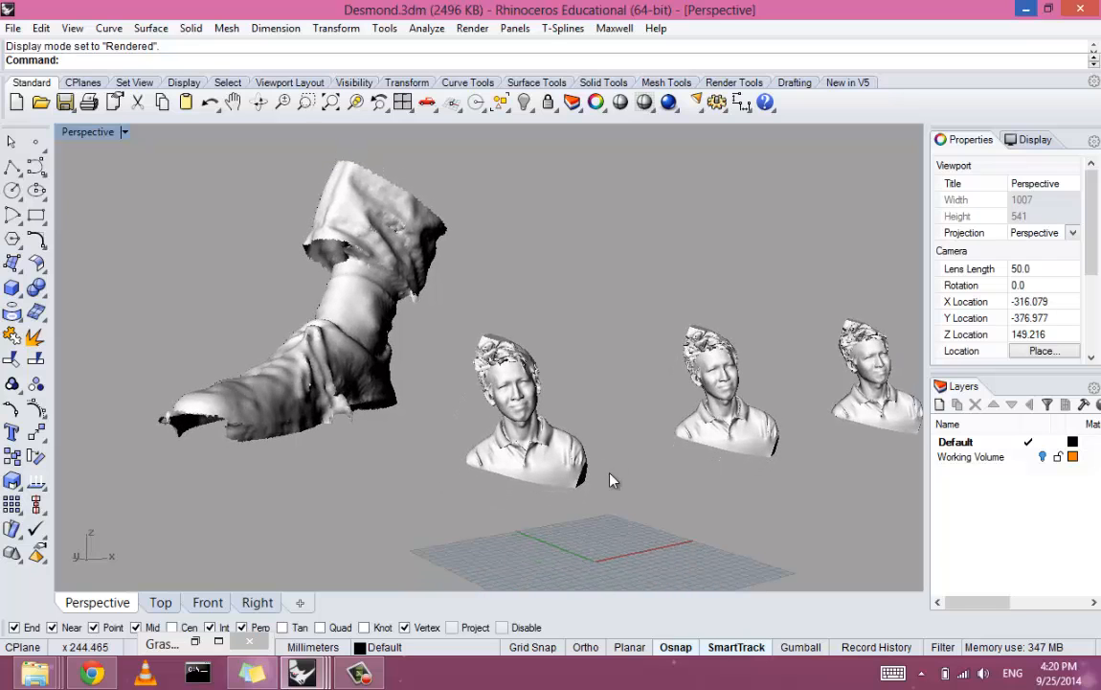
scroll(613, 481, "up", 3)
scroll(613, 481, "up", 5)
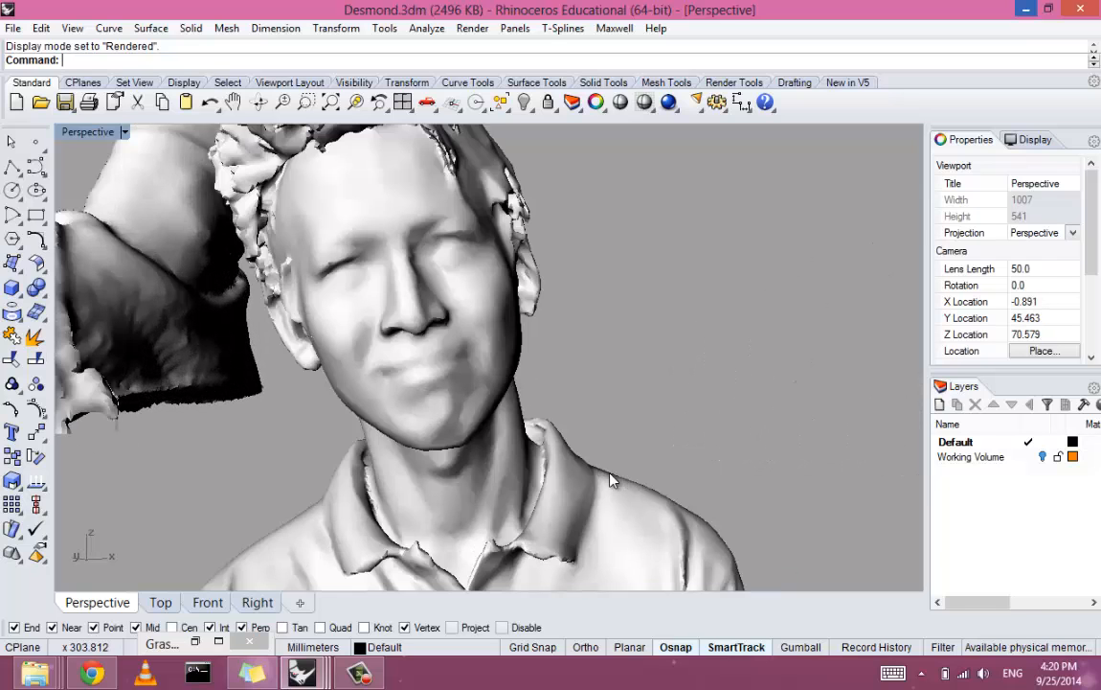
scroll(613, 481, "down", 5)
right_click_drag(613, 480, 613, 481)
scroll(610, 473, "down", 6)
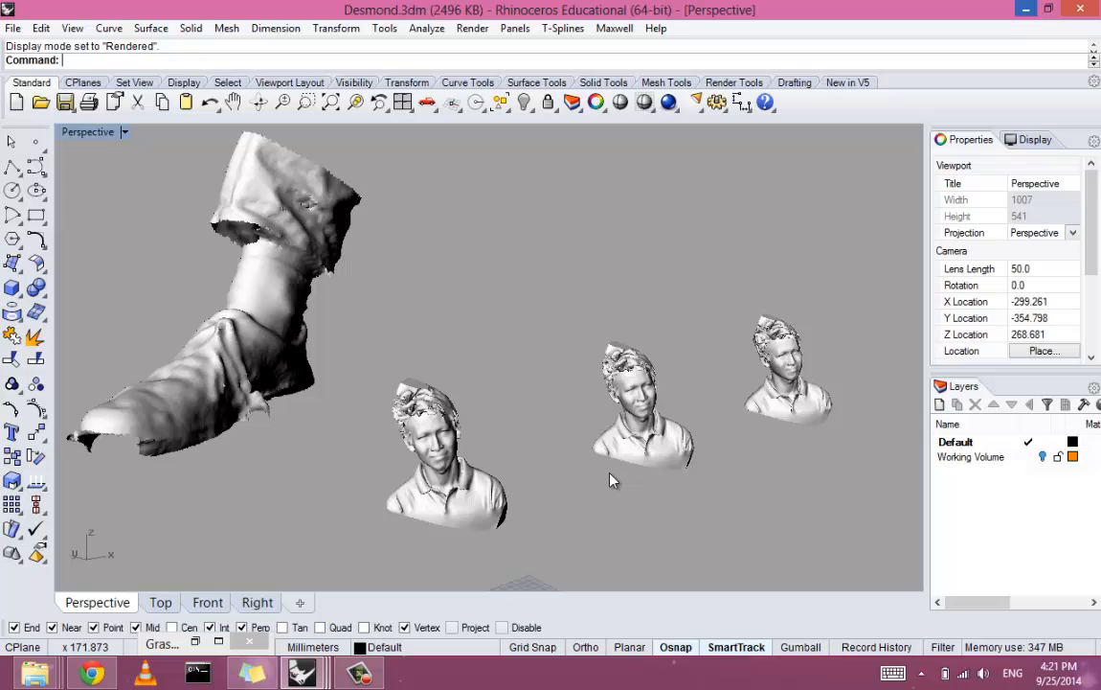
right_click_drag(610, 473, 628, 471)
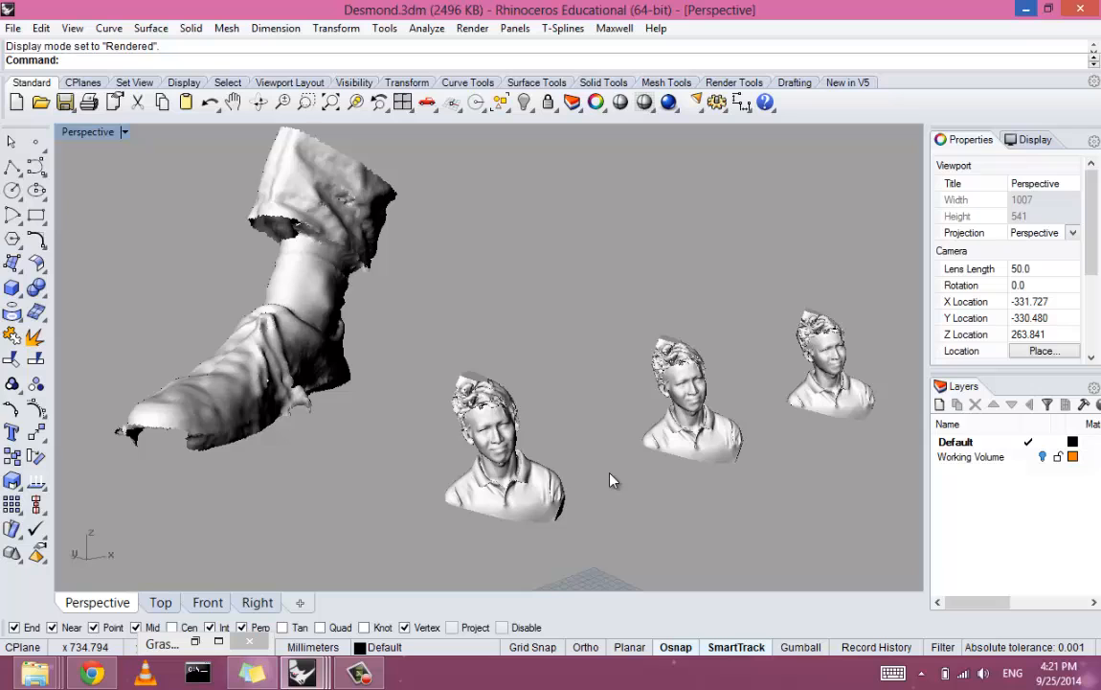
right_click_drag(610, 473, 610, 476)
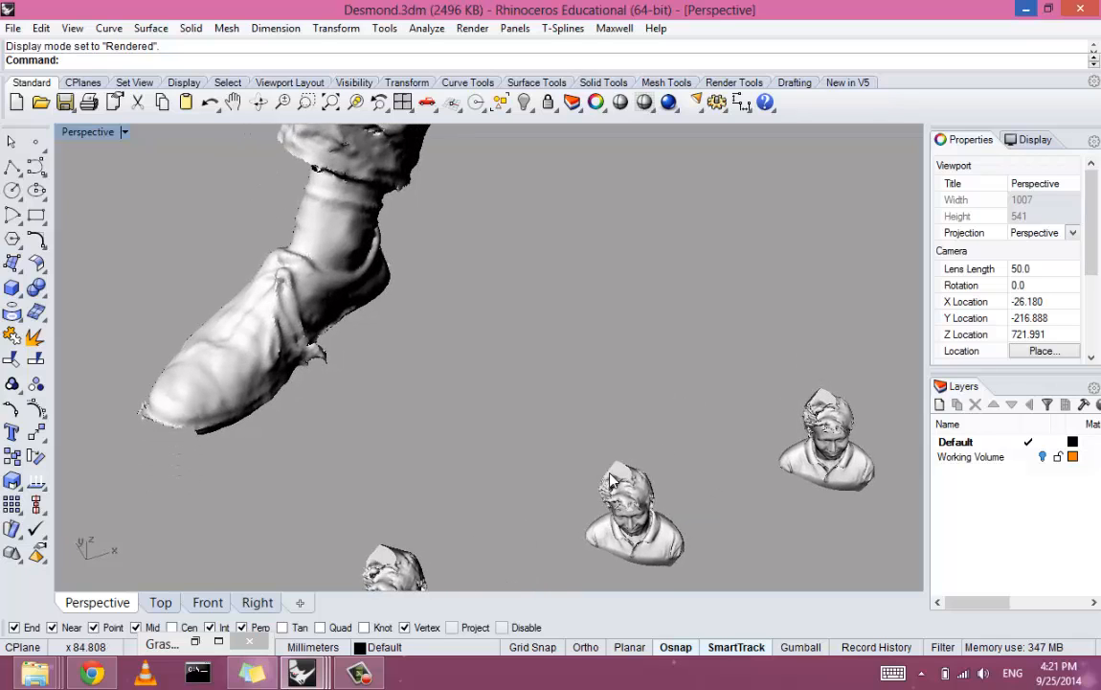
Zoom in on the scans with the dynamic Zoom command, and leave the command
left_click(283, 102)
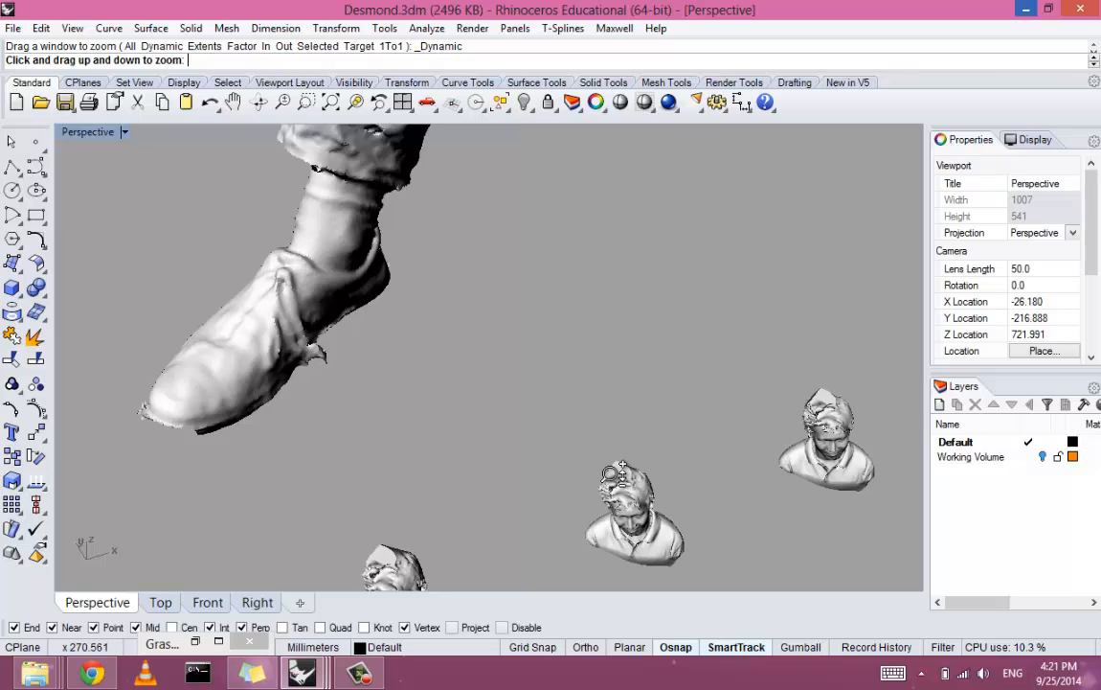
left_click_drag(611, 474, 612, 479)
key("Escape")
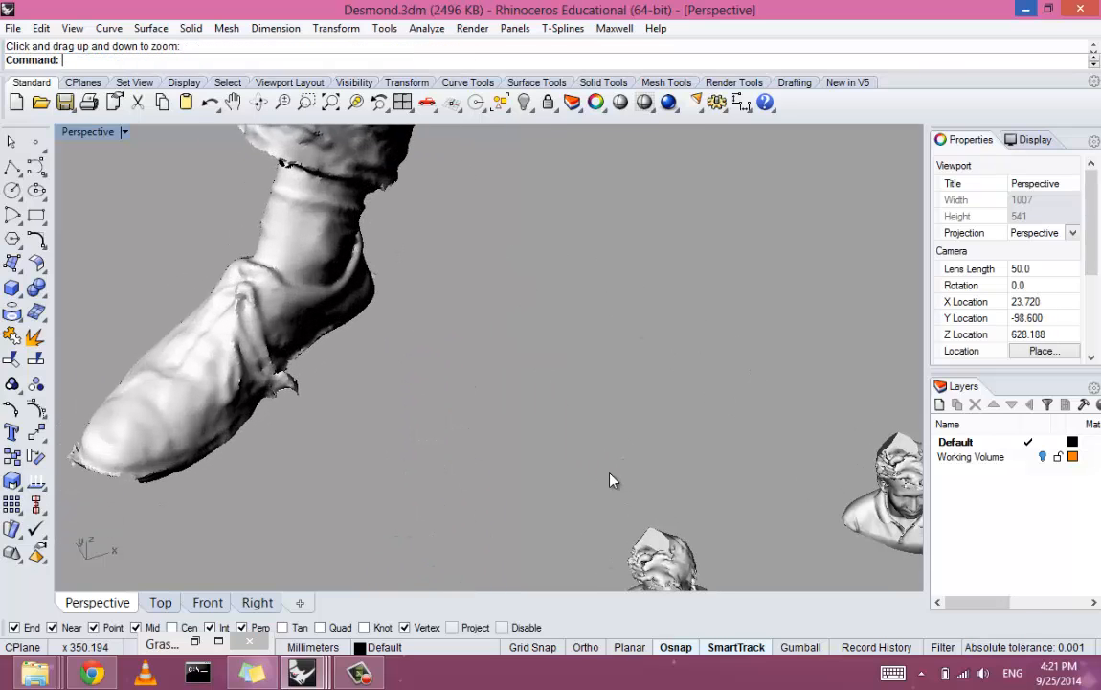
key("Escape")
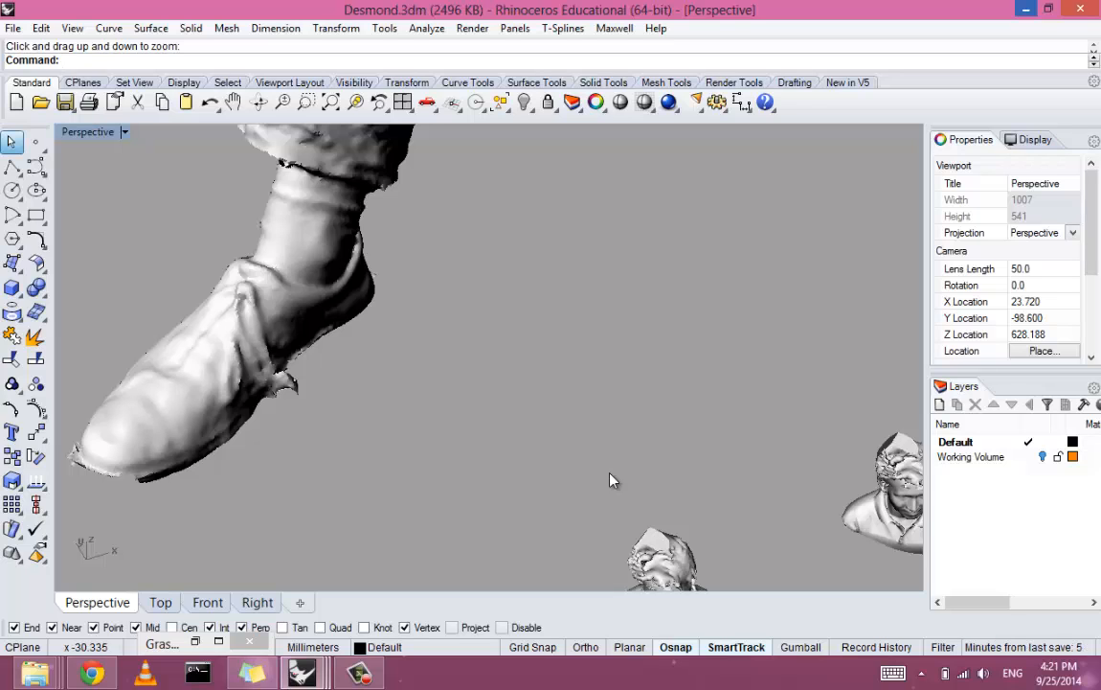
Inspect the rendered foot scan and the three busts from a lower angle and at several zoom distances
mouse_move(613, 479)
right_mouse_down()
mouse_move(691, 517)
mouse_move(494, 486)
mouse_move(542, 500)
mouse_move(609, 471)
right_mouse_up()
scroll(609, 471, "up", 1)
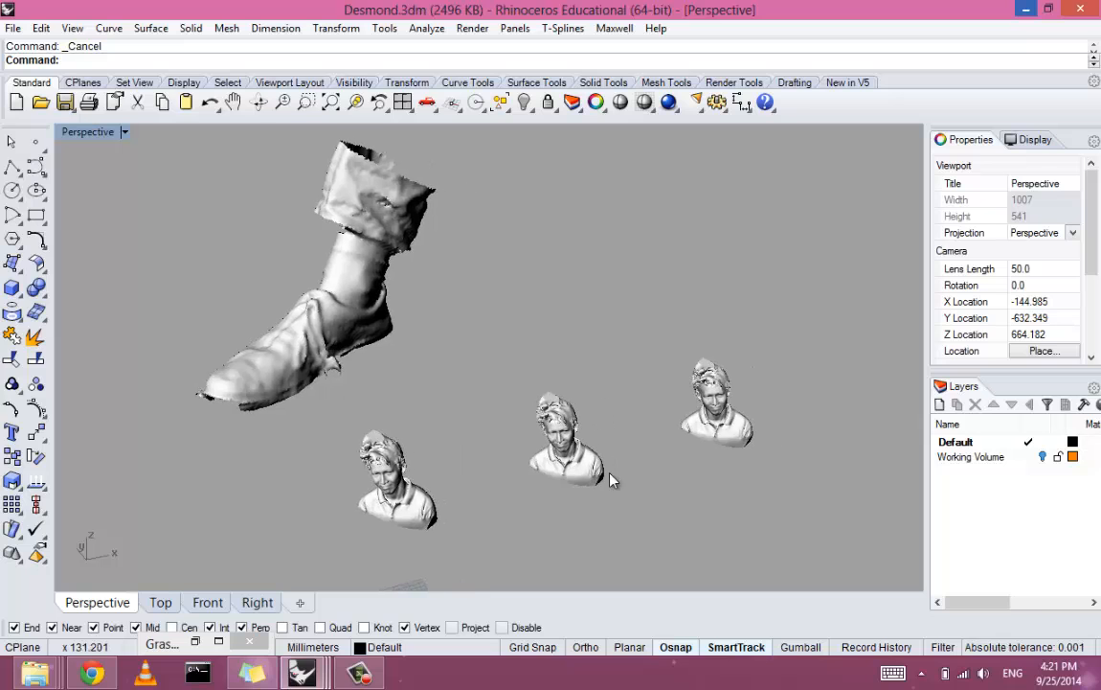
scroll(611, 474, "up", 3)
scroll(610, 474, "up", 1)
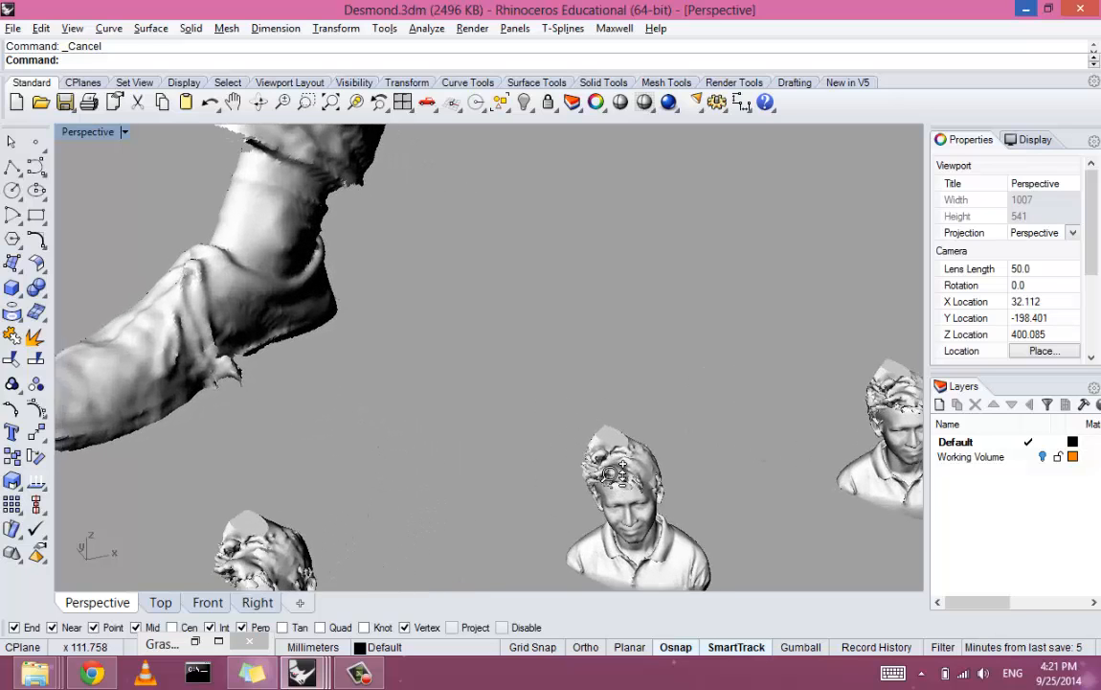
scroll(611, 474, "down", 4)
scroll(611, 474, "up", 3)
scroll(611, 474, "up", 2)
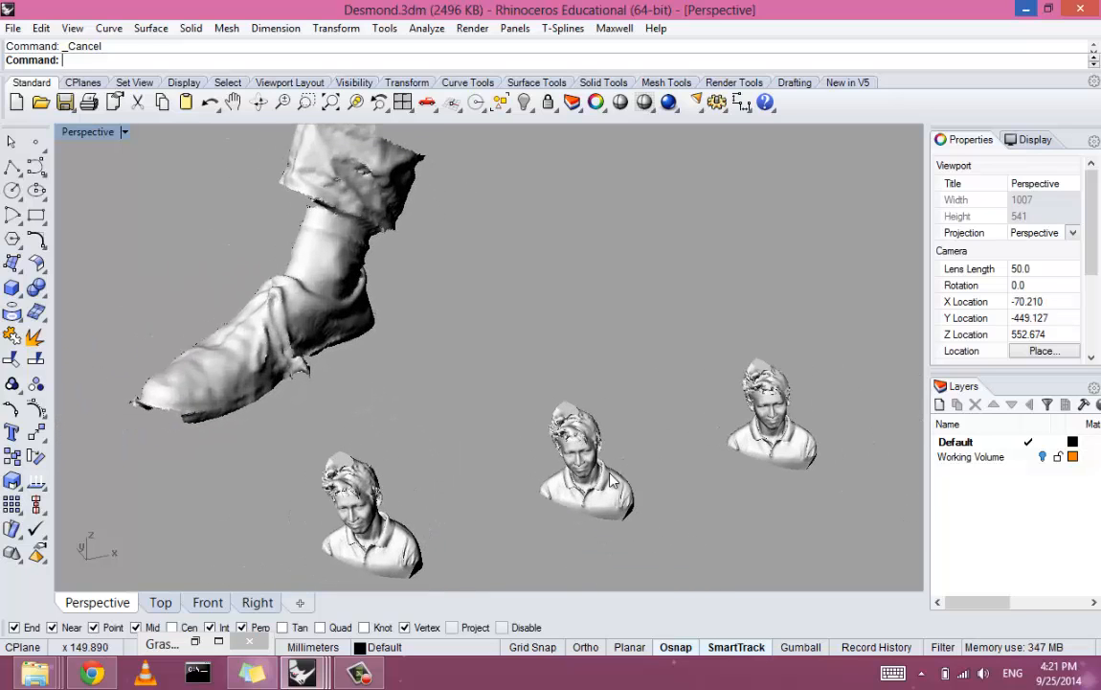
scroll(611, 476, "up", 4)
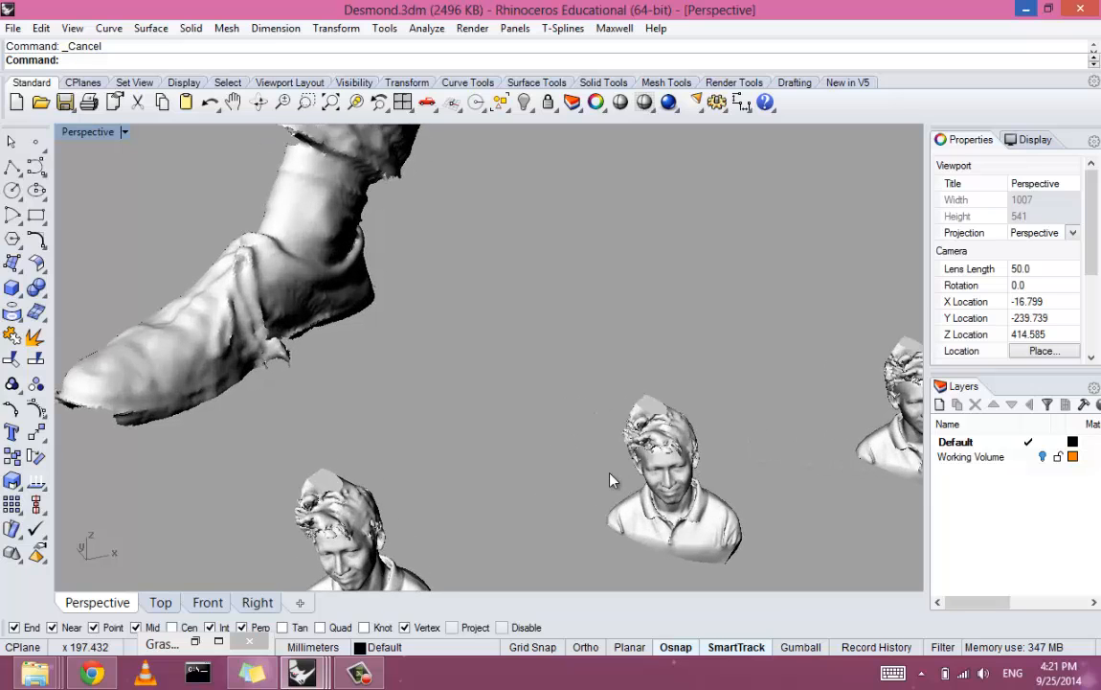
scroll(609, 474, "down", 5)
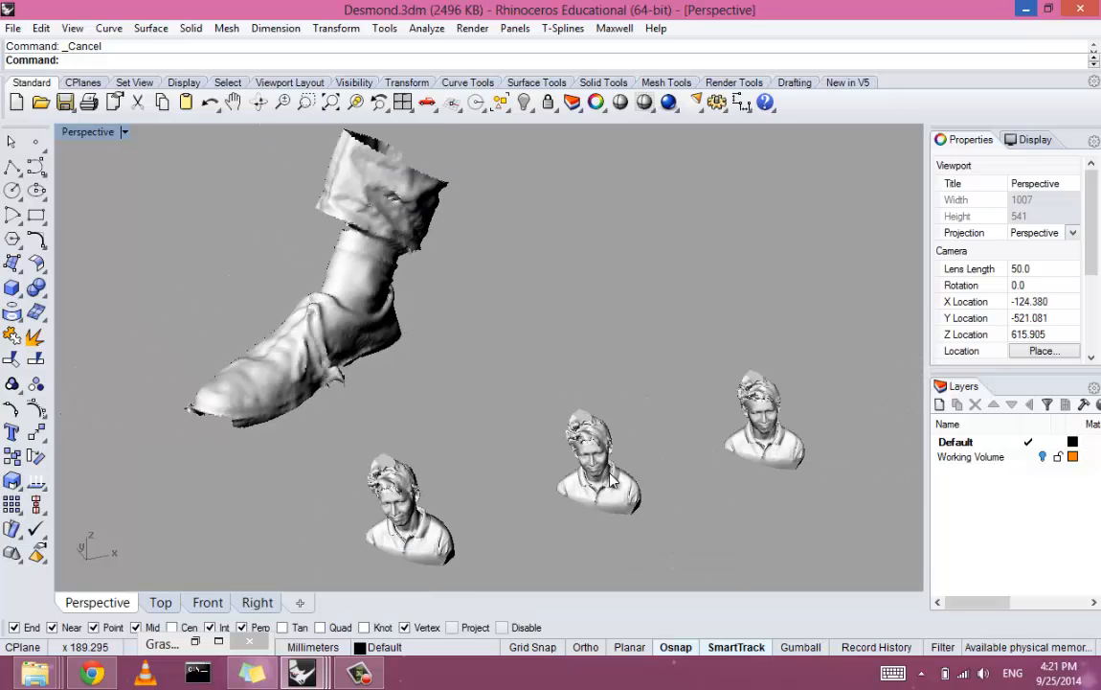
Rotate the Perspective view in small increments to look down on the foot scan and busts
key("Down")
key("Down")
key("Down")
key("Down")
key("Down")
key("Down")
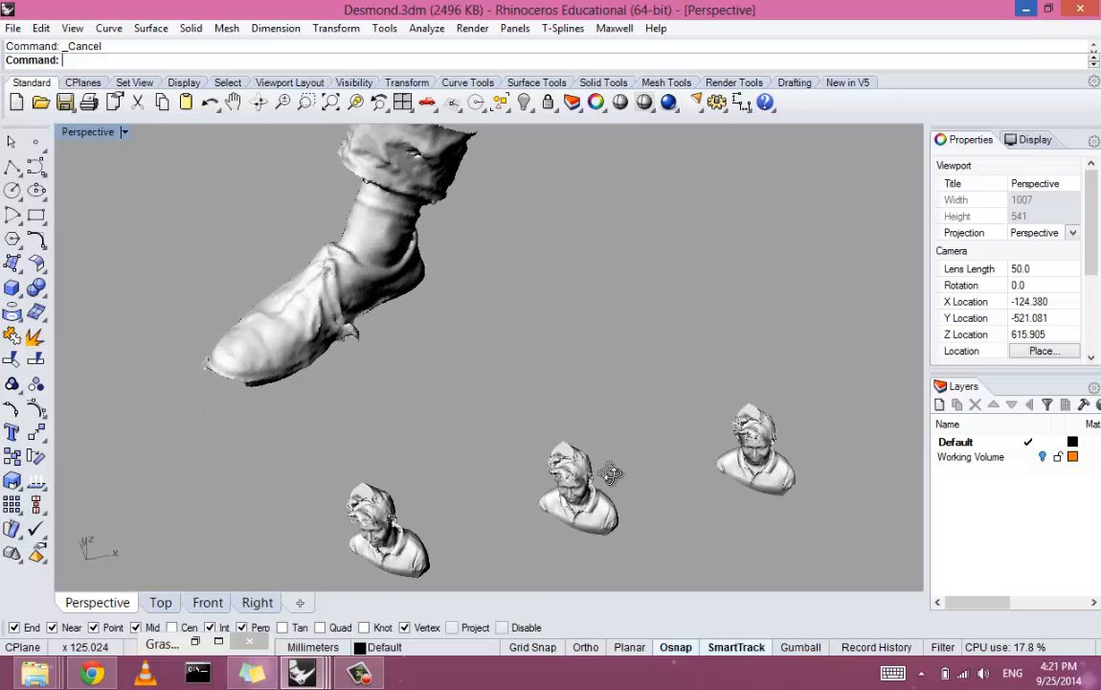
key("Left")
key("Left")
key("Left")
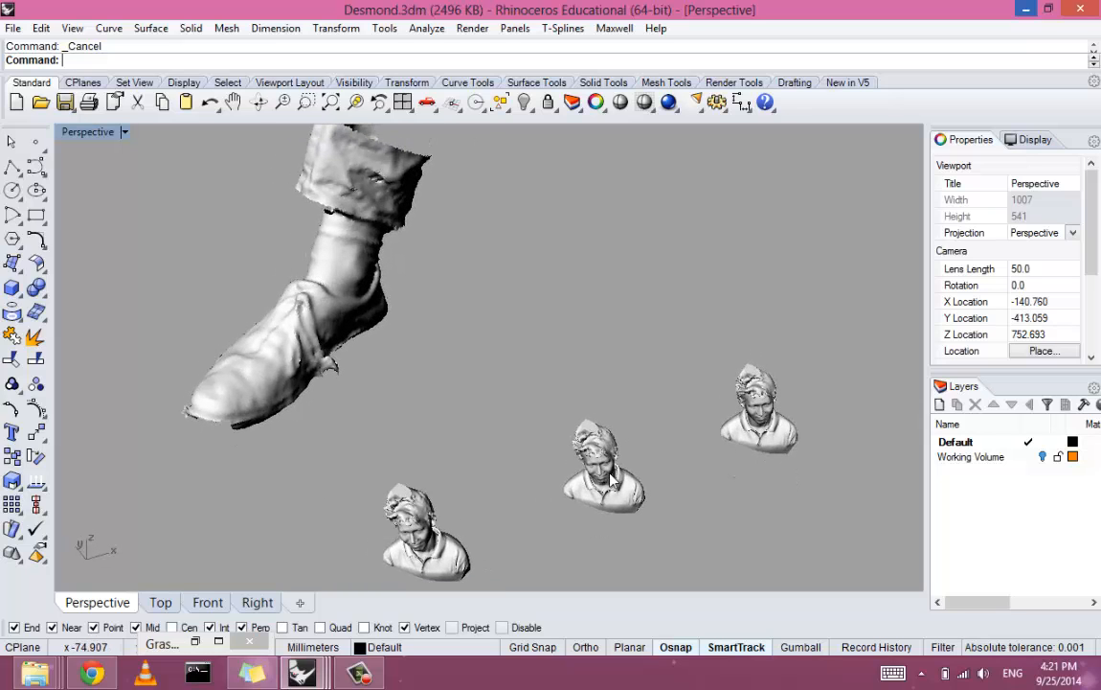
Display all four viewports together, and maximize the Perspective viewport again
key("ctrl+m")
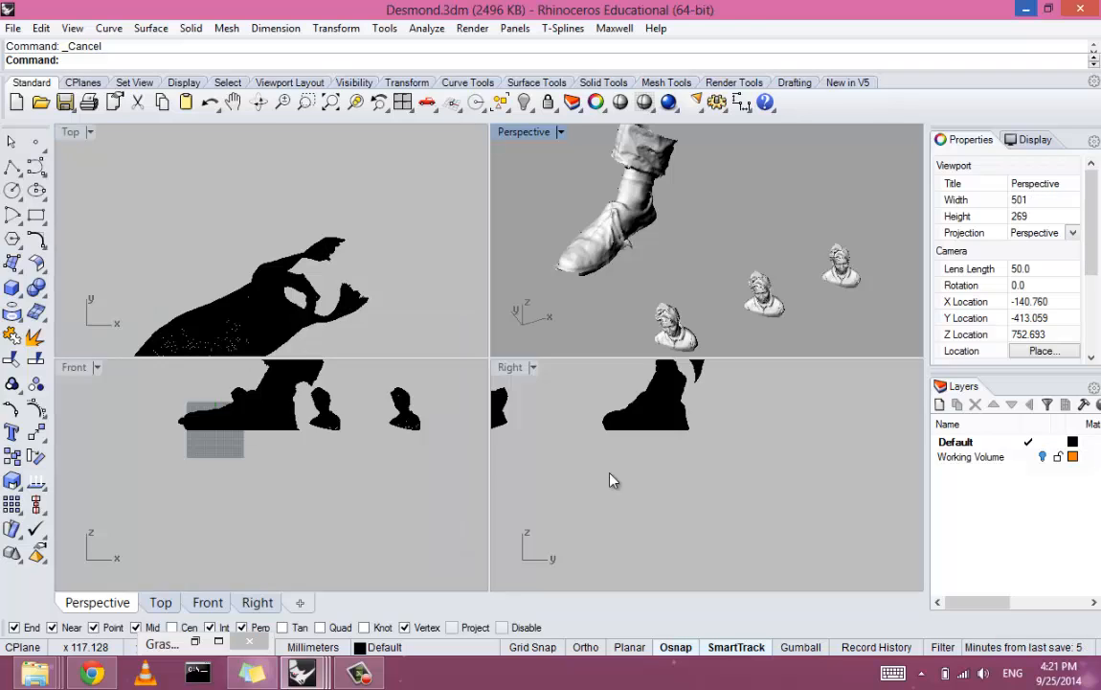
key("ctrl+m")
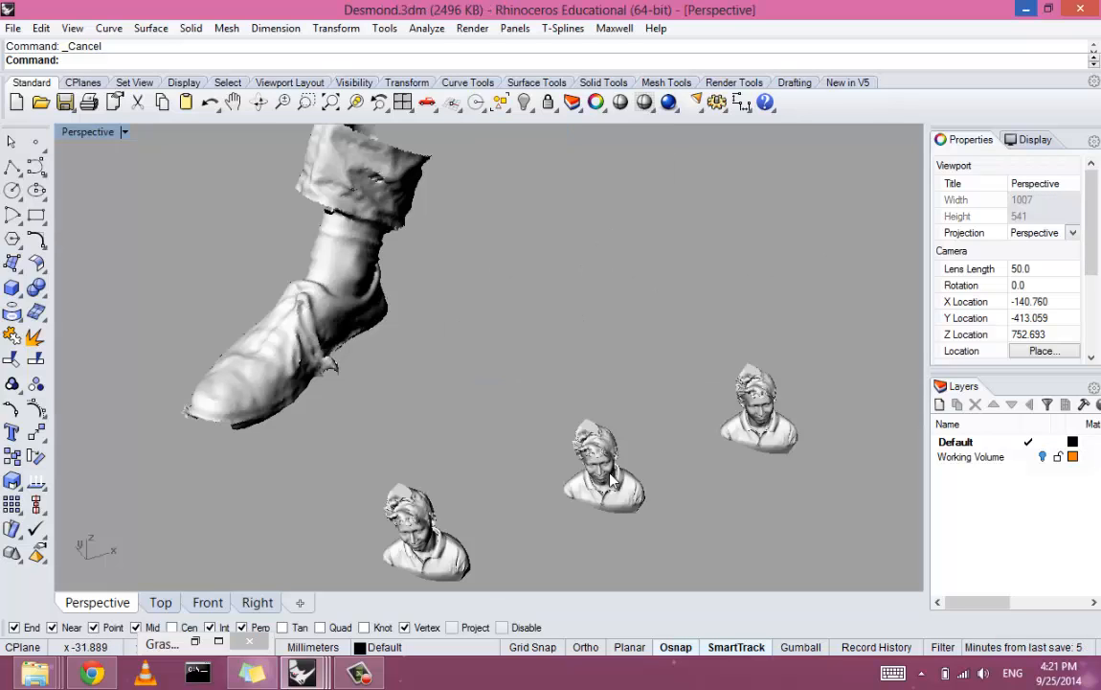
Display all four viewports, maximize the Right viewport to view the scans from the side, and return to the Perspective viewport
key("ctrl+m")
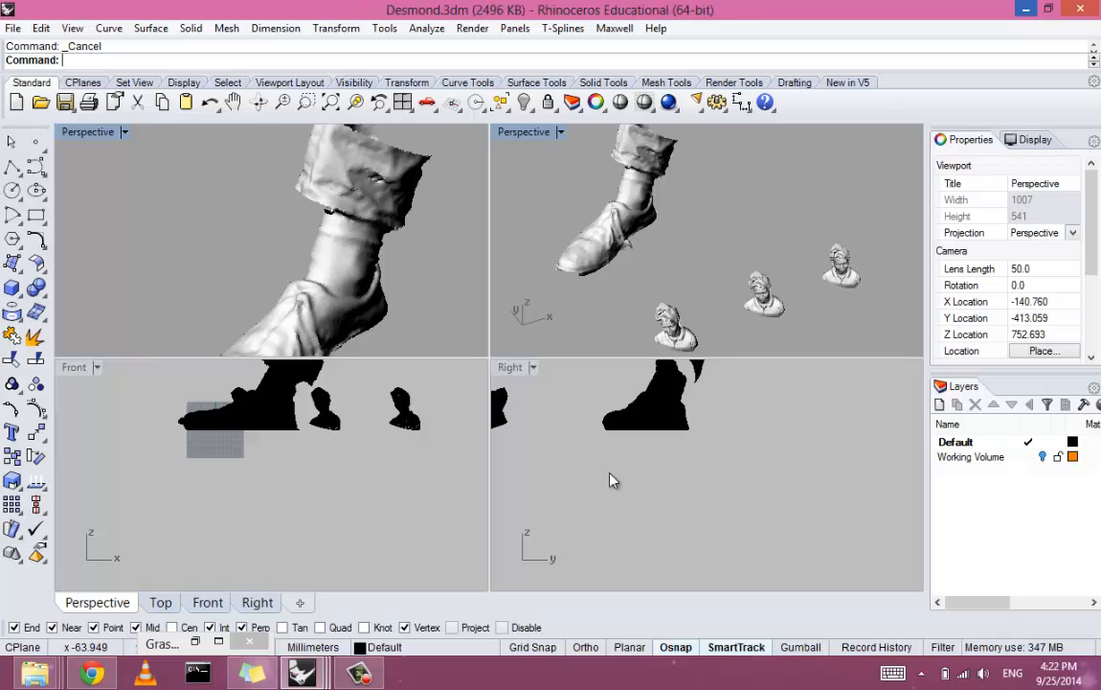
left_click(613, 479)
key("ctrl+m")
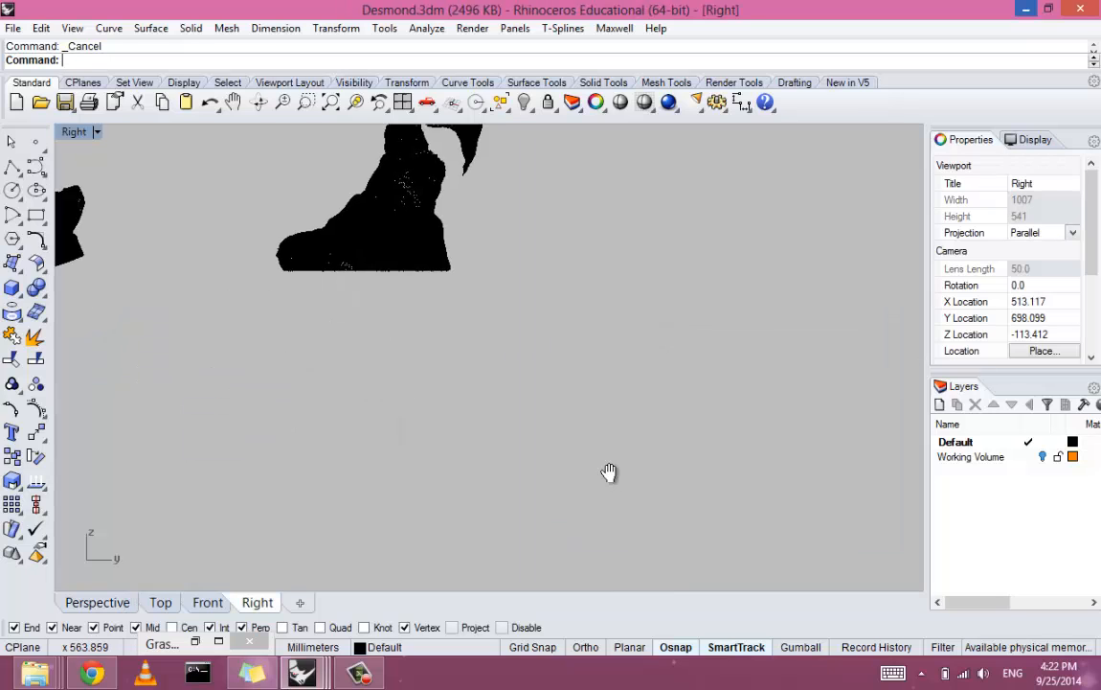
scroll(613, 479, "up", 10)
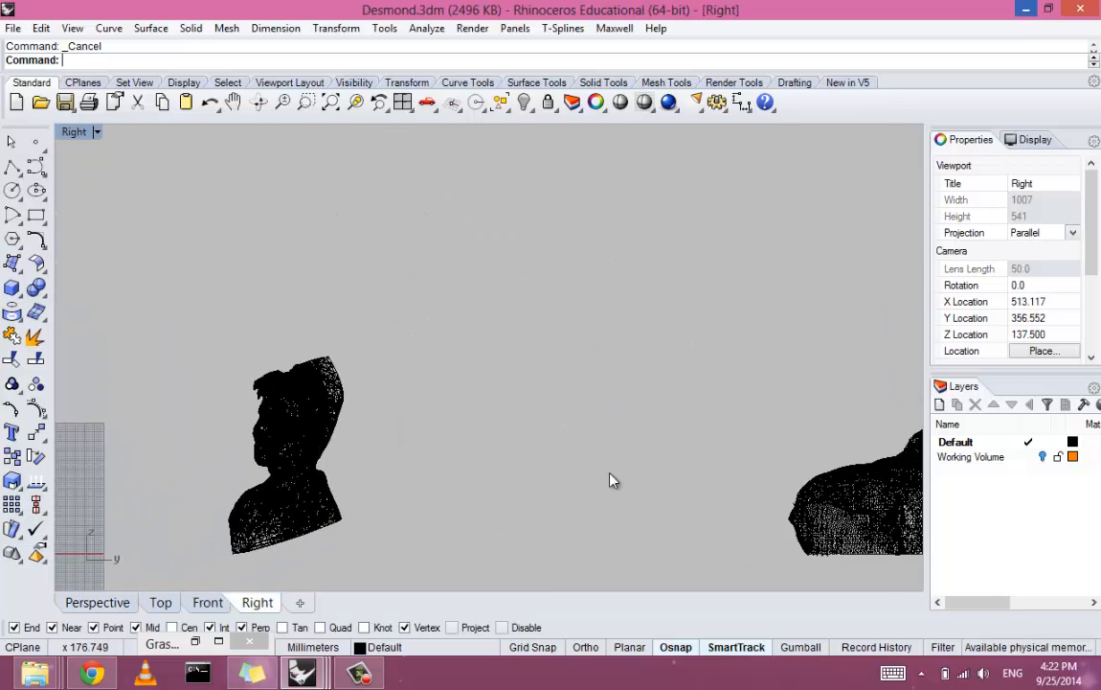
scroll(613, 480, "down", 4)
key("ctrl+Tab")
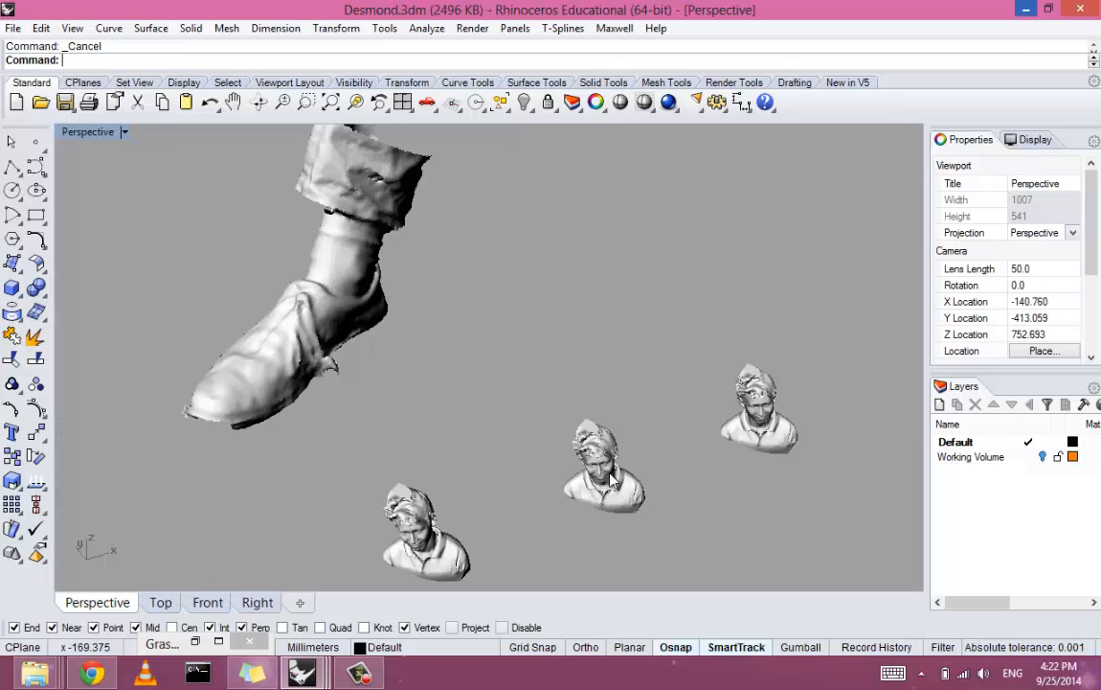
Select the foot scan, view it with the three busts from a lower angle and at several zoom distances, and deselect it
left_click(335, 287)
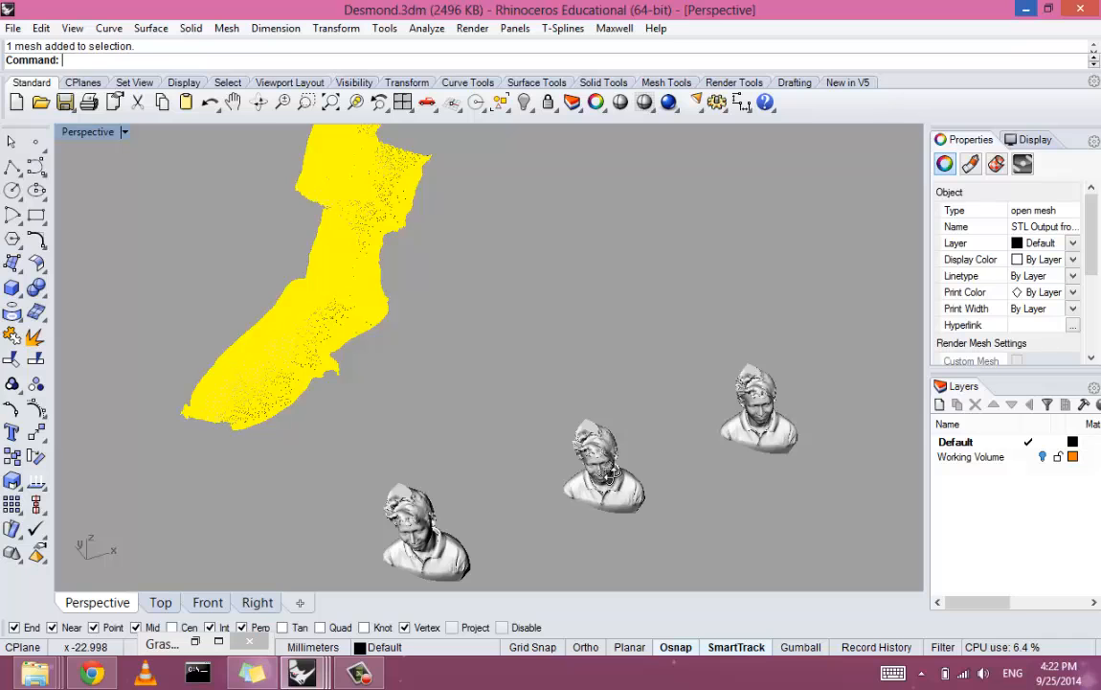
right_click_drag(613, 480, 613, 479)
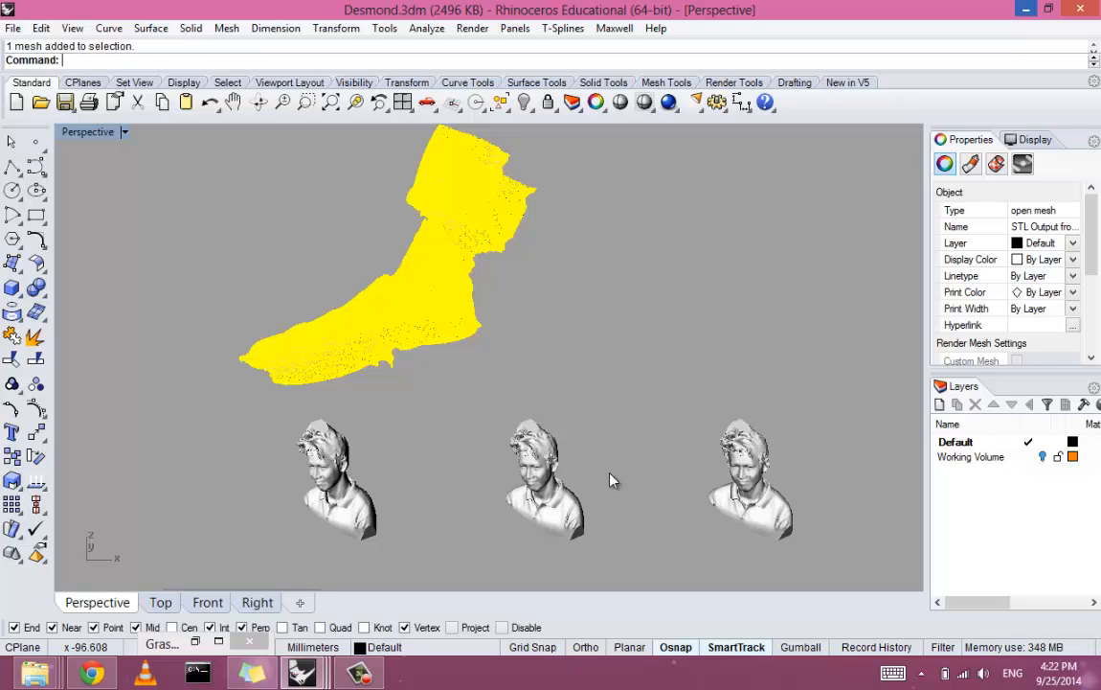
scroll(613, 479, "up", 2)
scroll(613, 480, "down", 2)
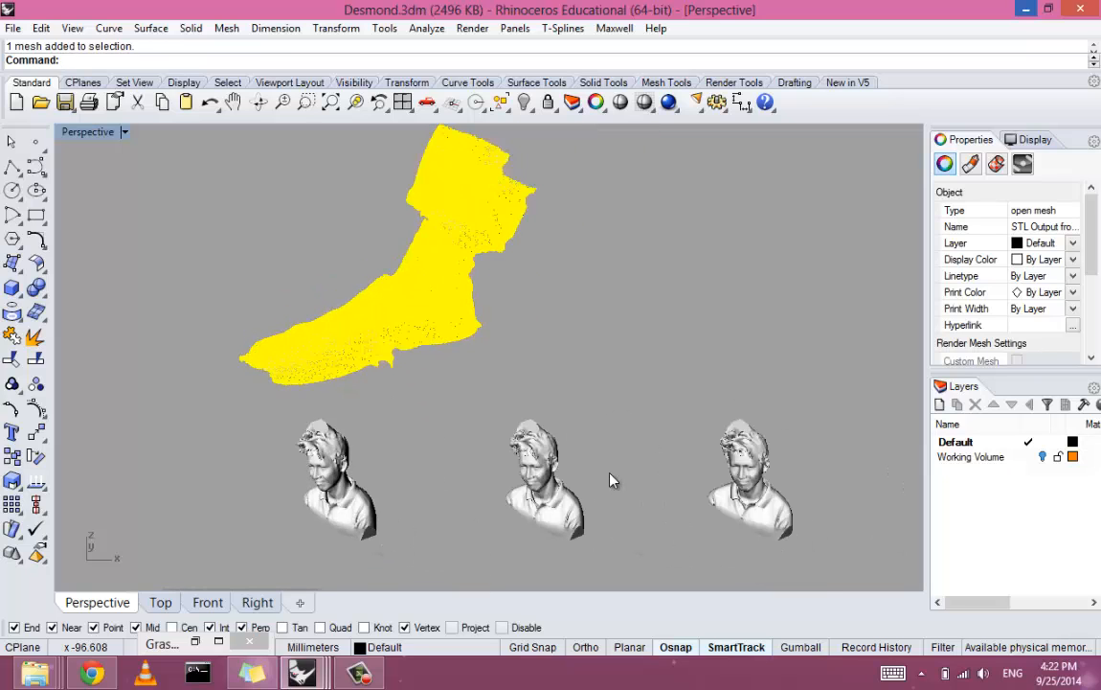
scroll(613, 480, "up", 4)
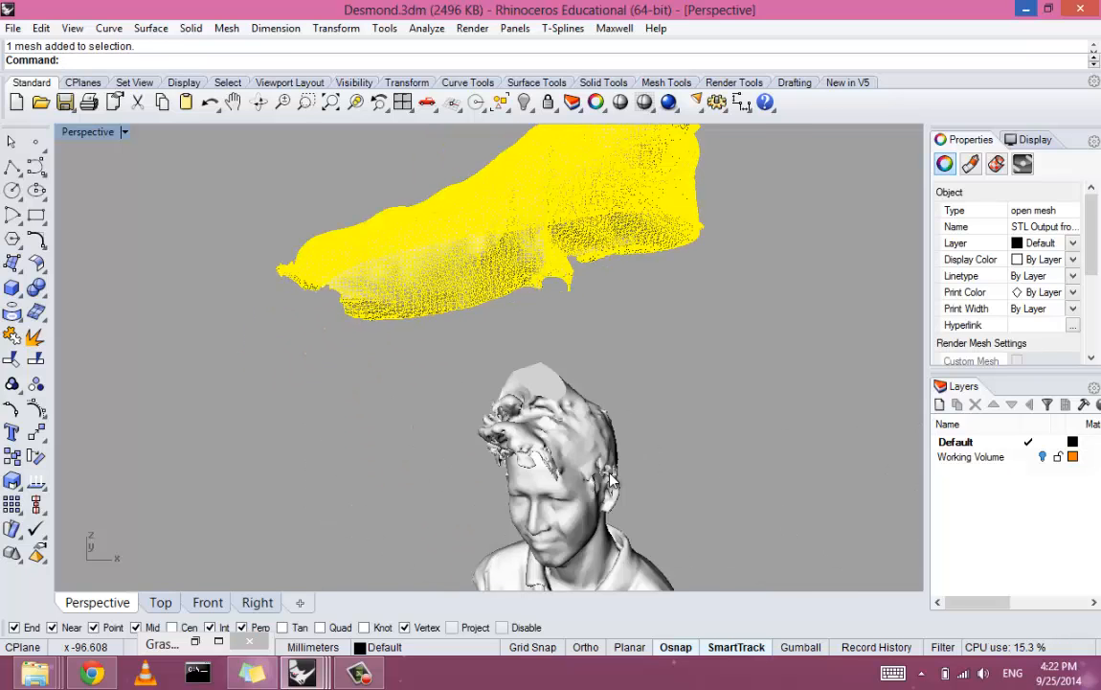
scroll(613, 480, "down", 7)
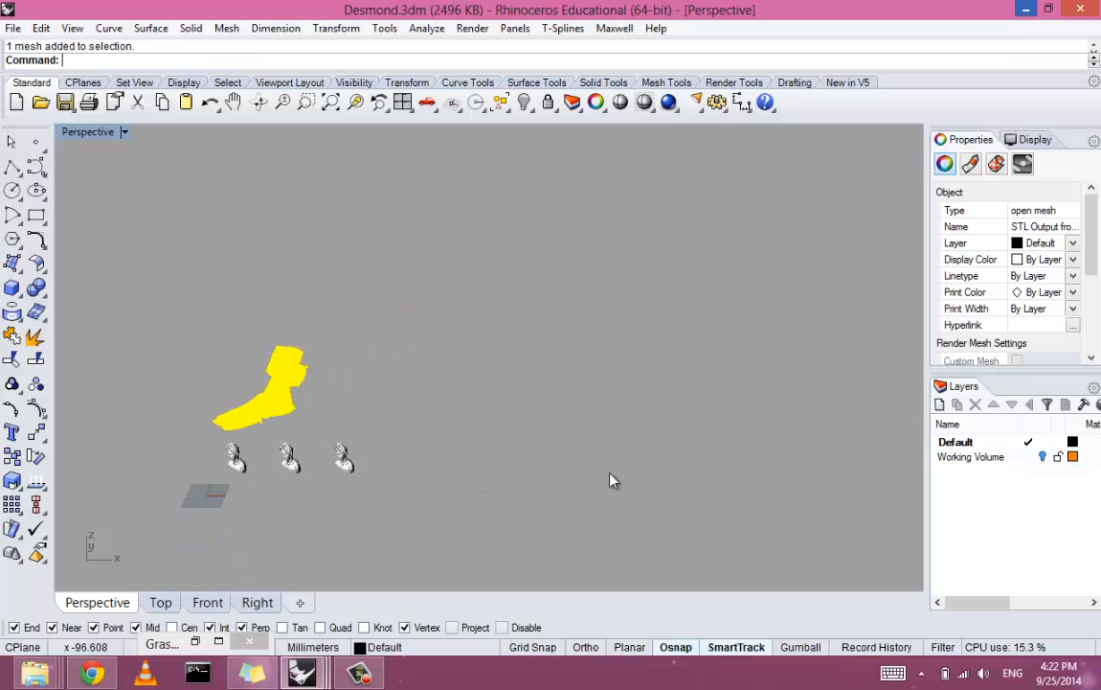
scroll(613, 480, "up", 7)
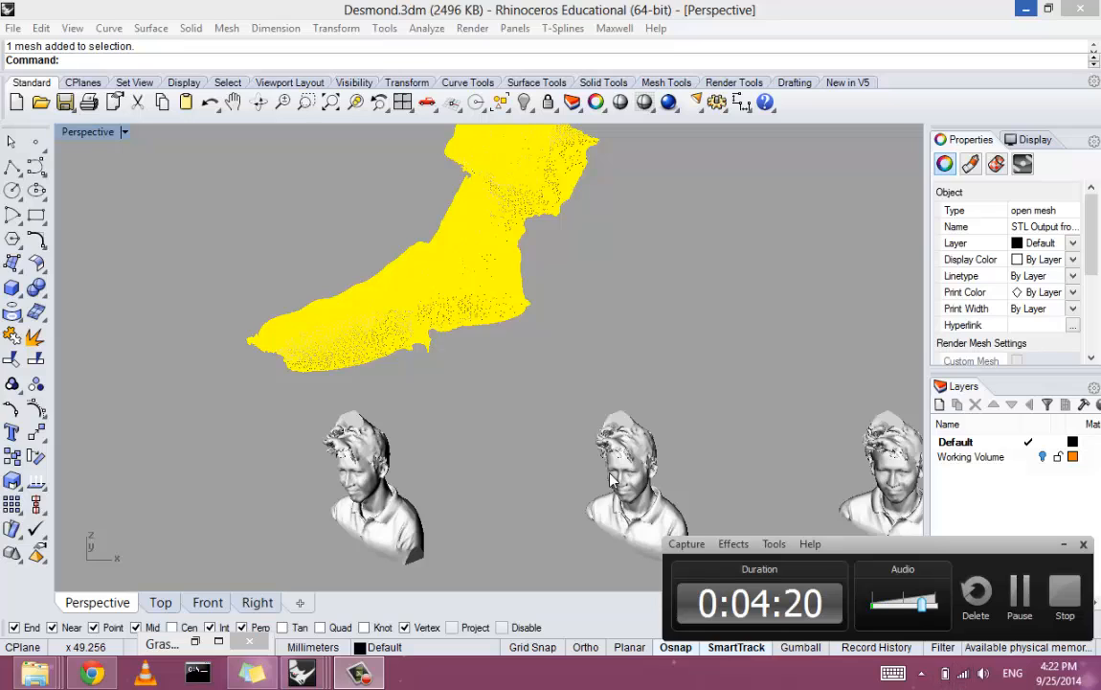
key("Escape")
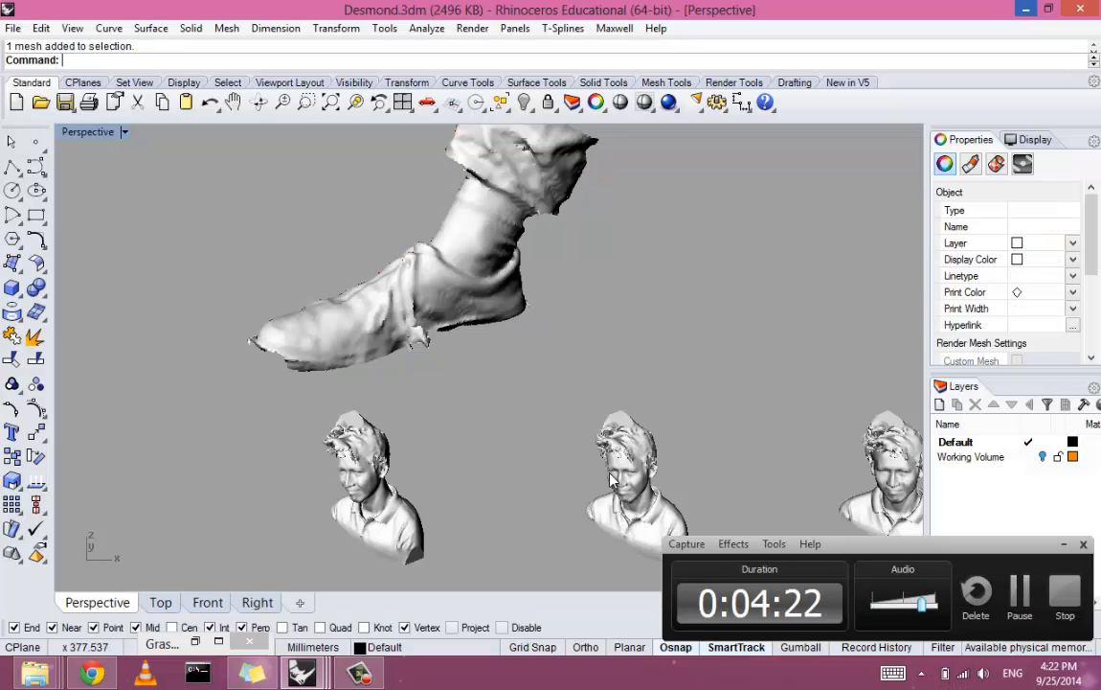
Rotate the Perspective view around the foot scan and busts to examine them from both sides and at different heights
right_click_drag(611, 479, 613, 479)
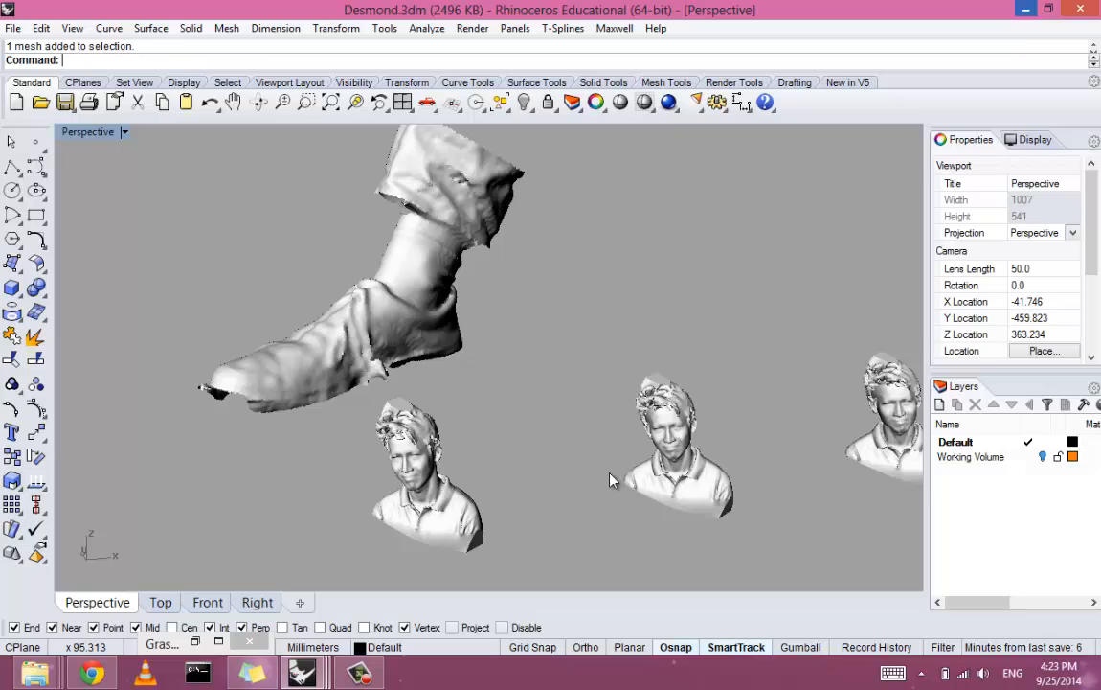
scroll(613, 479, "up", 5)
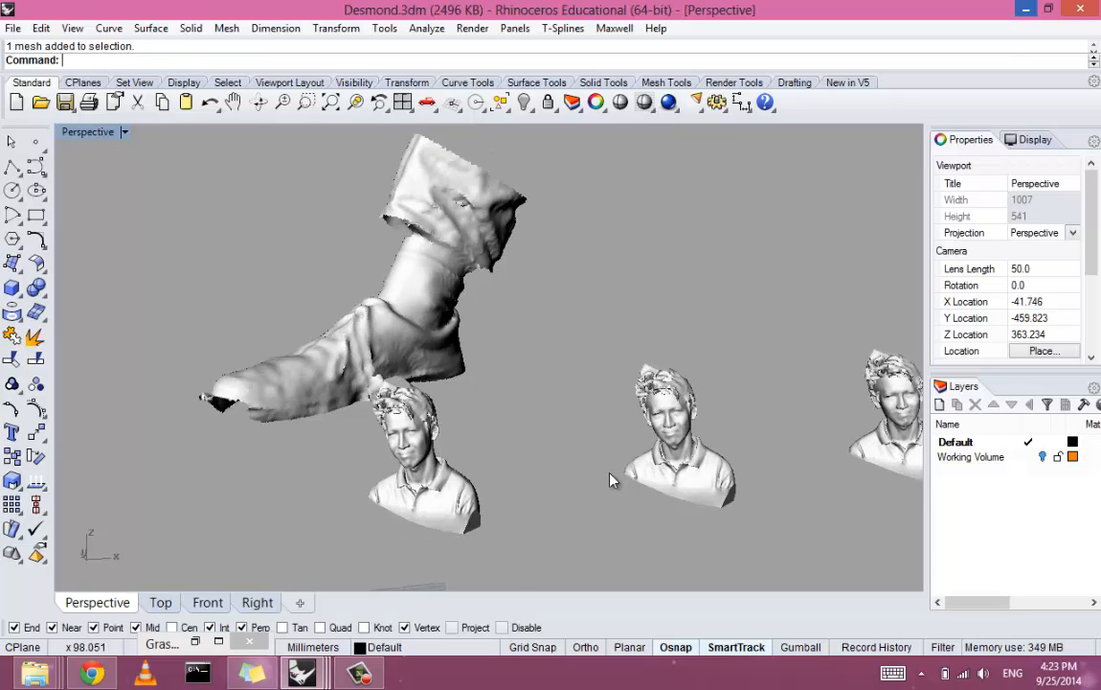
scroll(613, 480, "down", 5)
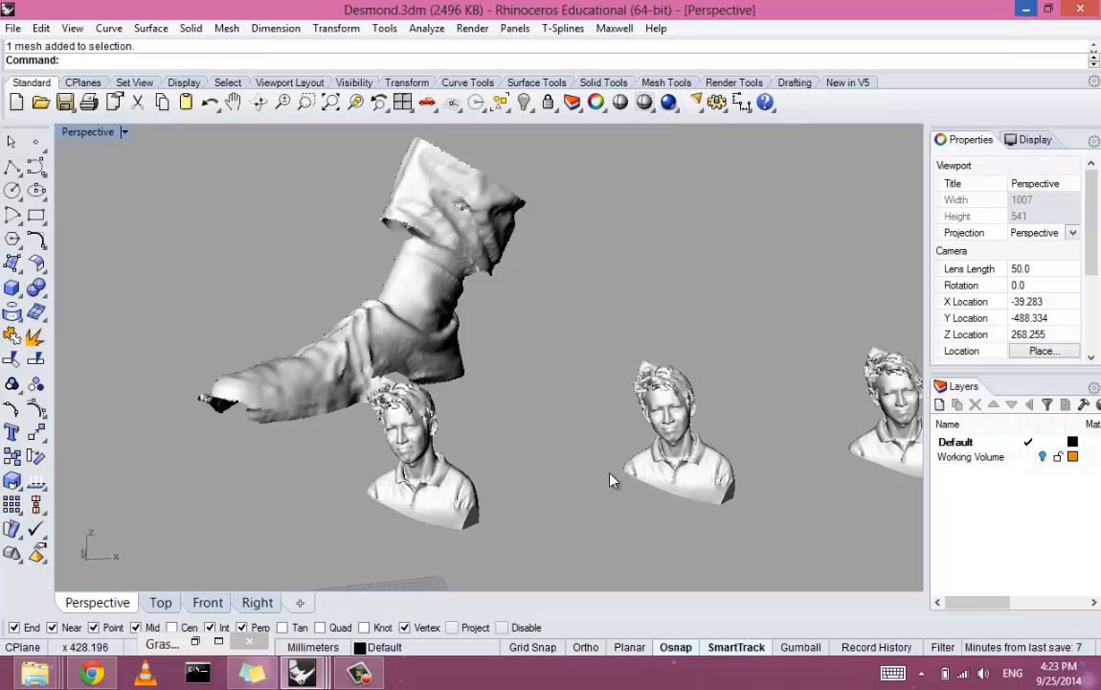
right_click_drag(609, 475, 676, 503)
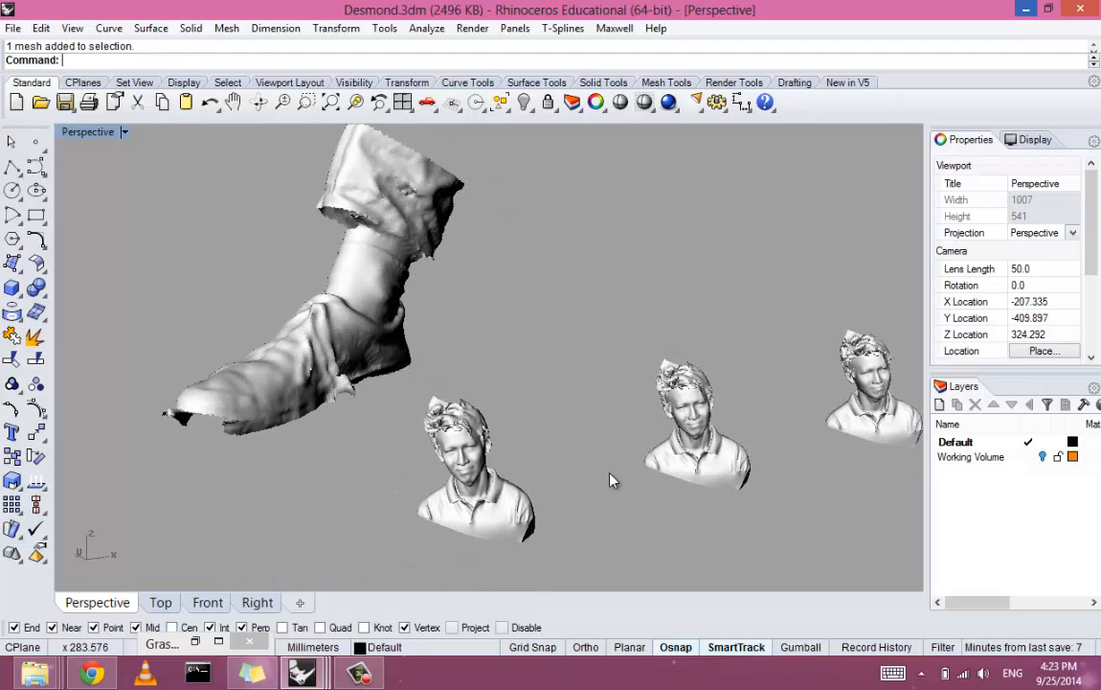
right_click_drag(611, 478, 613, 480)
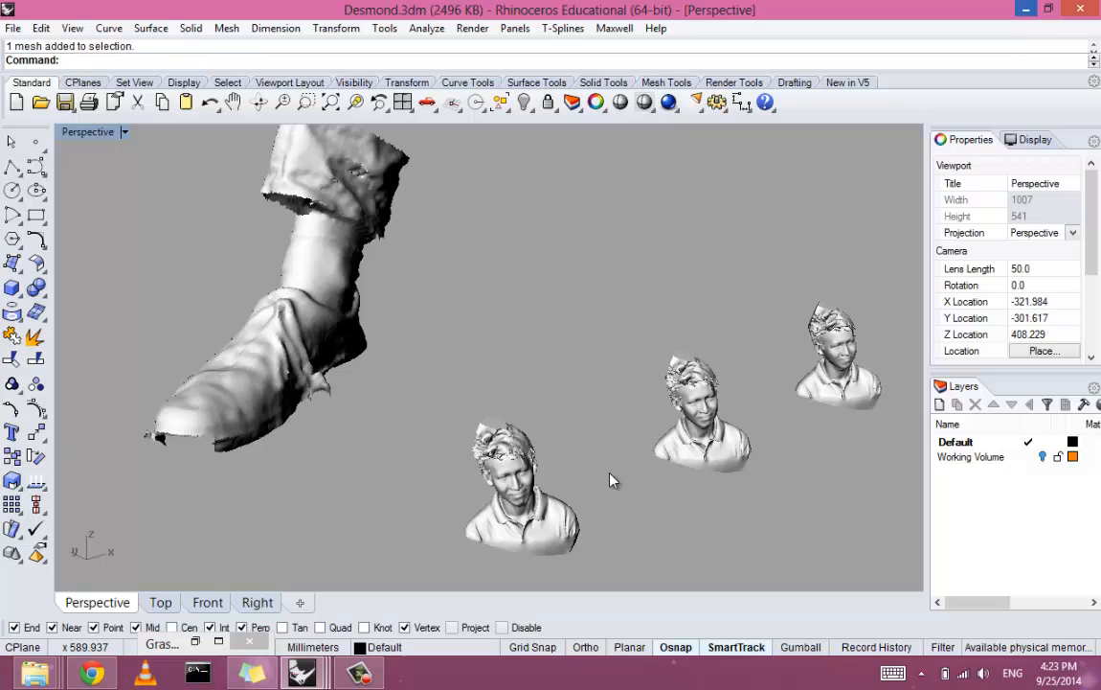
right_click_drag(610, 474, 580, 469)
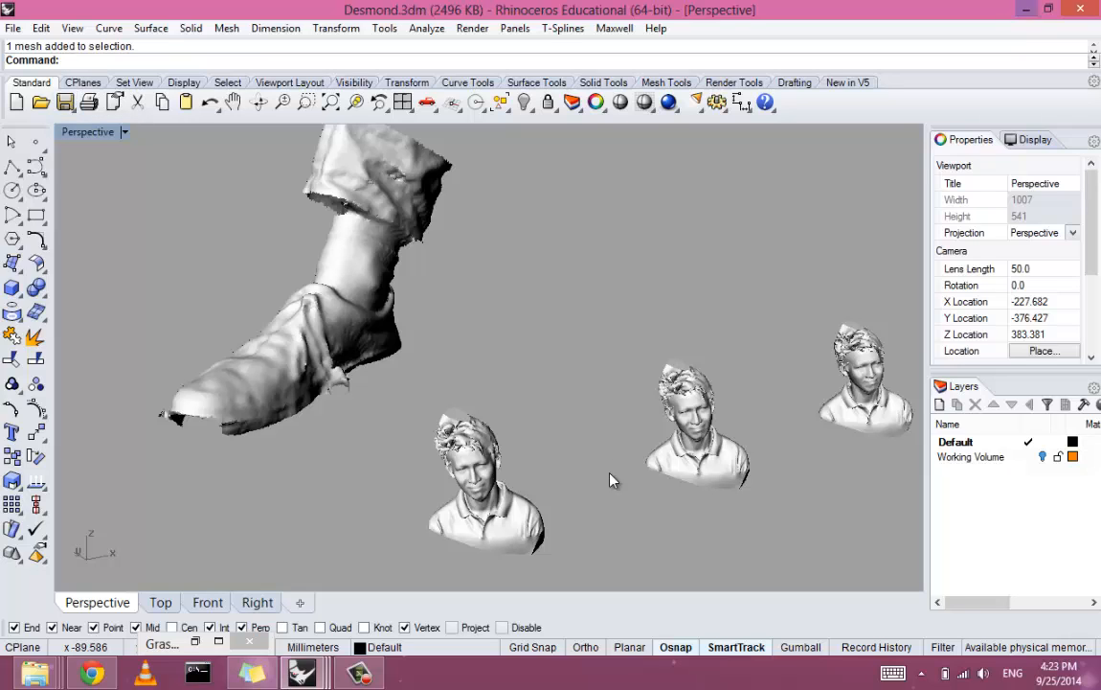
left_click(336, 29)
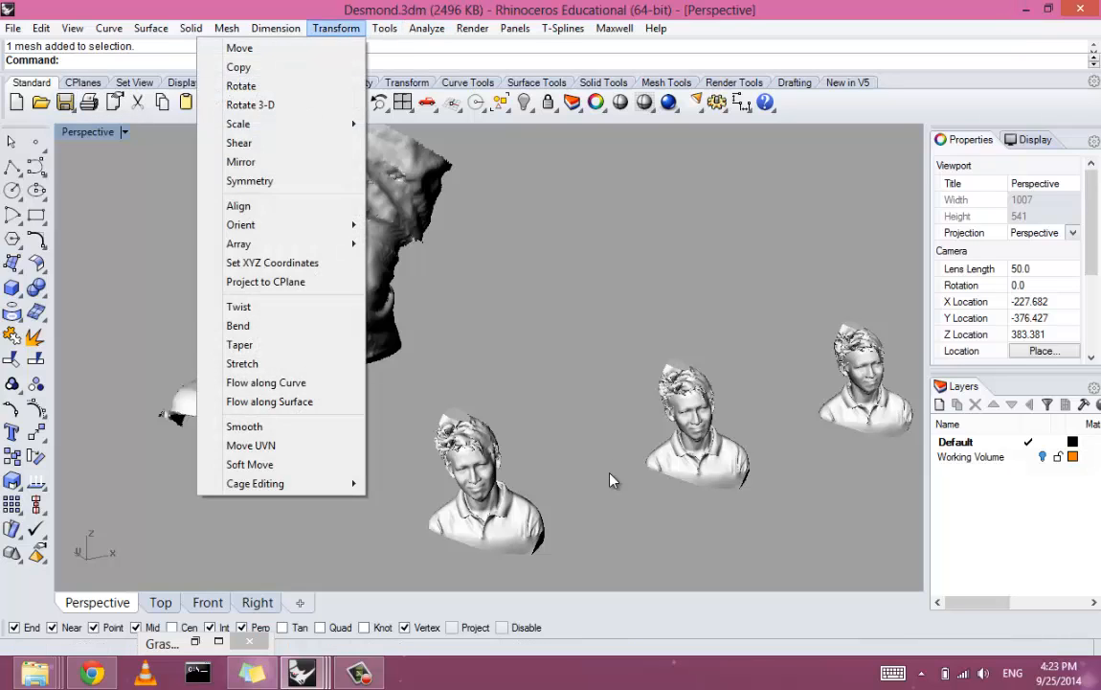
mouse_move(515, 28)
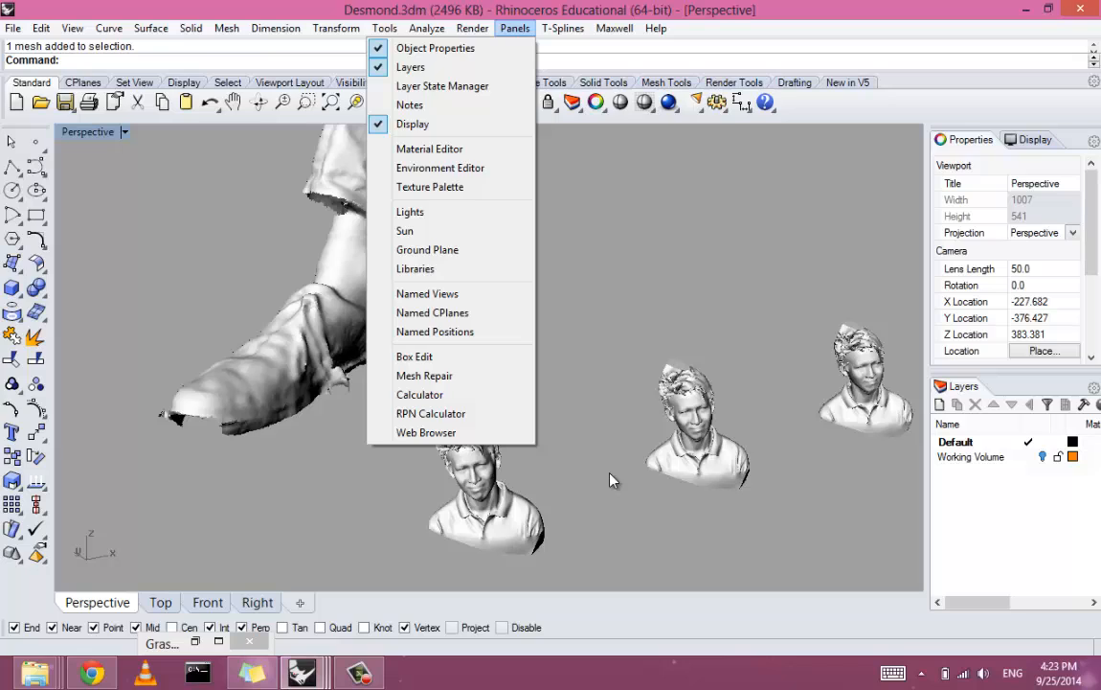
left_click(84, 82)
left_click(135, 82)
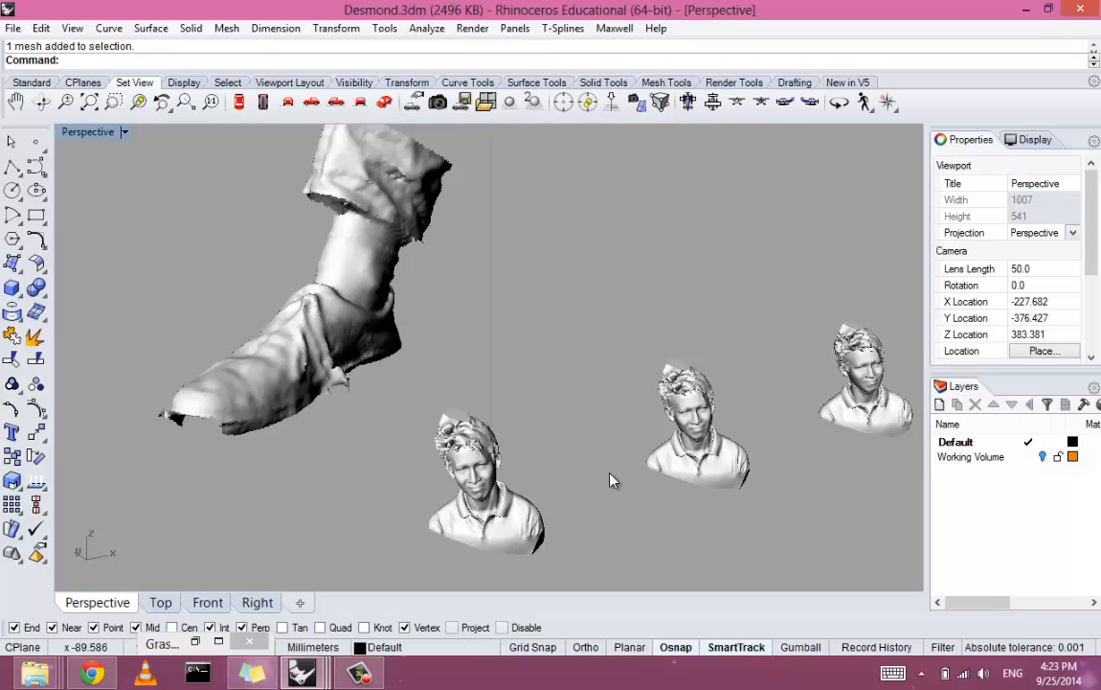
left_click(32, 82)
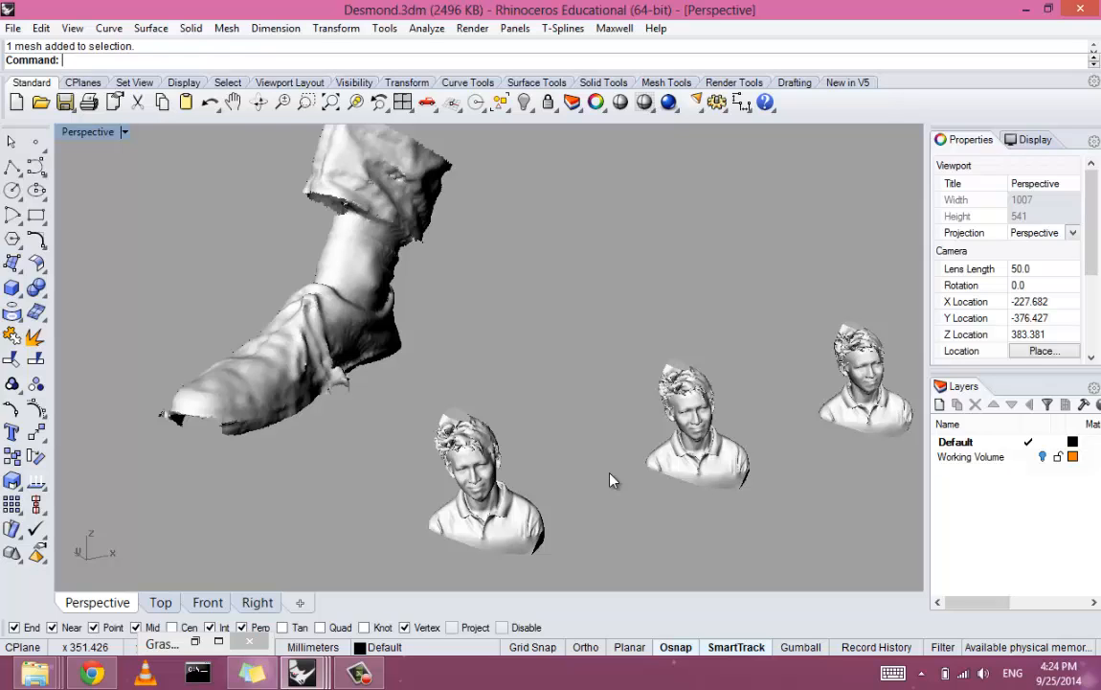
Browse the command suggestions for "Extru", including the curve and surface extrusion variants, and clear the command entry
type("Extr")
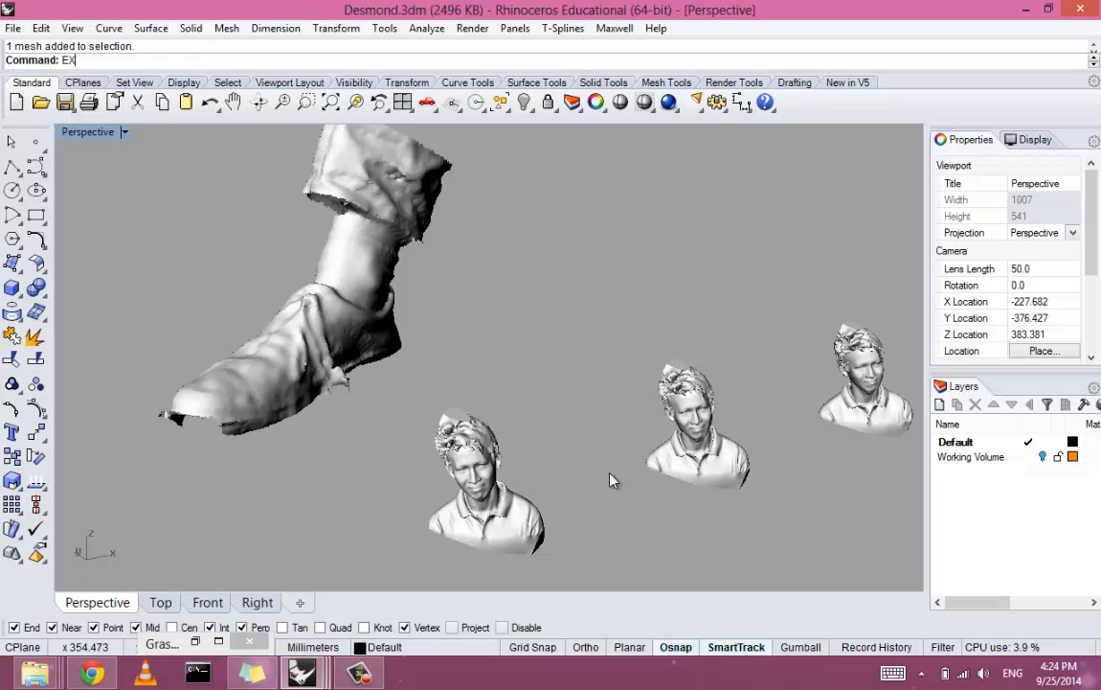
type("u")
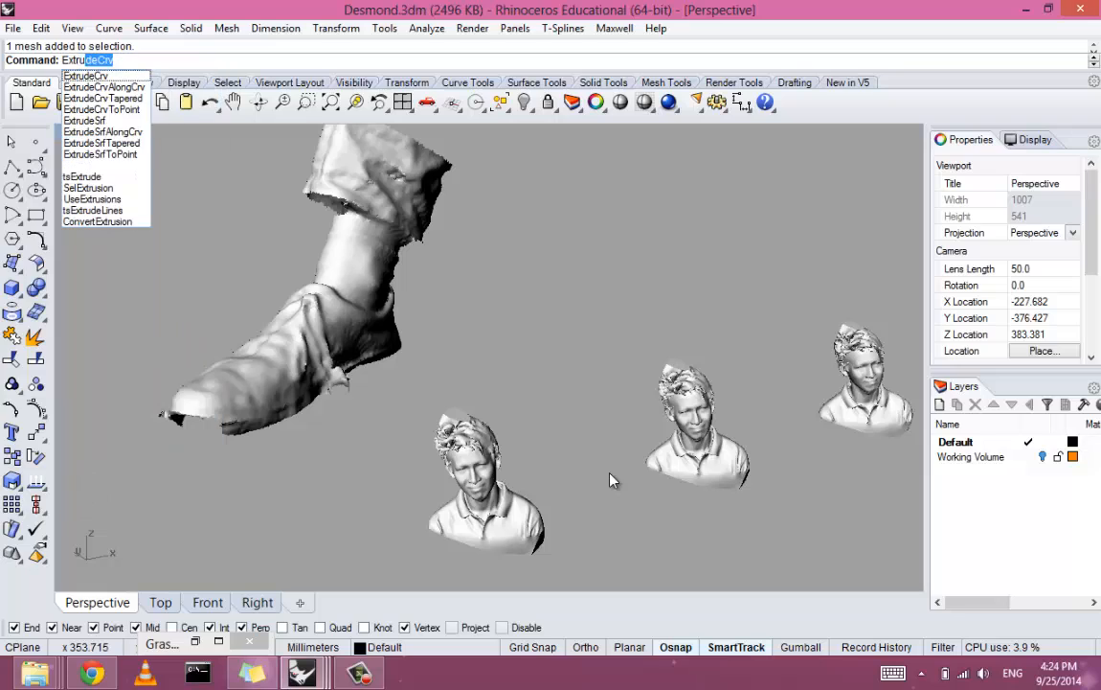
key("Down")
key("Down")
key("Down")
key("Down")
key("Down")
key("Down")
key("Down")
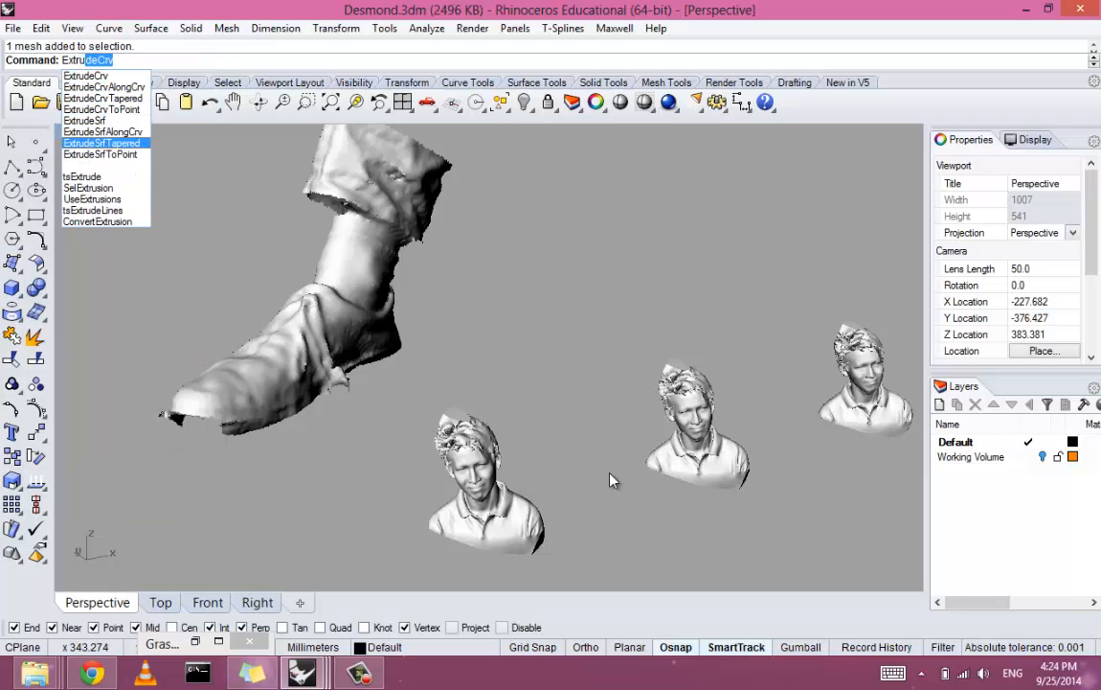
key("Up")
key("Up")
key("Up")
key("Up")
key("Up")
key("Up")
key("Up")
key("Down")
key("Down")
key("Down")
key("Down")
key("Down")
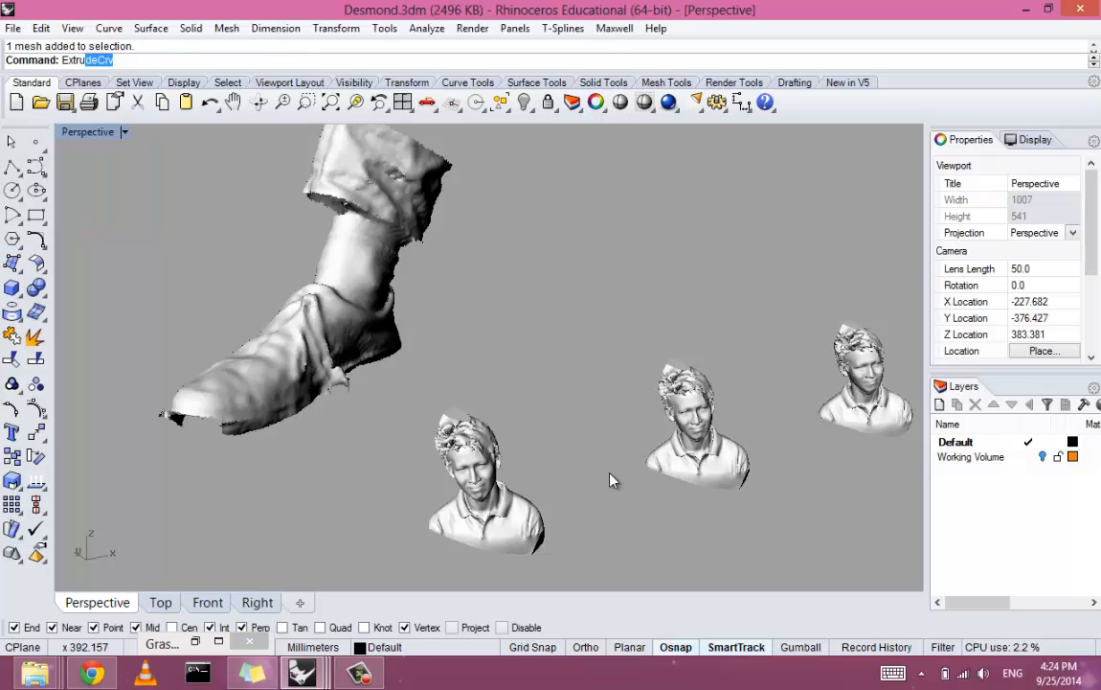
key("BackSpace")
key("BackSpace")
key("BackSpace")
key("BackSpace")
key("BackSpace")
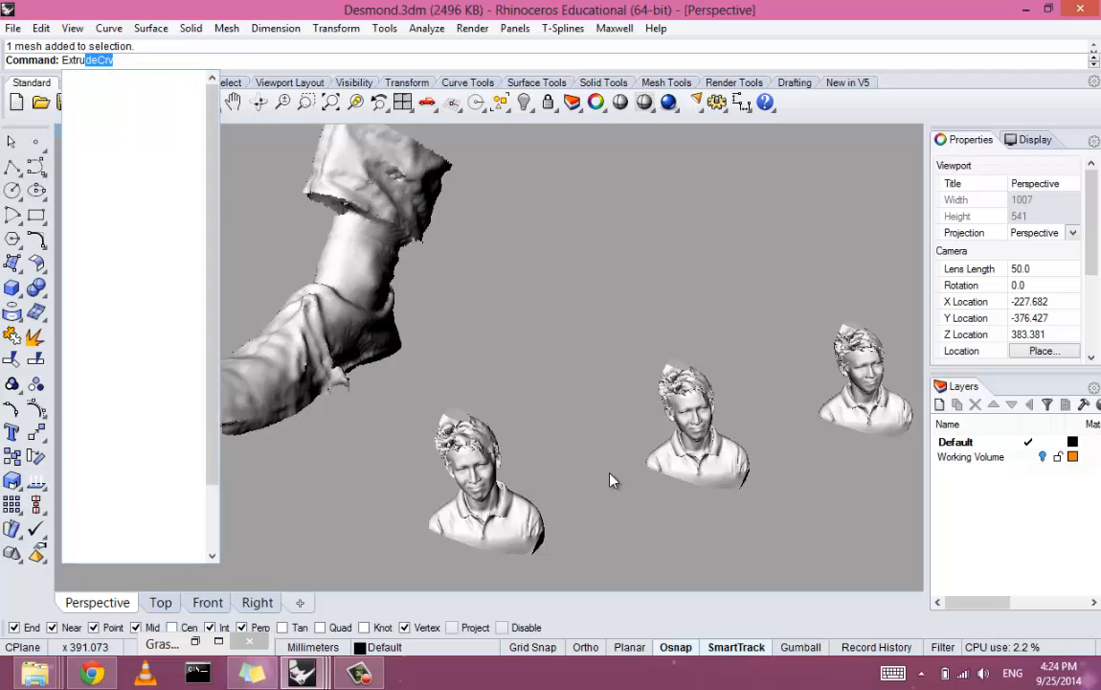
key("BackSpace")
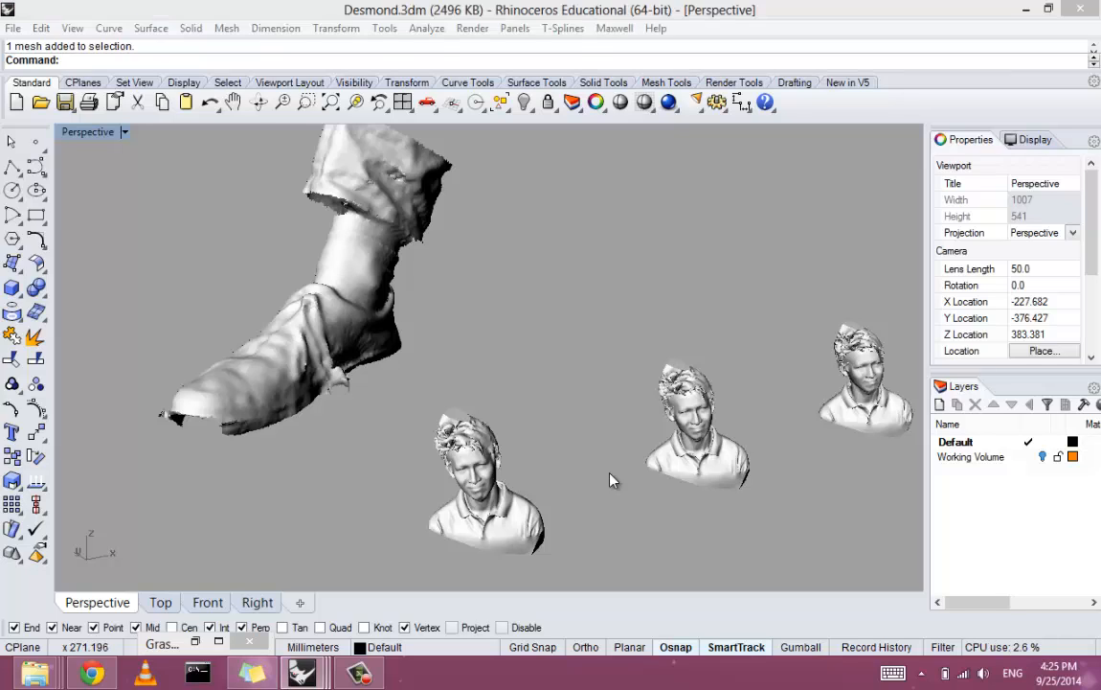
Set the Perspective viewport's display mode to Shaded and frame the collar of the nearest bust
middle_click(613, 479)
key("ctrl+alt+s")
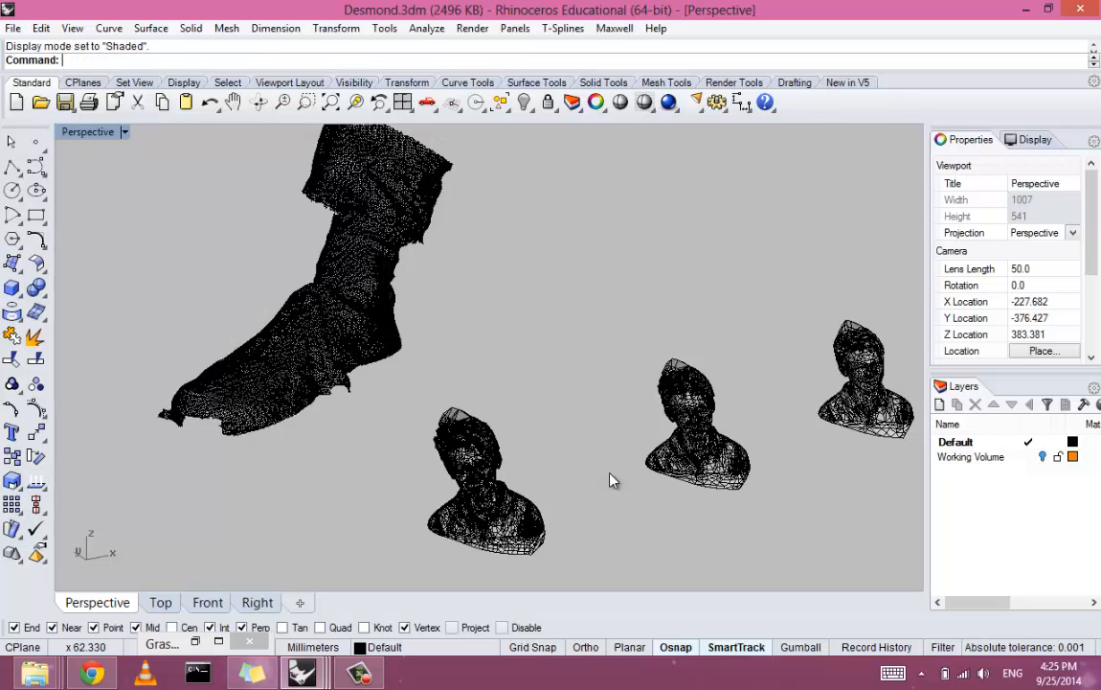
right_click_drag(613, 479, 607, 440, "shift")
scroll(613, 479, "up", 10)
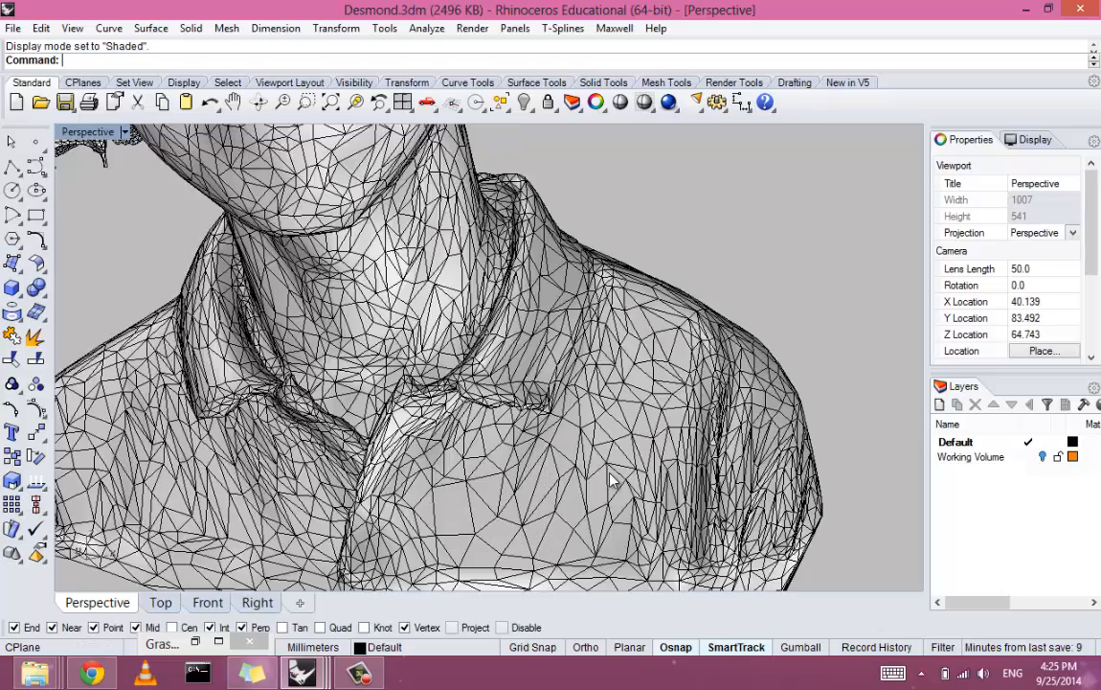
Examine the triangulated mesh of the bust's collar, chest and shoulders from several angles and zoom distances
left_click(613, 479)
key("Escape")
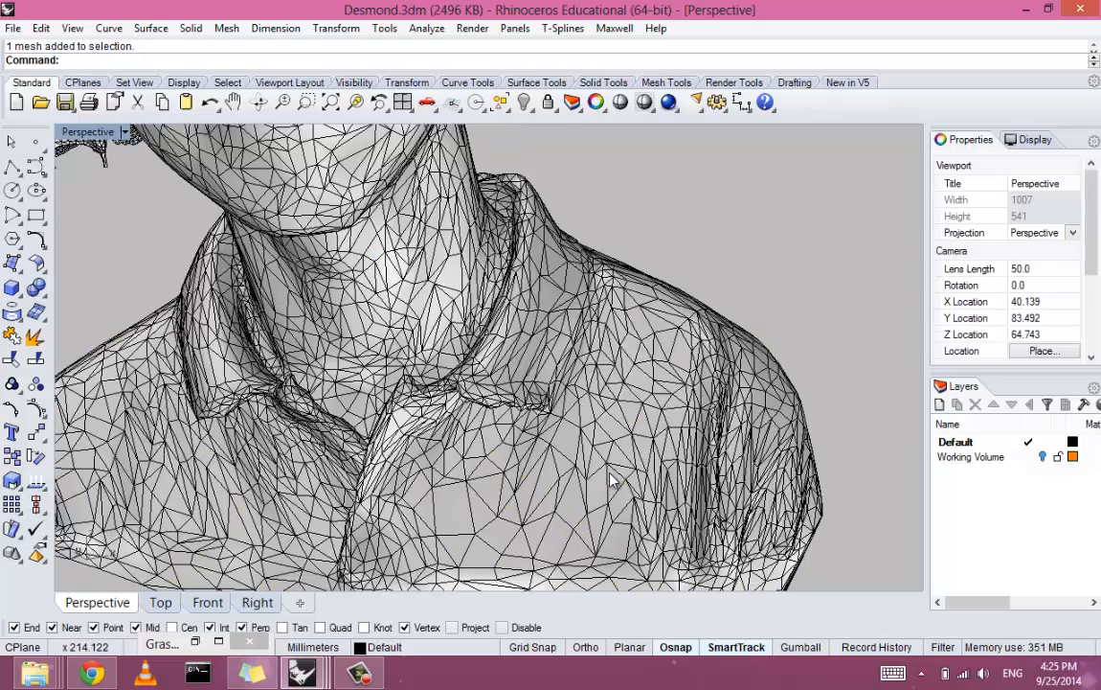
right_click_drag(610, 474, 597, 479)
scroll(610, 474, "down", 5)
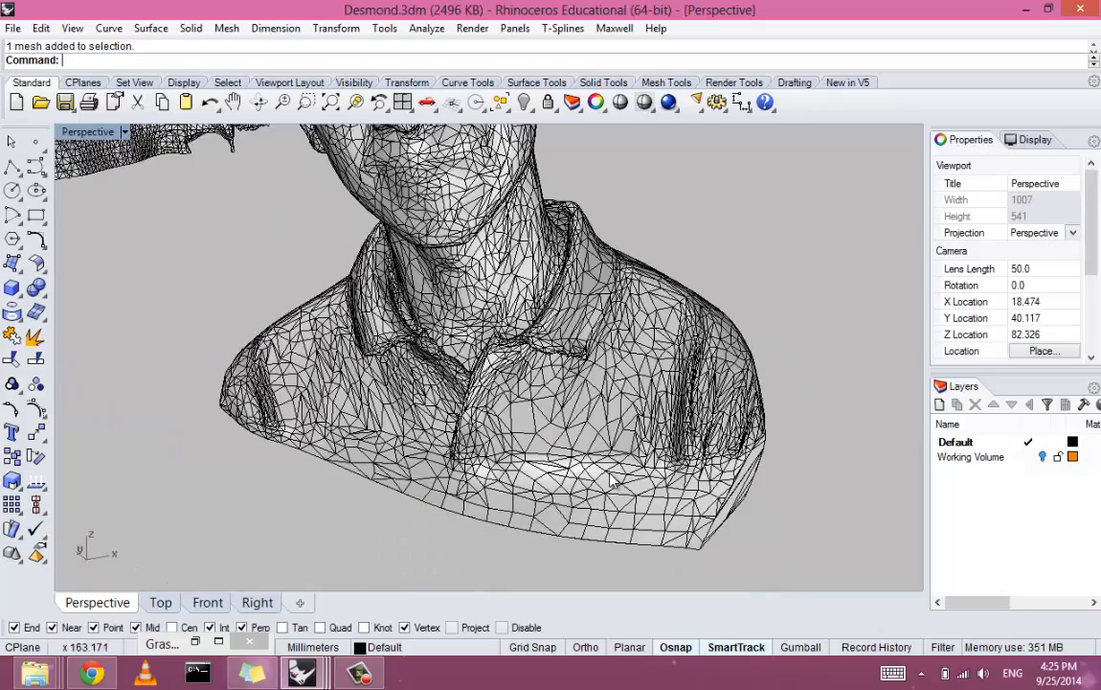
scroll(610, 474, "up", 5)
scroll(612, 479, "down", 3)
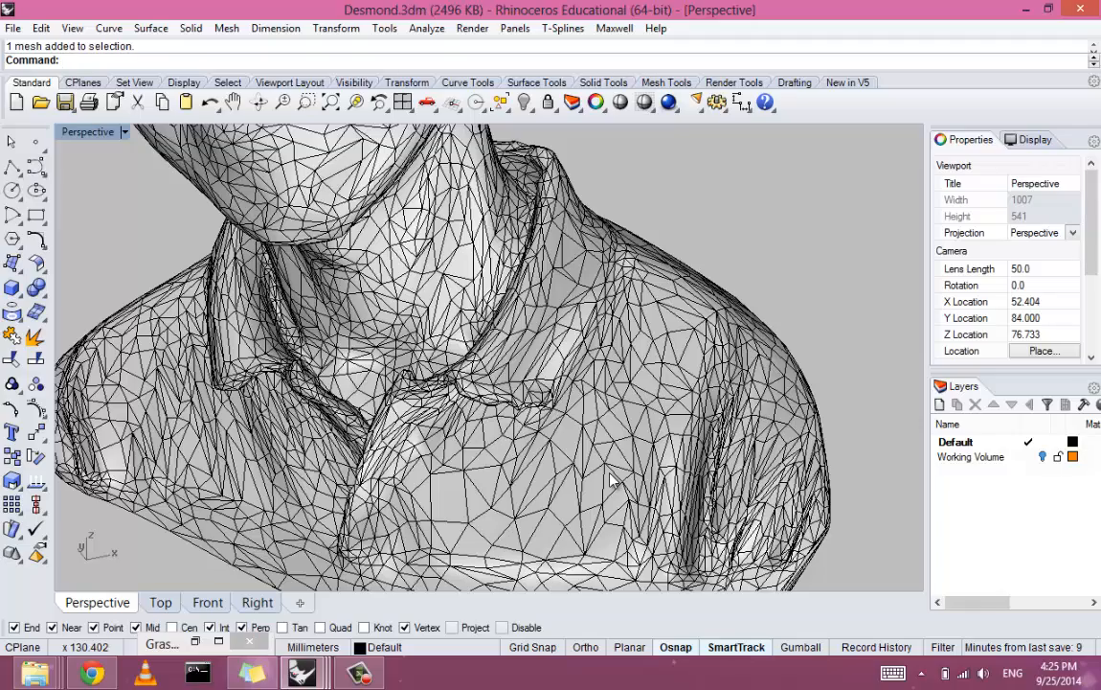
scroll(610, 479, "down", 6)
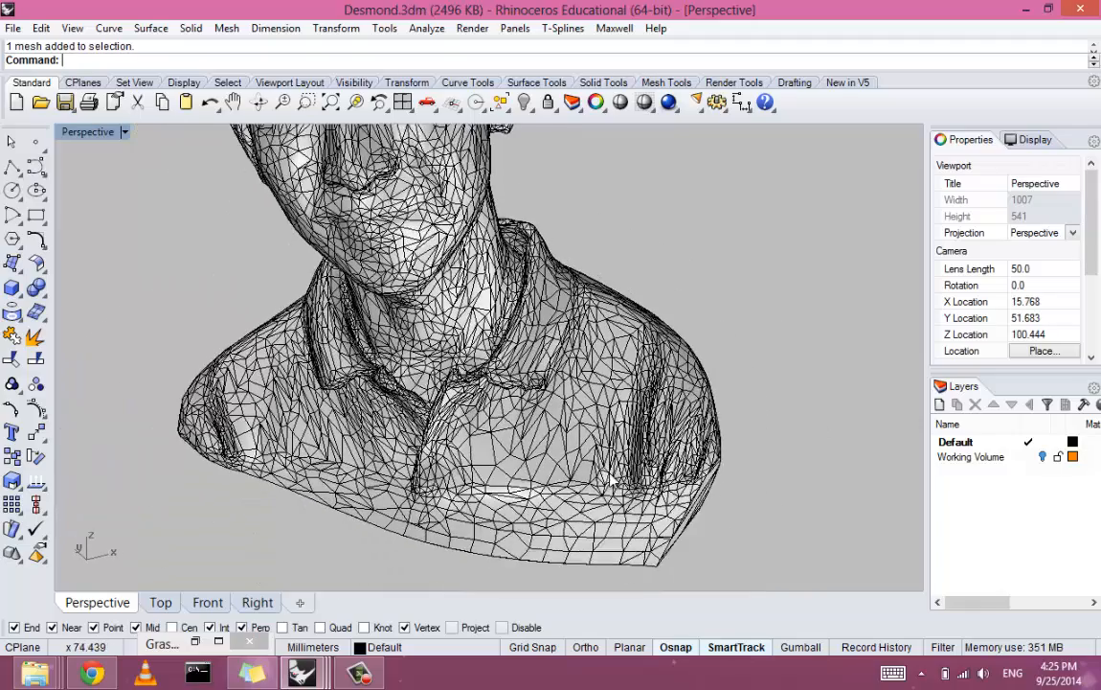
right_click_drag(611, 479, 563, 473)
Draw an open degree-3 control point curve with four points in the empty space beside the nearest bust
left_click(37, 168)
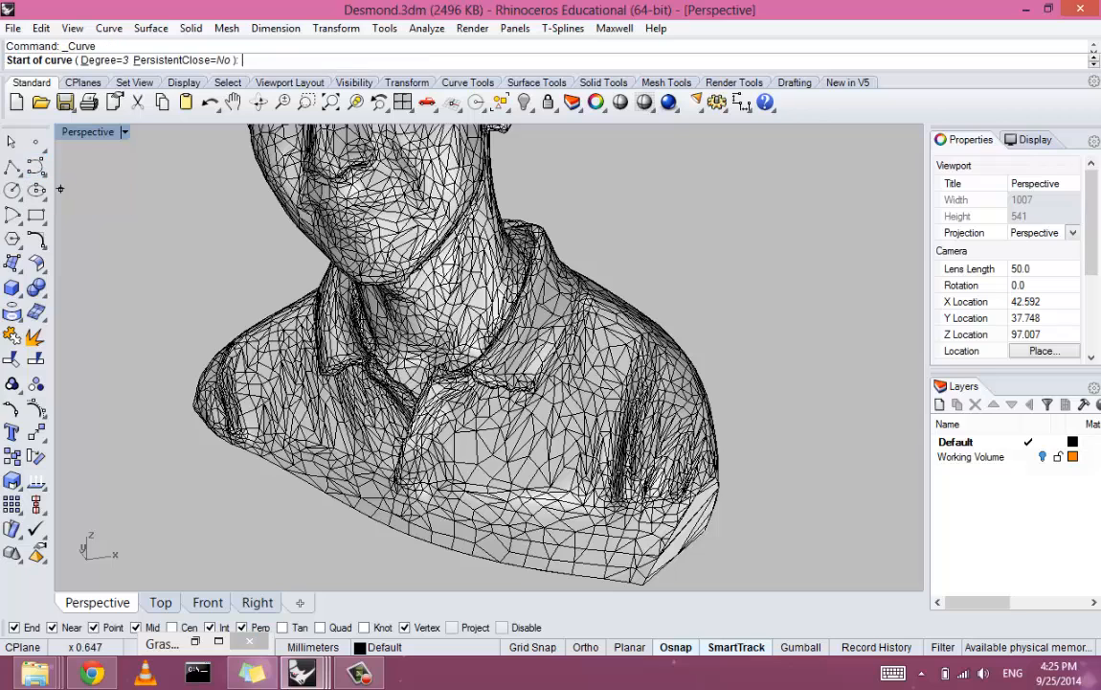
left_click(610, 469)
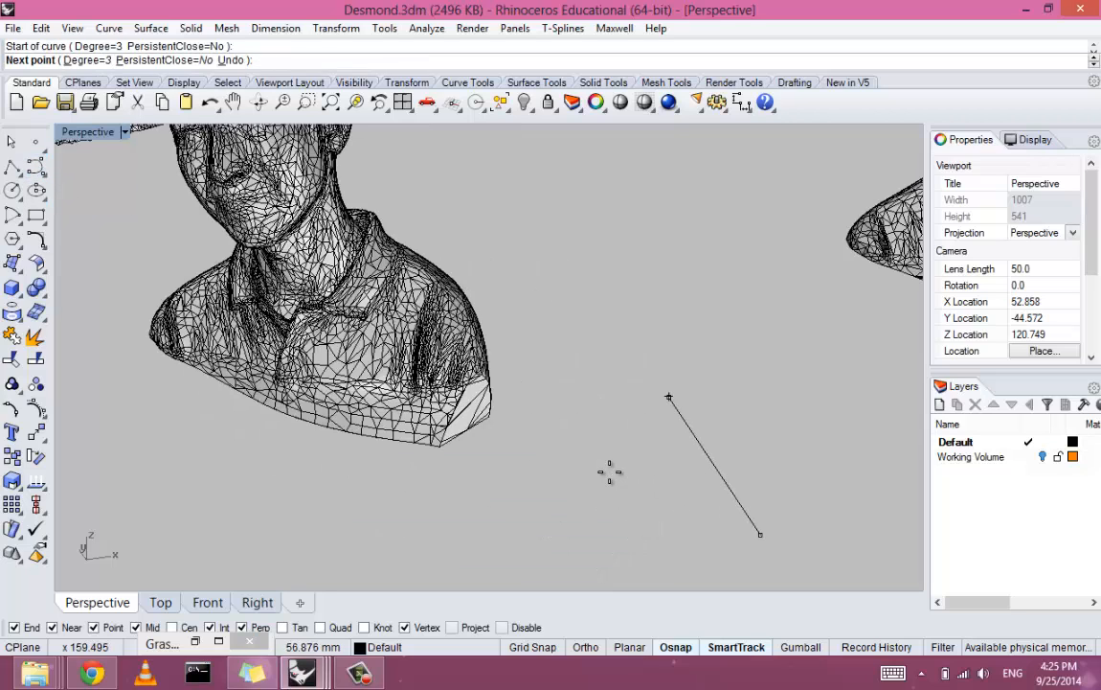
left_click(668, 397)
left_click(502, 562)
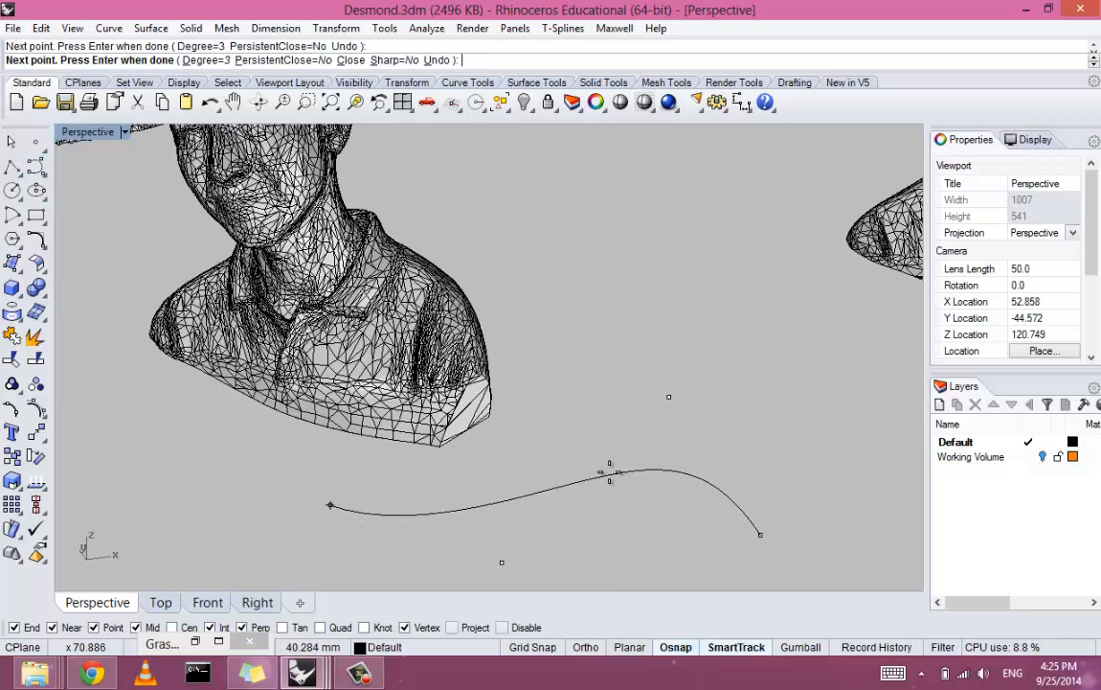
key("Return")
Turn on the curve's control points and pull its lower interior point farther away from the curve
left_click(613, 479)
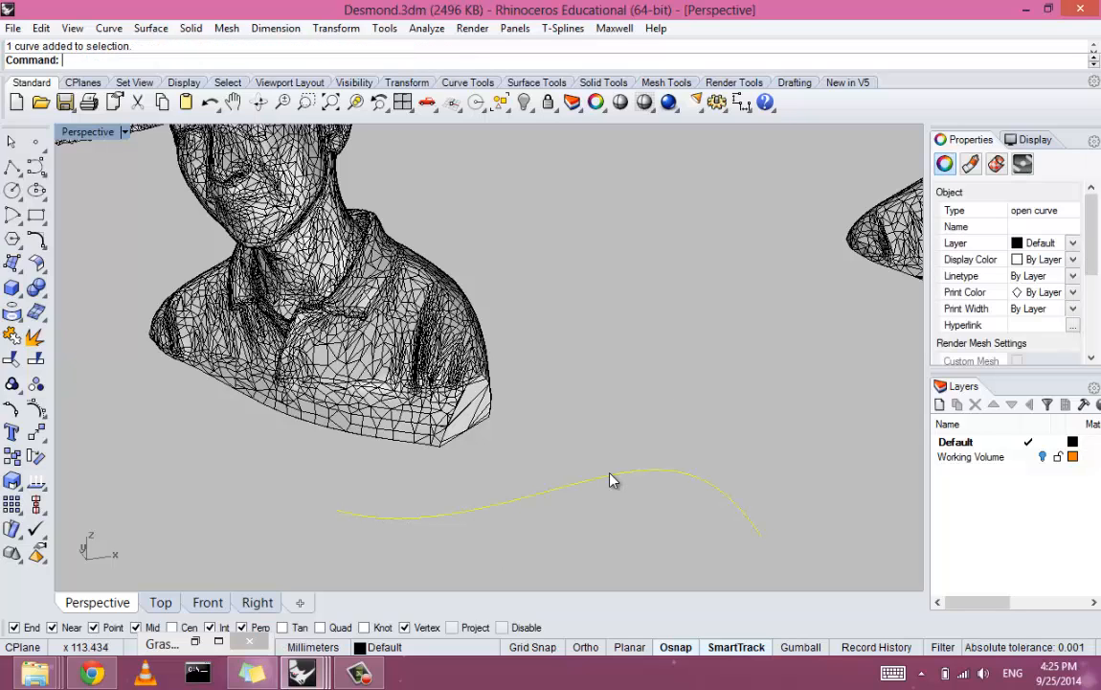
key("F10")
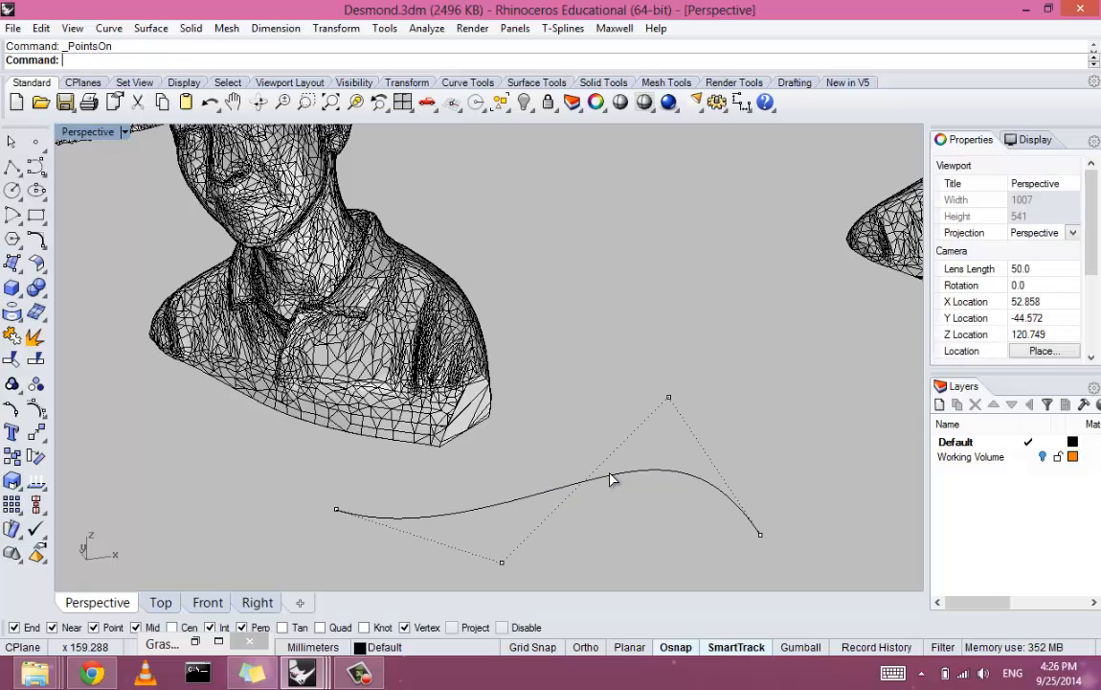
left_click(669, 397)
scroll(612, 479, "down", 5)
right_click_drag(612, 479, 620, 487)
scroll(613, 479, "up", 3)
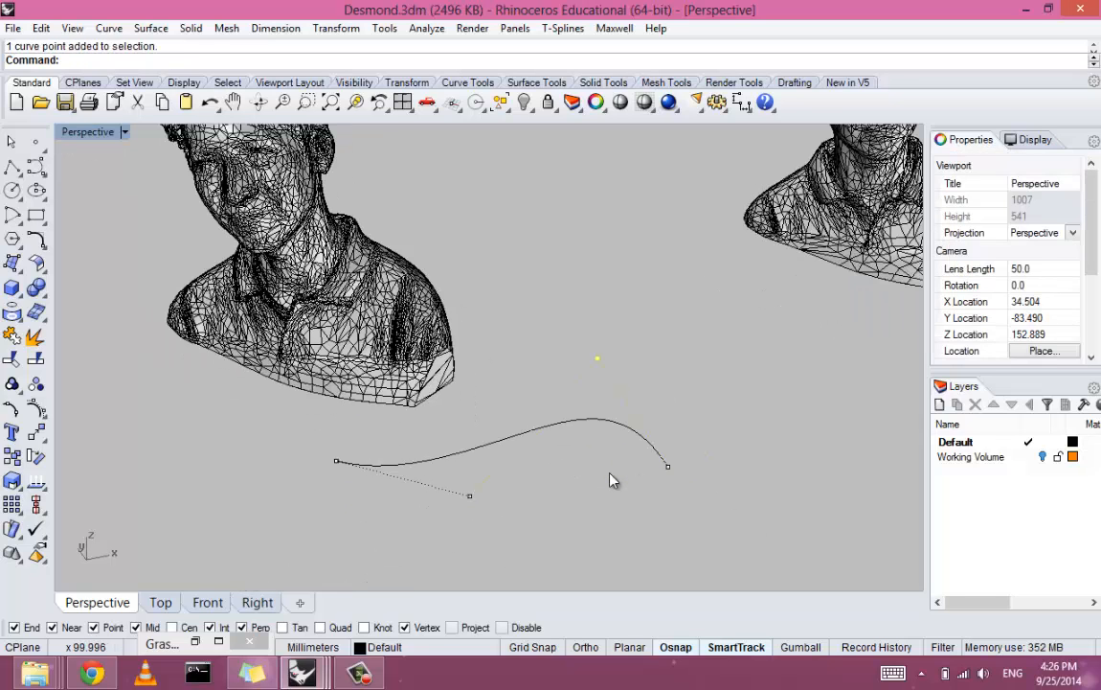
left_click_drag(610, 479, 610, 479)
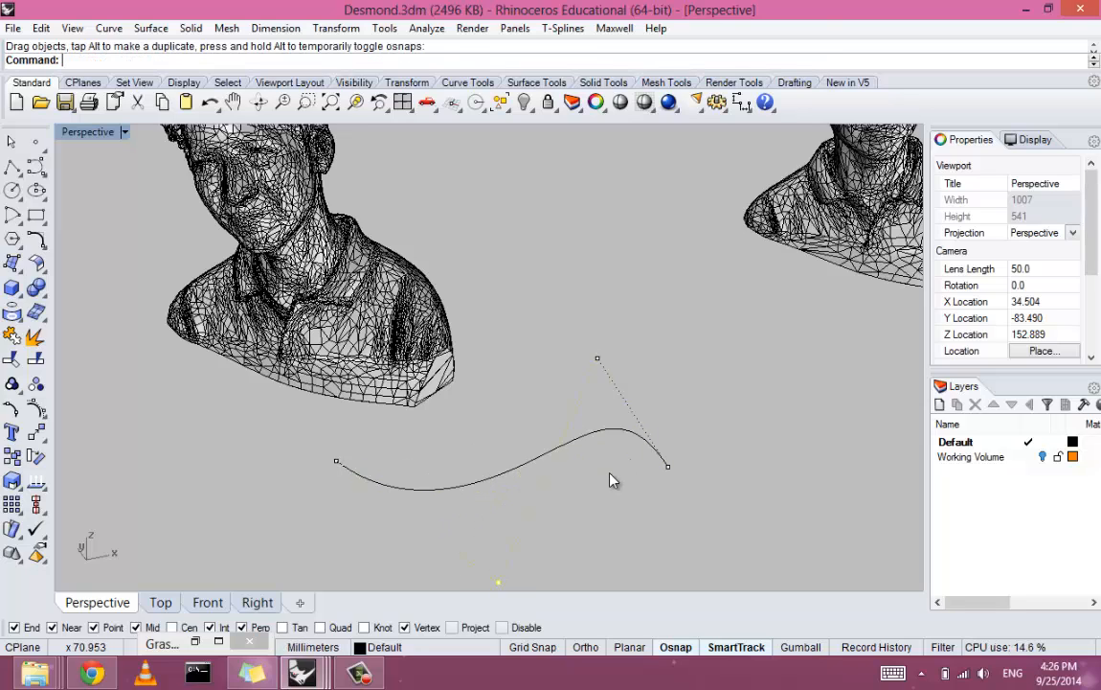
Reshape the curve by moving both of its end points and its upper interior control point
mouse_move(336, 460)
left_mouse_down()
mouse_move(392, 444)
mouse_move(408, 457)
left_mouse_up()
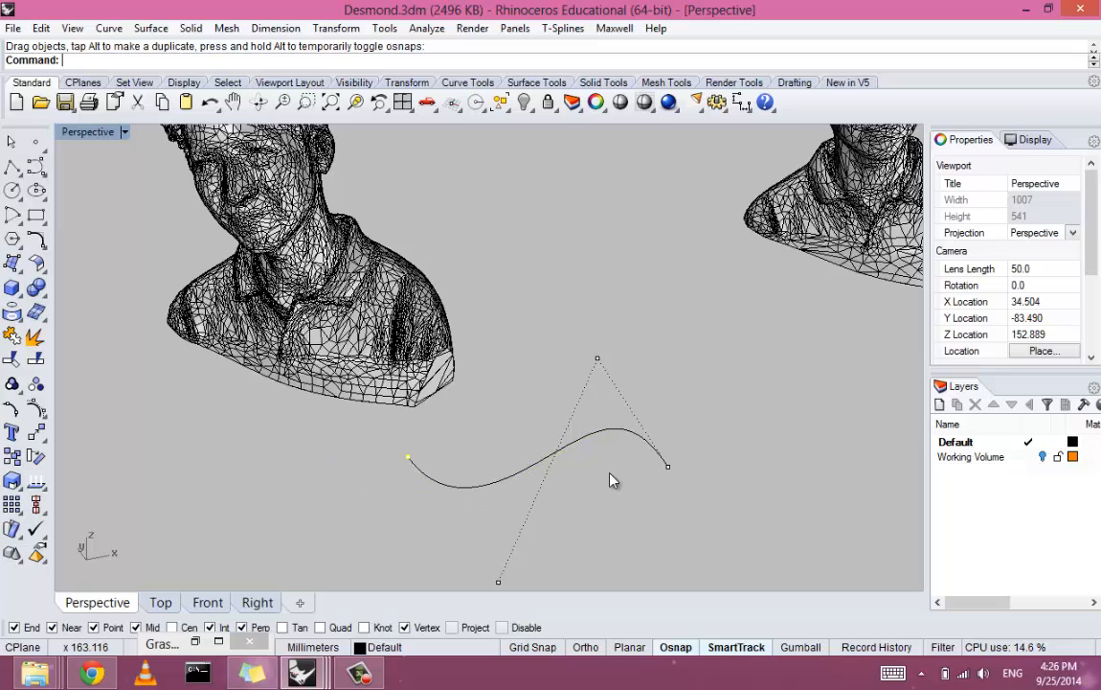
left_click(598, 358)
left_click_drag(597, 358, 578, 363)
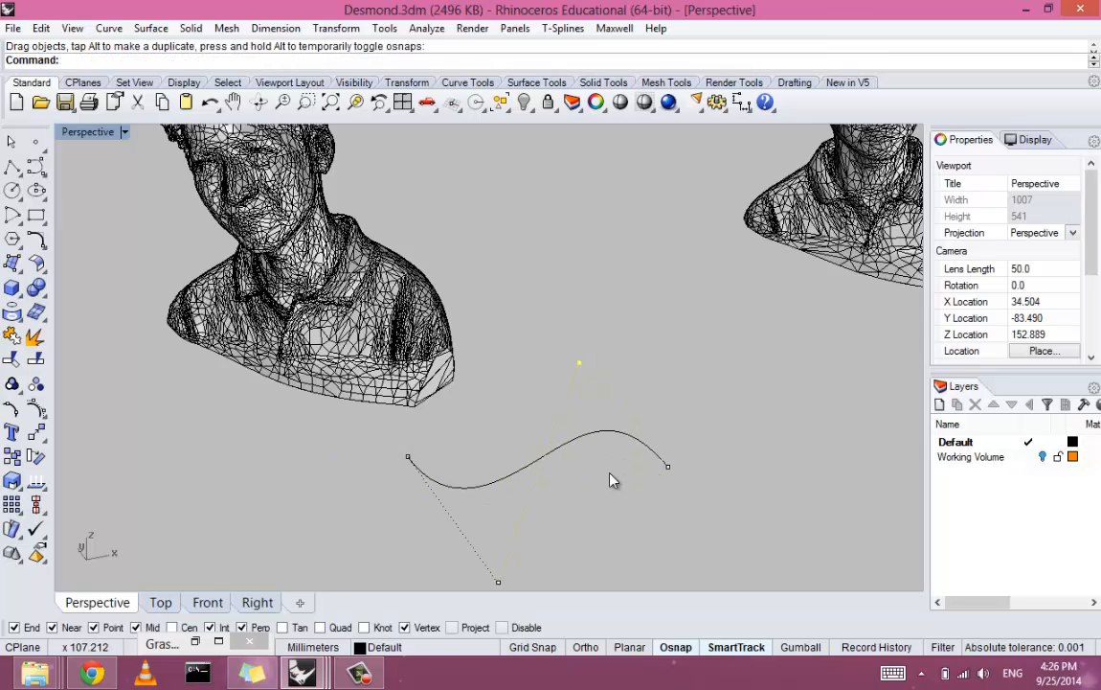
right_click_drag(613, 480, 670, 469)
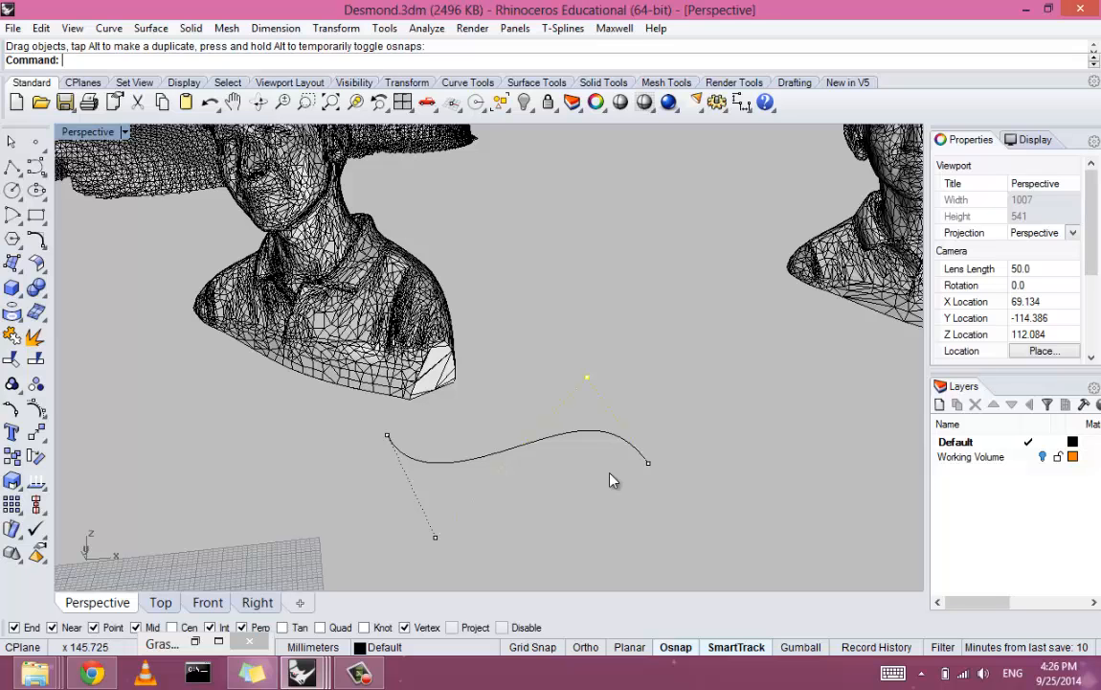
right_click_drag(613, 480, 651, 474)
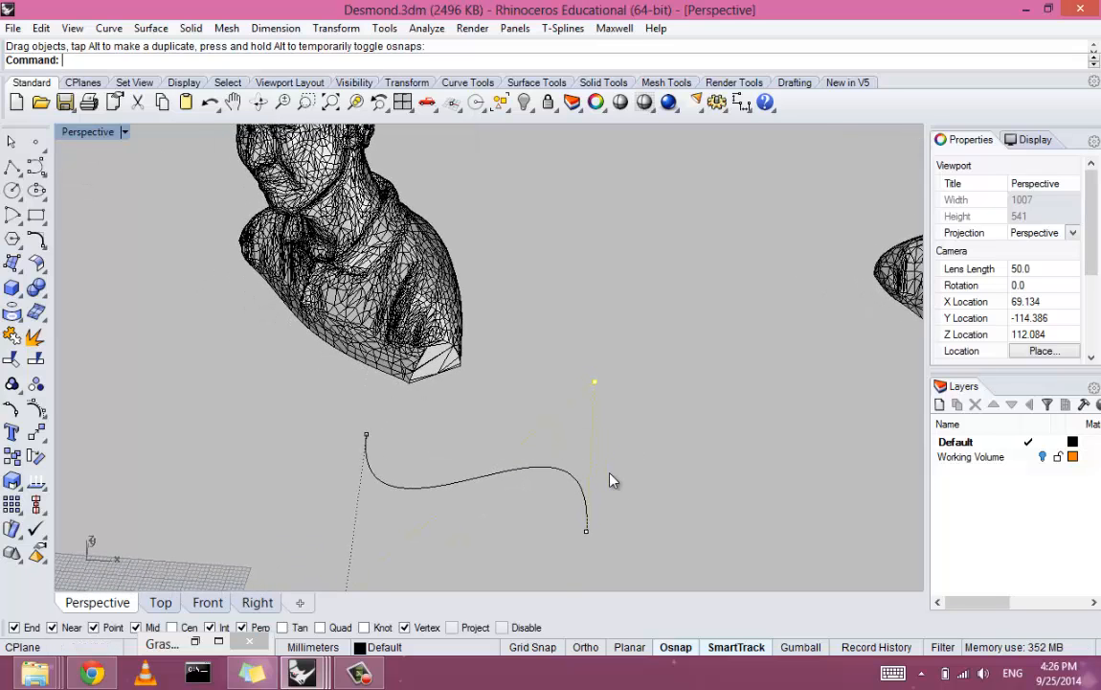
left_click_drag(594, 381, 552, 404)
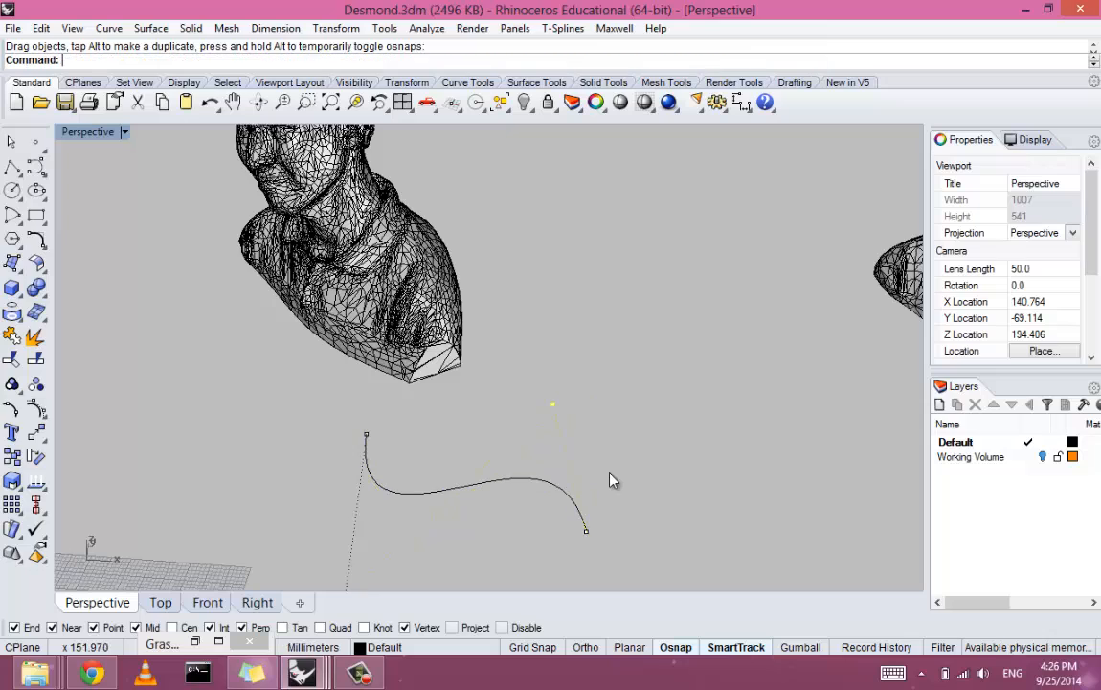
left_click(586, 529)
left_click_drag(586, 529, 610, 527)
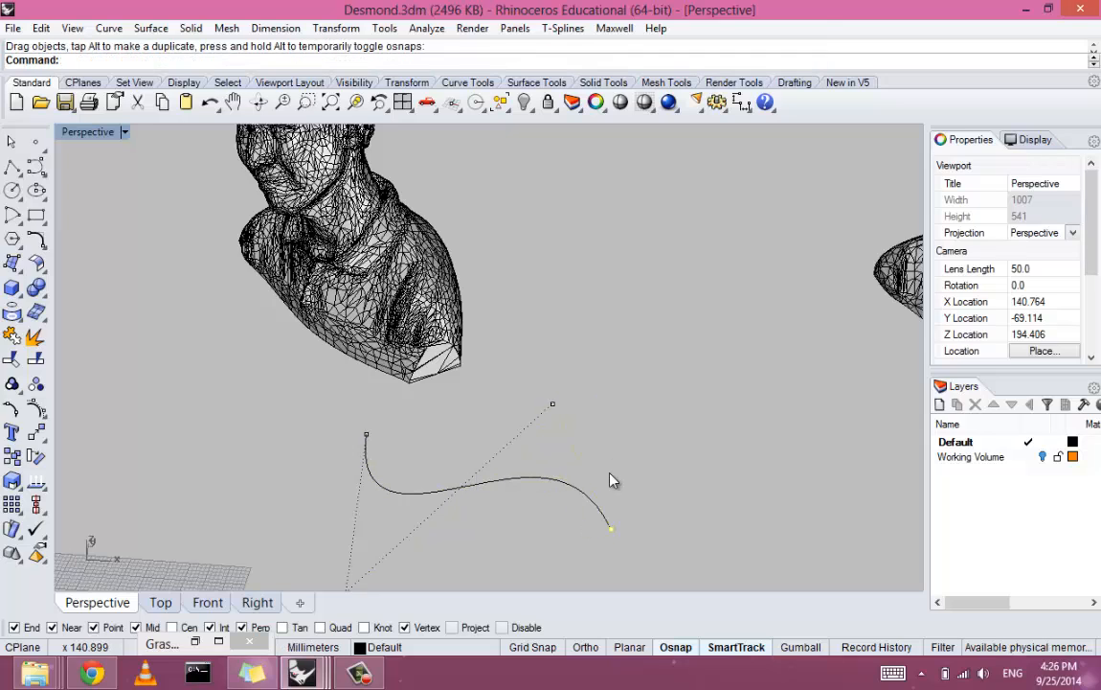
Turn off the curve's control points and delete the curve
mouse_move(613, 480)
right_mouse_down()
mouse_move(627, 478)
mouse_move(612, 480)
right_mouse_up()
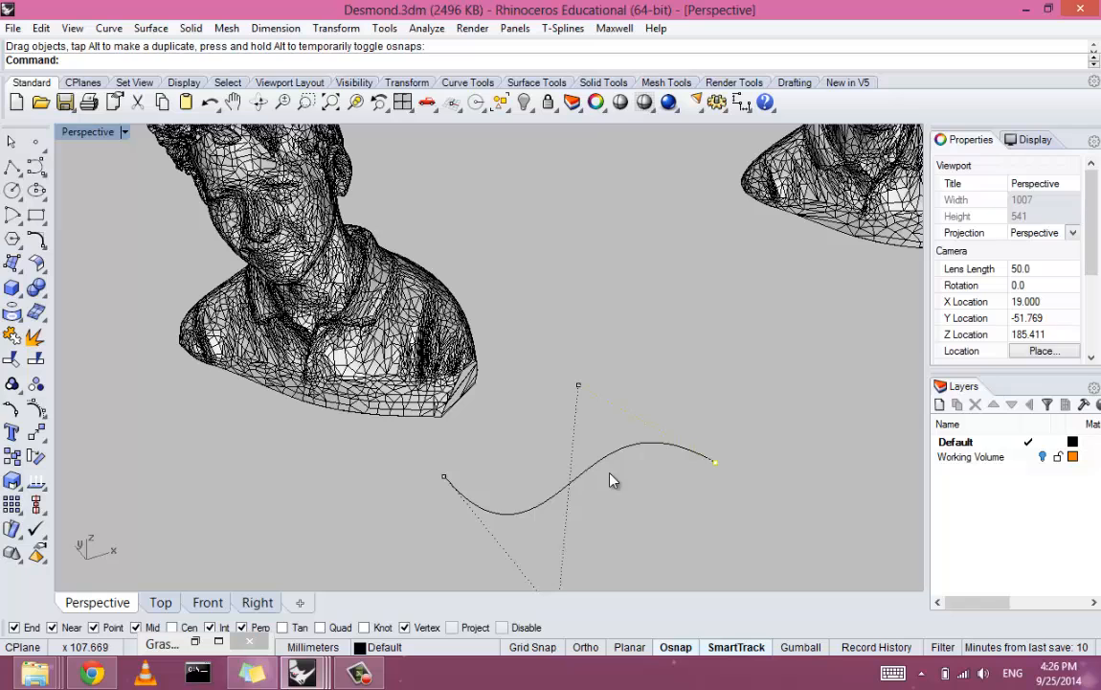
right_click_drag(610, 475, 610, 474)
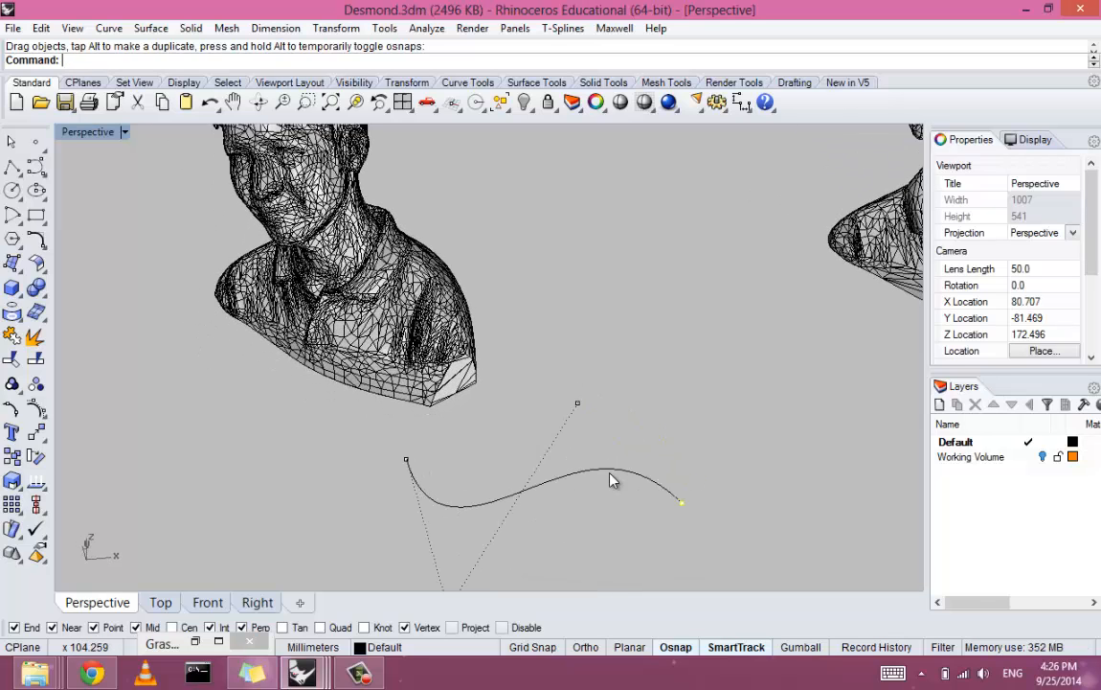
key("Escape")
left_click(611, 475)
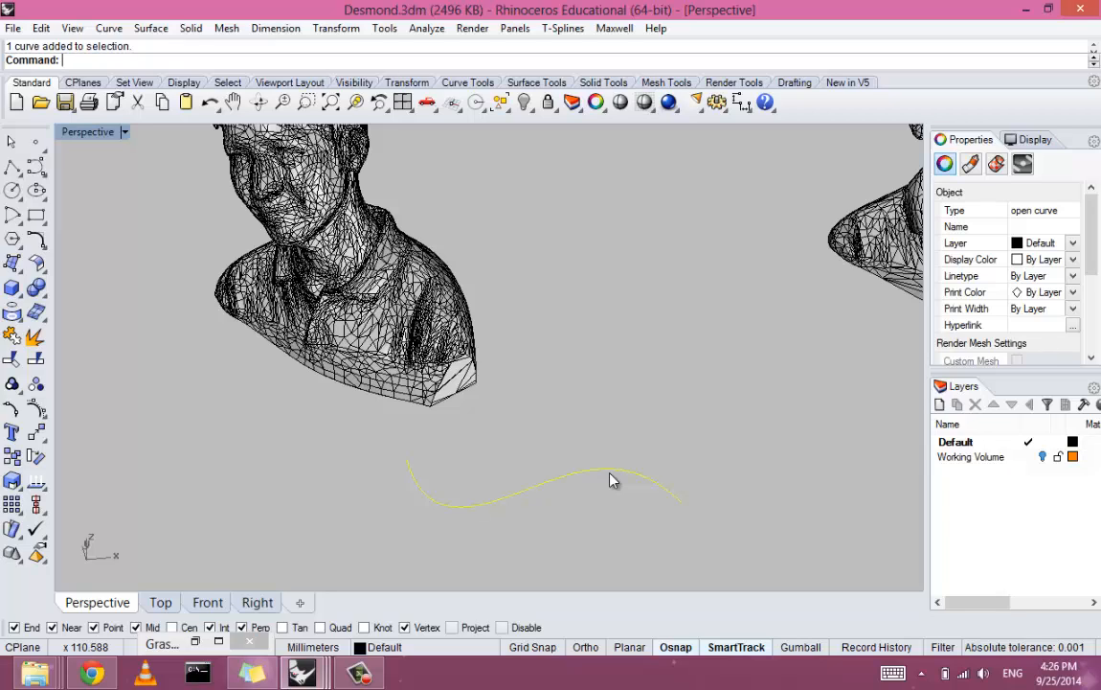
key("Delete")
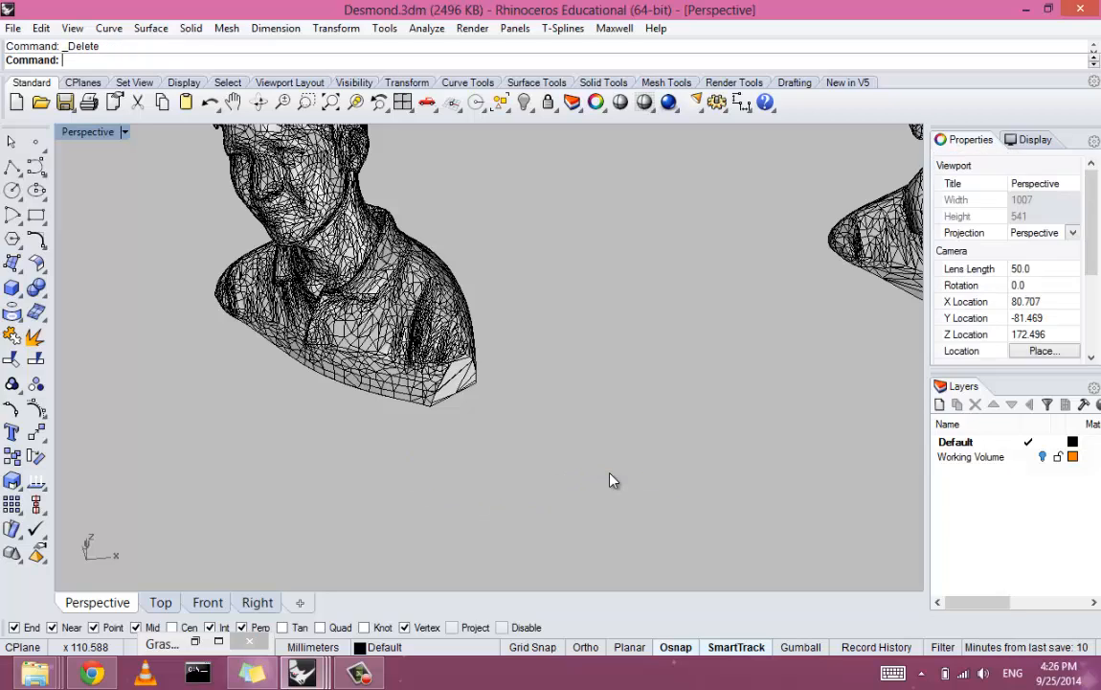
Examine the triangulated bust meshes and the foot scan from close up and from farther away
scroll(613, 479, "up", 4)
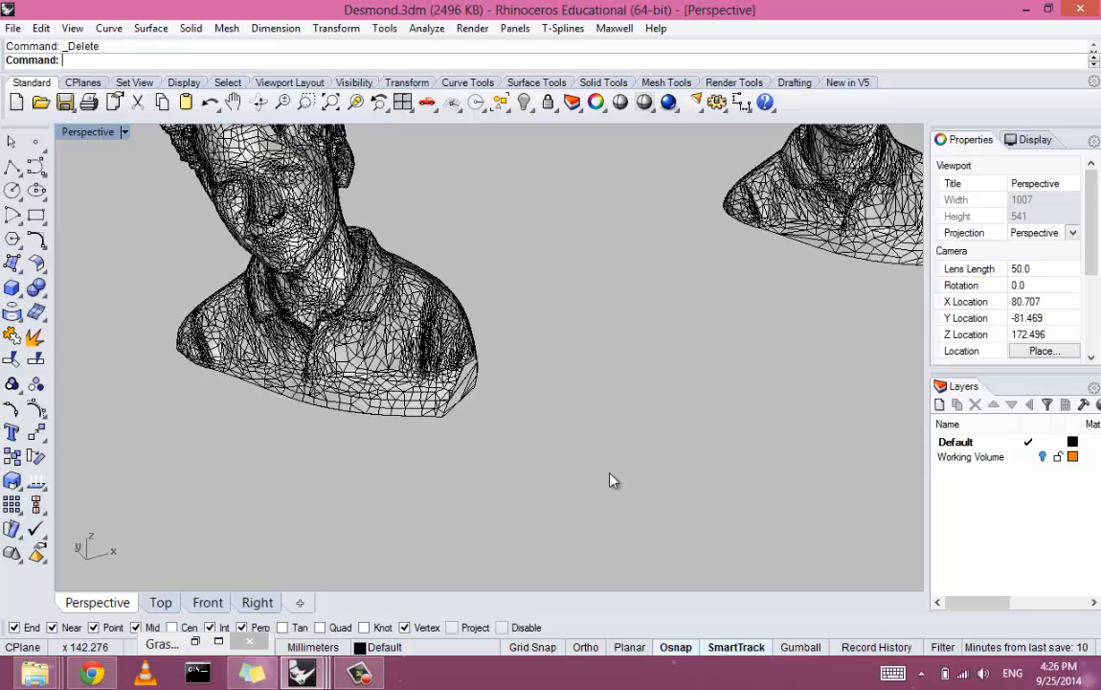
mouse_move(609, 473)
right_mouse_down()
mouse_move(690, 486)
mouse_move(526, 473)
mouse_move(611, 473)
mouse_move(596, 456)
mouse_move(628, 467)
mouse_move(610, 474)
right_mouse_up()
scroll(613, 480, "up", 4)
scroll(613, 480, "down", 2)
scroll(610, 474, "down", 4)
scroll(610, 474, "down", 4)
scroll(610, 474, "down", 5)
scroll(610, 474, "up", 5)
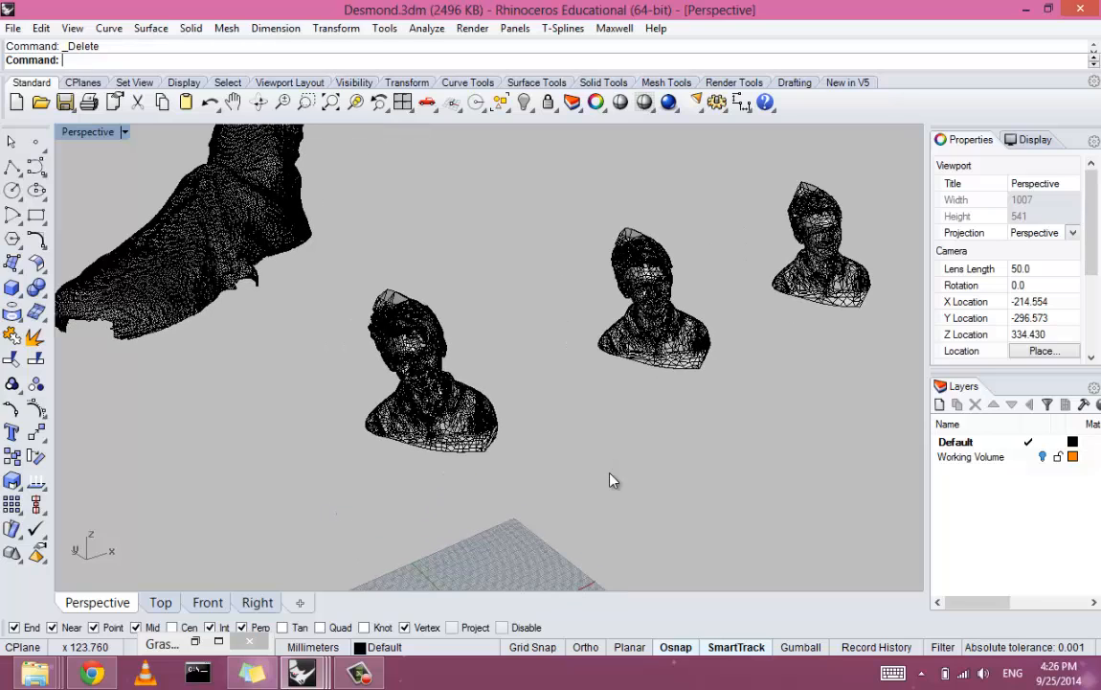
scroll(613, 480, "up", 5)
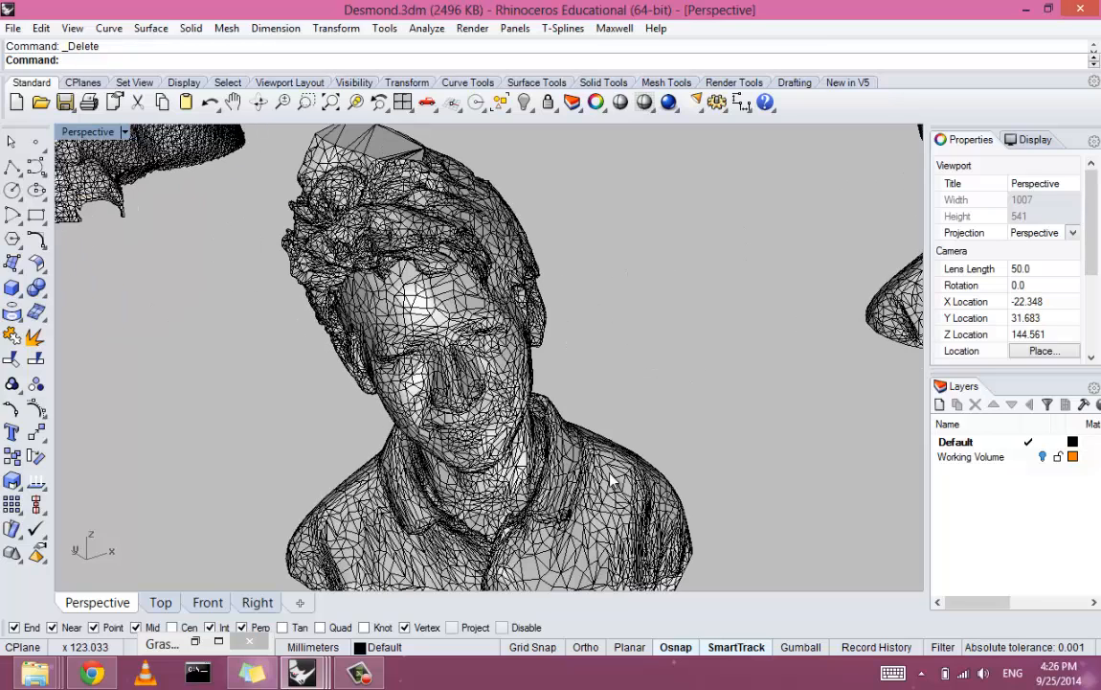
scroll(613, 480, "down", 5)
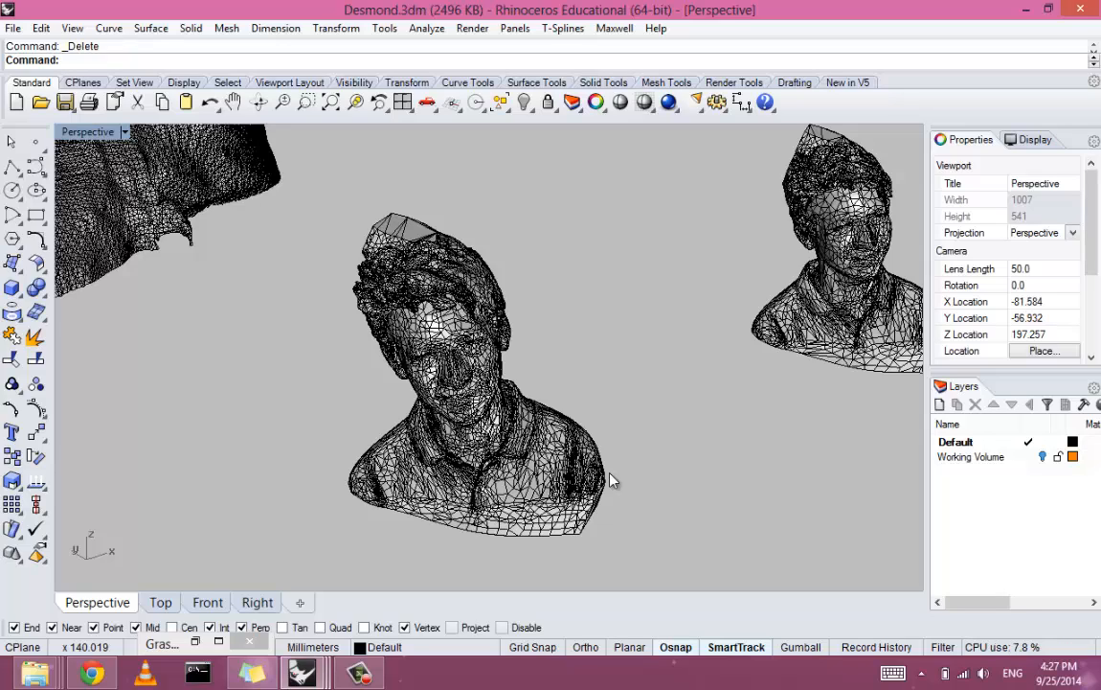
right_click_drag(610, 473, 610, 473)
right_click(610, 473)
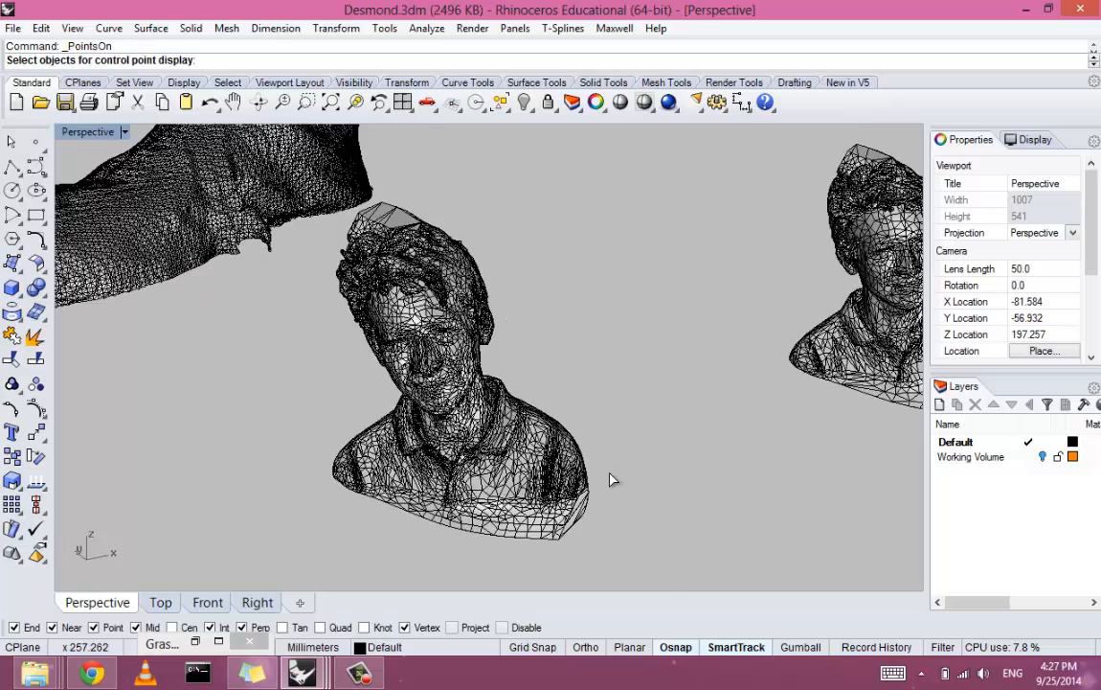
scroll(610, 473, "down", 4)
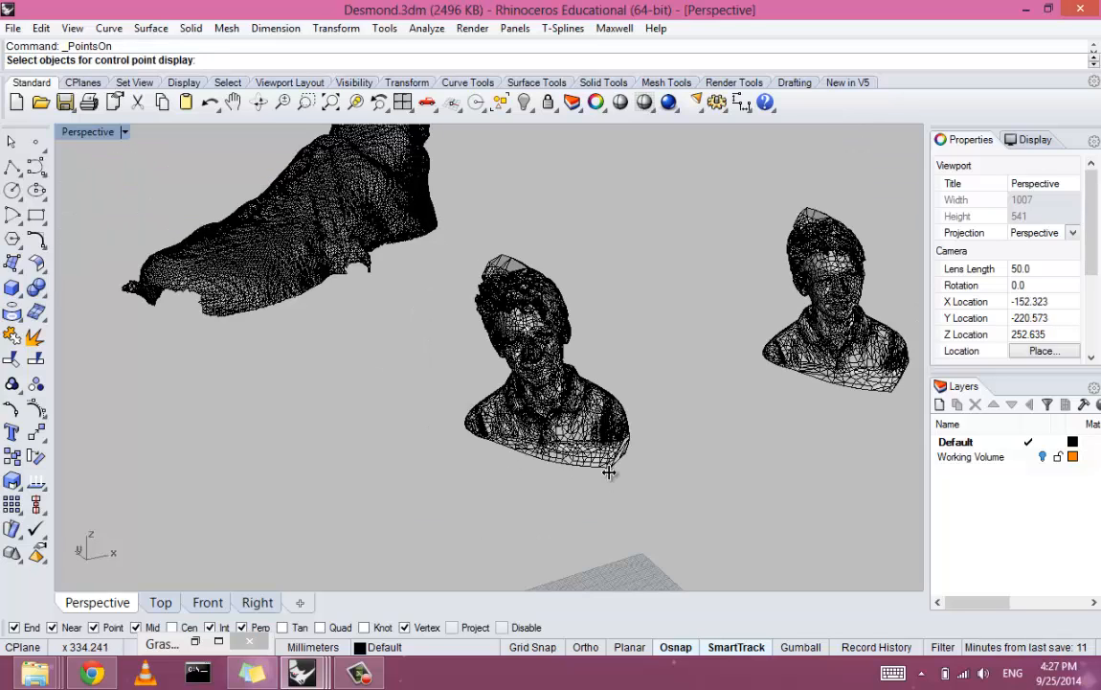
right_click_drag(610, 479, 612, 479)
scroll(610, 478, "down", 5)
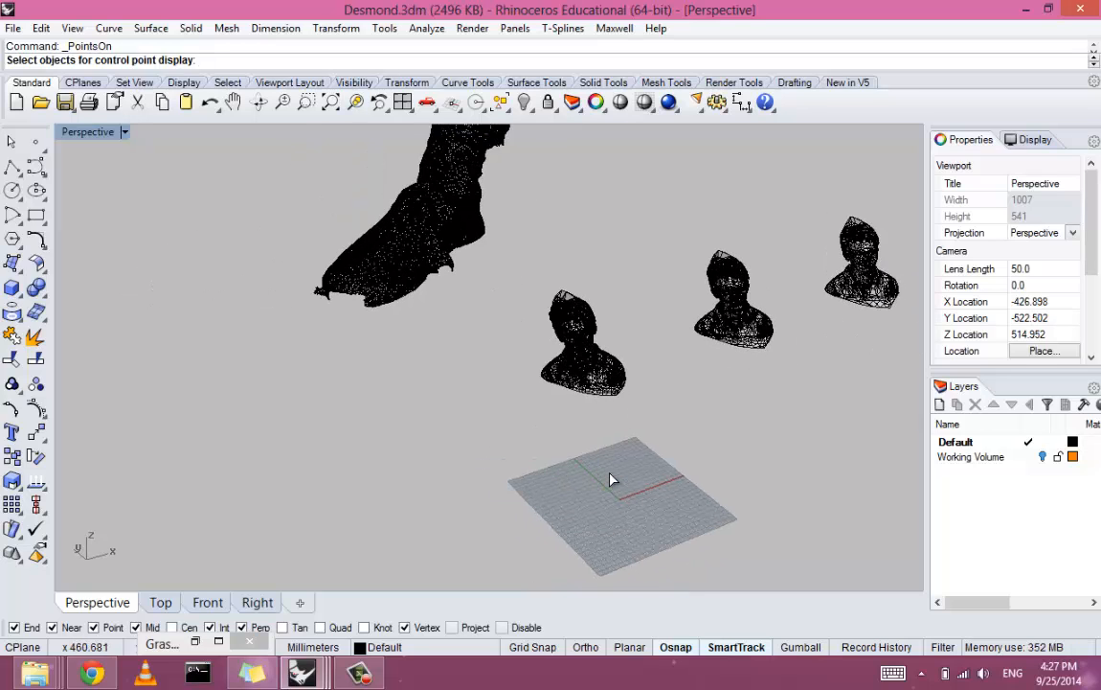
key("alt")
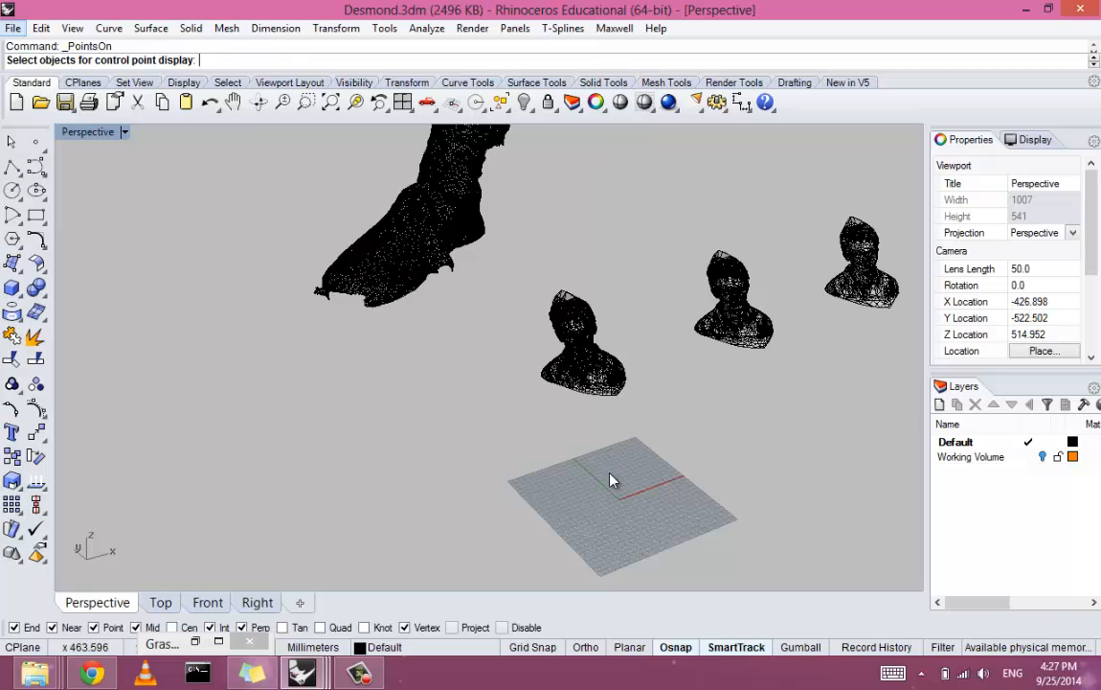
key("Down")
key("Right")
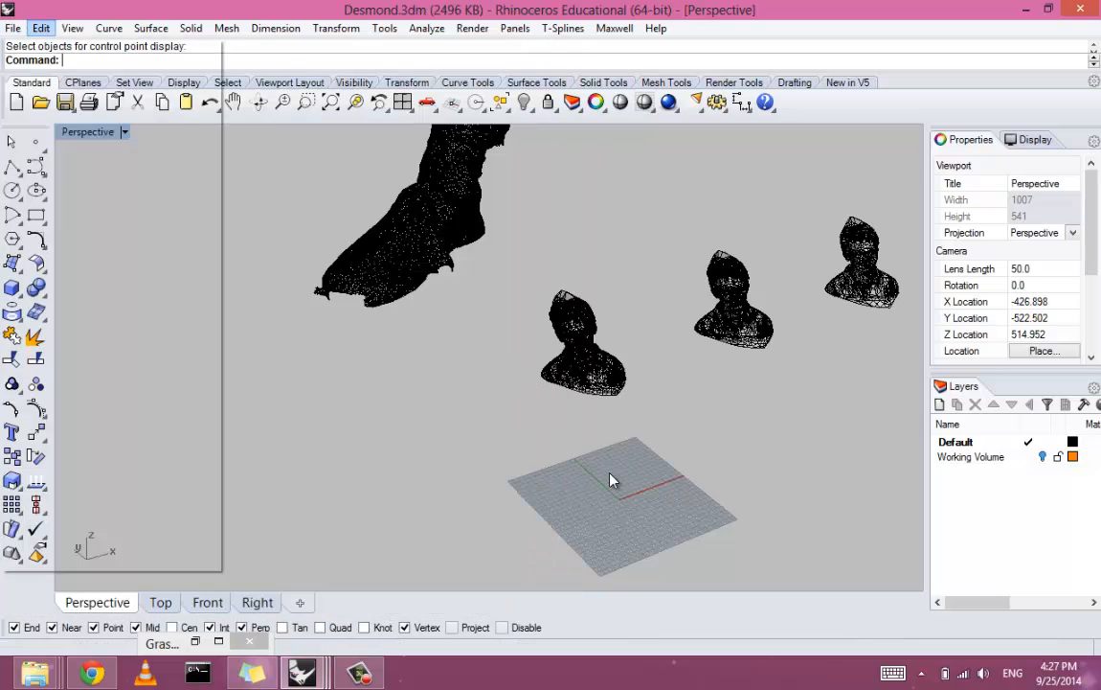
key("Right")
key("Escape")
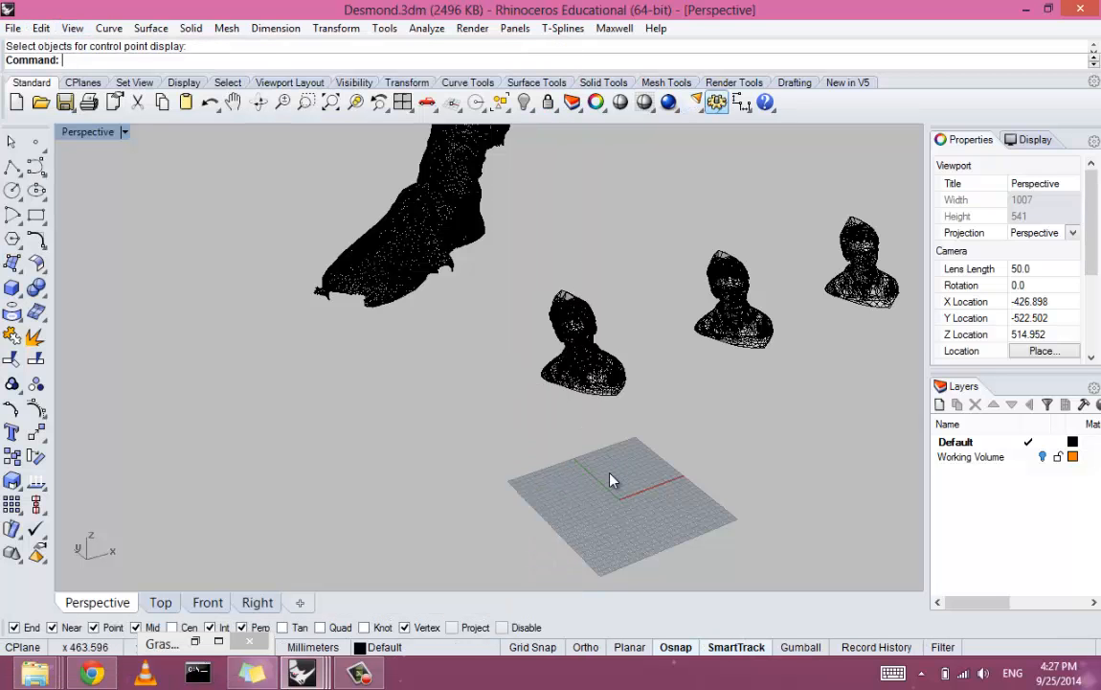
Set the document's absolute tolerance to 0.01 units in the Units settings
left_click(716, 102)
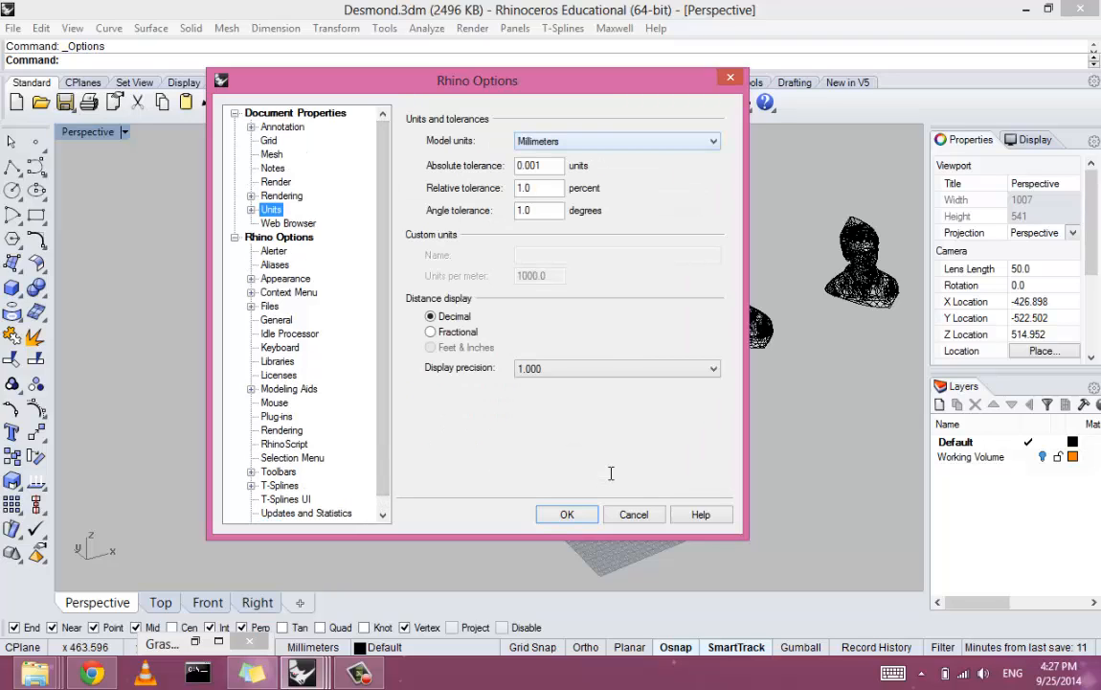
left_click(532, 166)
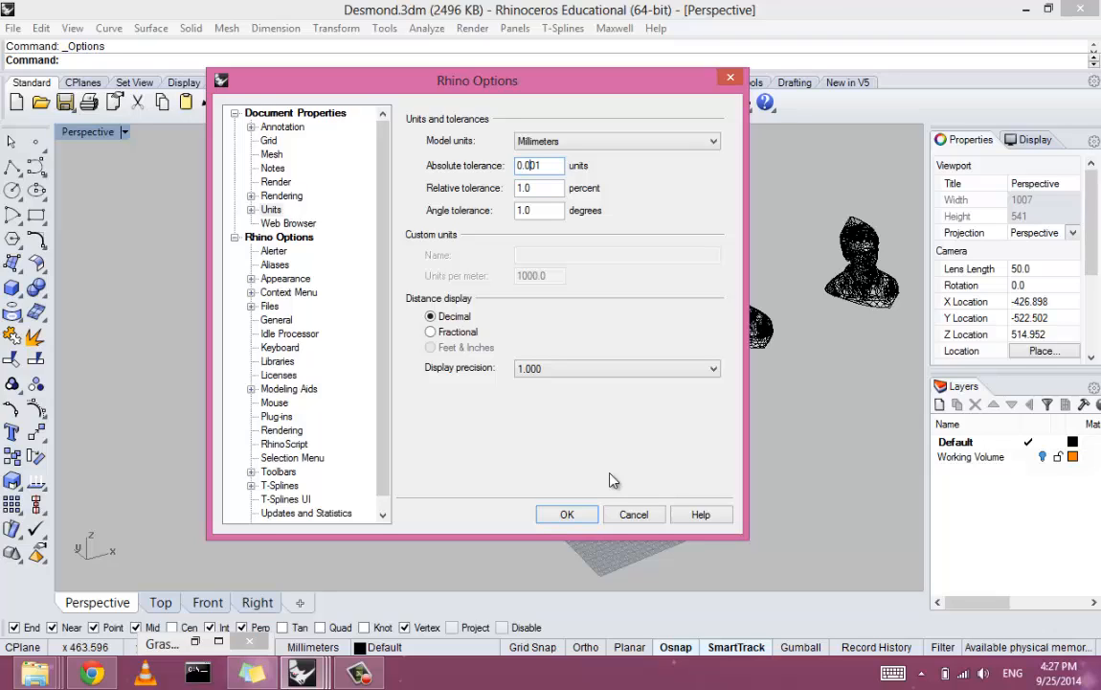
key("BackSpace")
key("Return")
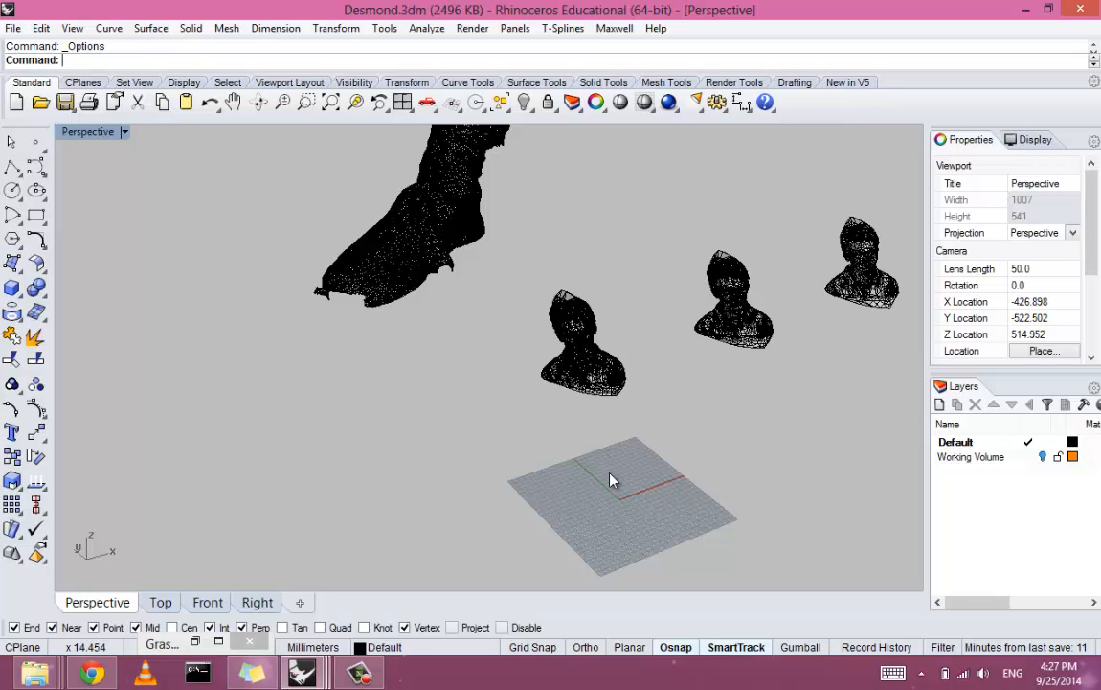
Set the Perspective viewport's display mode to Wireframe and turn on the Working Volume layer
mouse_move(610, 473)
right_mouse_down()
mouse_move(589, 477)
mouse_move(610, 478)
right_mouse_up()
scroll(611, 477, "up", 5)
scroll(610, 473, "down", 3)
key("ctrl+alt+w")
scroll(610, 479, "down", 3)
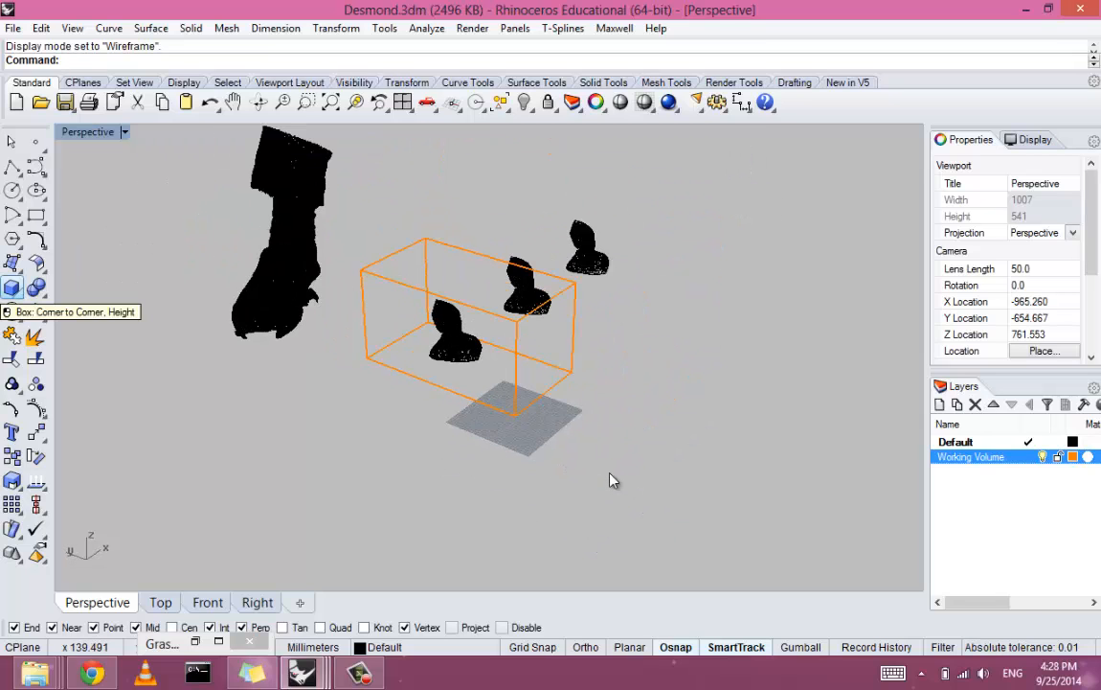
Build a box from a freely placed base corner, with length 6in, width 12in and height 6in
type("box")
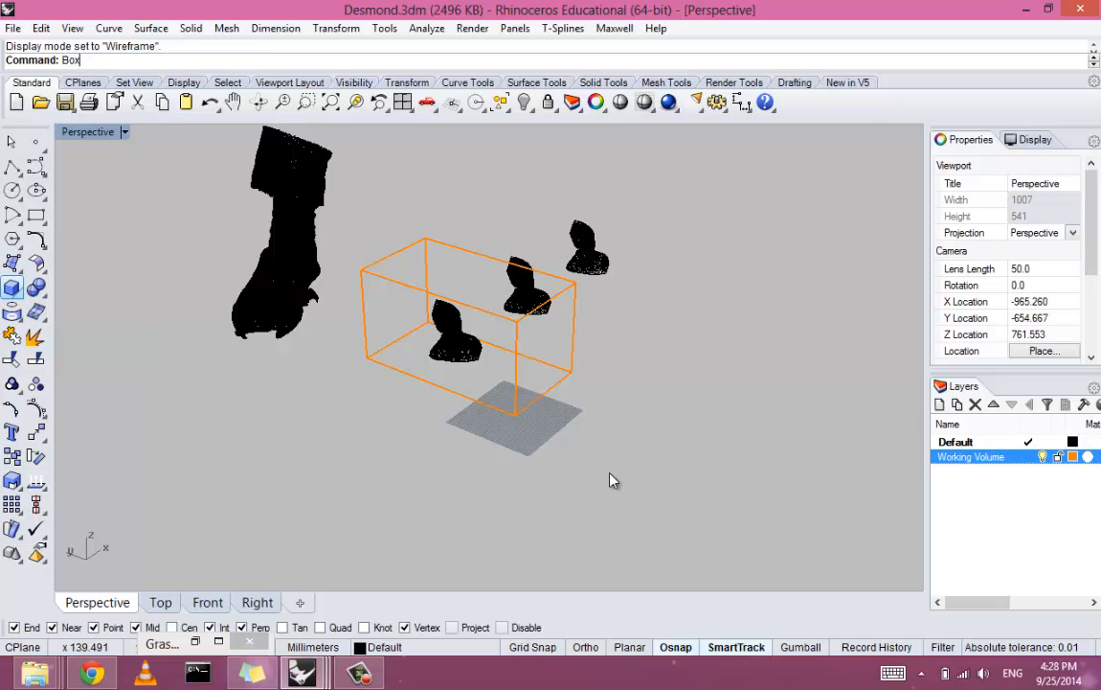
key("Return")
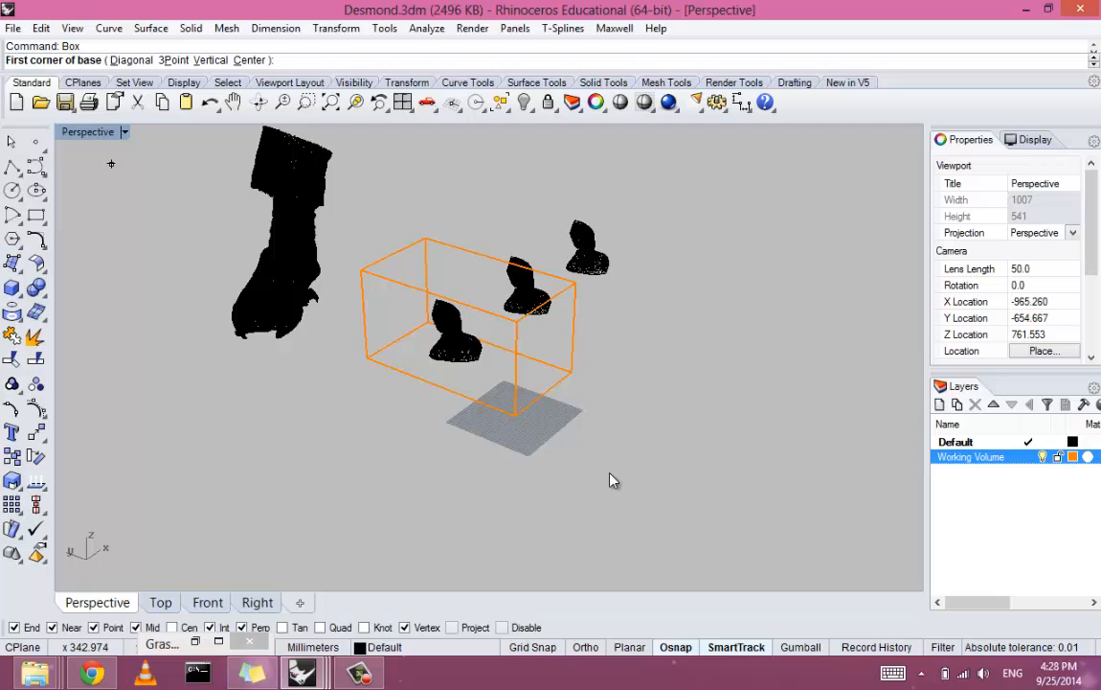
left_click(610, 471)
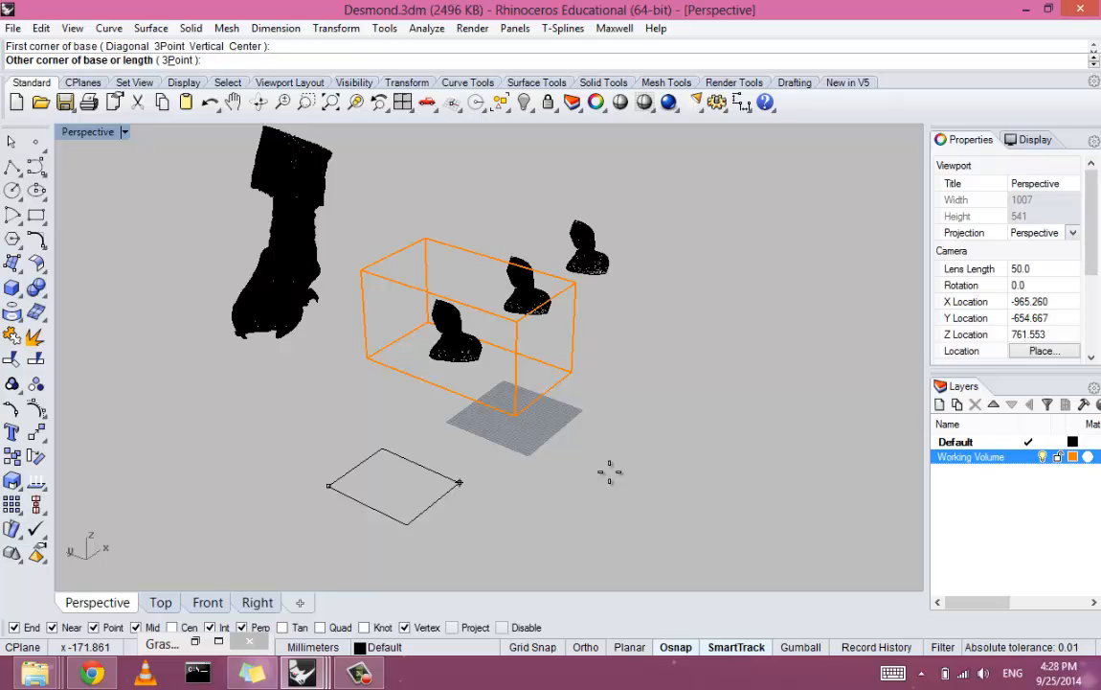
type("6in")
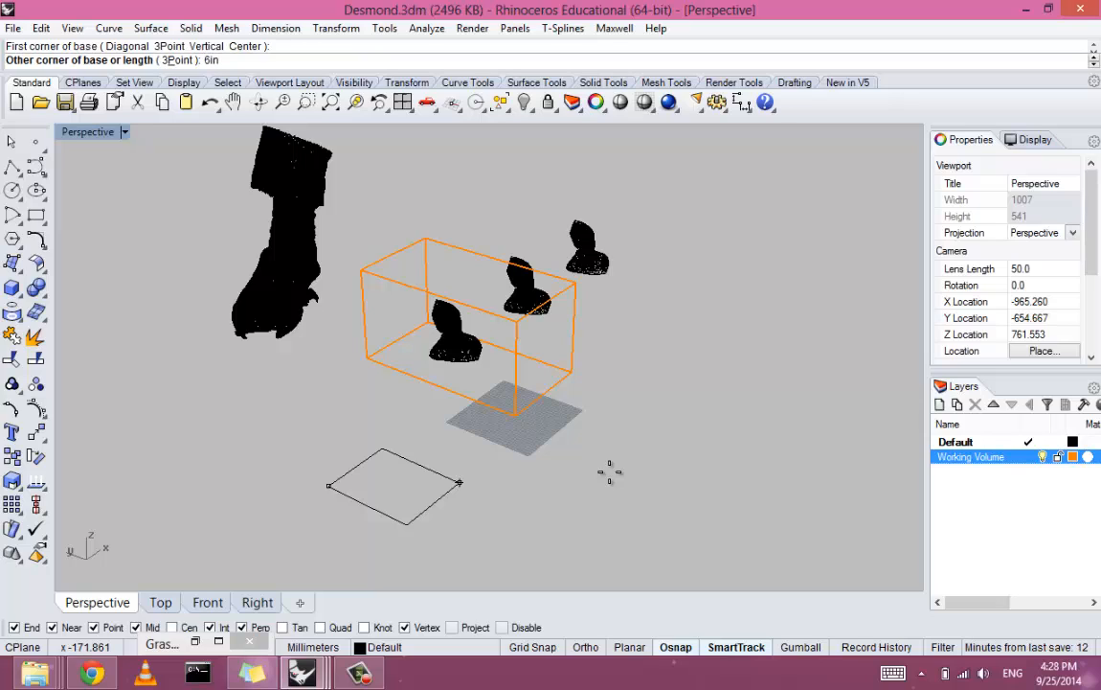
key("Return")
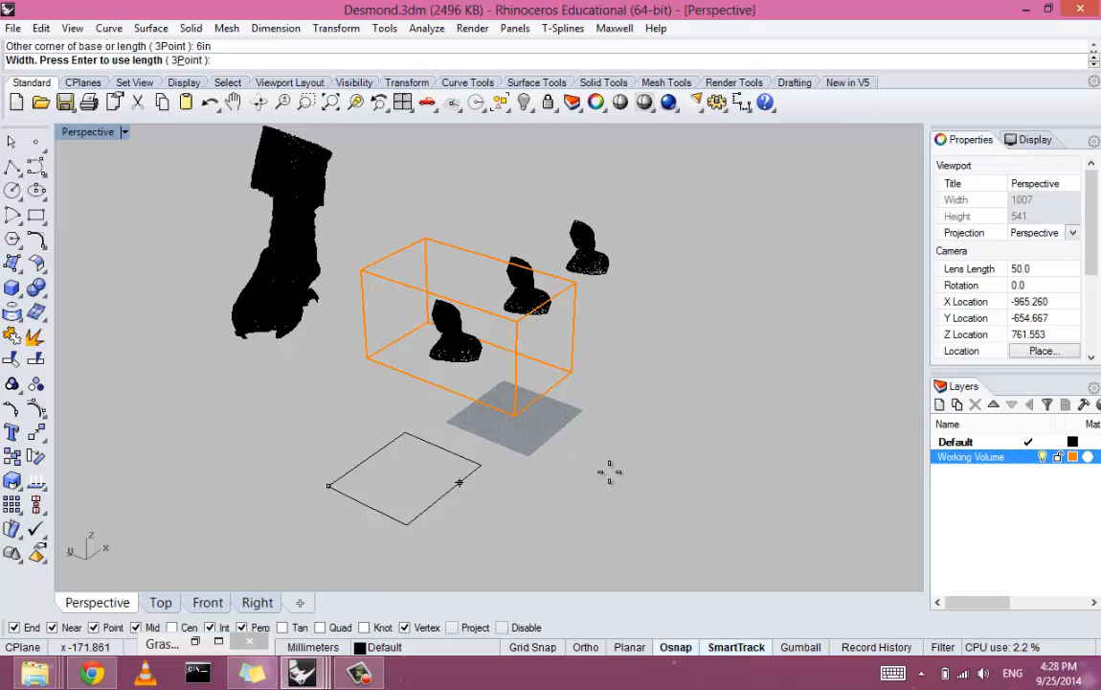
type("12in")
key("Return")
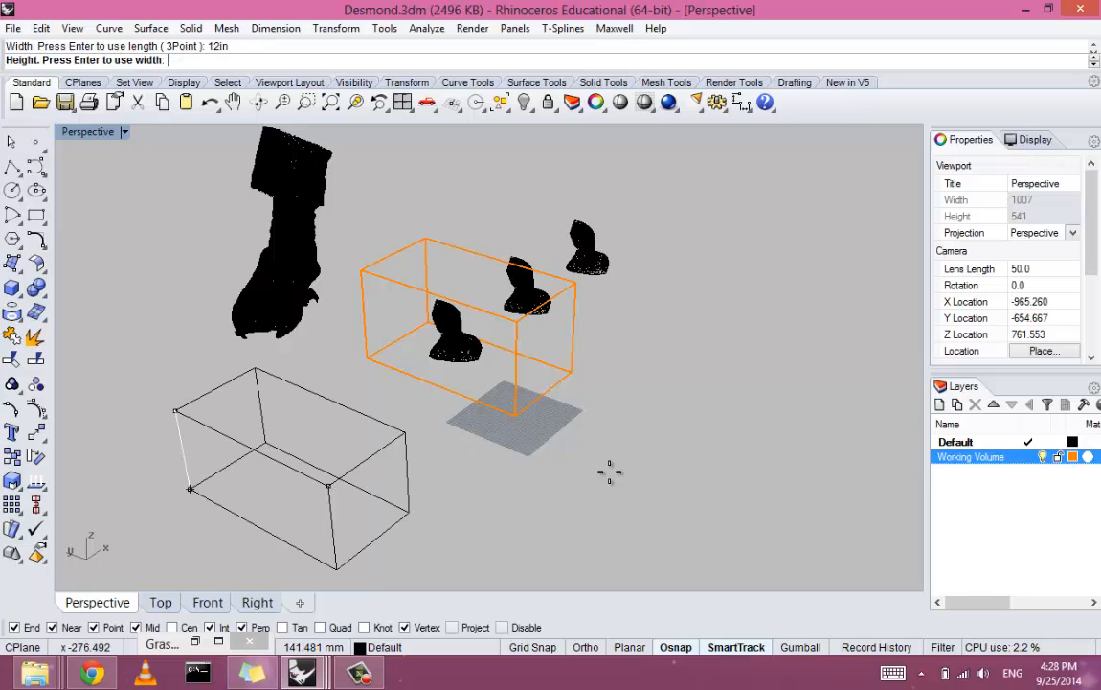
type("6i")
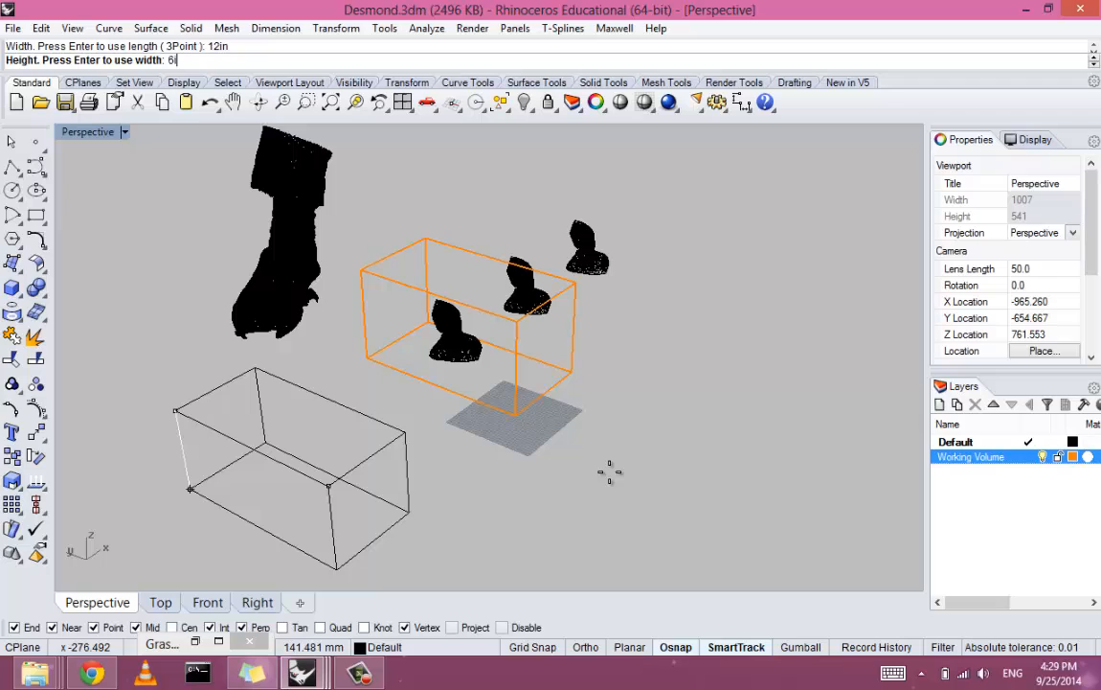
type("n")
key("Return")
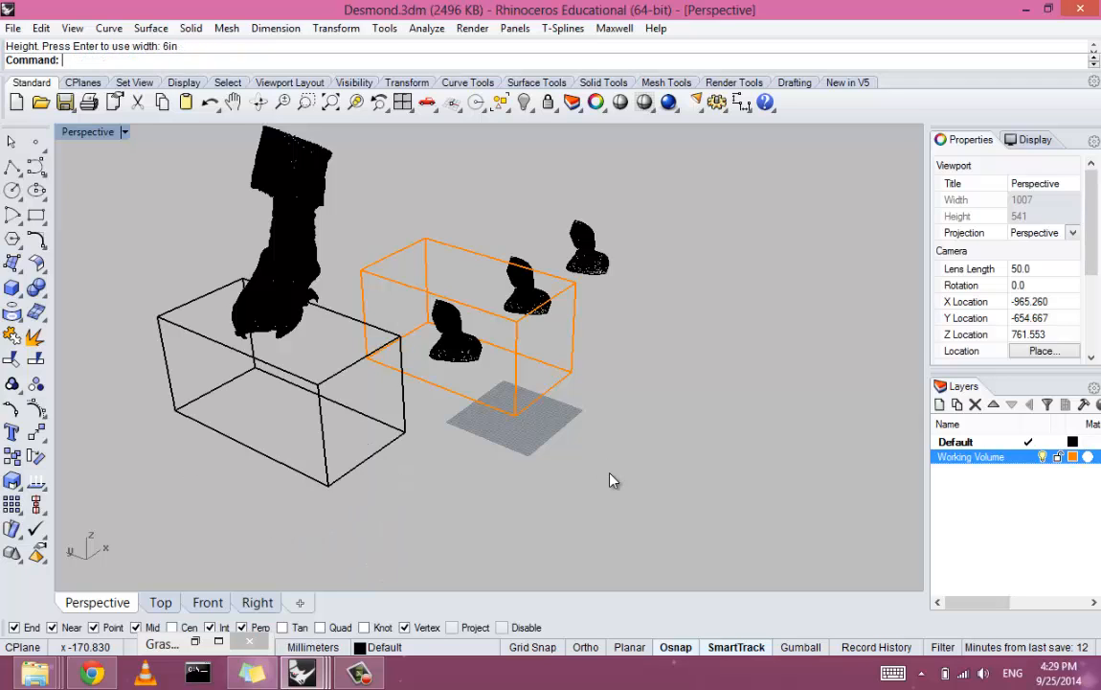
Delete the black box drawn beside the Working Volume box
mouse_move(612, 480)
right_mouse_down()
mouse_move(610, 470)
mouse_move(613, 479)
right_mouse_up()
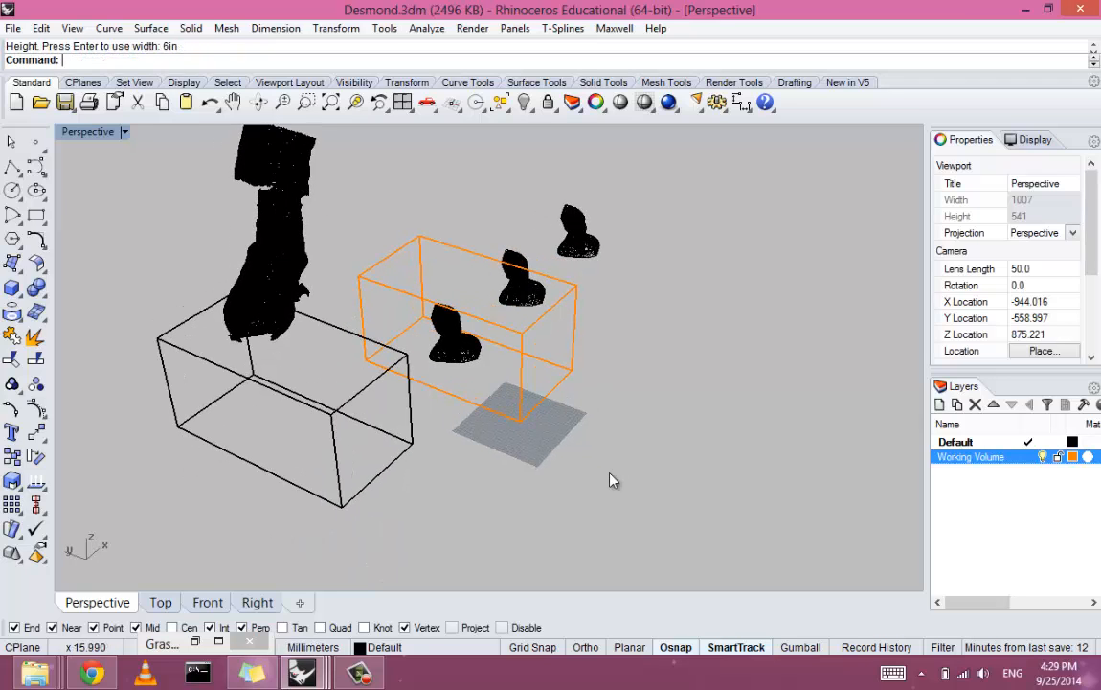
left_click(288, 480)
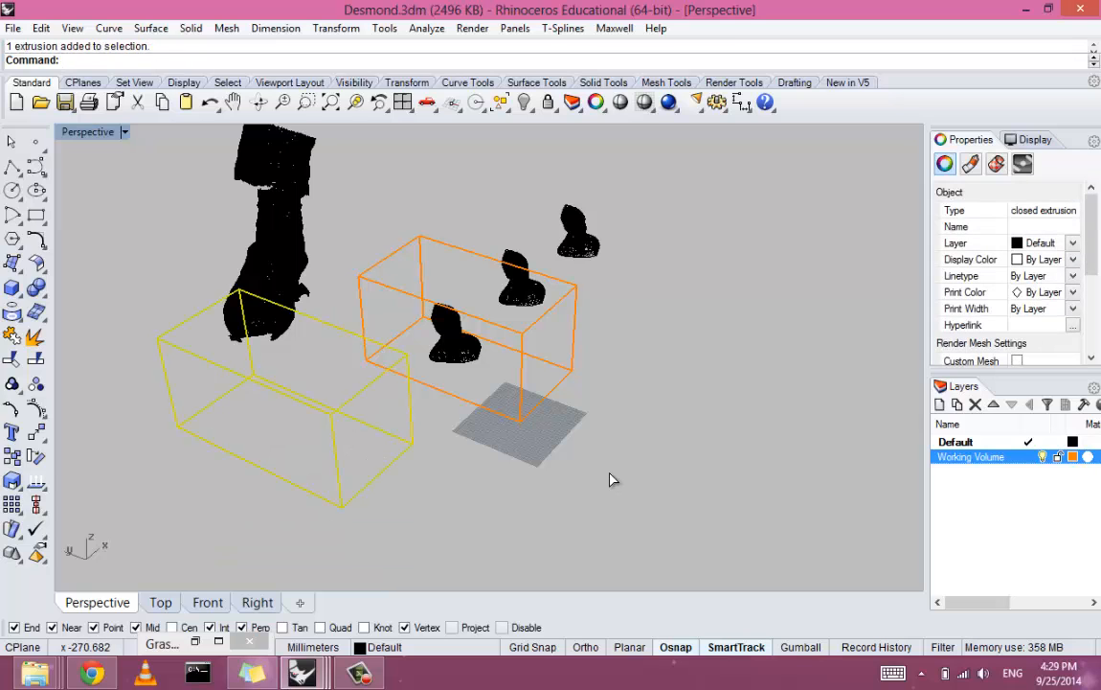
key("Delete")
Set the Perspective viewport's display mode to X-Ray
mouse_move(613, 479)
right_mouse_down()
mouse_move(610, 467)
mouse_move(613, 480)
right_mouse_up()
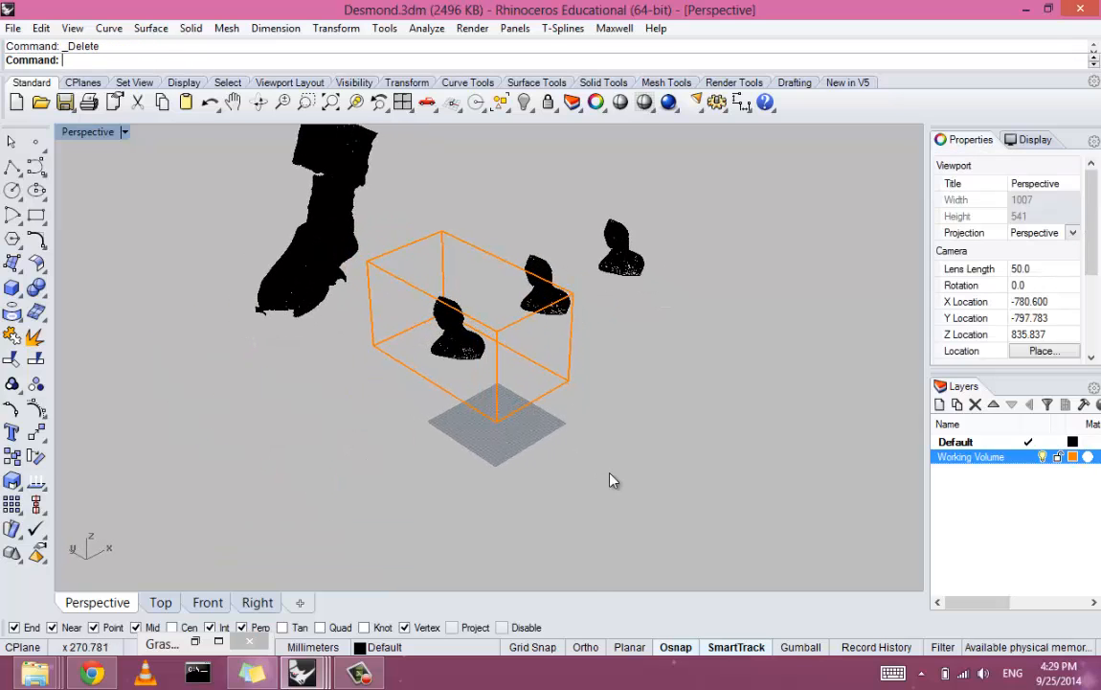
scroll(613, 480, "up", 4)
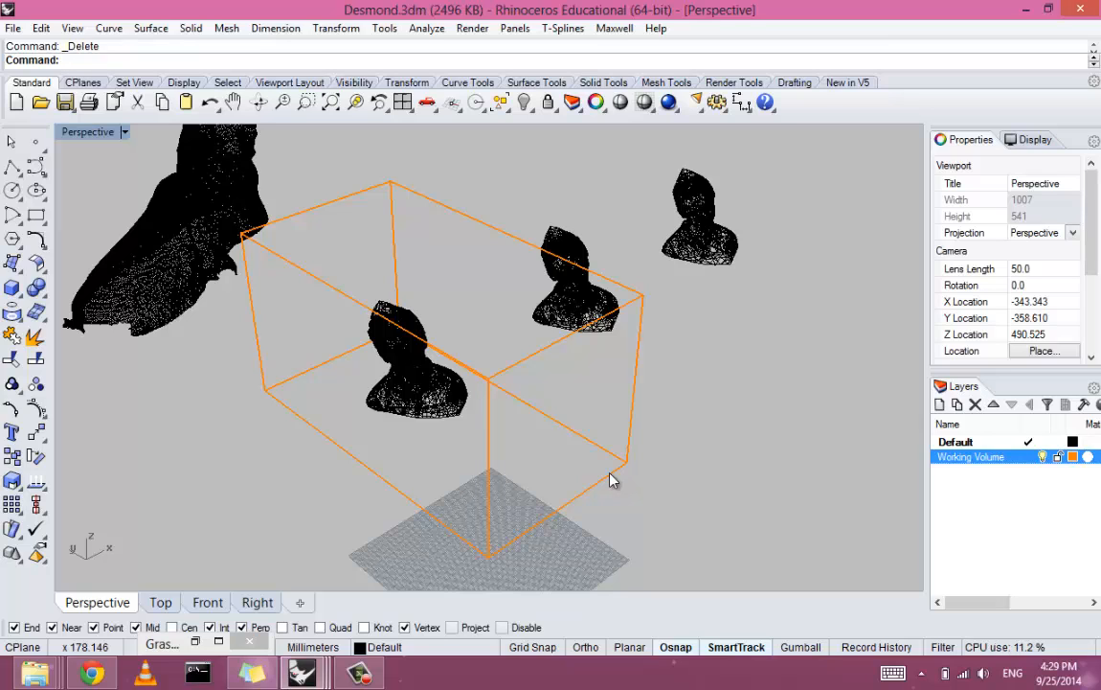
right_click_drag(613, 480, 613, 479)
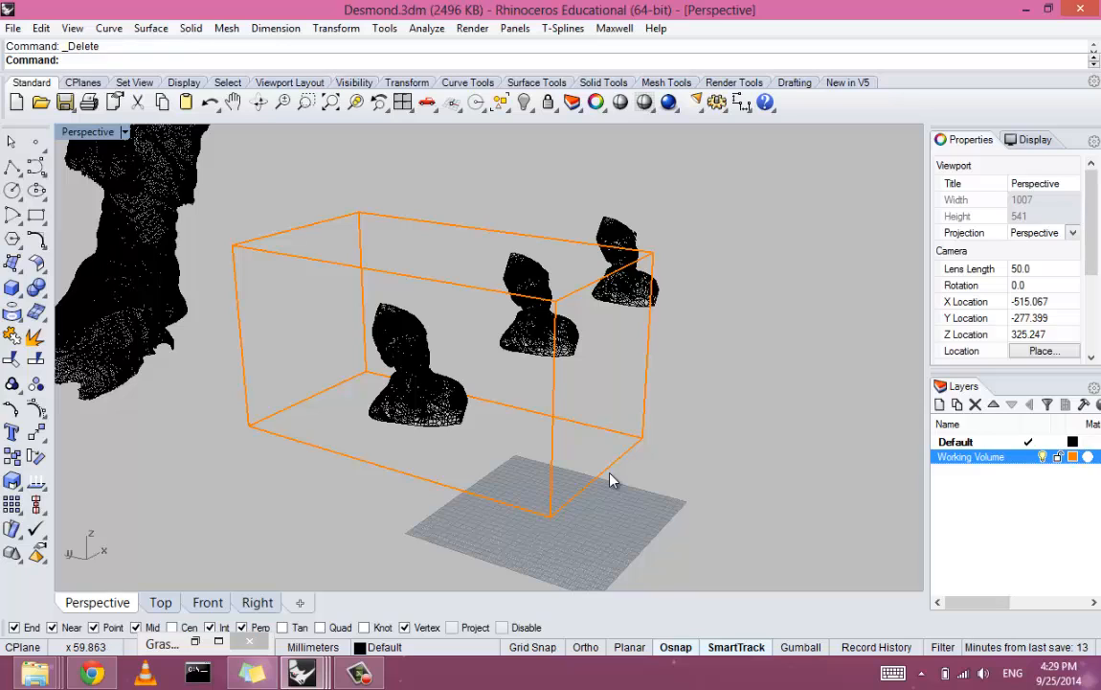
mouse_move(613, 480)
right_mouse_down()
mouse_move(602, 468)
mouse_move(613, 480)
right_mouse_up()
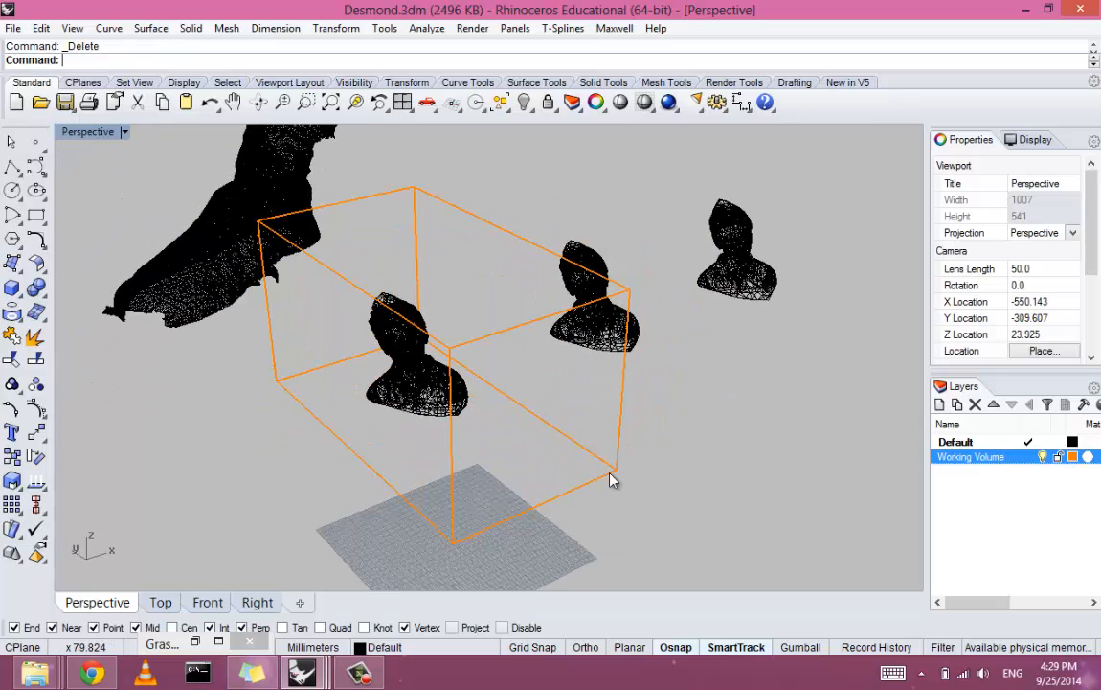
left_click(125, 133)
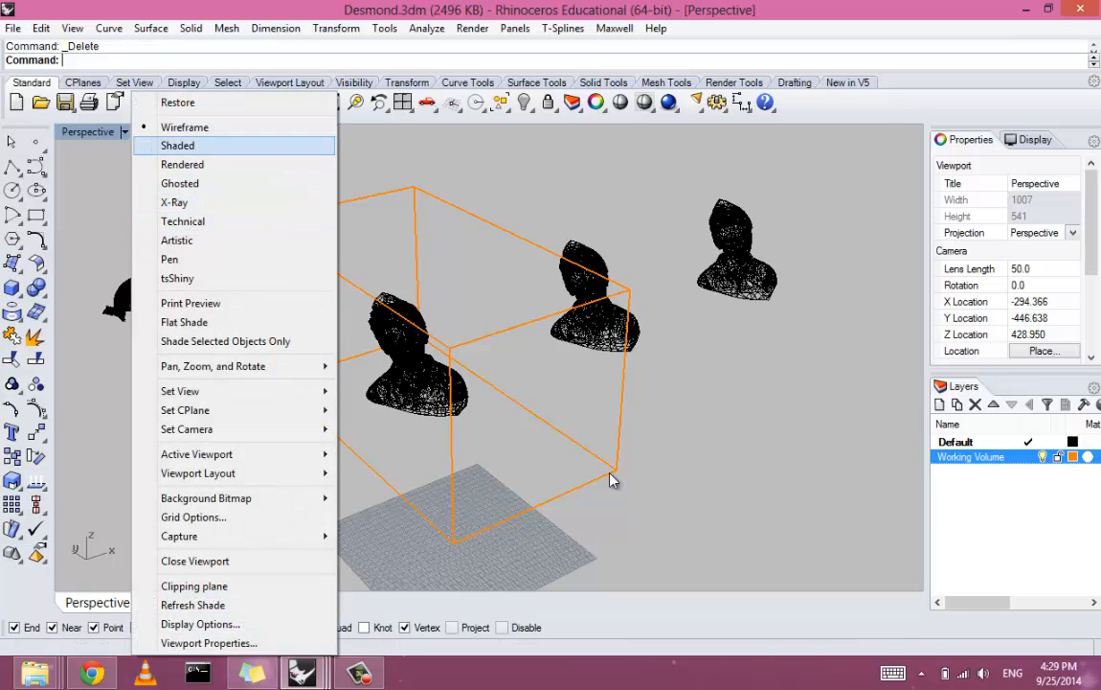
left_click(175, 203)
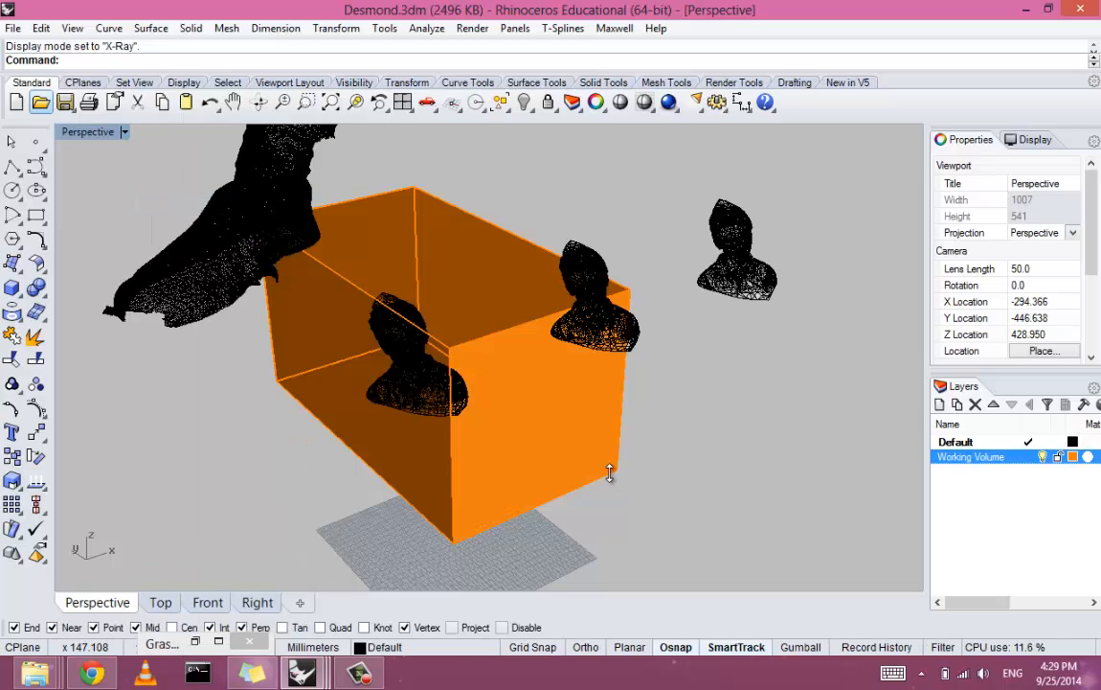
Try to display the Perspective viewport in Artistic mode
left_click(125, 132)
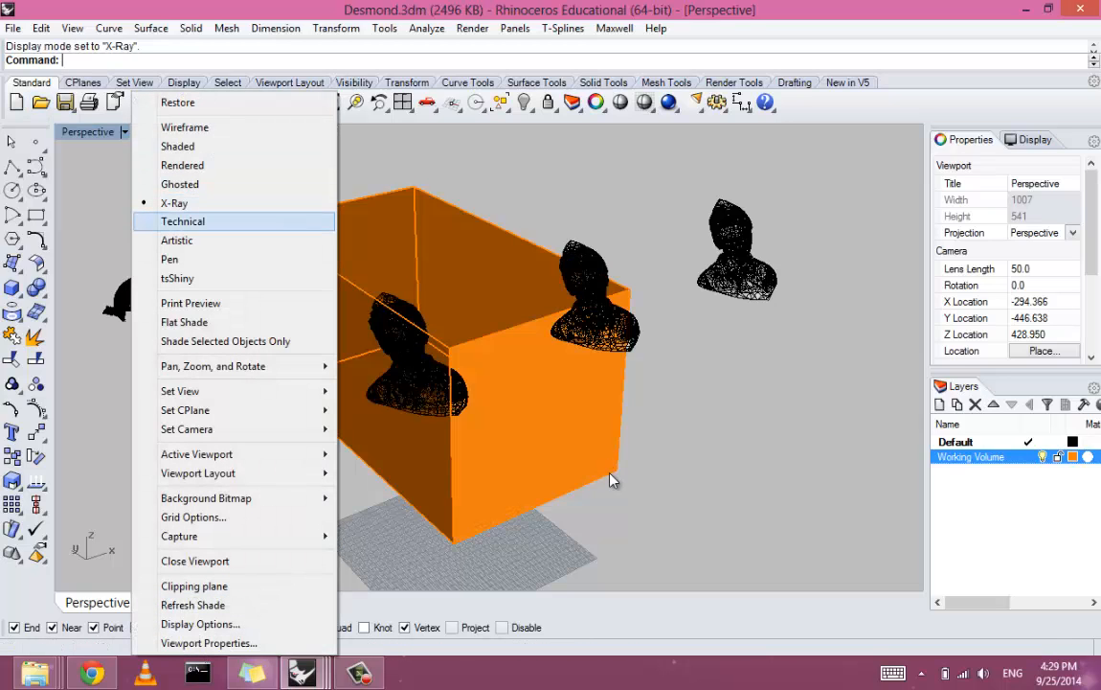
left_click(177, 241)
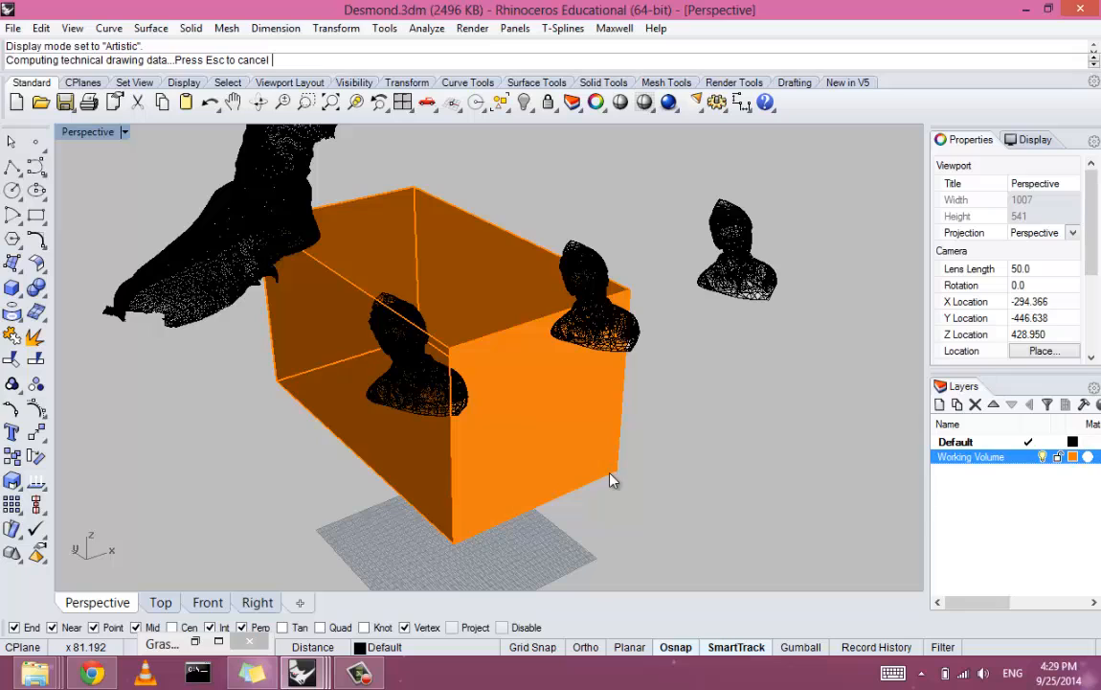
key("Escape")
Set the Perspective viewport's display mode to Shaded
left_click(125, 132)
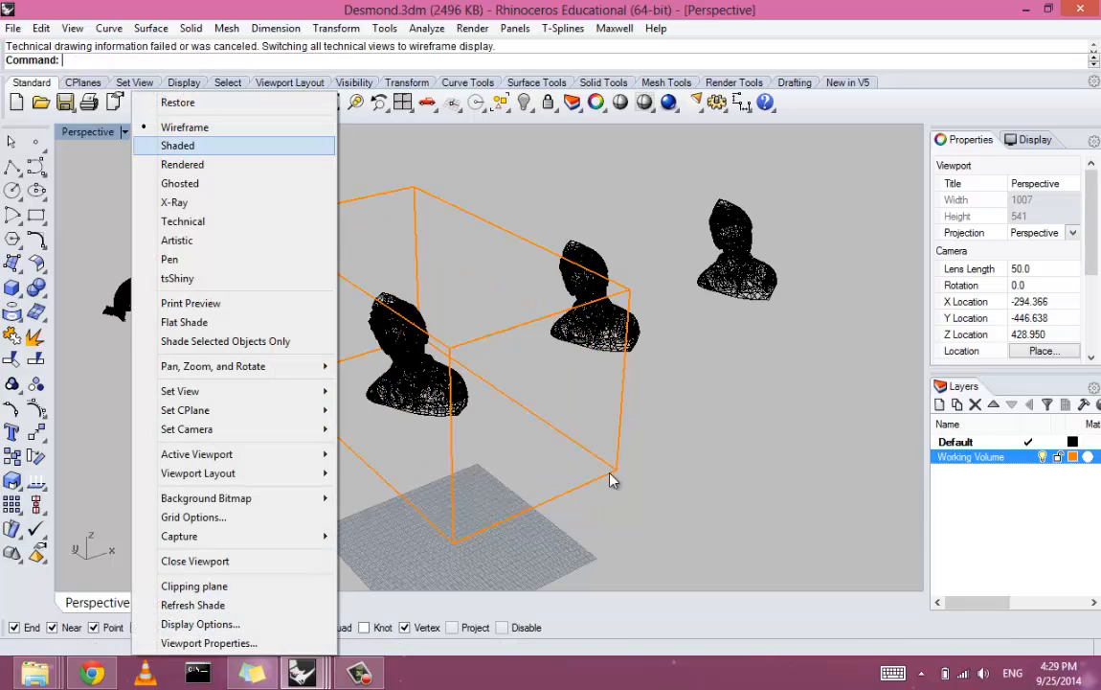
left_click(177, 145)
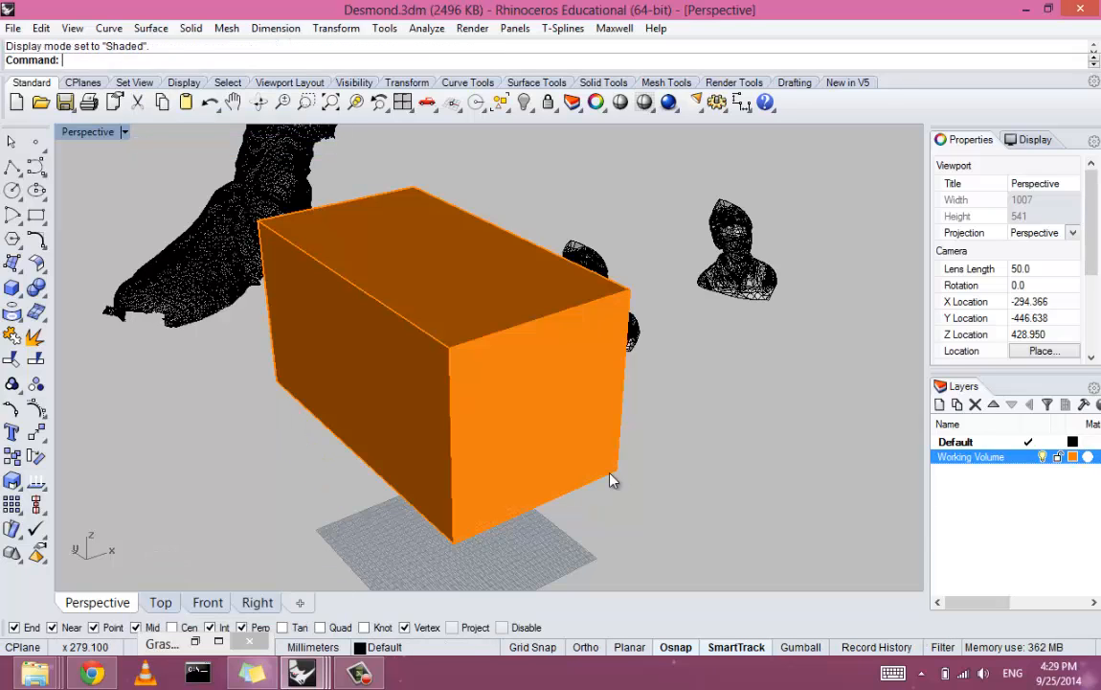
right_click_drag(613, 481, 560, 536)
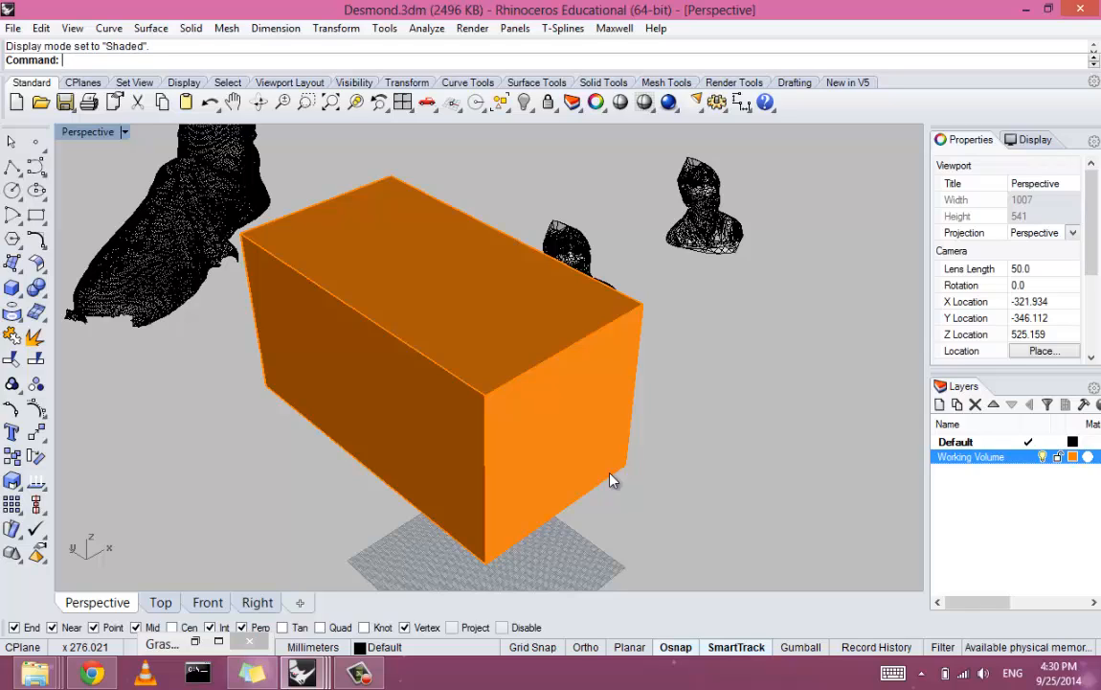
type("box")
key("Return")
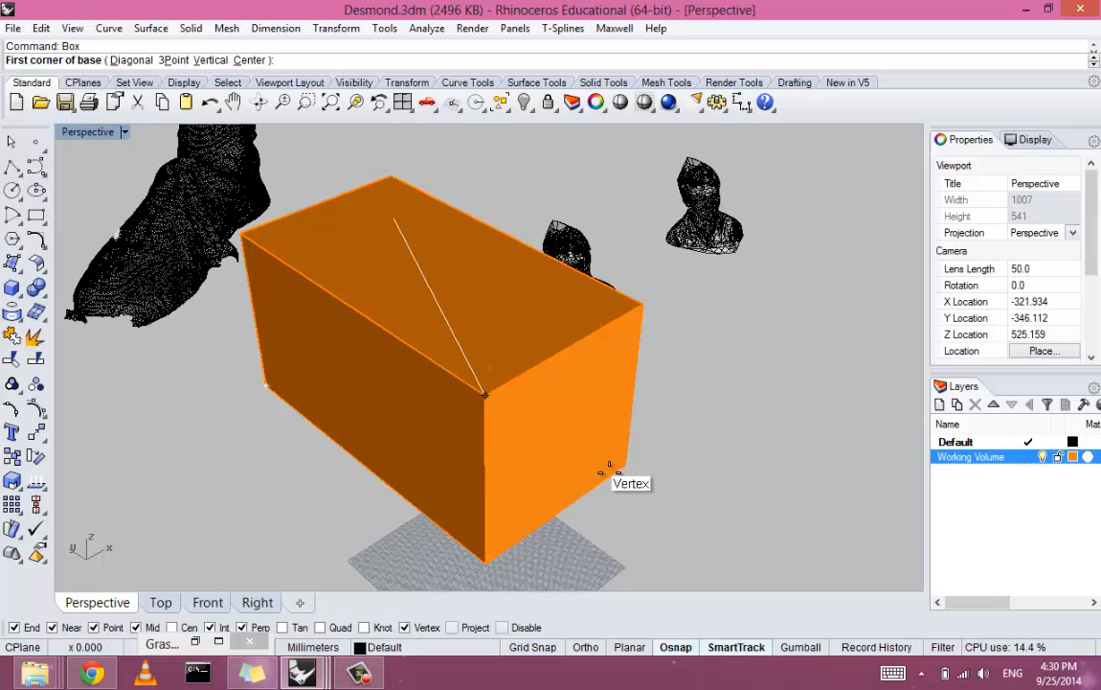
type("0,0,0")
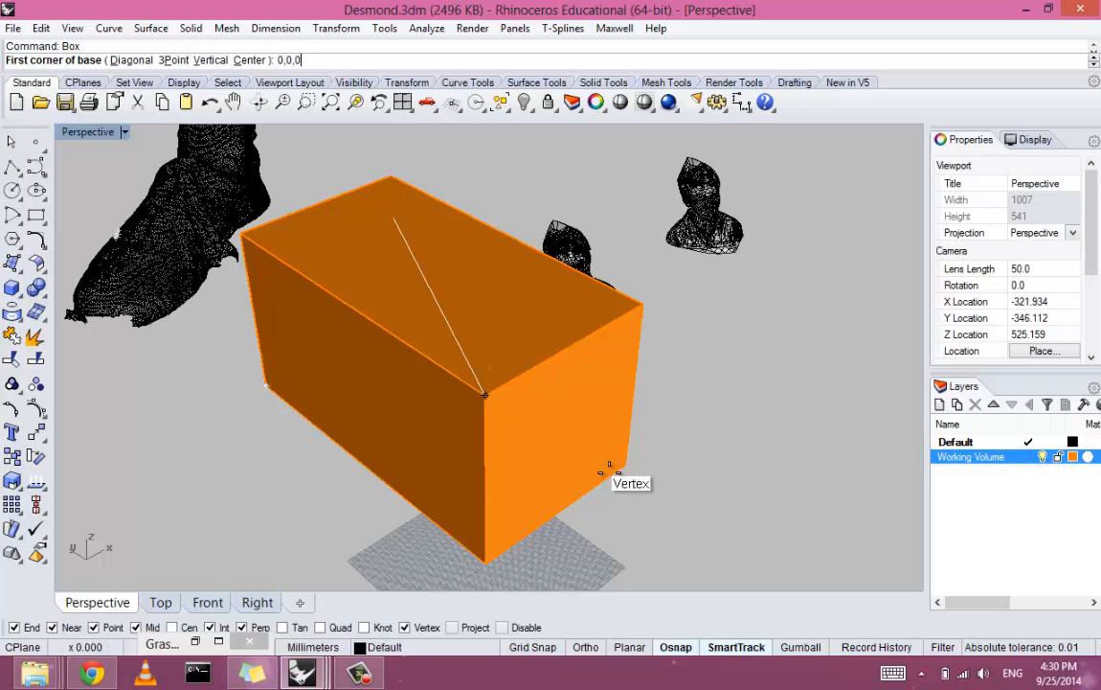
key("Return")
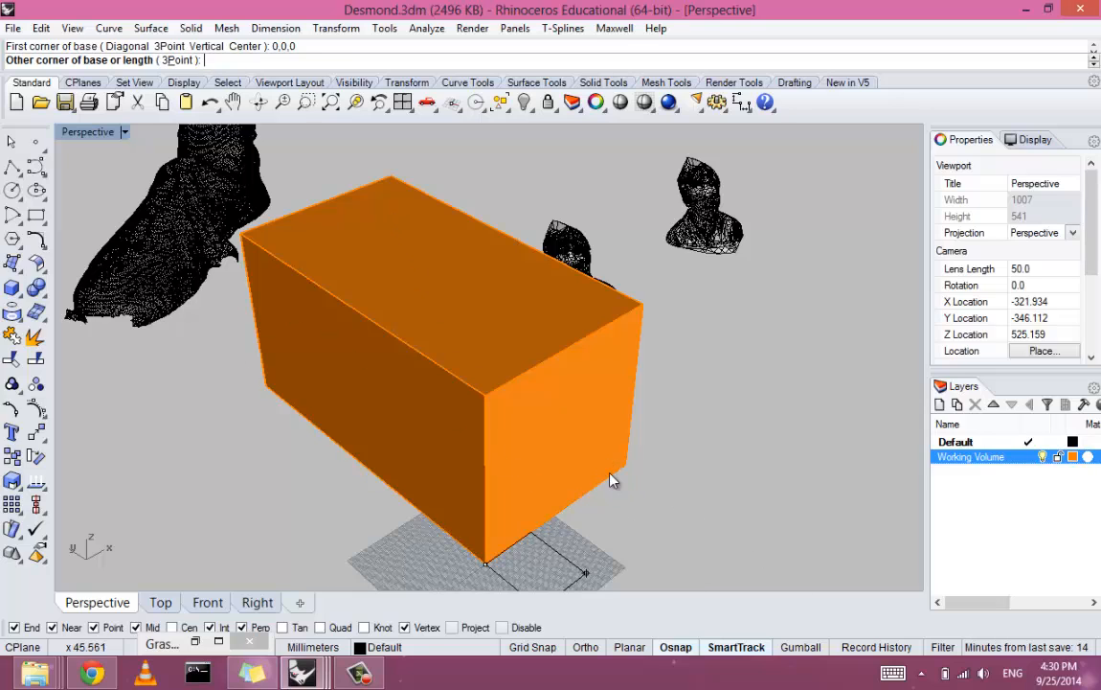
key("Escape")
right_click_drag(610, 473, 610, 473)
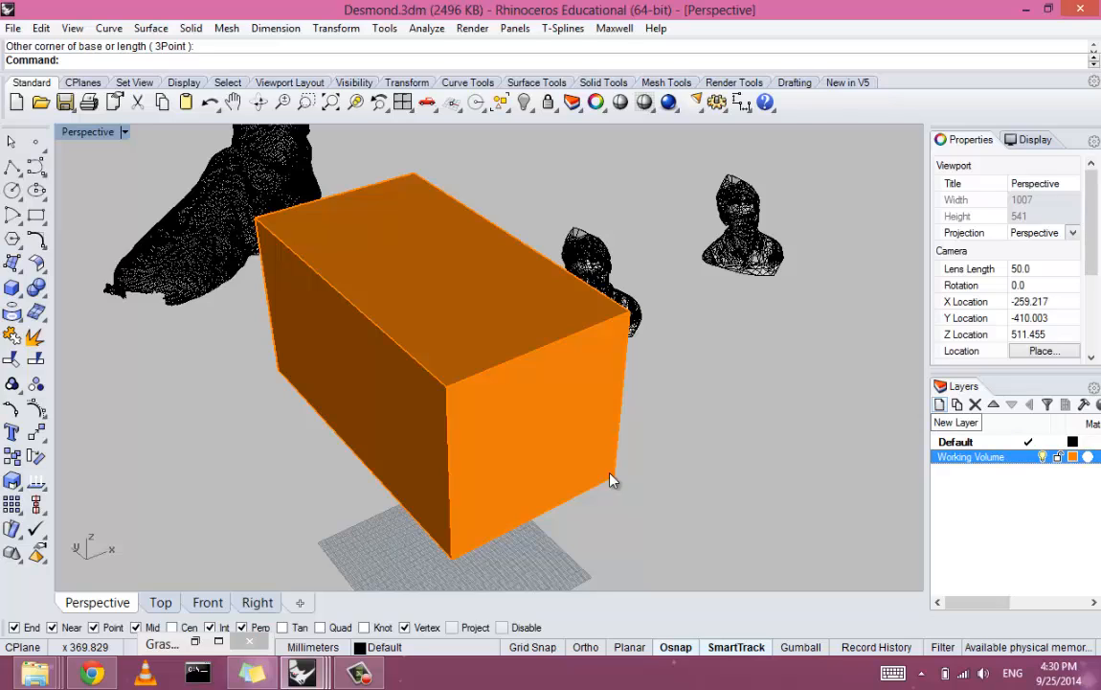
Create a new layer with its default name and set its color to Chartreuse
left_click(939, 404)
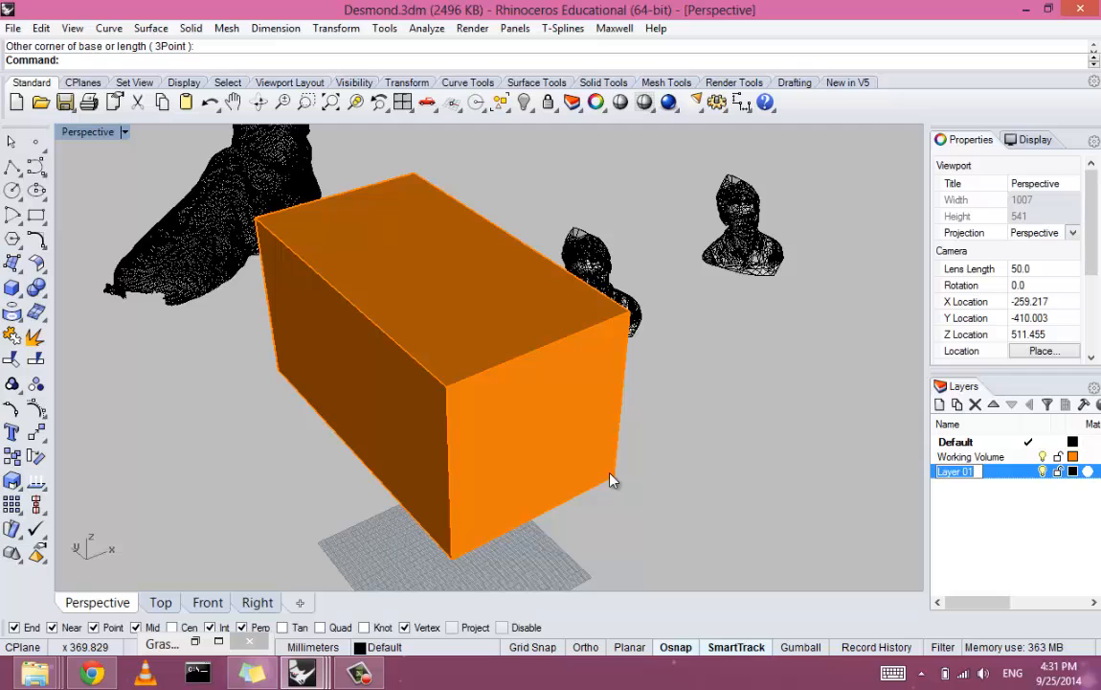
key("Return")
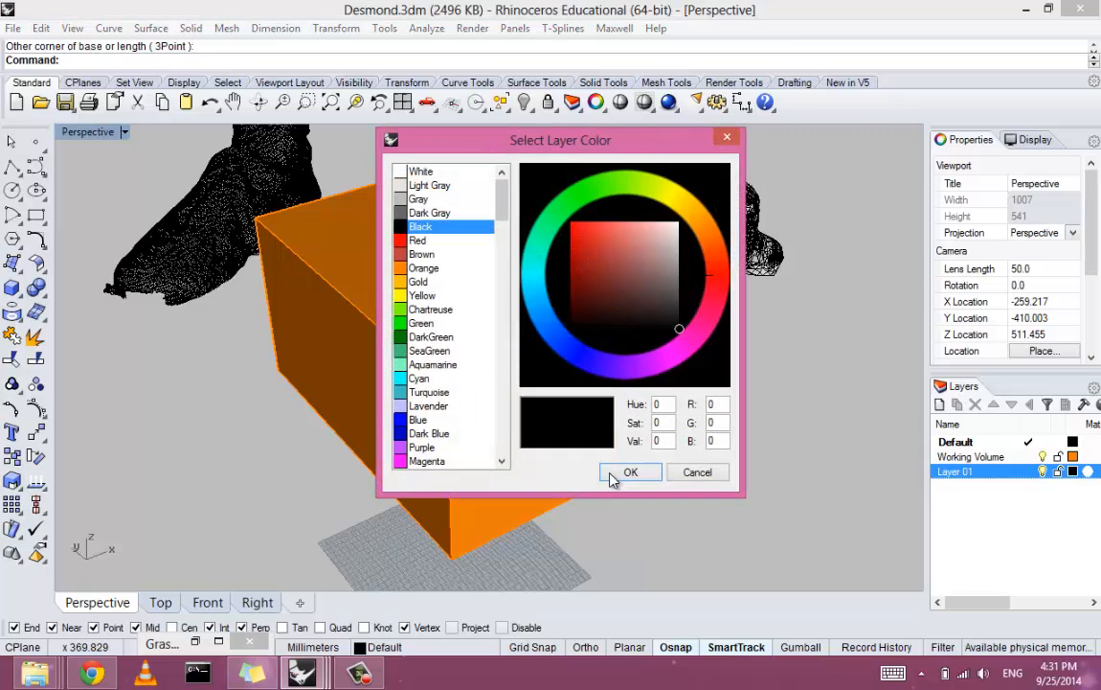
key("c")
left_click(628, 472)
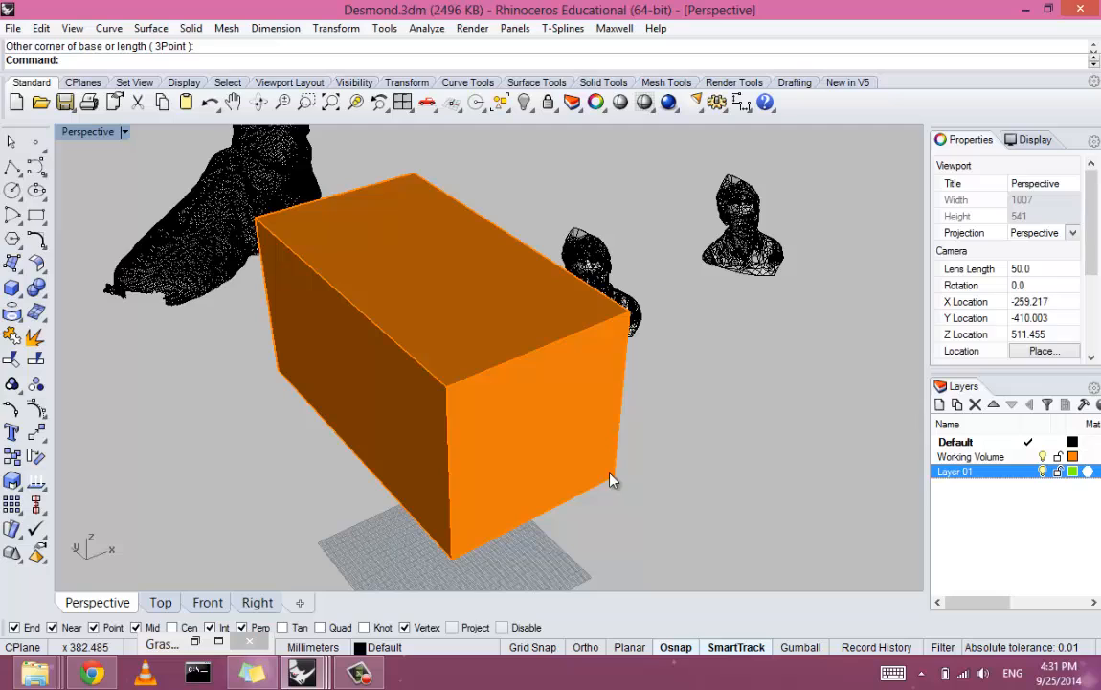
Assign the middle bust mesh behind the orange box to Layer 01 and clear the selection
left_click(587, 255)
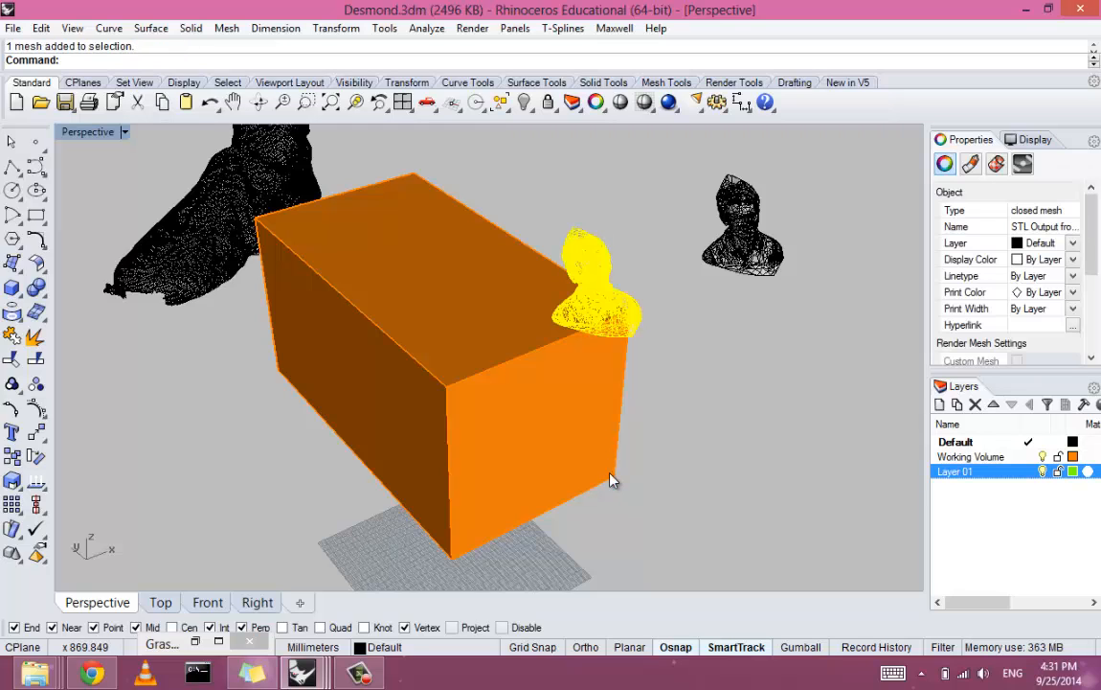
left_click(1044, 243)
key("Down")
key("Down")
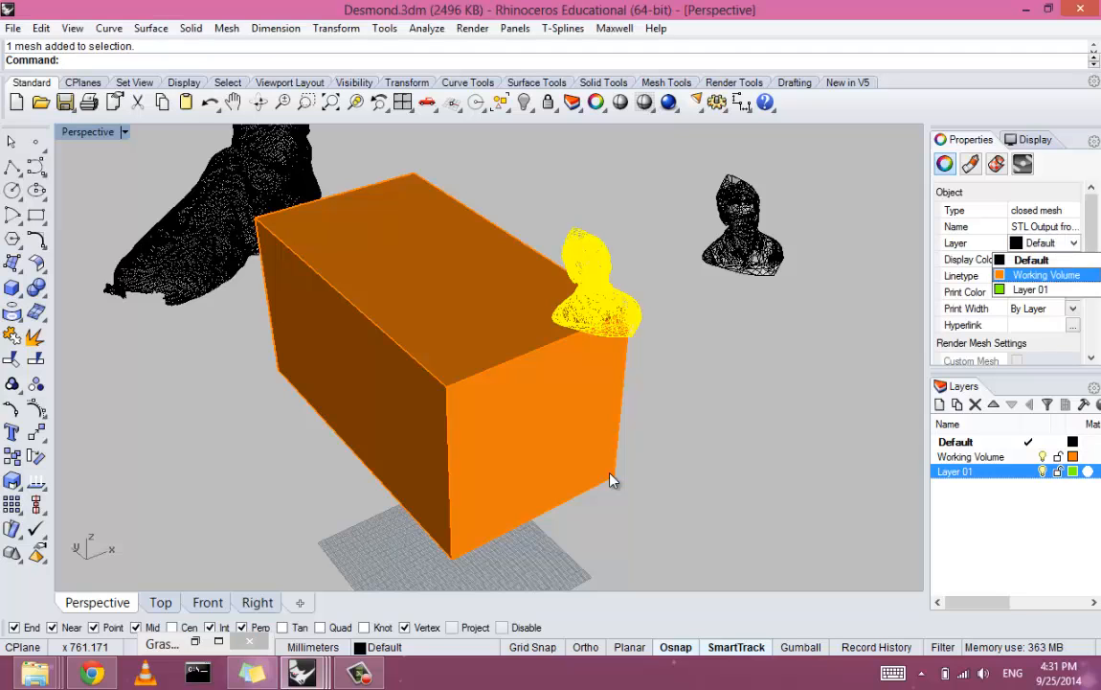
left_click(613, 479)
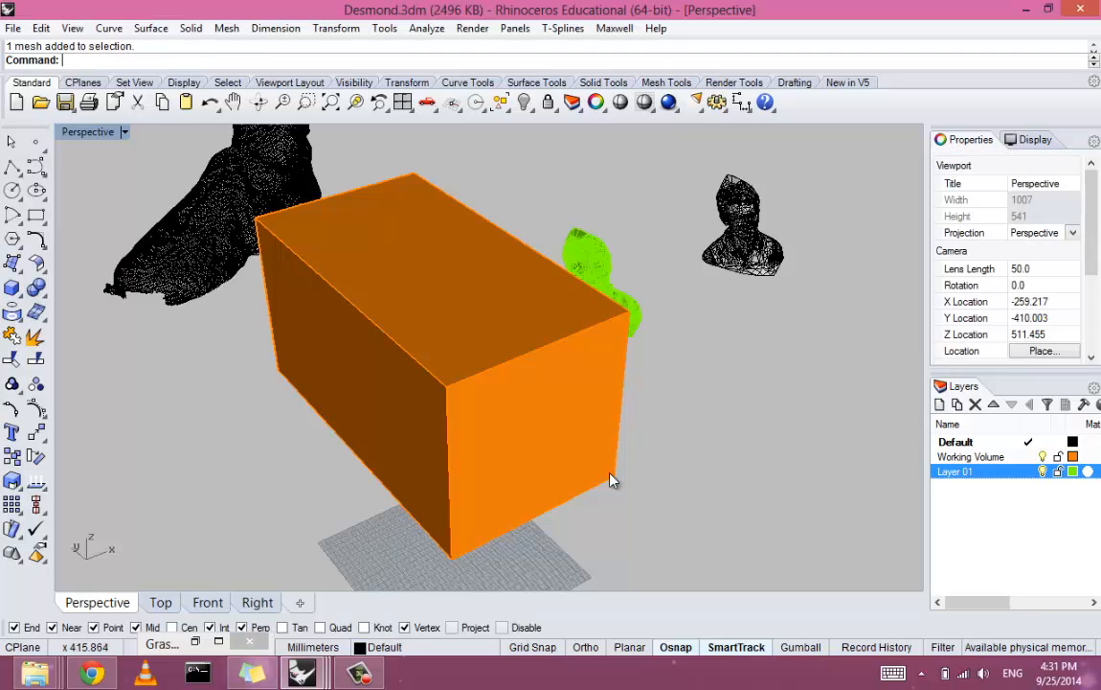
Return the Perspective viewport to Wireframe display mode
mouse_move(613, 479)
right_mouse_down()
mouse_move(608, 468)
mouse_move(614, 480)
right_mouse_up()
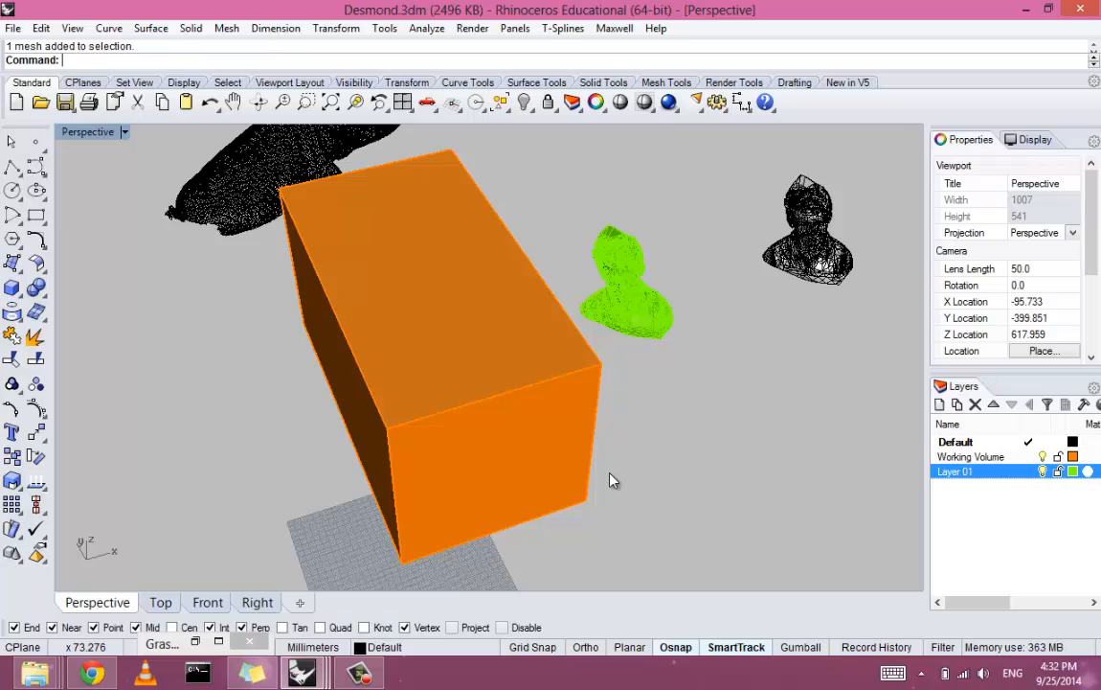
mouse_move(613, 479)
right_mouse_down()
mouse_move(608, 469)
mouse_move(622, 471)
mouse_move(613, 479)
right_mouse_up()
middle_click(350, 321)
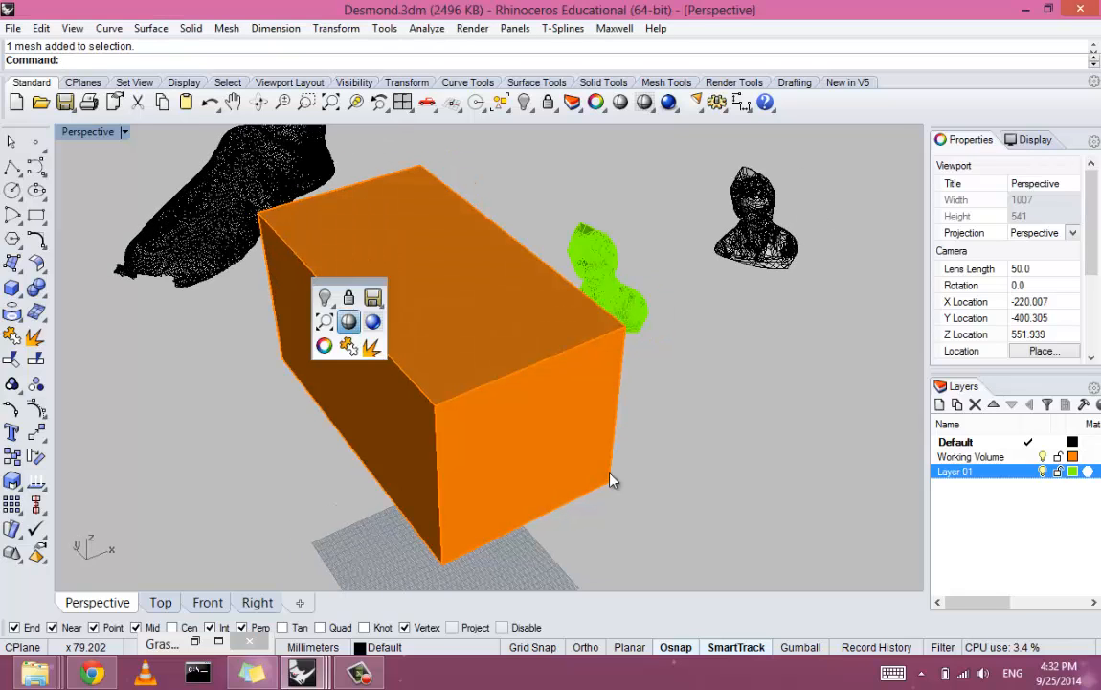
right_click(350, 321)
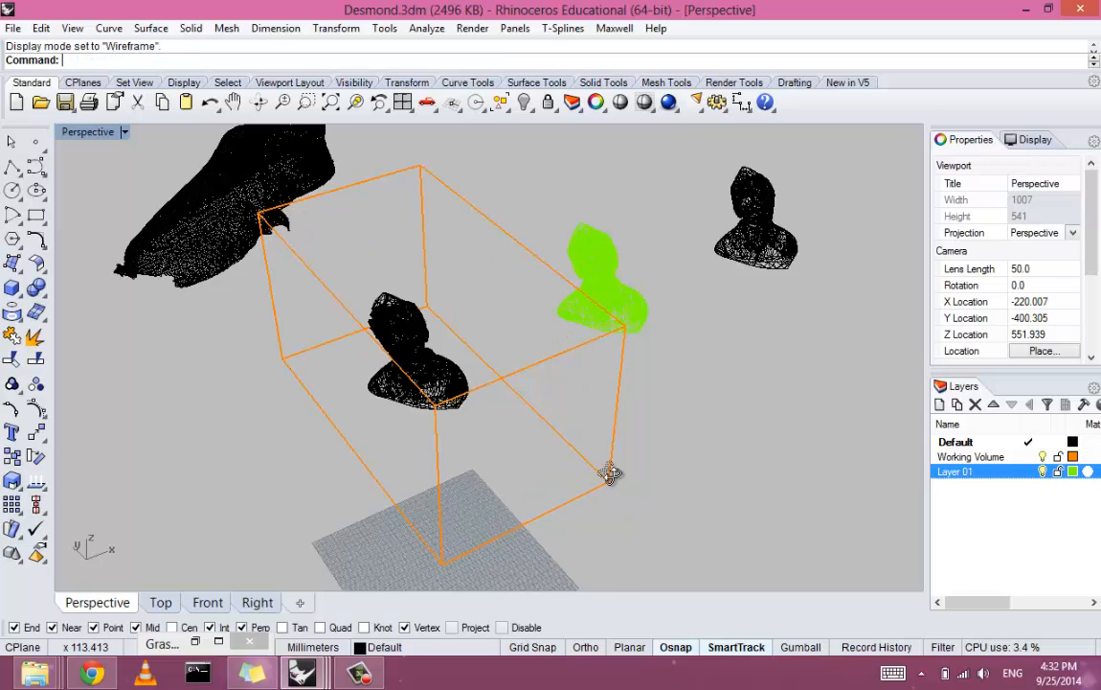
right_click_drag(613, 478, 613, 479)
scroll(612, 478, "down", 3)
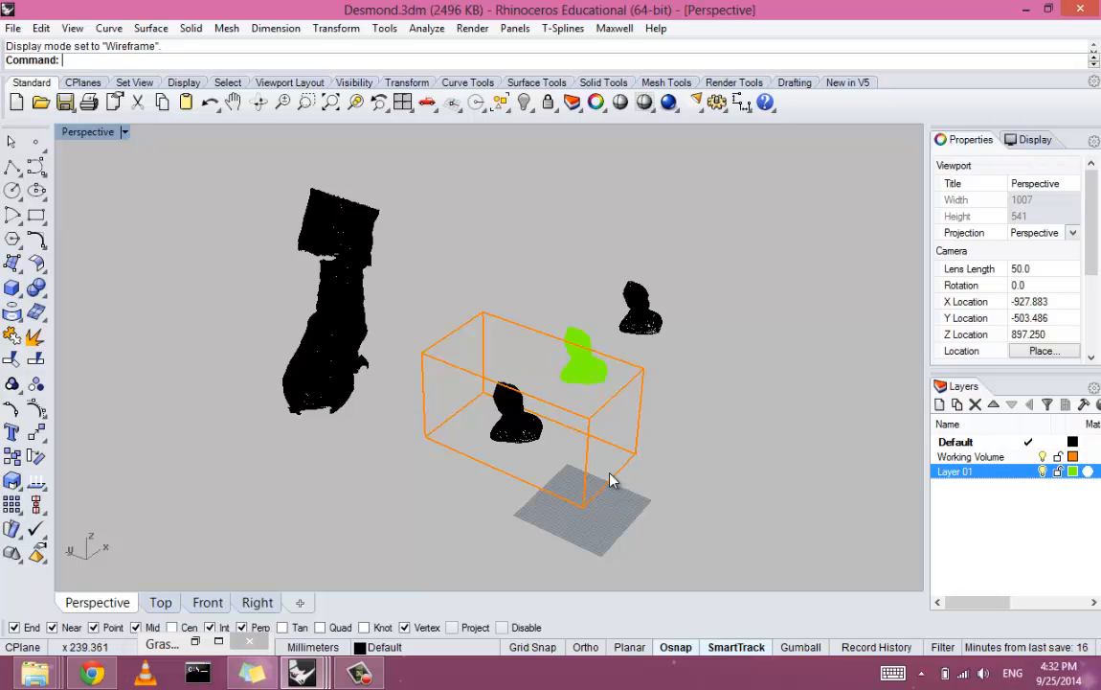
Reassign the green bust mesh to the Default layer and clear the selection
left_click(582, 356)
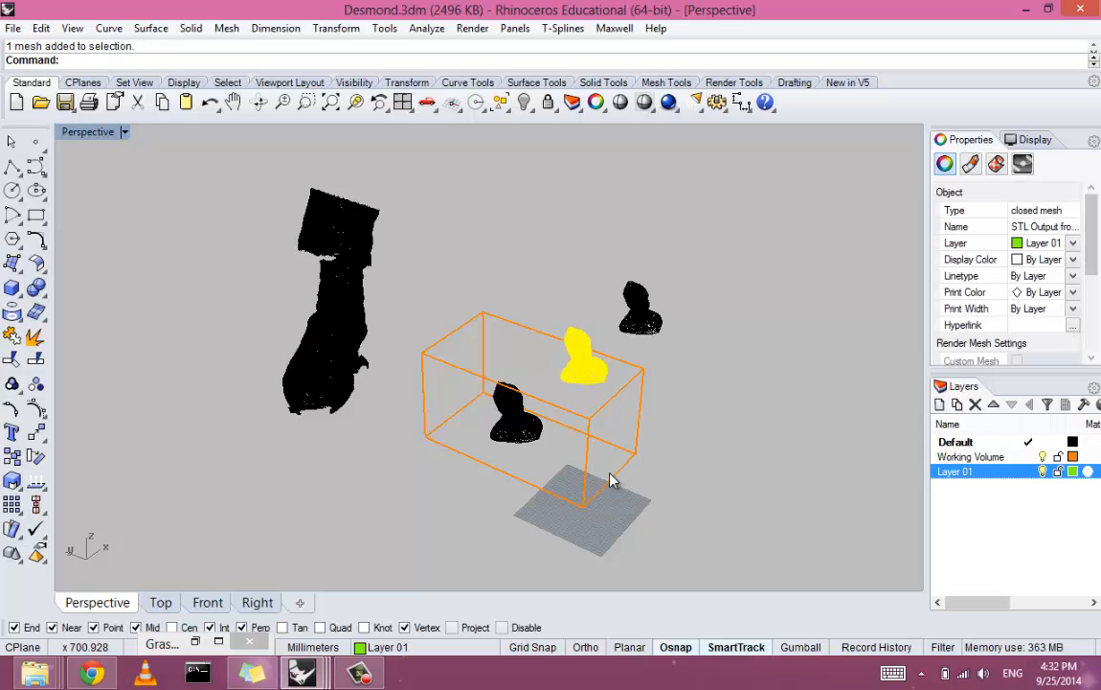
left_click(1073, 244)
left_click(1031, 260)
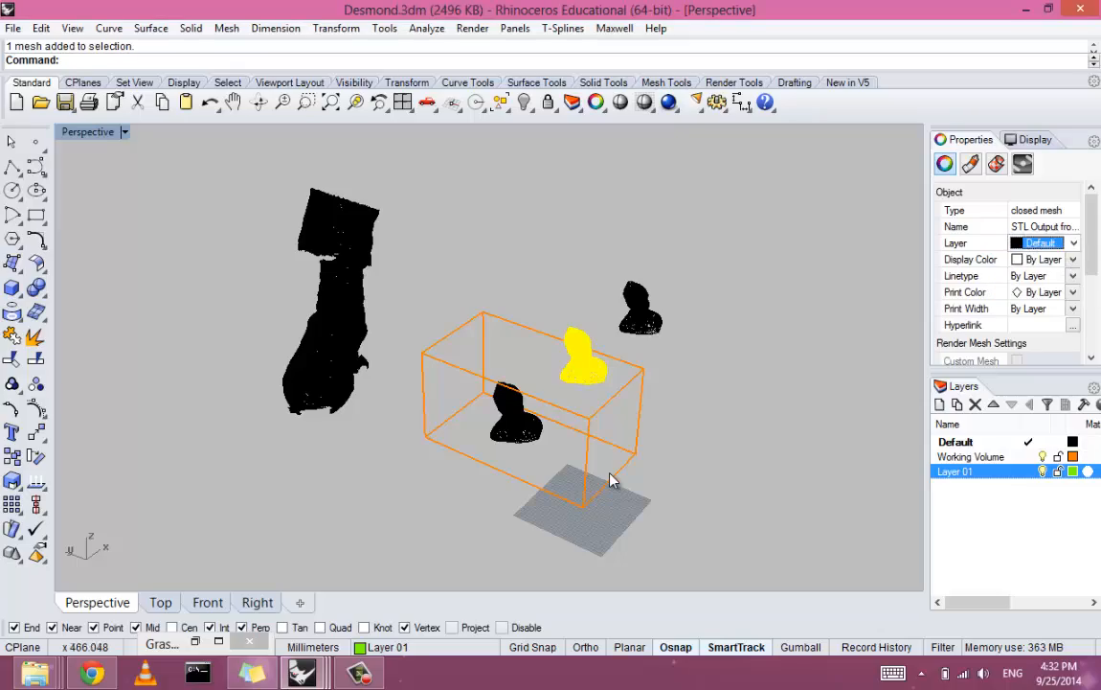
left_click(611, 477)
Turn off the Working Volume layer to hide the orange box around the nearest bust
scroll(611, 474, "up", 10)
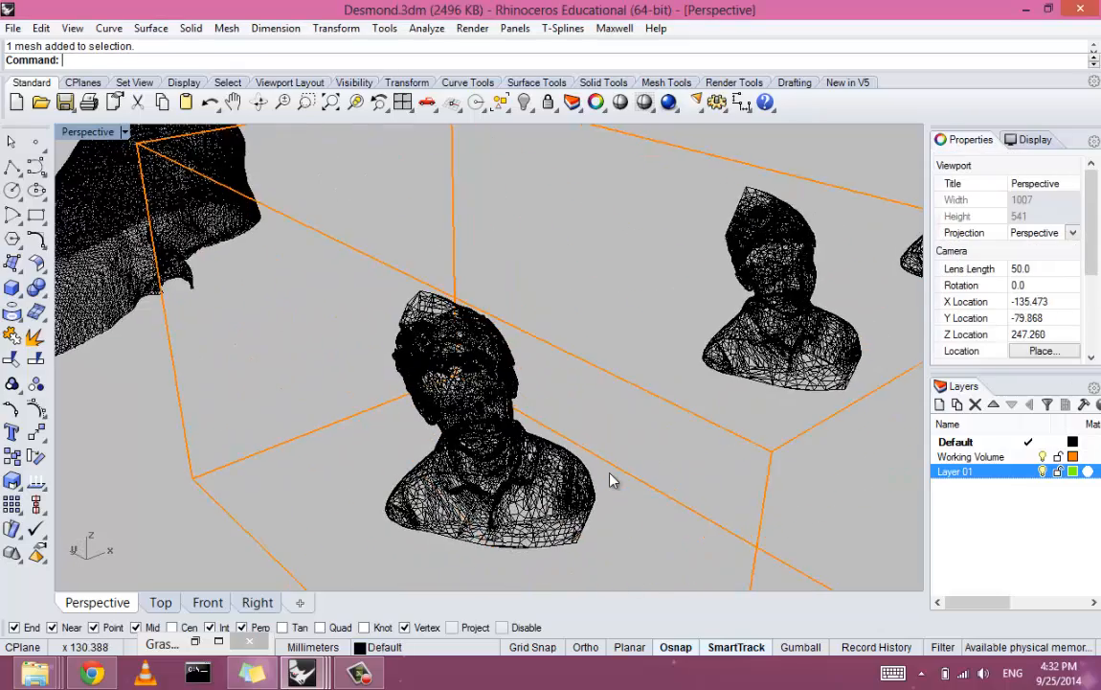
scroll(611, 477, "down", 10)
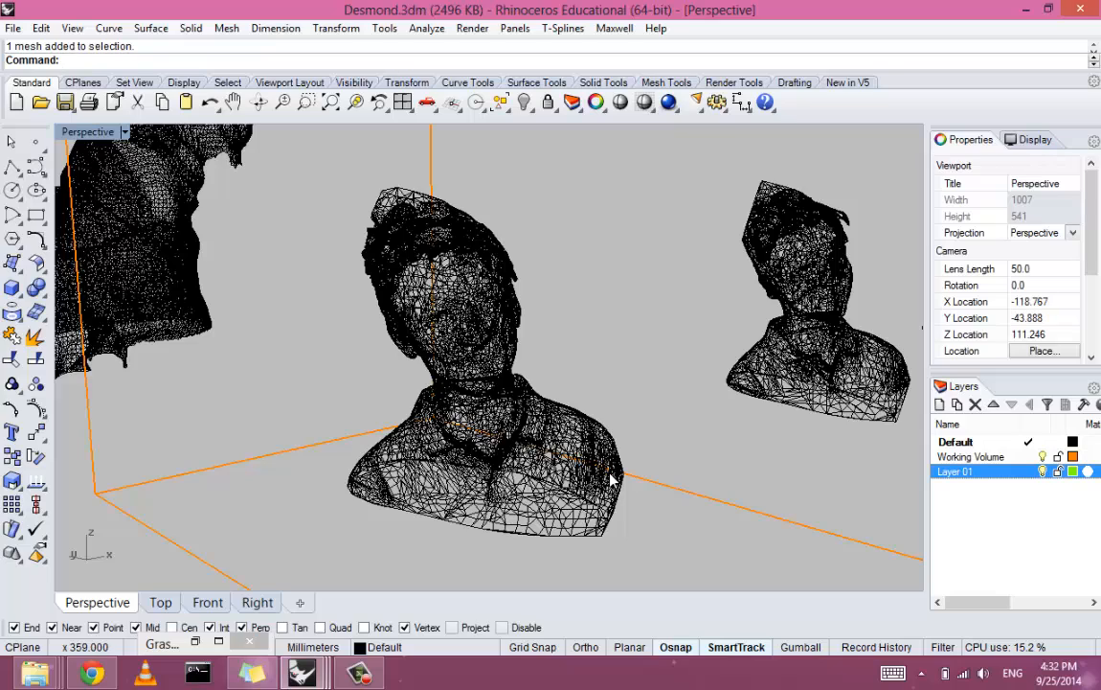
key("Up")
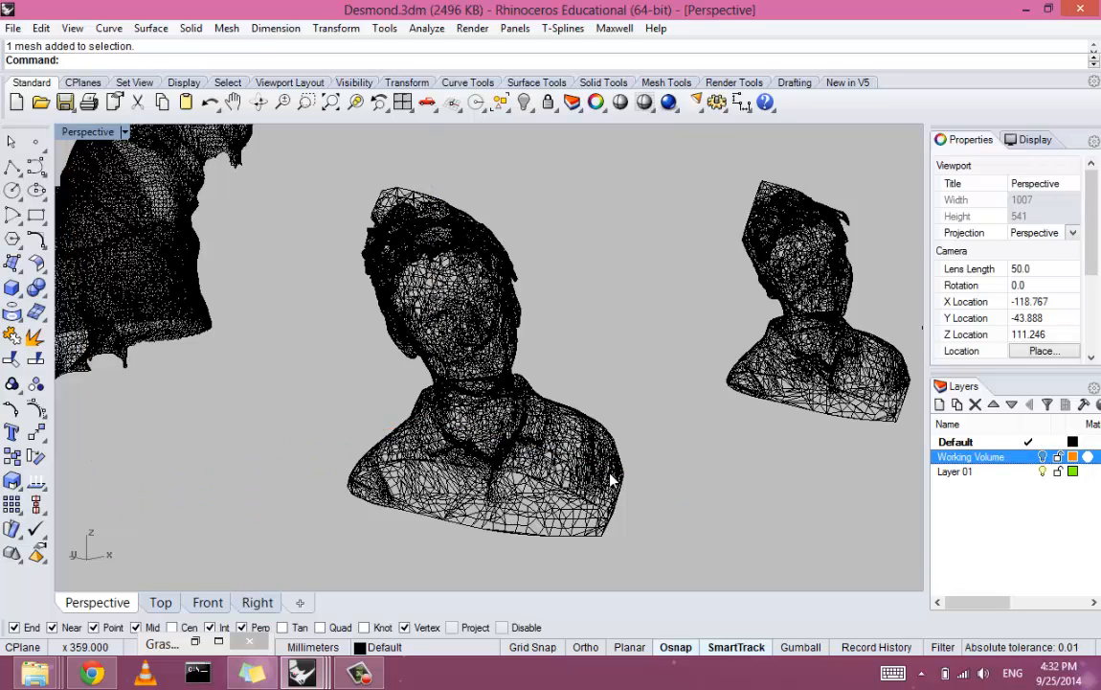
Examine the three bust meshes and the large leg scan in wireframe from close up and farther away
right_click_drag(613, 479, 613, 480)
scroll(613, 480, "down", 4)
scroll(613, 480, "up", 4)
scroll(613, 480, "up", 2)
scroll(613, 480, "down", 4)
scroll(613, 480, "down", 12)
scroll(613, 480, "up", 12)
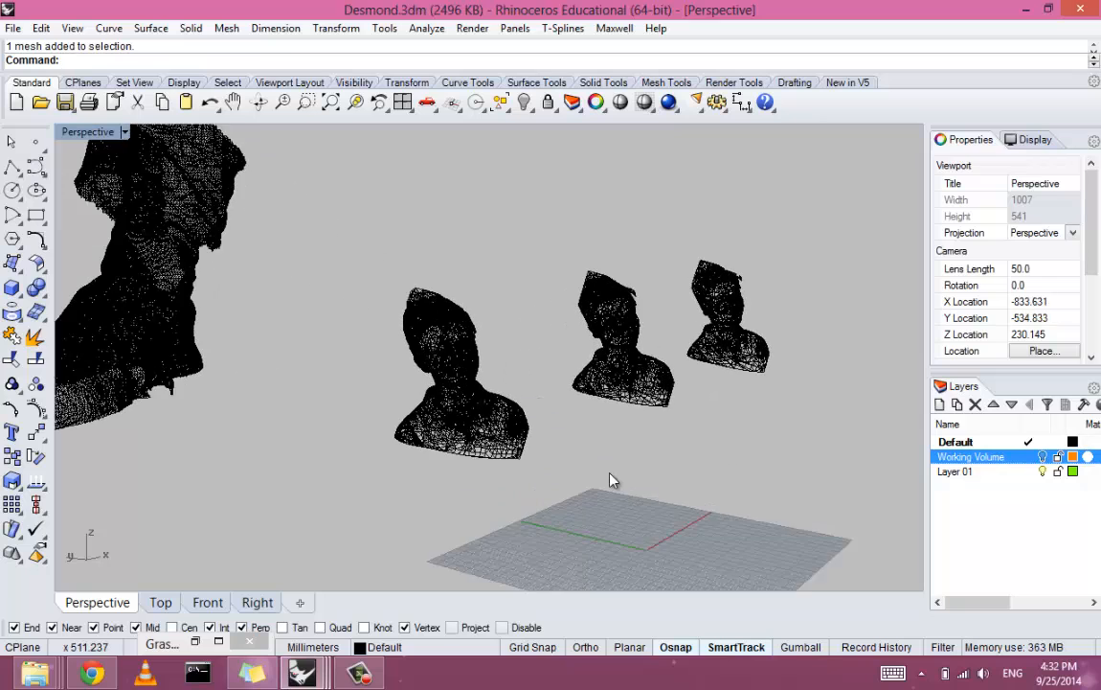
scroll(613, 480, "down", 5)
right_click_drag(612, 479, 613, 480)
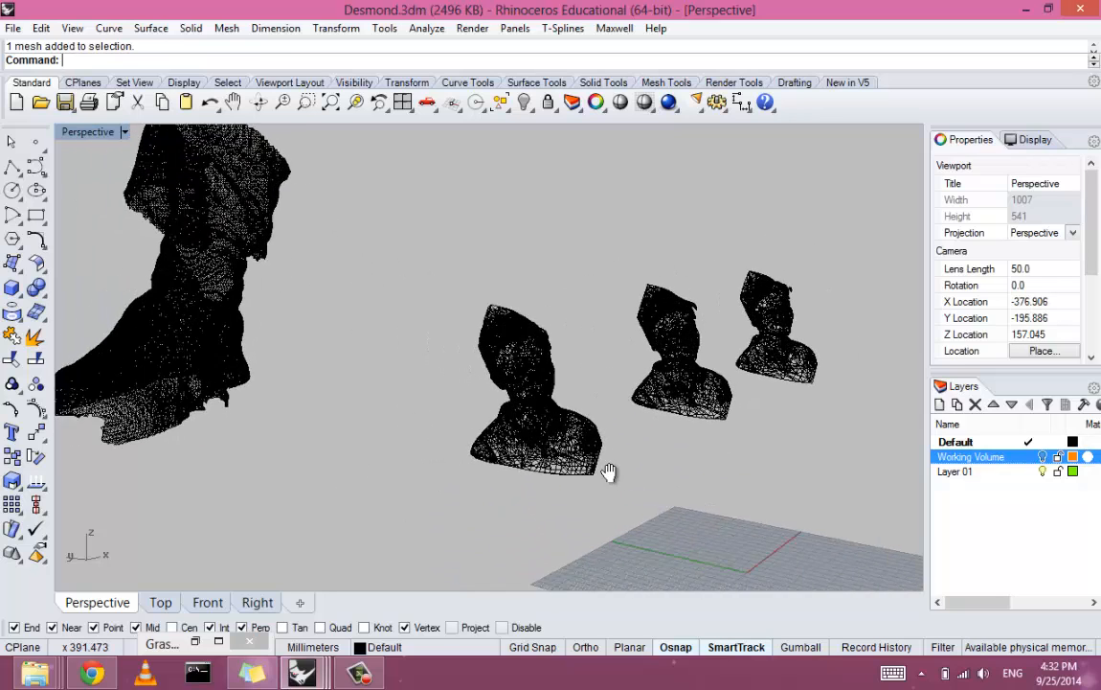
scroll(613, 479, "up", 3)
Set the Perspective viewport's display mode to Rendered and view the scanned meshes from another angle
middle_click(613, 480)
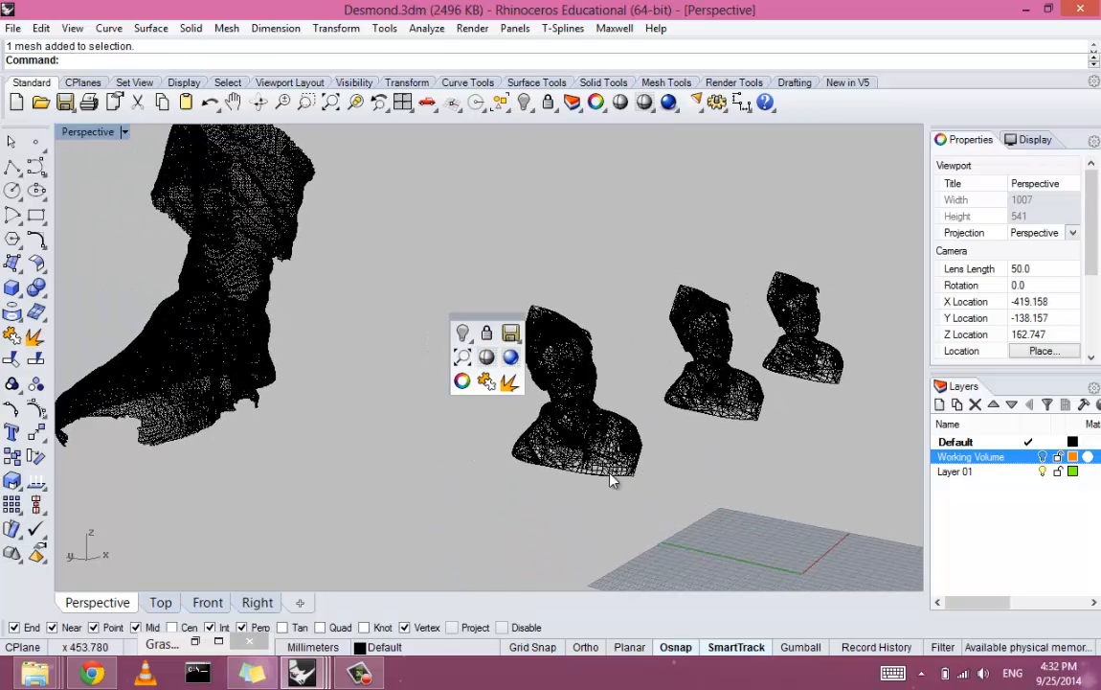
key("Escape")
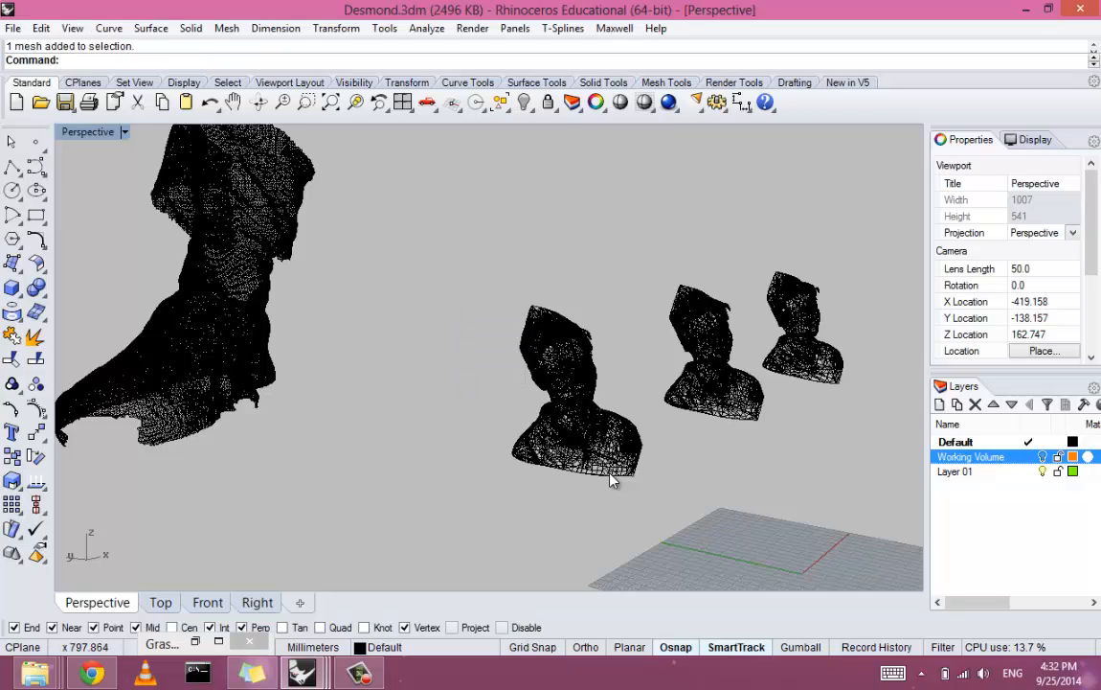
middle_click(613, 480)
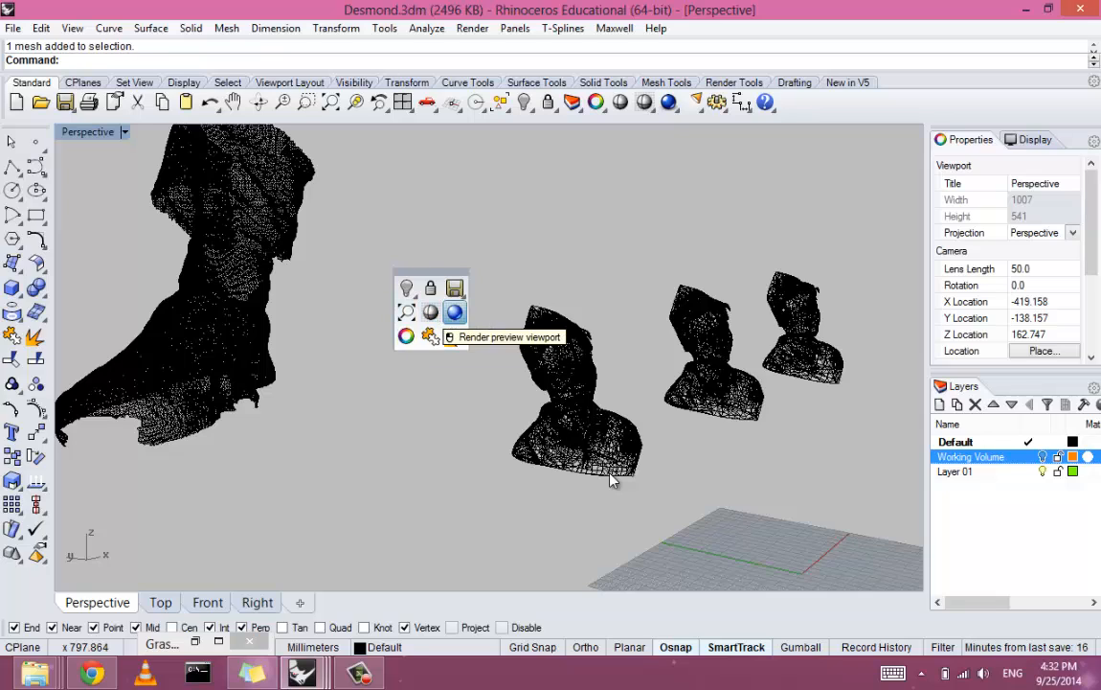
left_click(455, 312)
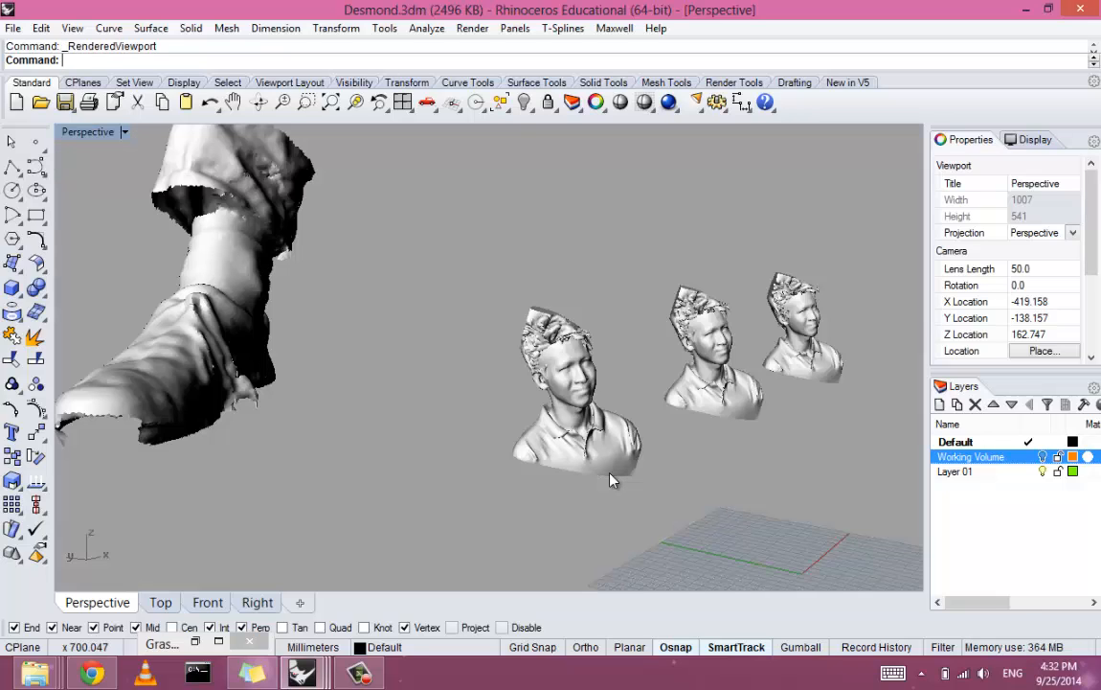
right_click_drag(610, 473, 586, 486)
middle_click(610, 473)
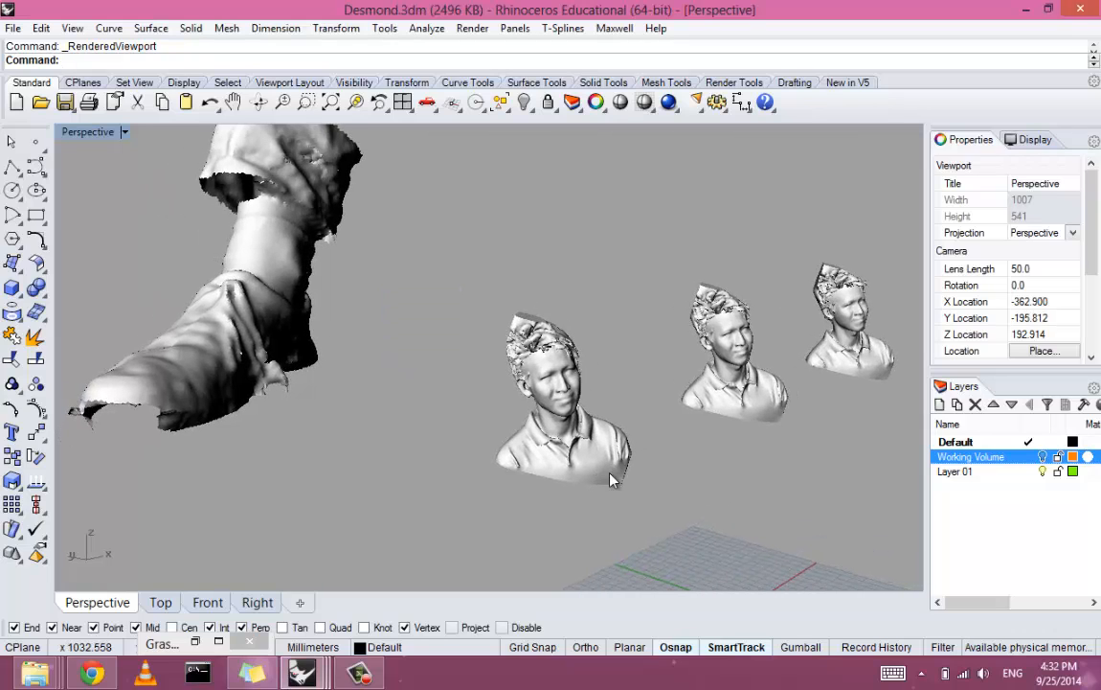
Set the Perspective viewport's display mode to Shaded and inspect the nearest bust's face and collar up close
middle_click(613, 479)
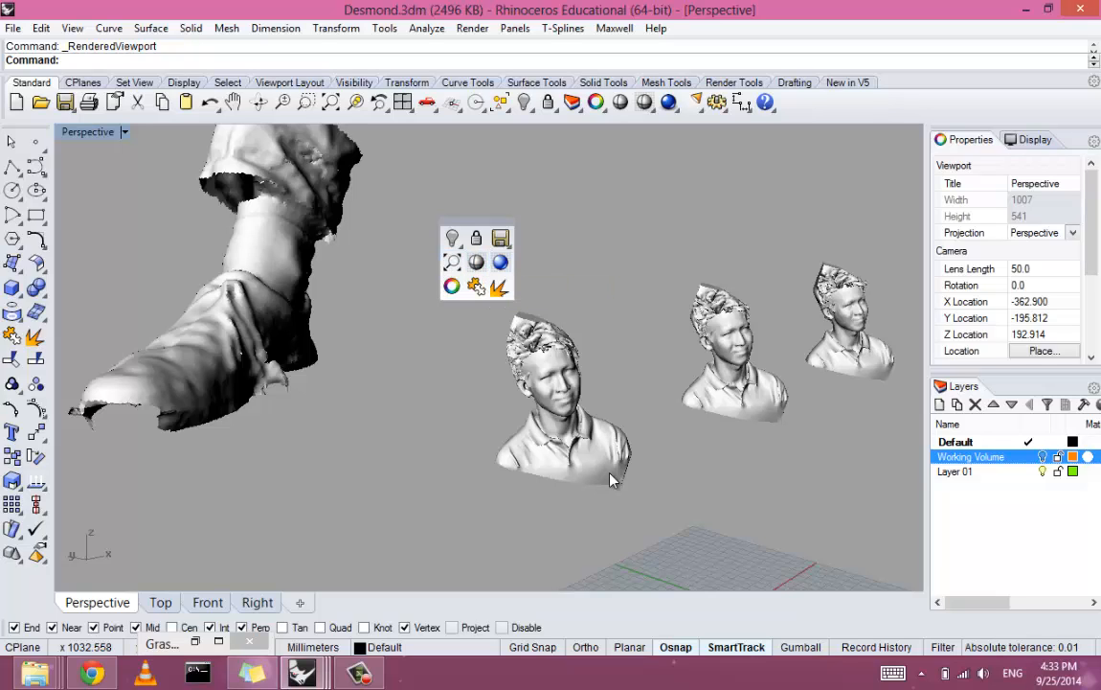
left_click(613, 479)
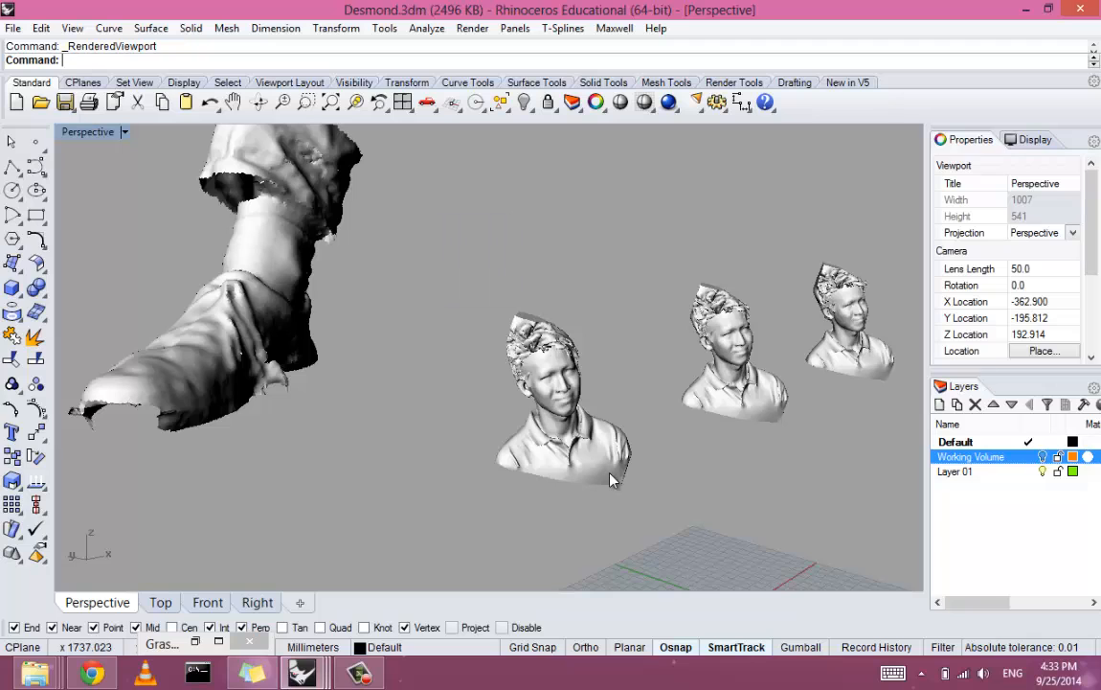
right_click_drag(615, 472, 614, 479)
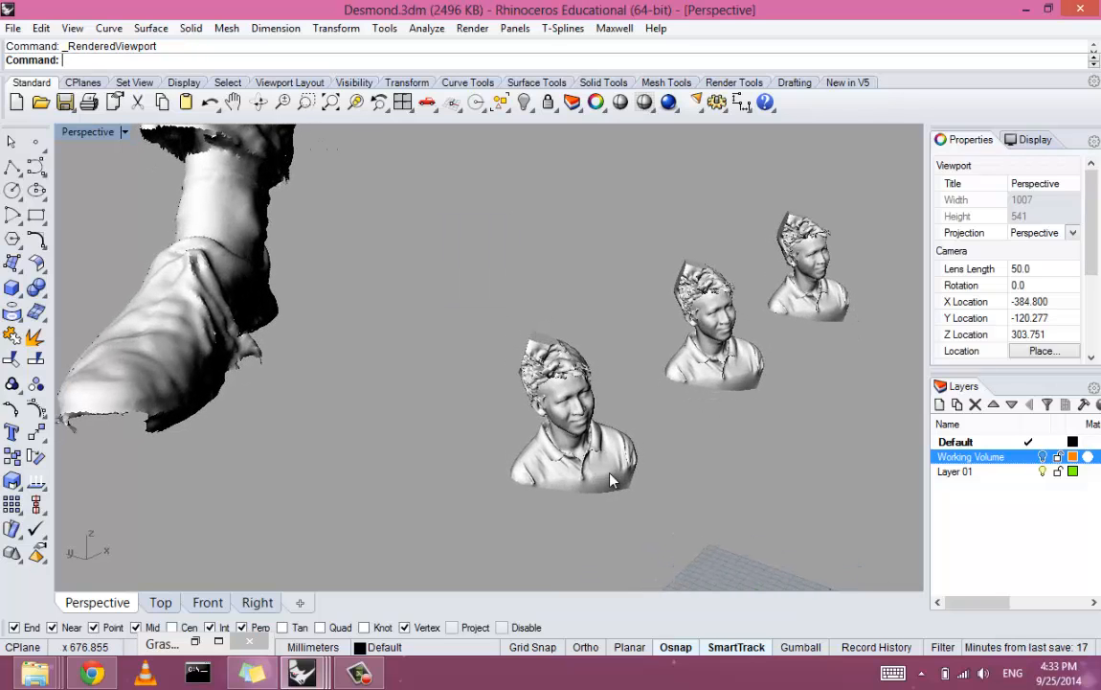
middle_click(612, 479)
left_click(510, 214)
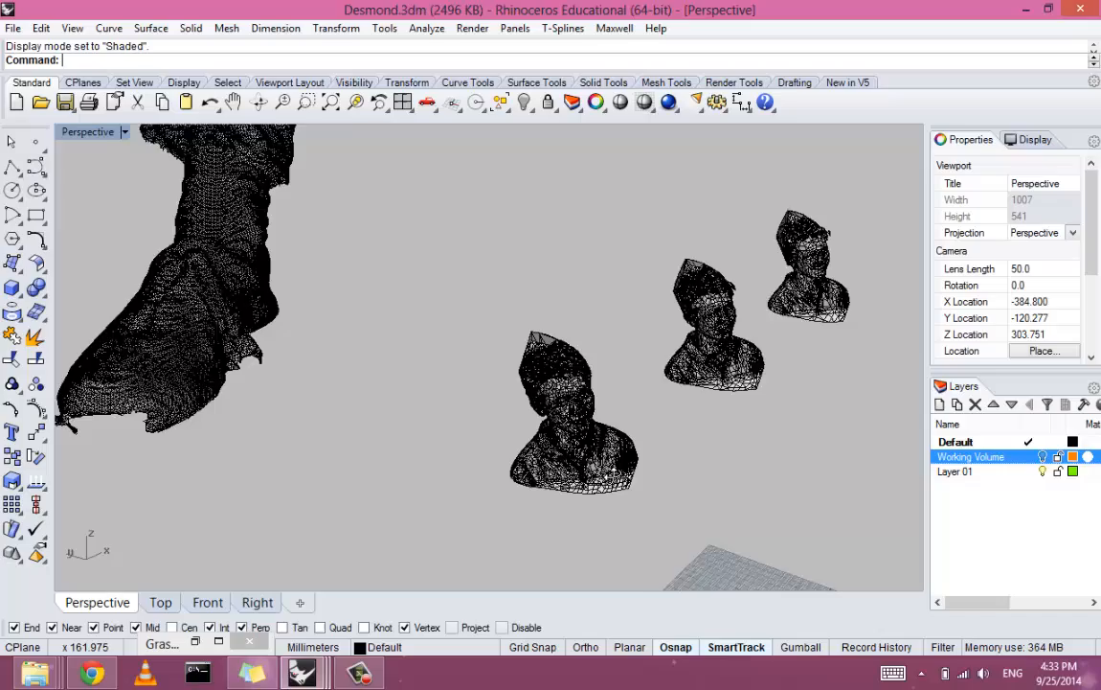
right_click_drag(610, 473, 610, 474)
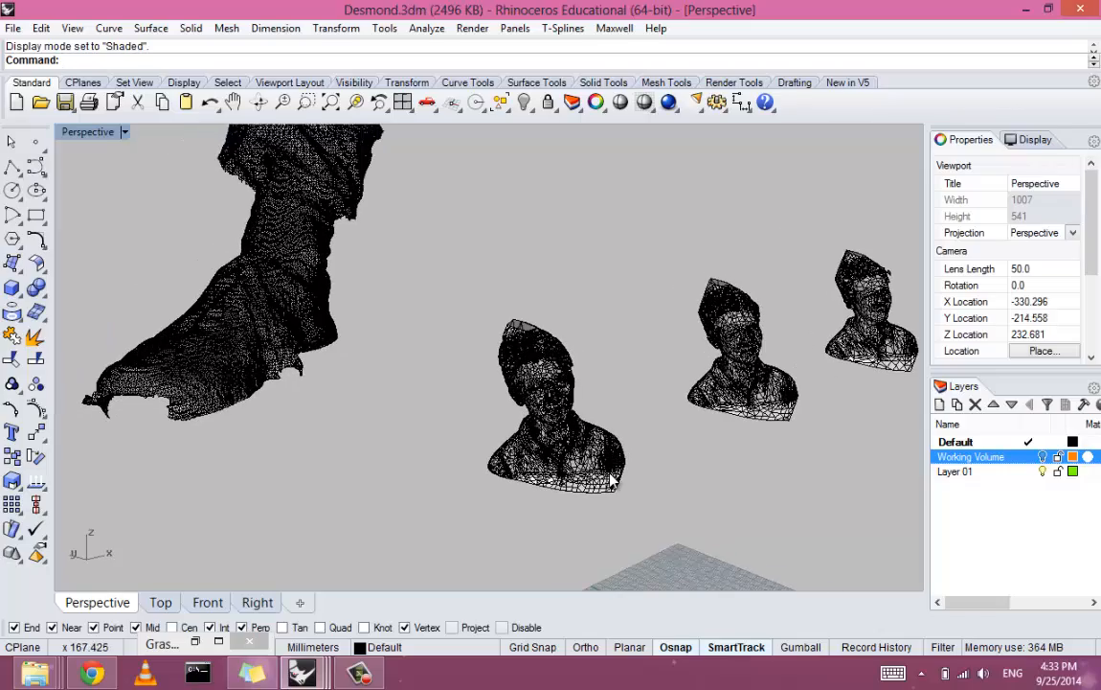
scroll(610, 481, "up", 6)
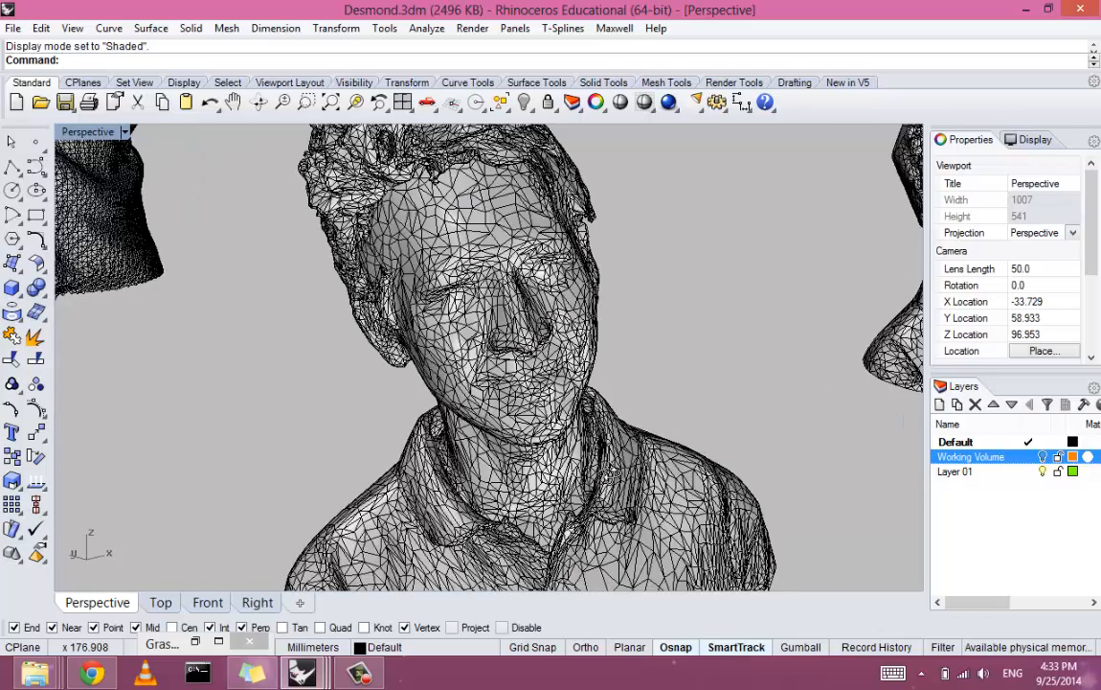
mouse_move(610, 474)
right_mouse_down()
mouse_move(565, 478)
mouse_move(588, 461)
mouse_move(573, 452)
mouse_move(609, 463)
mouse_move(612, 481)
right_mouse_up()
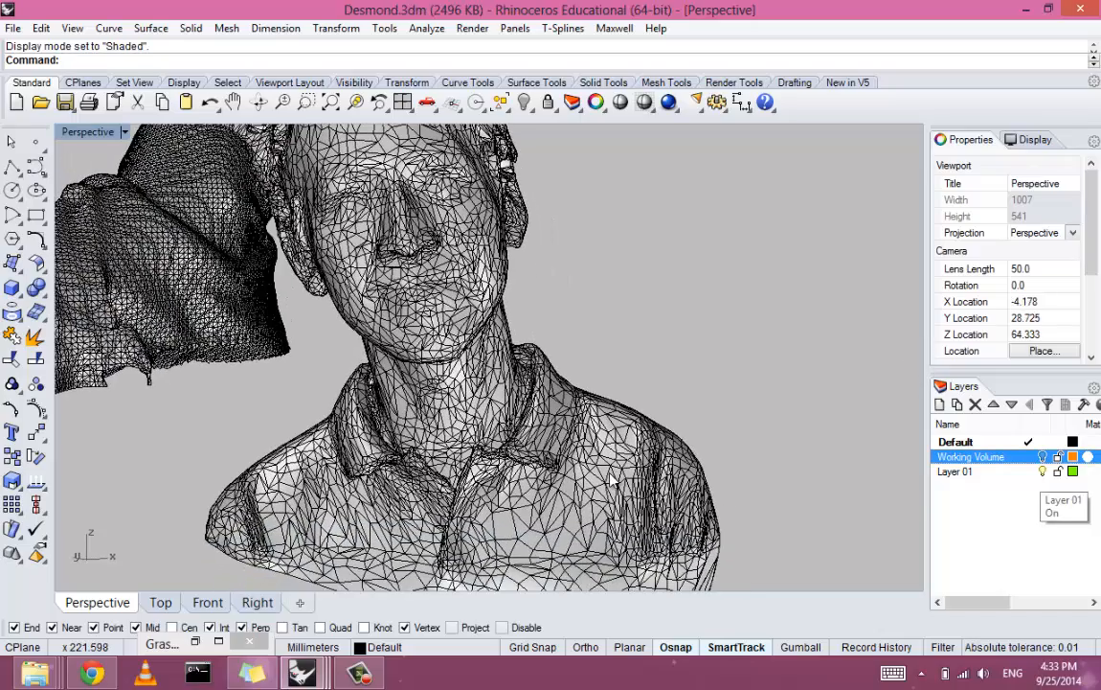
Highlight Layer 01 in the layer list and examine the nearest bust's triangulated surface at several distances and angles
left_click(955, 471)
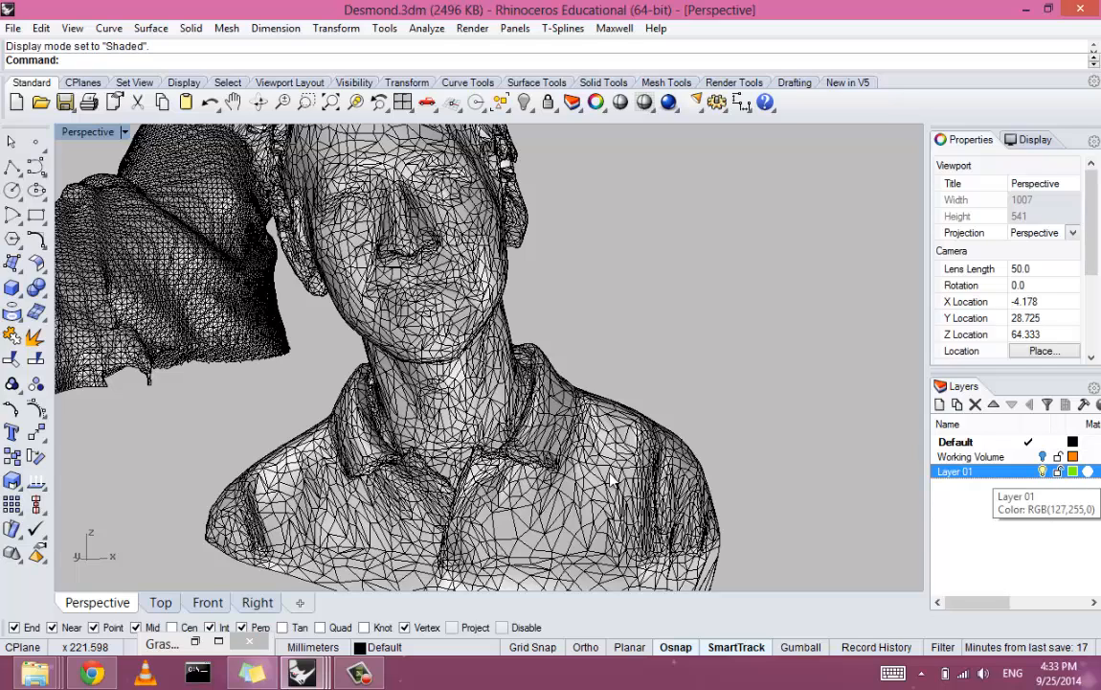
left_click_drag(978, 603, 1055, 602)
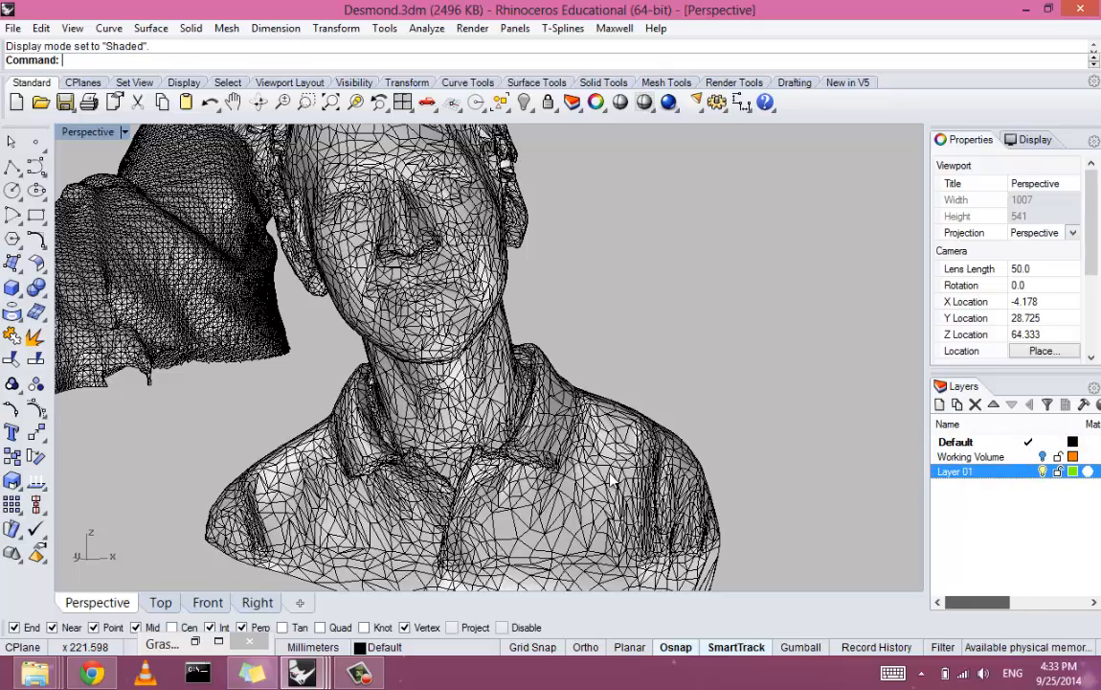
scroll(609, 479, "up", 2)
scroll(610, 479, "down", 3)
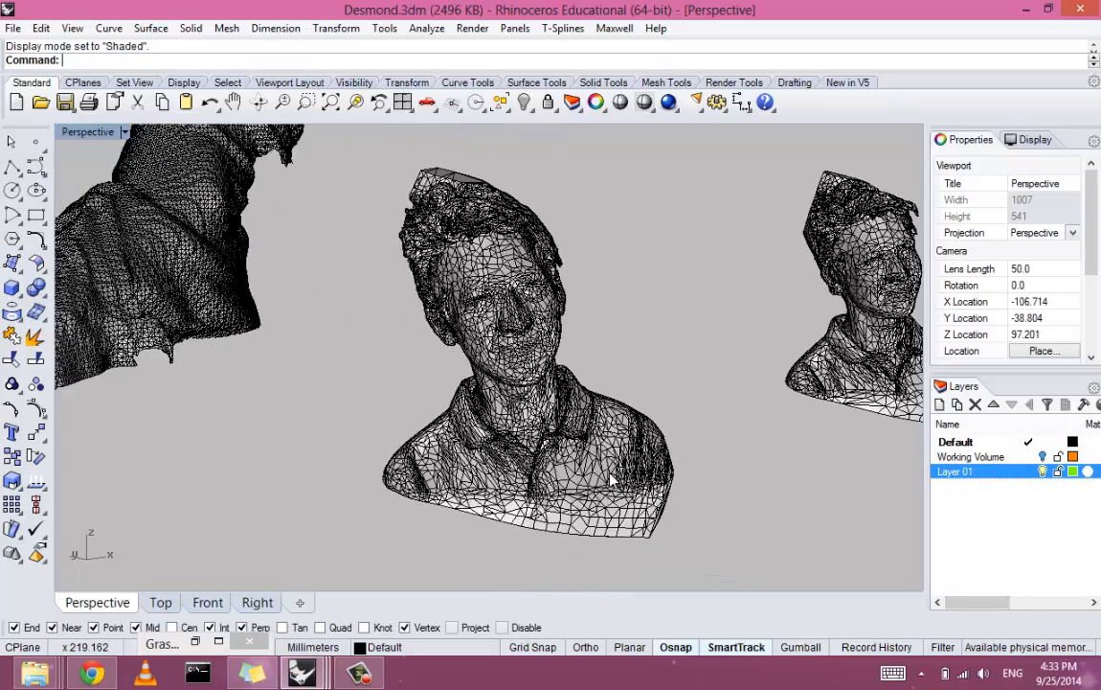
scroll(609, 478, "up", 3)
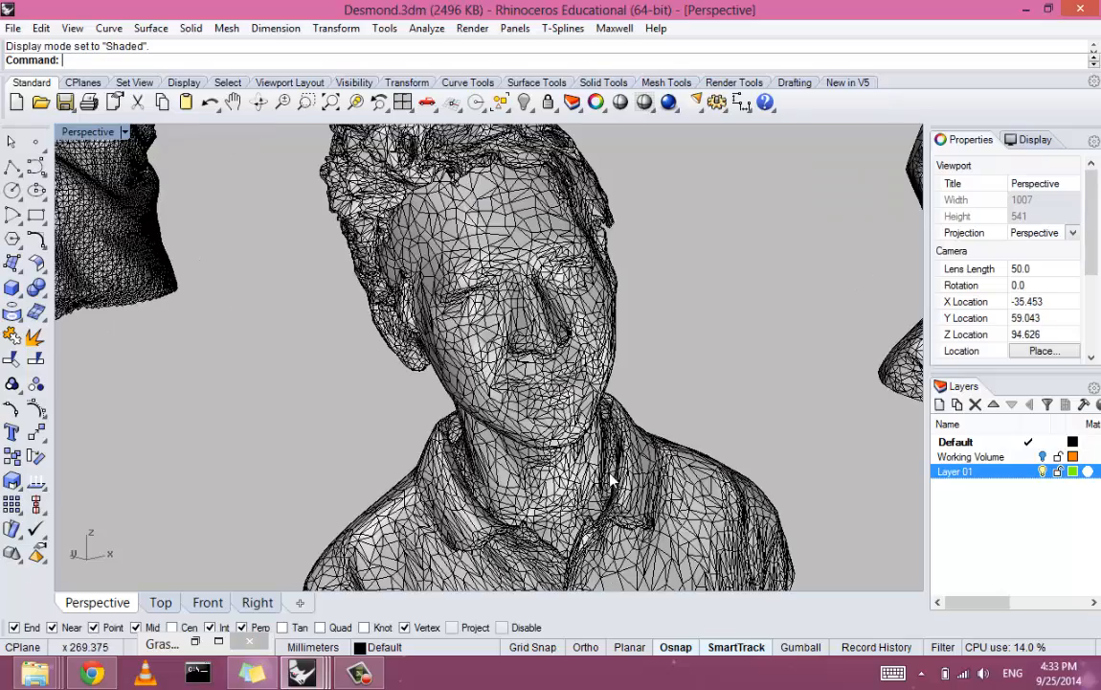
scroll(611, 478, "up", 2)
right_click_drag(613, 478, 613, 479)
scroll(610, 474, "down", 7)
scroll(611, 476, "down", 5)
scroll(610, 474, "up", 8)
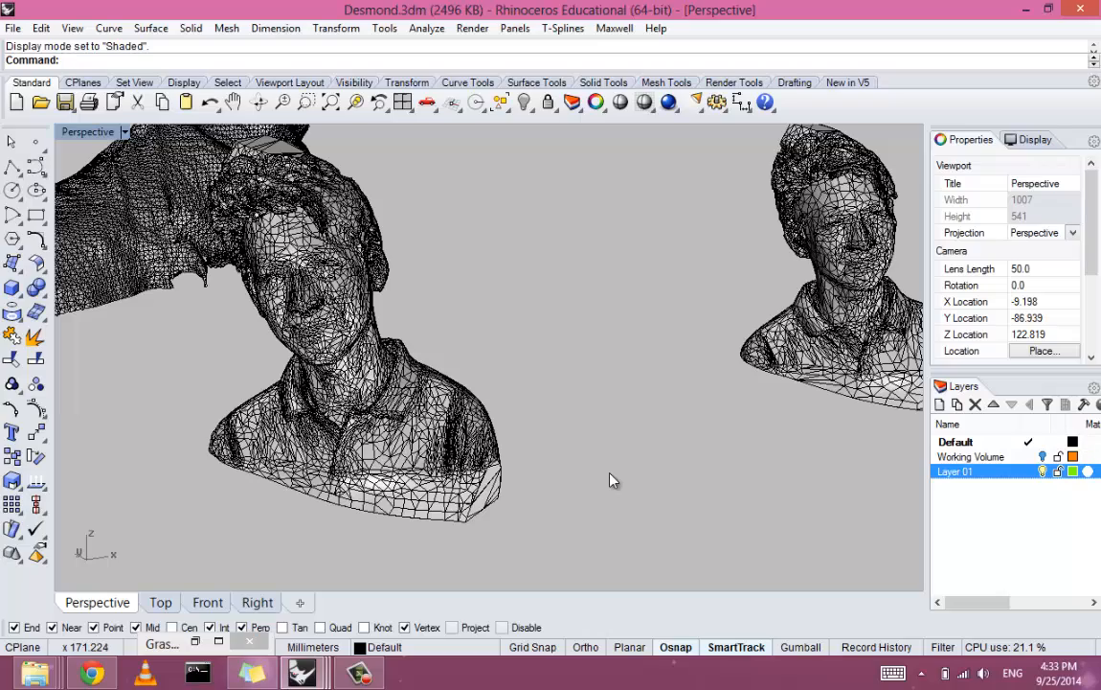
mouse_move(612, 480)
right_mouse_down()
mouse_move(610, 470)
mouse_move(613, 480)
right_mouse_up()
scroll(612, 479, "down", 6)
Select the nearest bust, show the Working Volume layer around it, hide that layer again and clear the selection
left_click(317, 392)
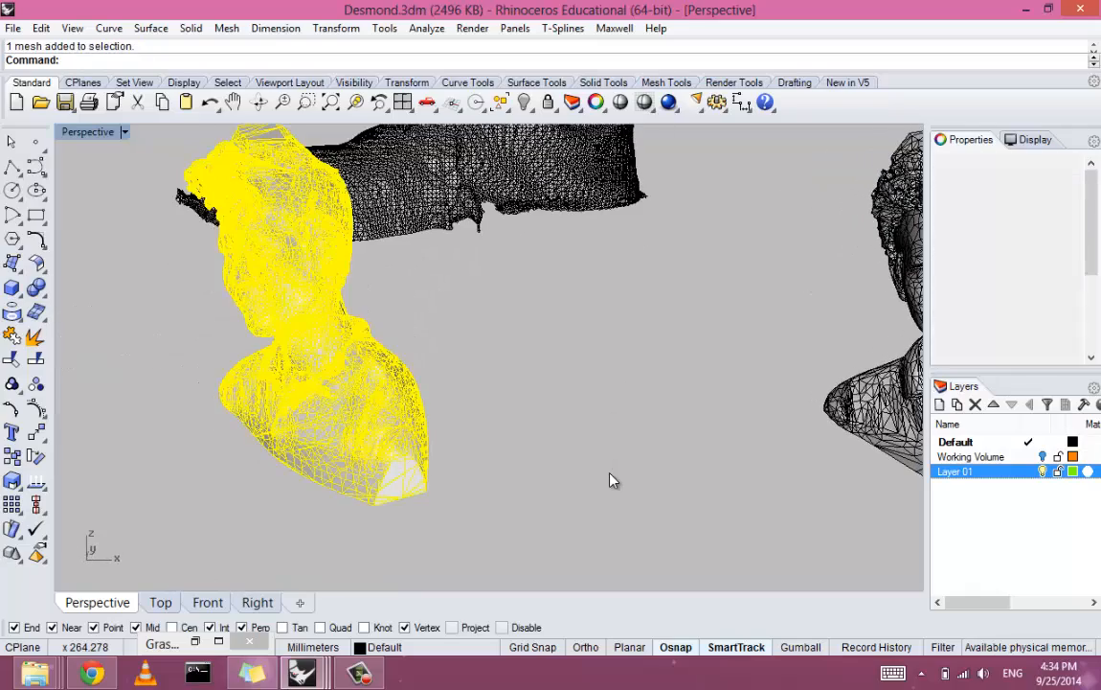
left_click(1043, 457)
right_click_drag(612, 480, 613, 480)
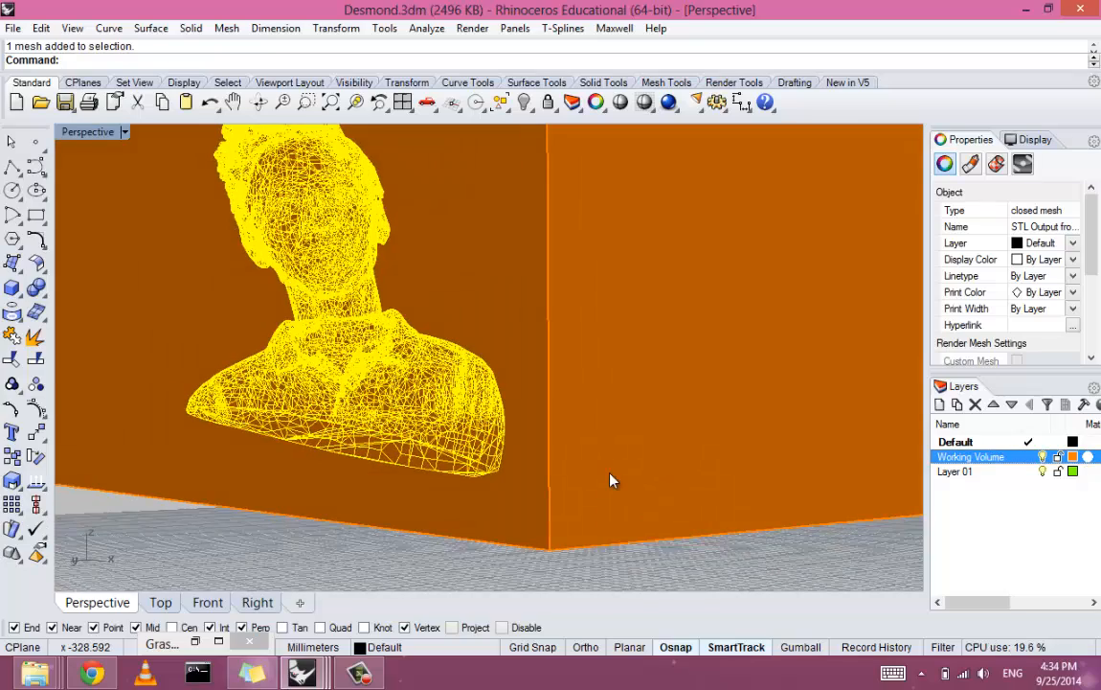
left_click(1042, 456)
key("Escape")
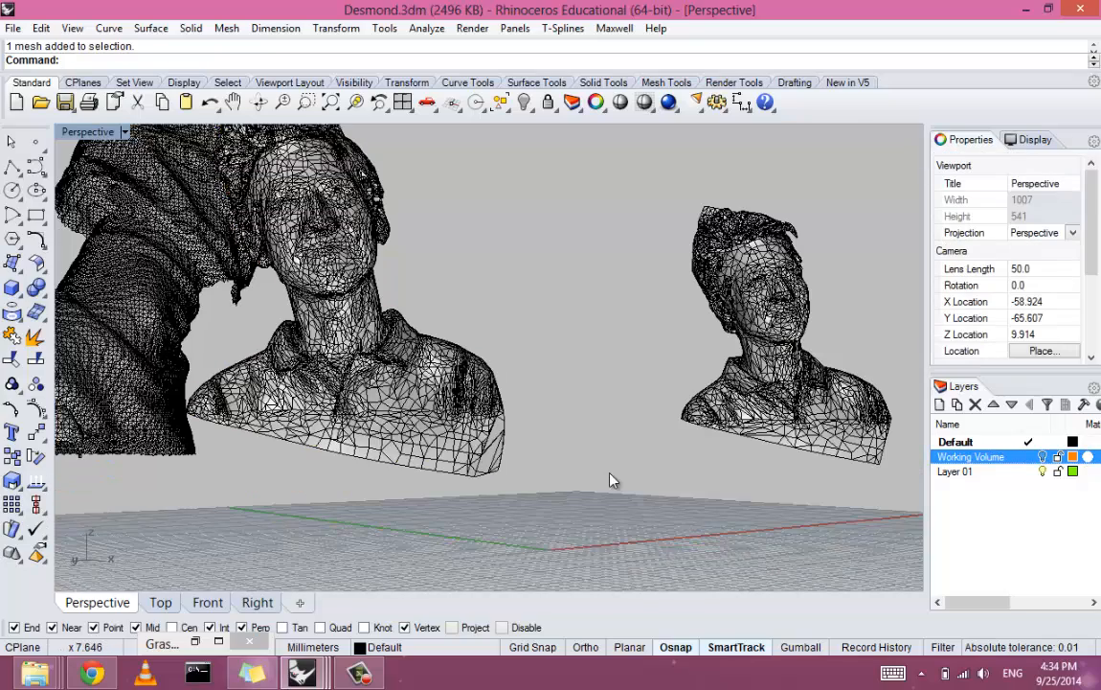
Inspect the busts' cut bases and backs, and select the nearest bust to check its object properties
right_click_drag(613, 480, 612, 476)
scroll(612, 477, "up", 5)
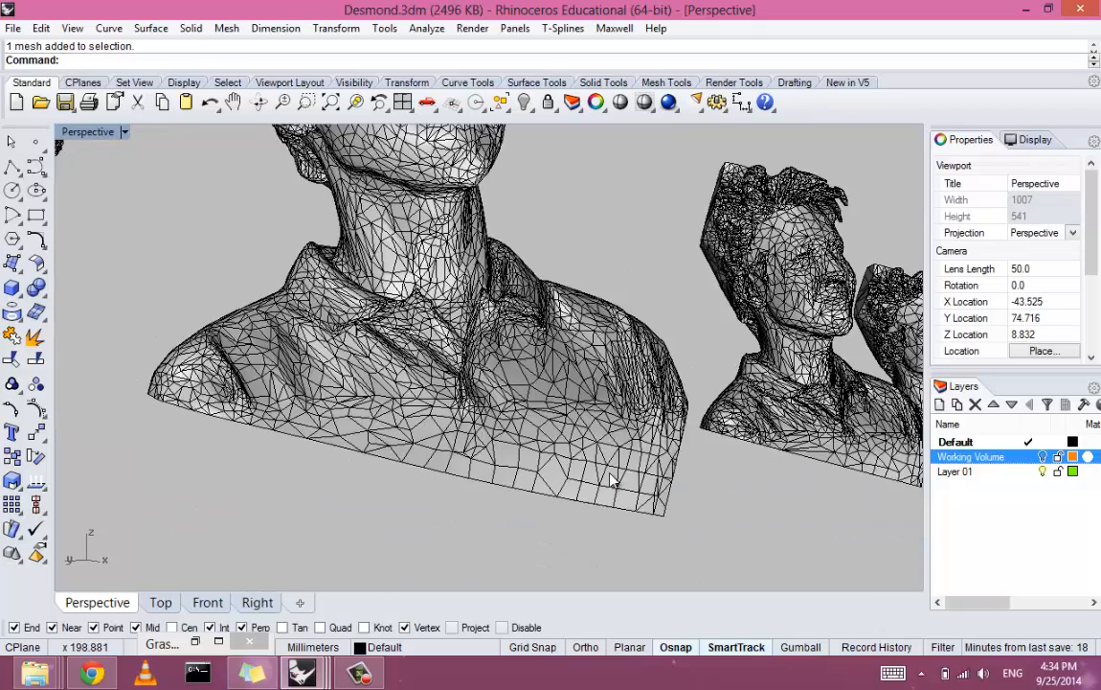
scroll(613, 480, "down", 5)
mouse_move(612, 477)
right_mouse_down()
mouse_move(605, 467)
mouse_move(613, 480)
right_mouse_up()
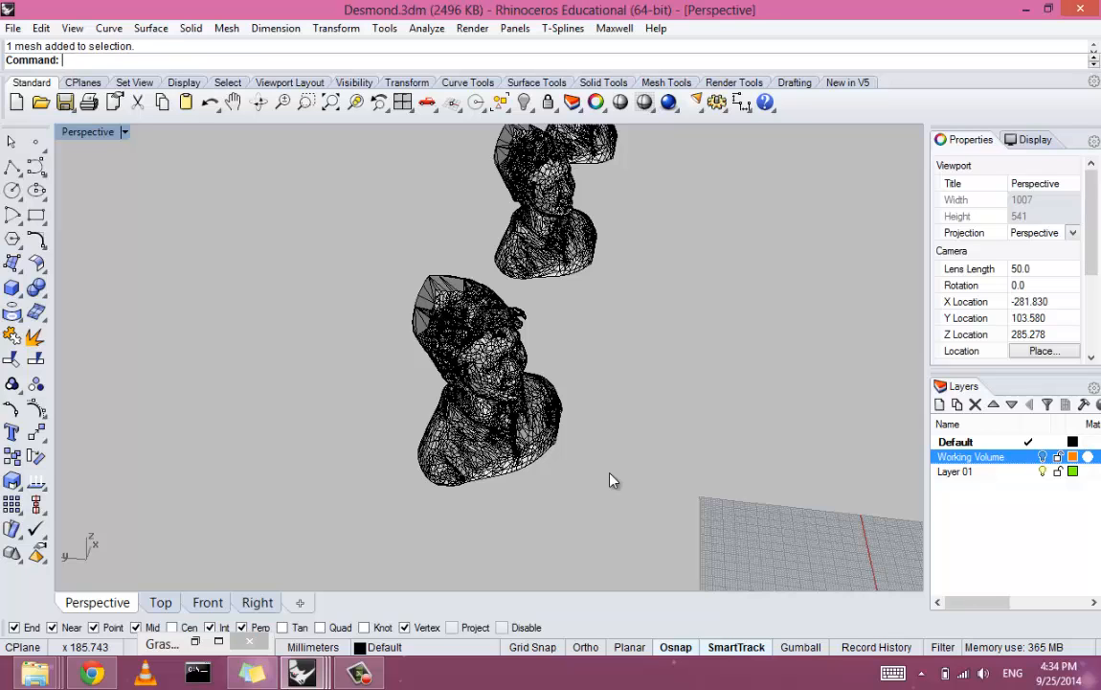
right_click_drag(613, 480, 612, 480)
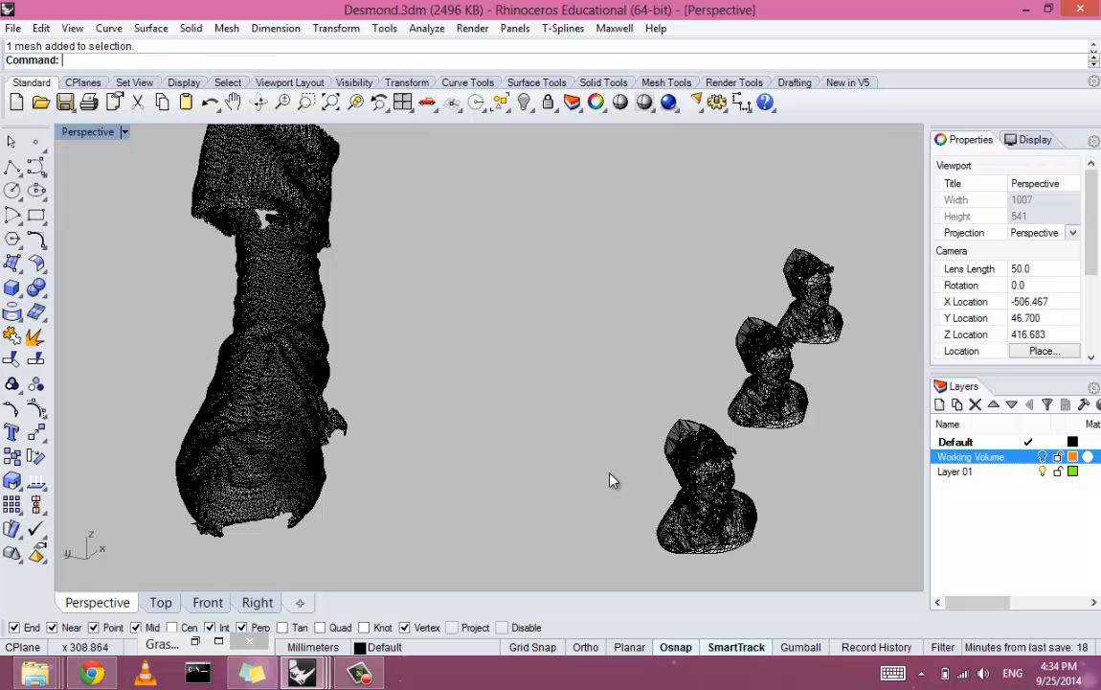
left_click(611, 476)
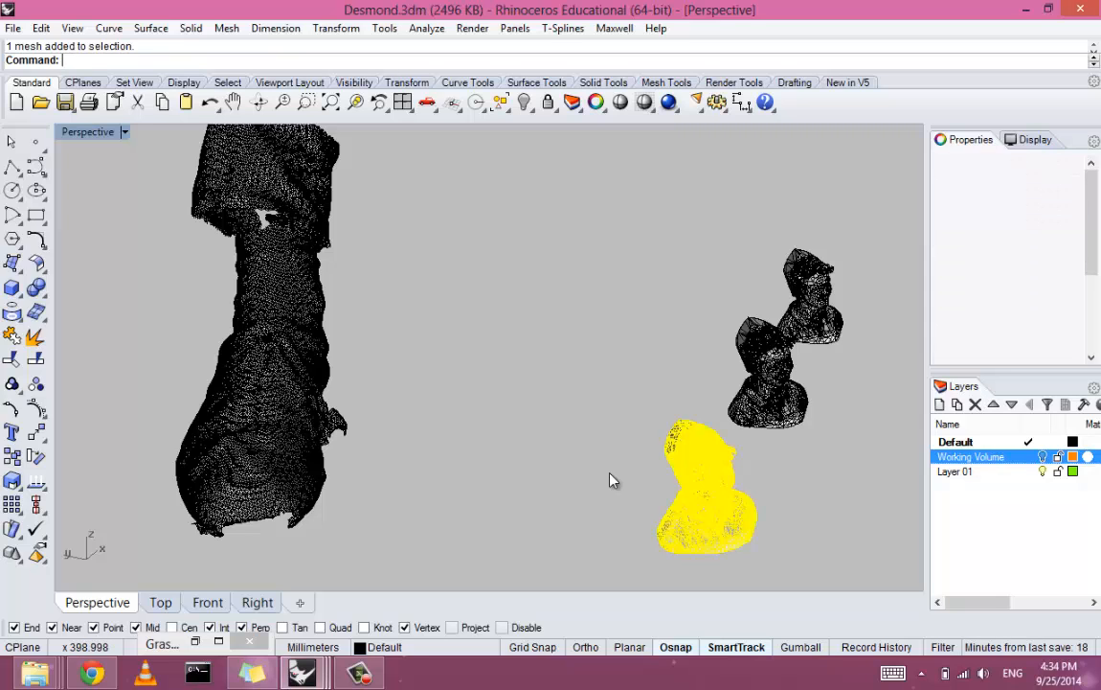
right_click_drag(610, 475, 610, 479)
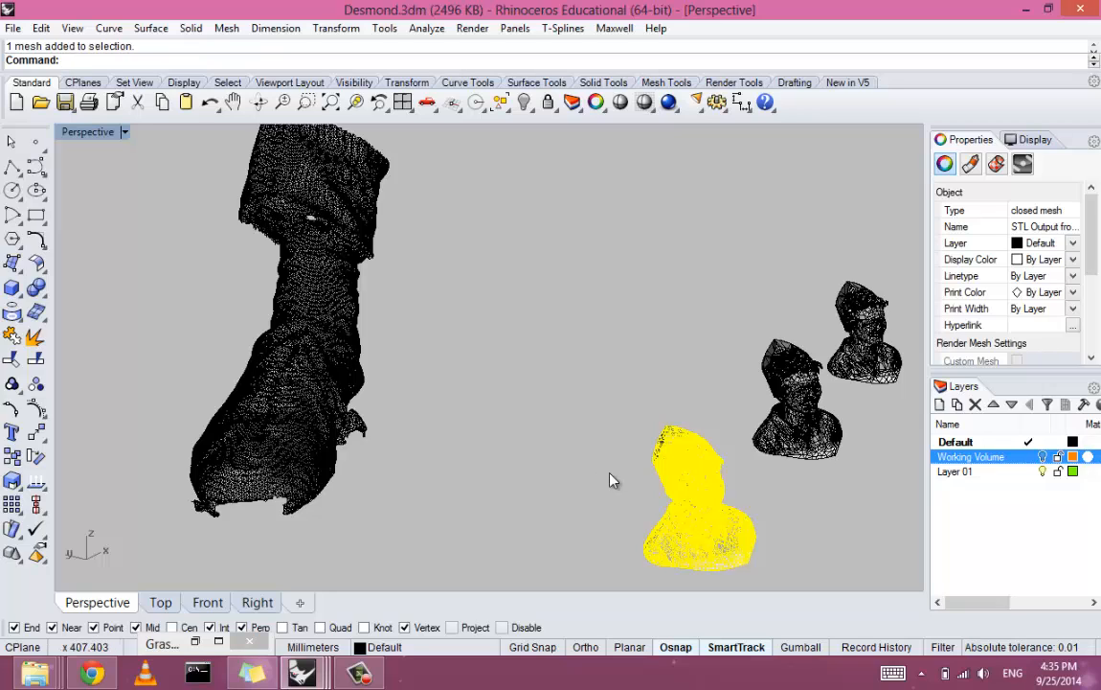
Select the large leg scan to check its mesh type in the object properties, viewing it from several sides
left_click(312, 330)
right_click_drag(610, 474, 610, 474)
left_click(610, 474)
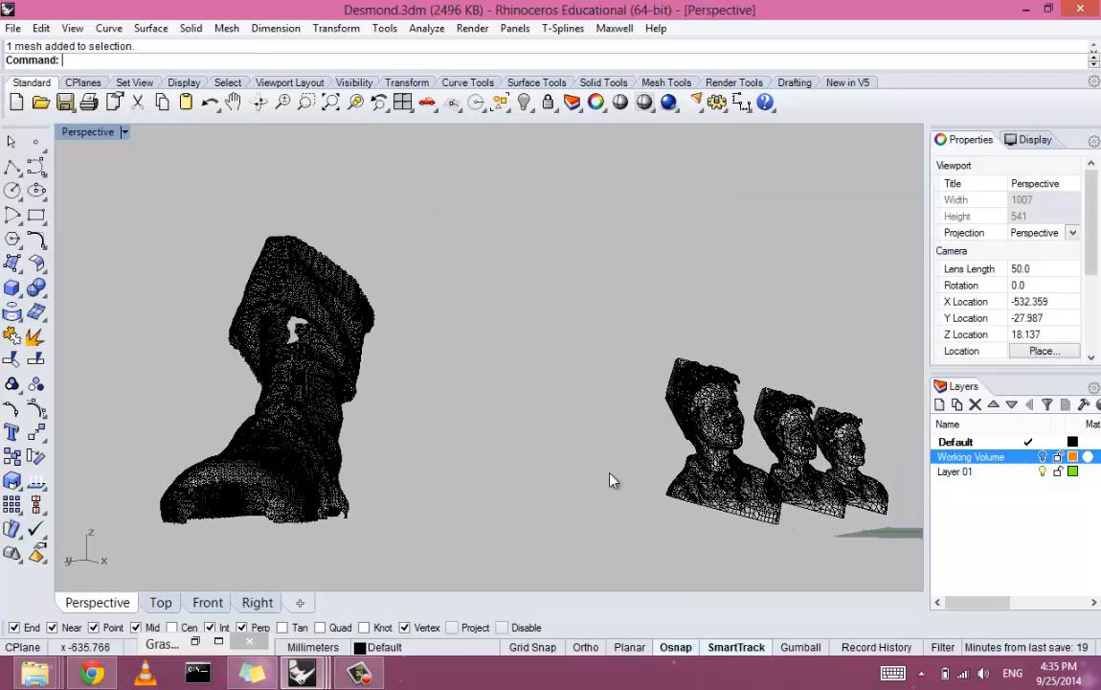
scroll(610, 474, "up", 4)
left_click(355, 383)
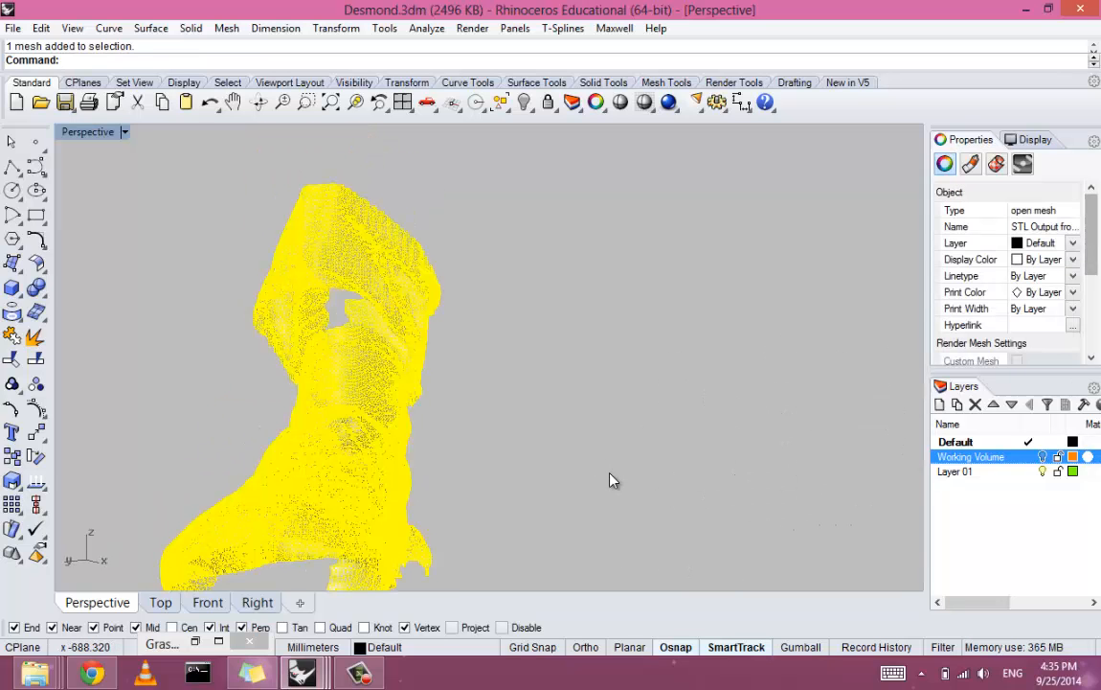
scroll(610, 473, "down", 5)
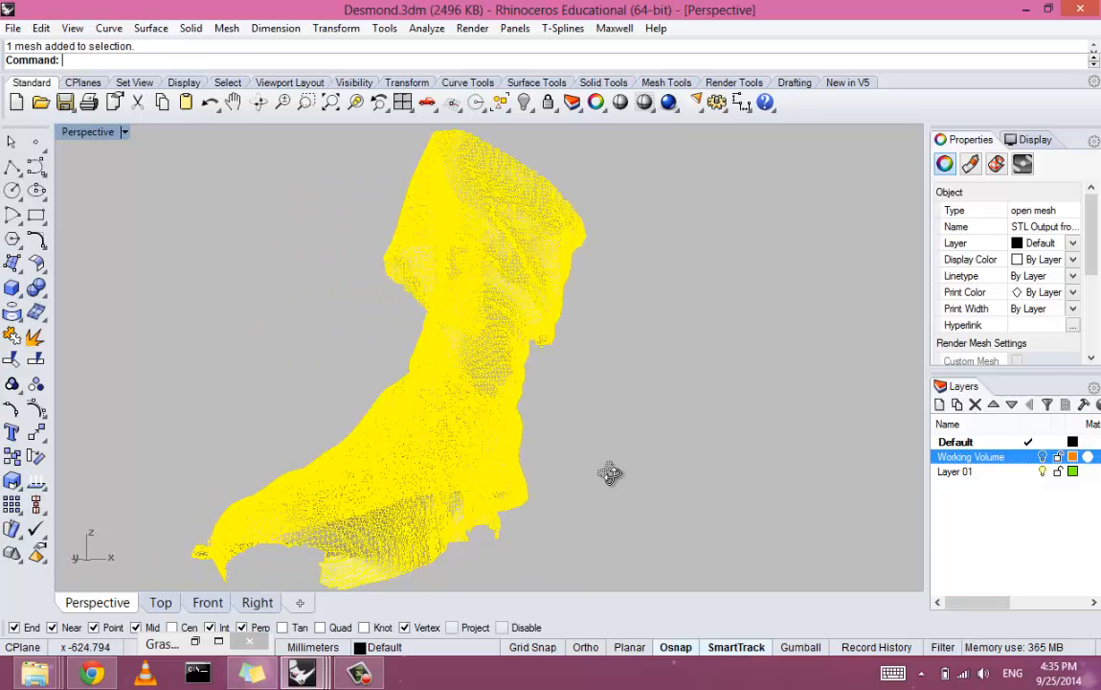
Clear the leg scan's selection and compare the leg and bust meshes from several angles
scroll(610, 474, "up", 5)
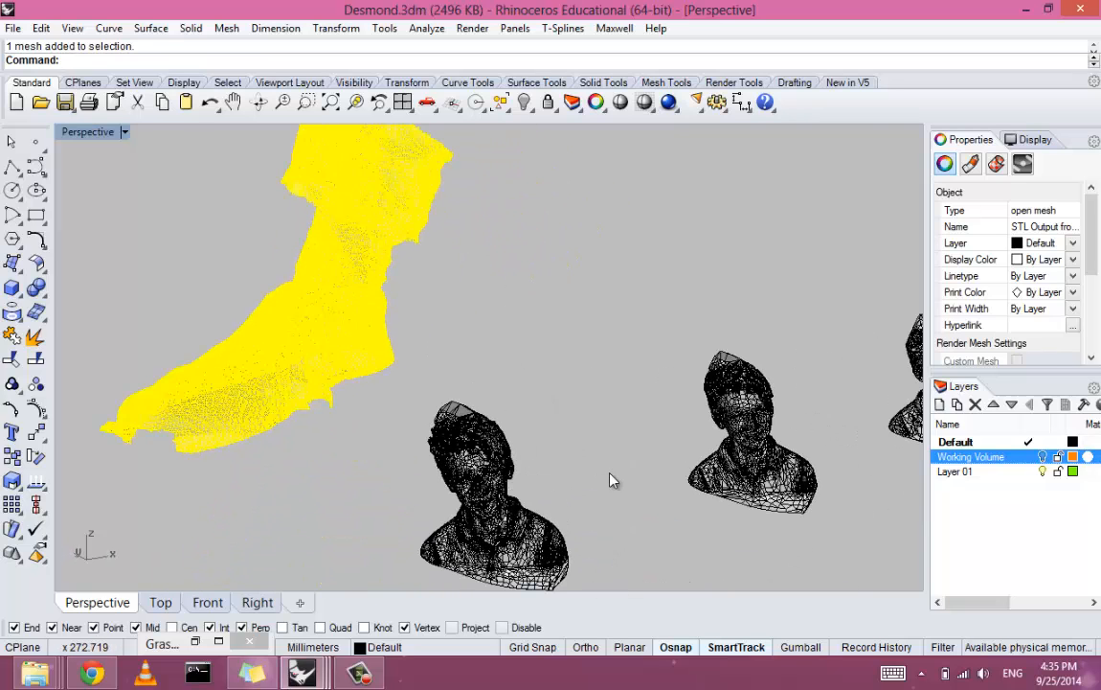
left_click(613, 479)
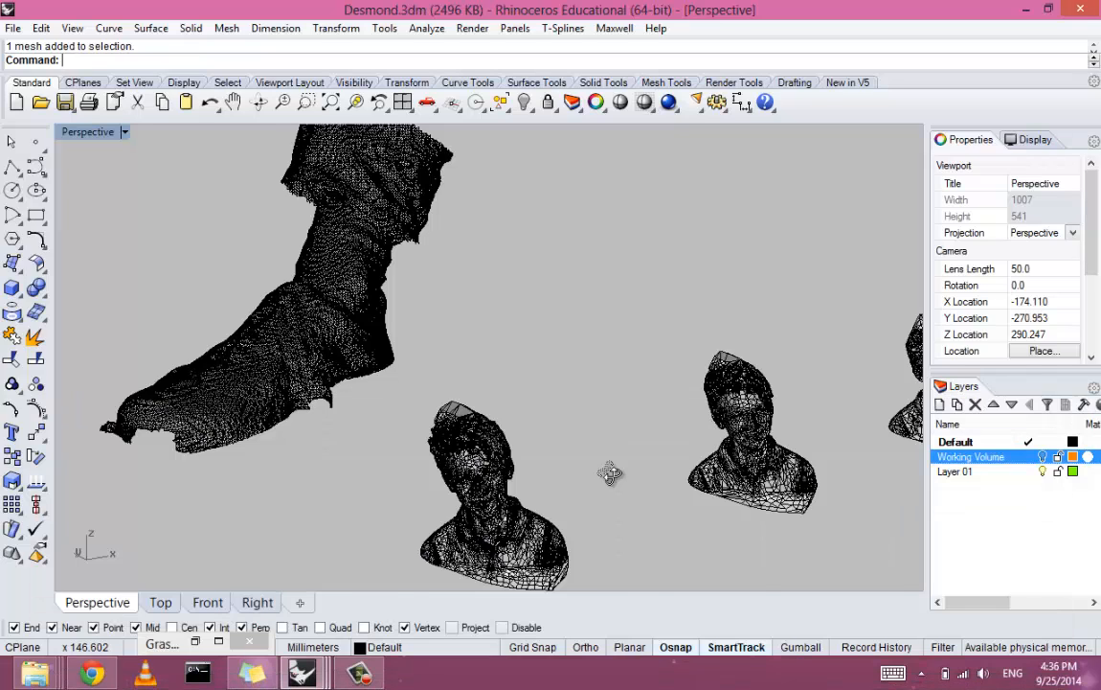
right_click_drag(610, 473, 610, 473)
scroll(610, 473, "down", 2)
scroll(610, 473, "up", 2)
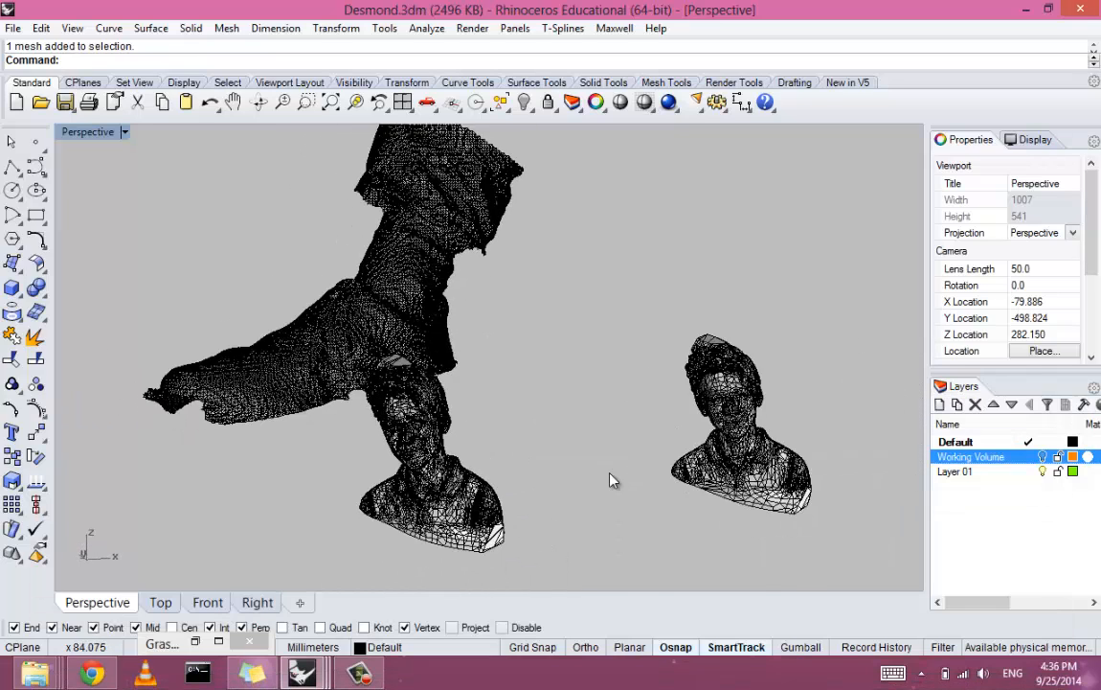
scroll(613, 480, "up", 3)
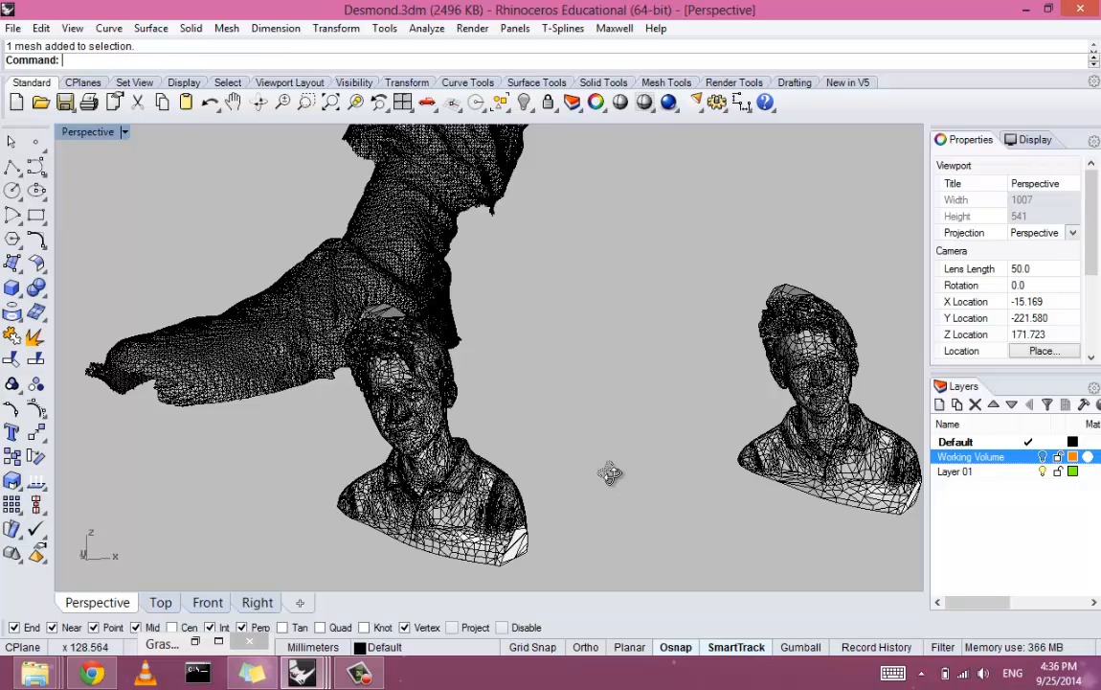
scroll(613, 480, "up", 2)
scroll(613, 480, "up", 1)
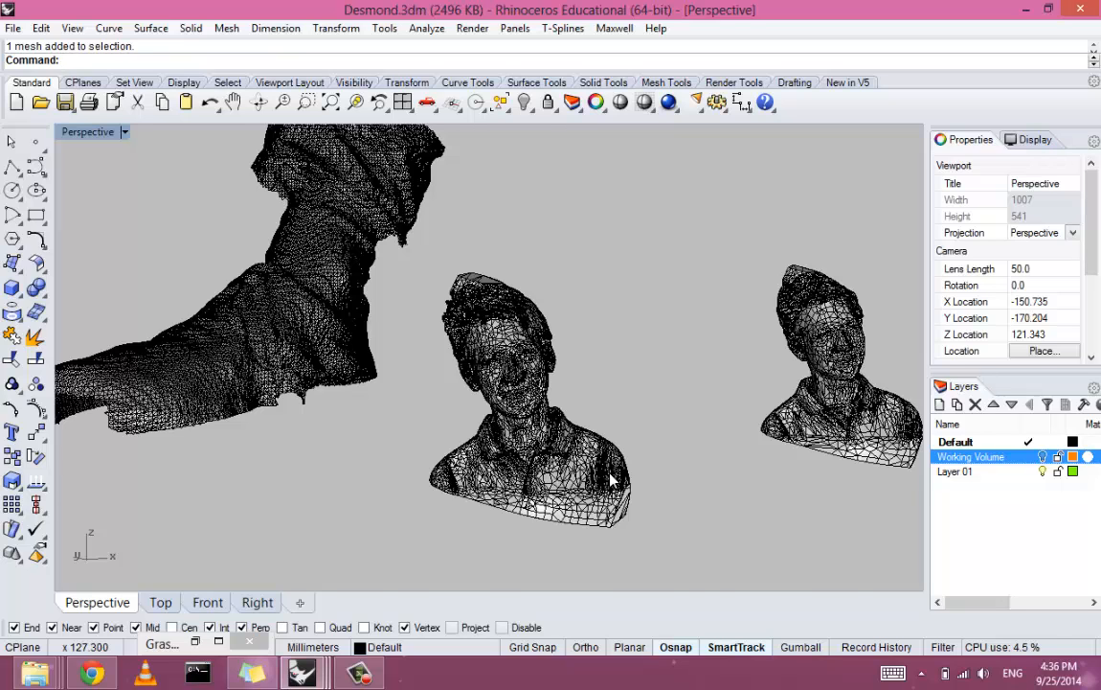
Examine the triangles around the nearest bust's collar up close, and select the bust to check its mesh type in the object properties
scroll(613, 480, "up", 5)
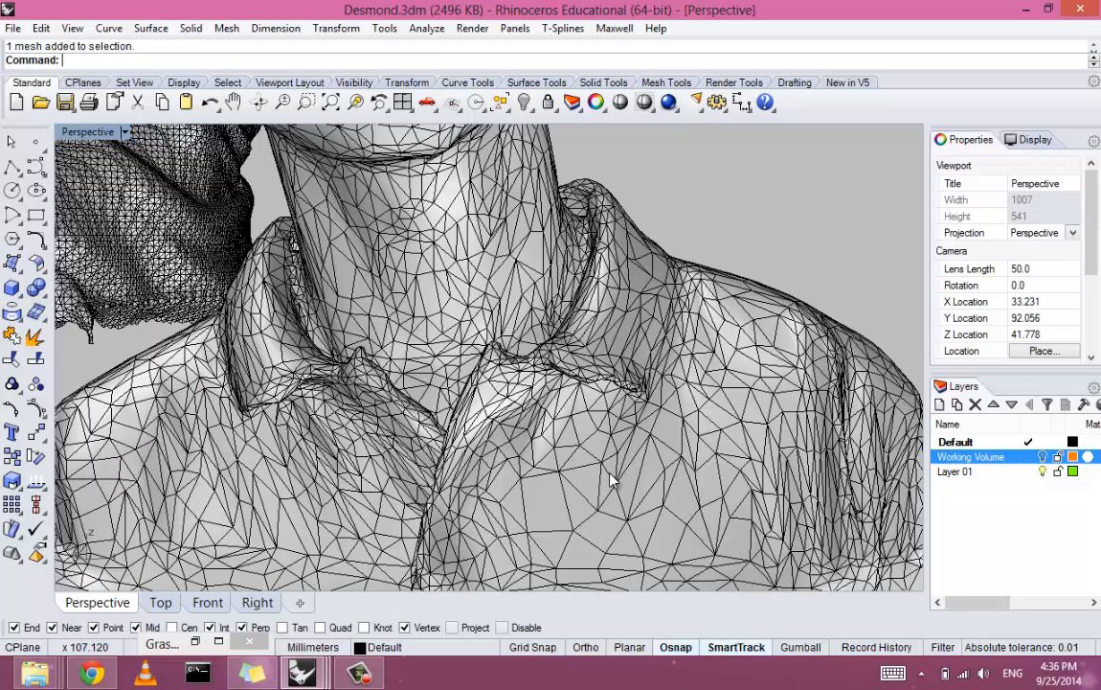
scroll(613, 479, "up", 4)
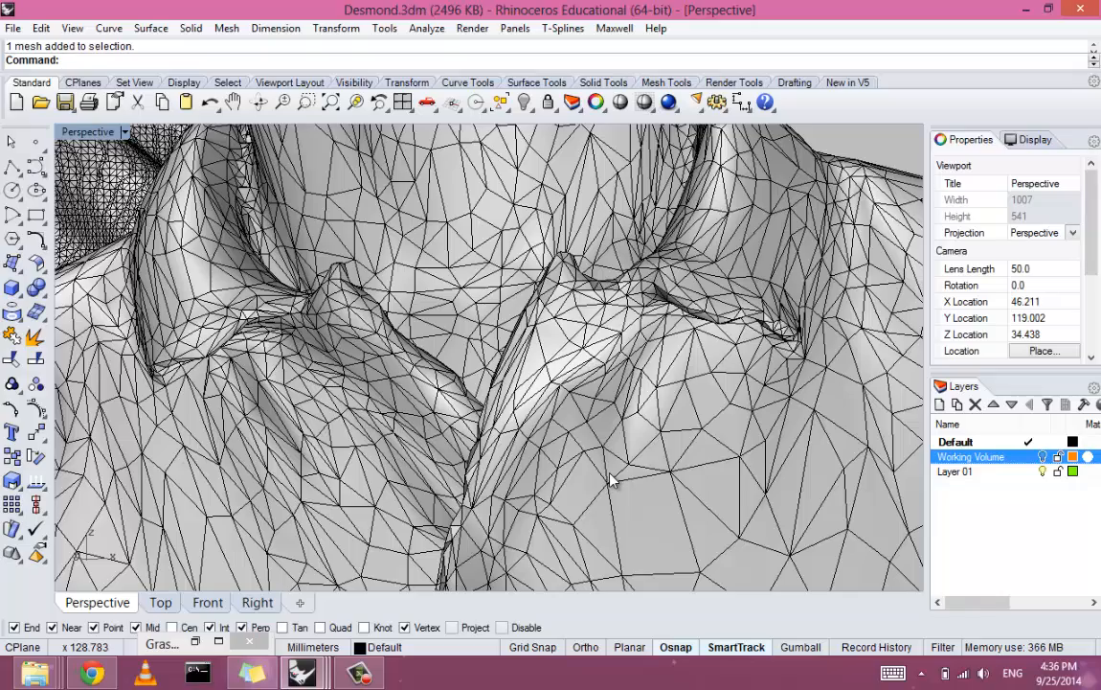
scroll(613, 480, "down", 5)
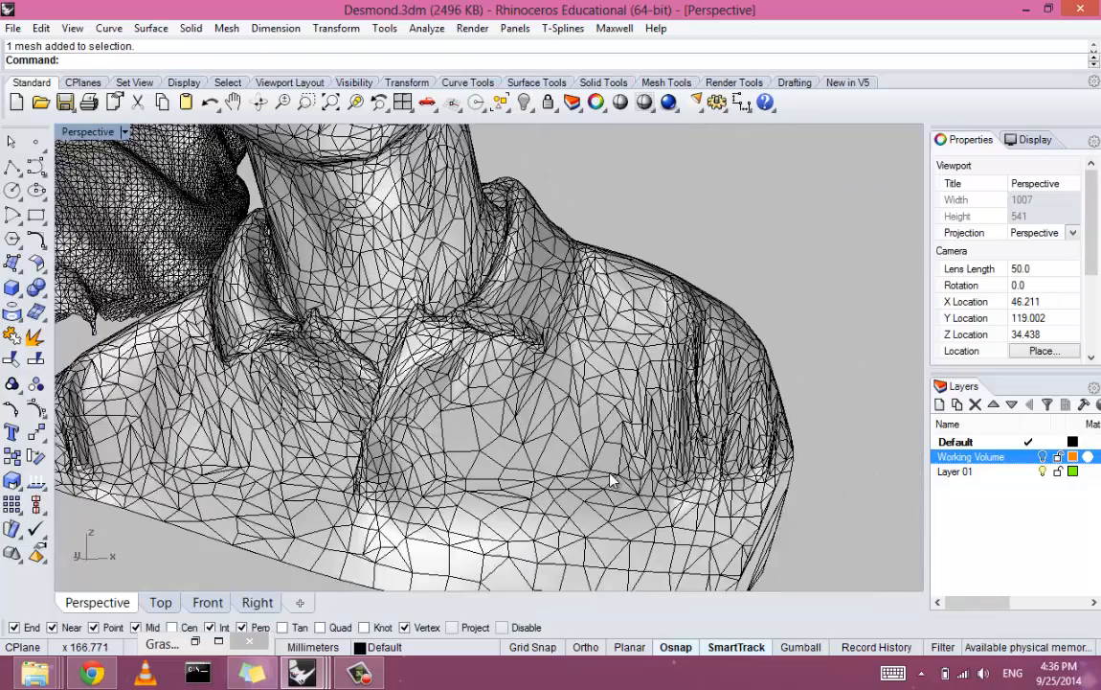
scroll(611, 476, "down", 4)
left_click(611, 476)
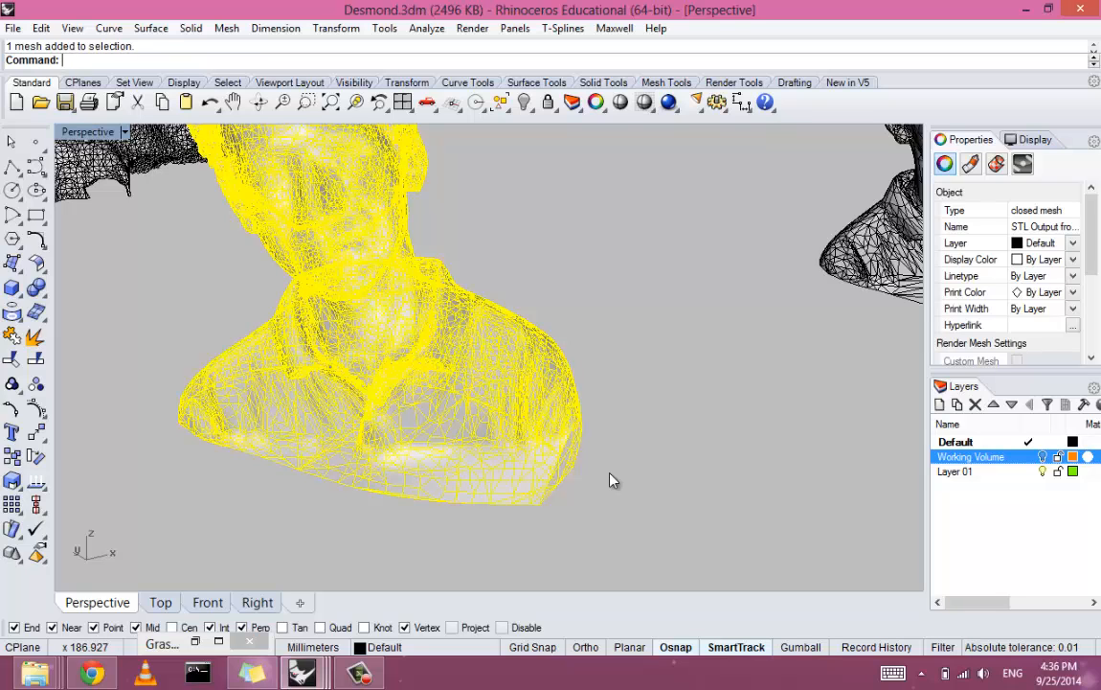
key("Escape")
scroll(611, 476, "down", 6)
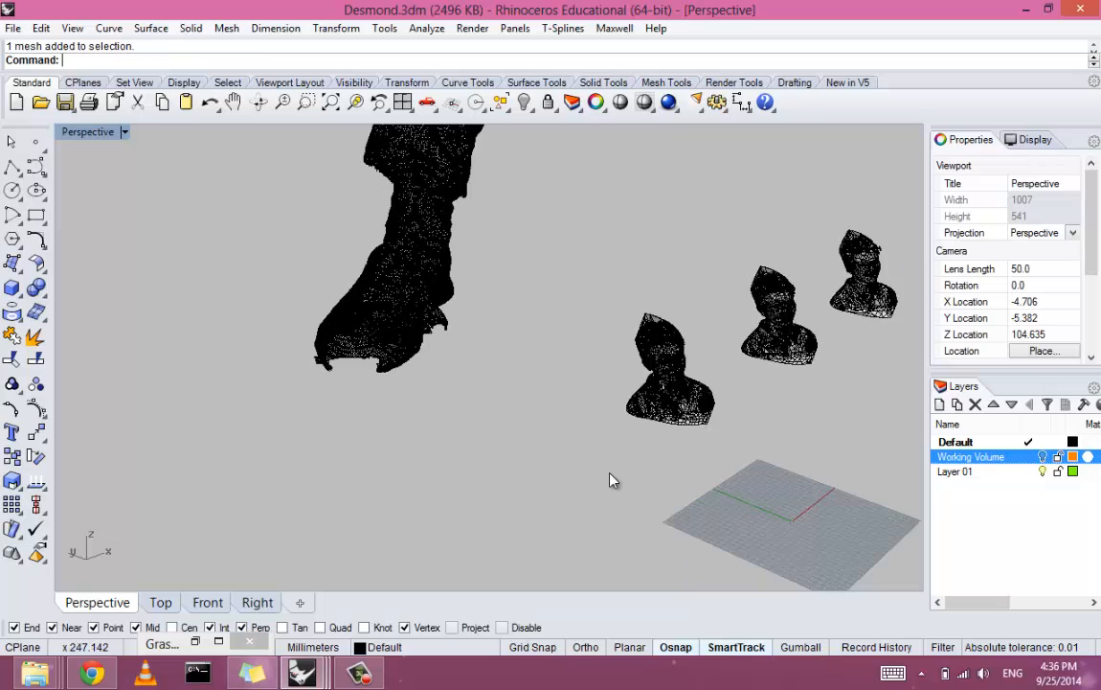
Select only the large leg scan and start exporting it in STL (Stereolithography) format
right_click_drag(611, 473, 654, 423, "shift")
right_click(611, 474)
key("Escape")
left_click(407, 493)
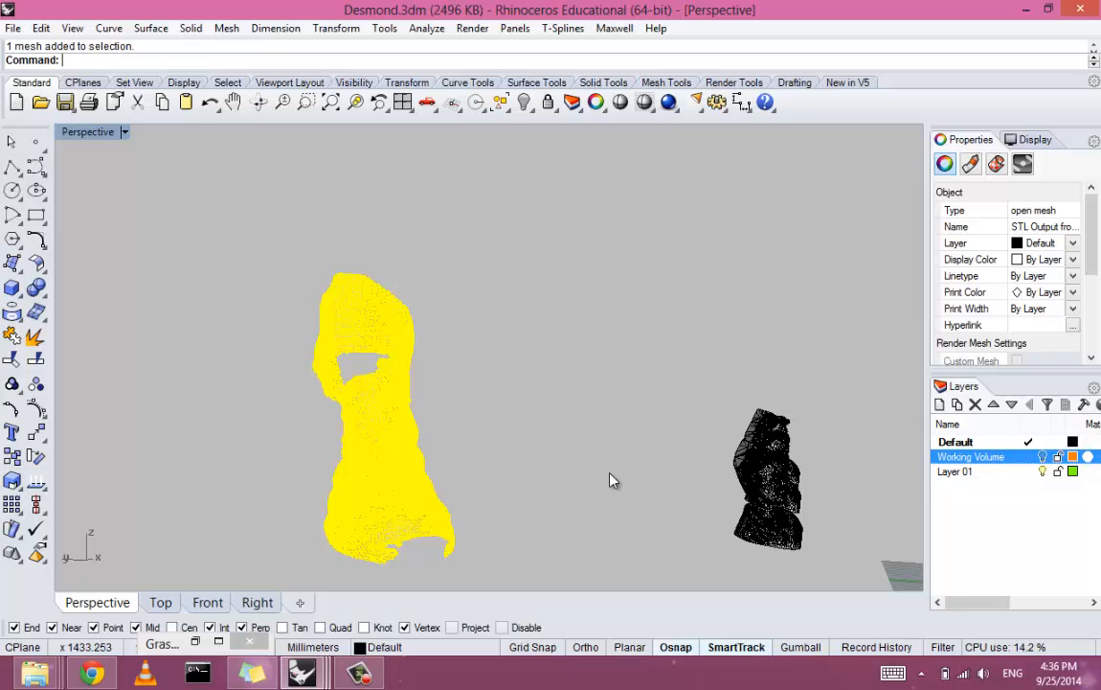
type("Export")
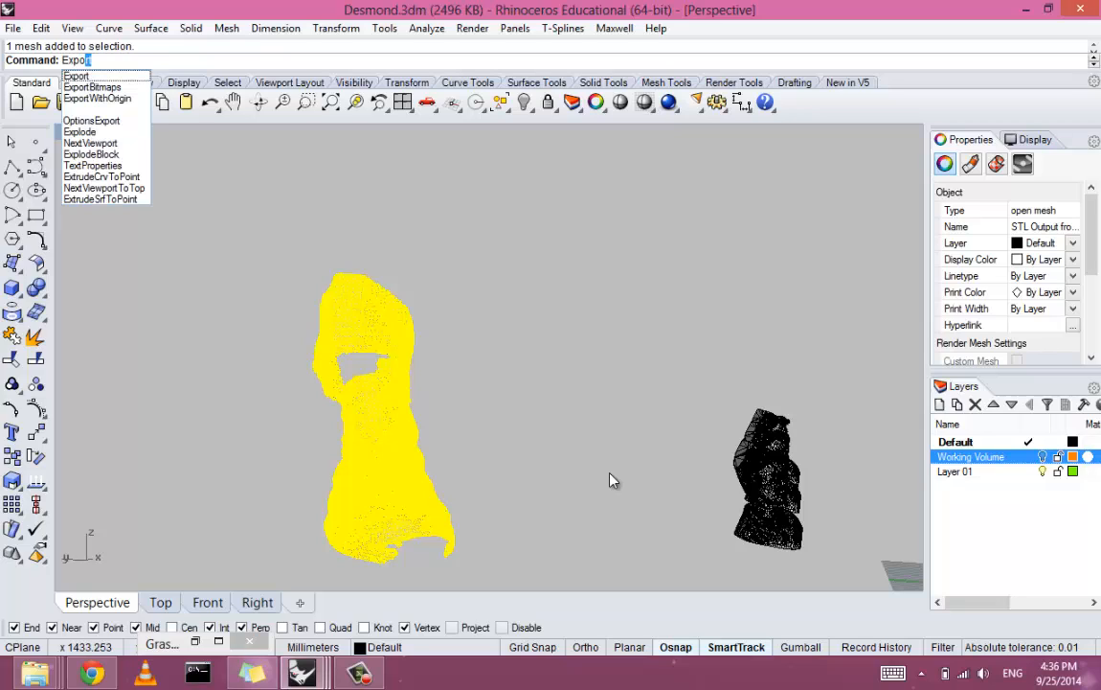
key("Return")
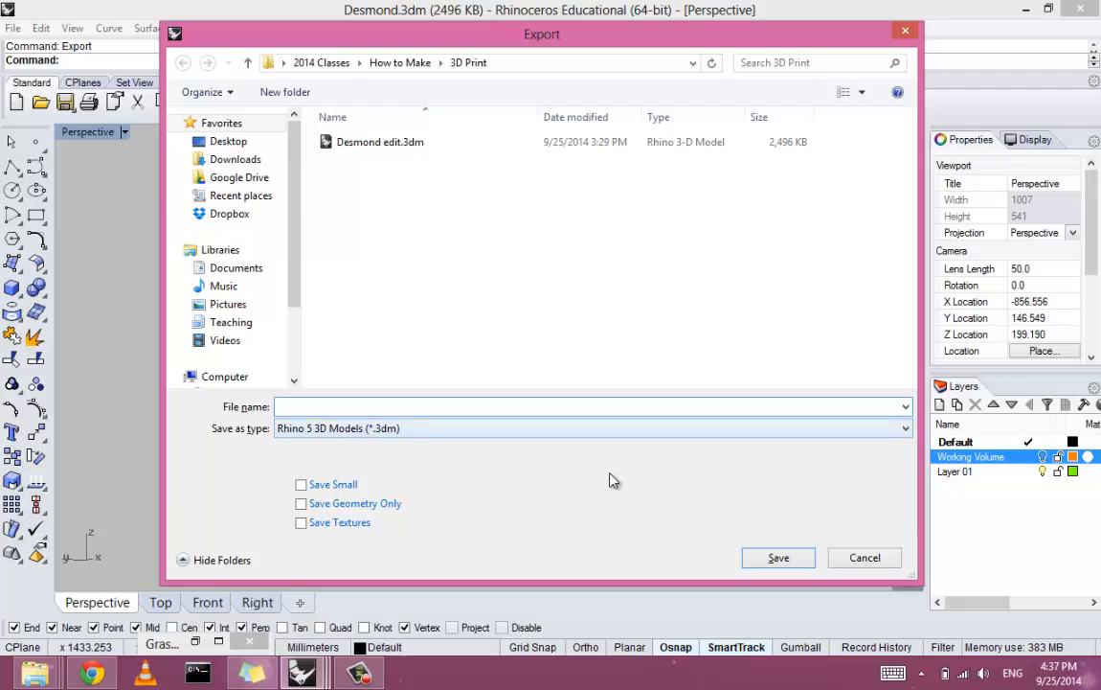
left_click(614, 429)
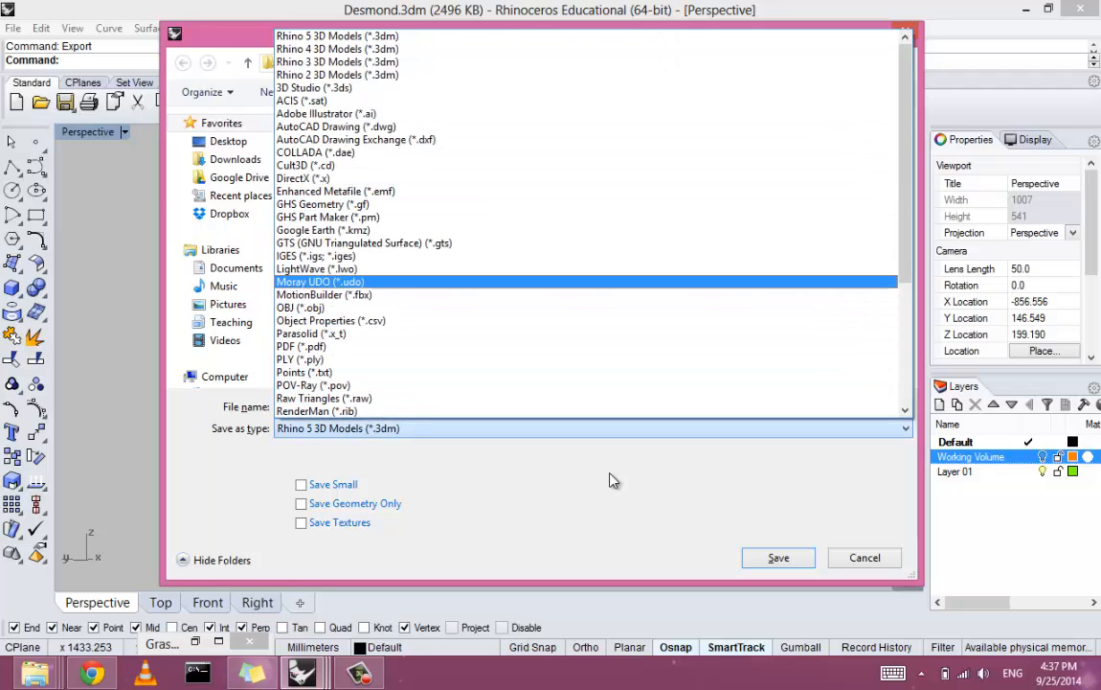
scroll(614, 351, "down", 3)
scroll(614, 336, "down", 2)
left_click(613, 307)
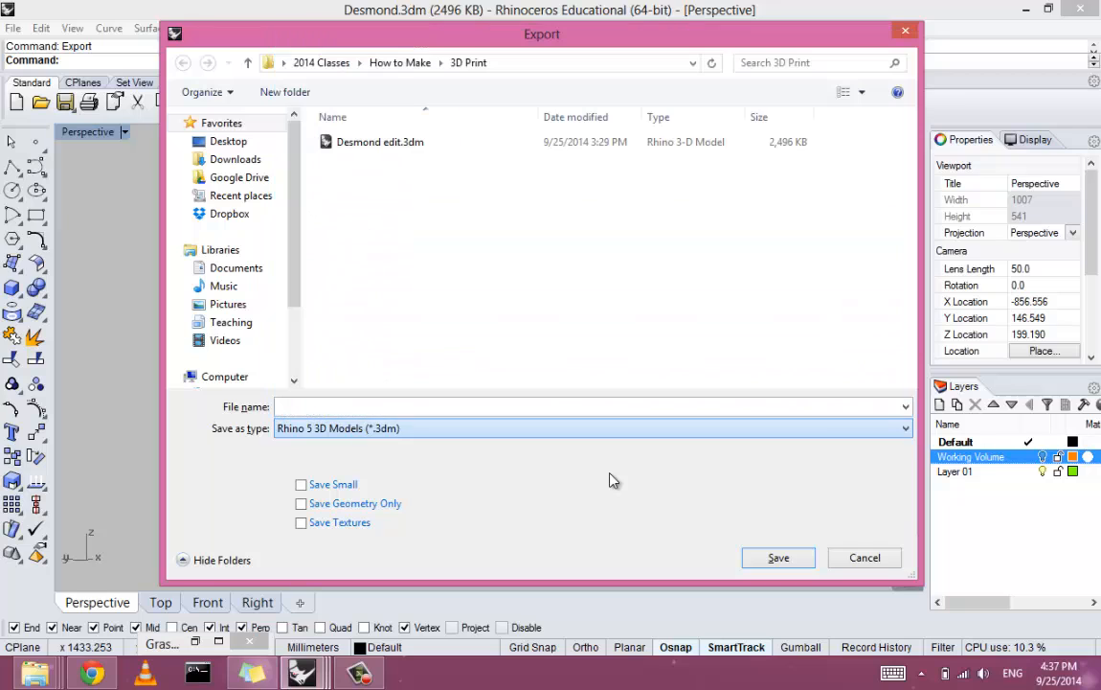
Name the export file messy shoe and write it as a binary STL with open objects included
left_click(614, 407)
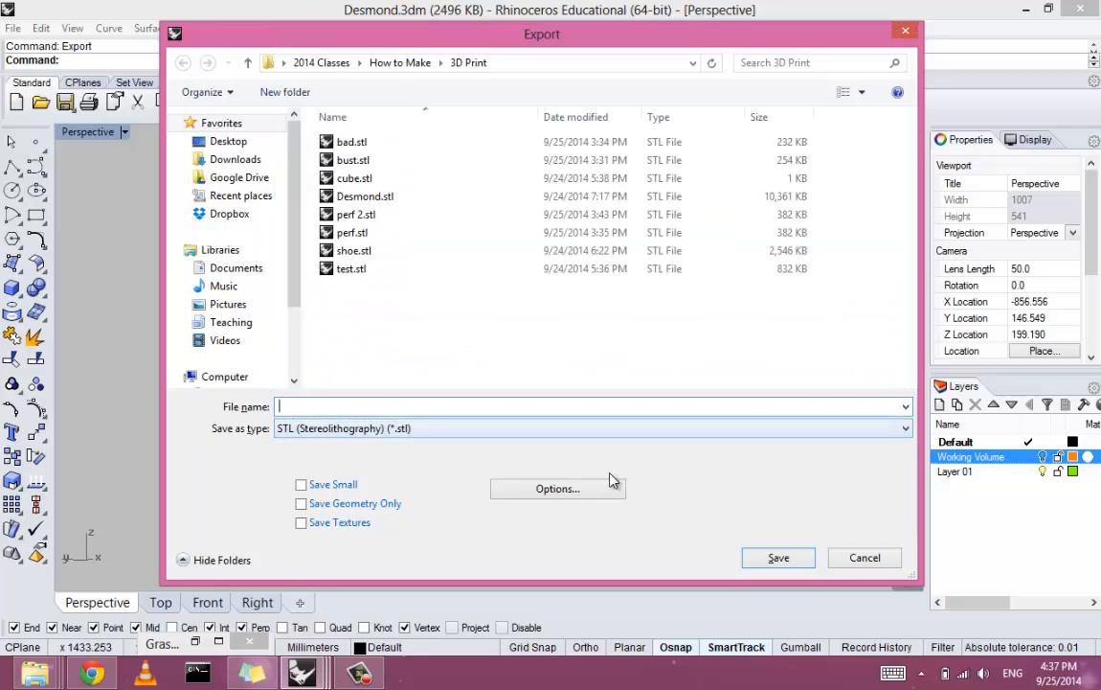
type("messy show")
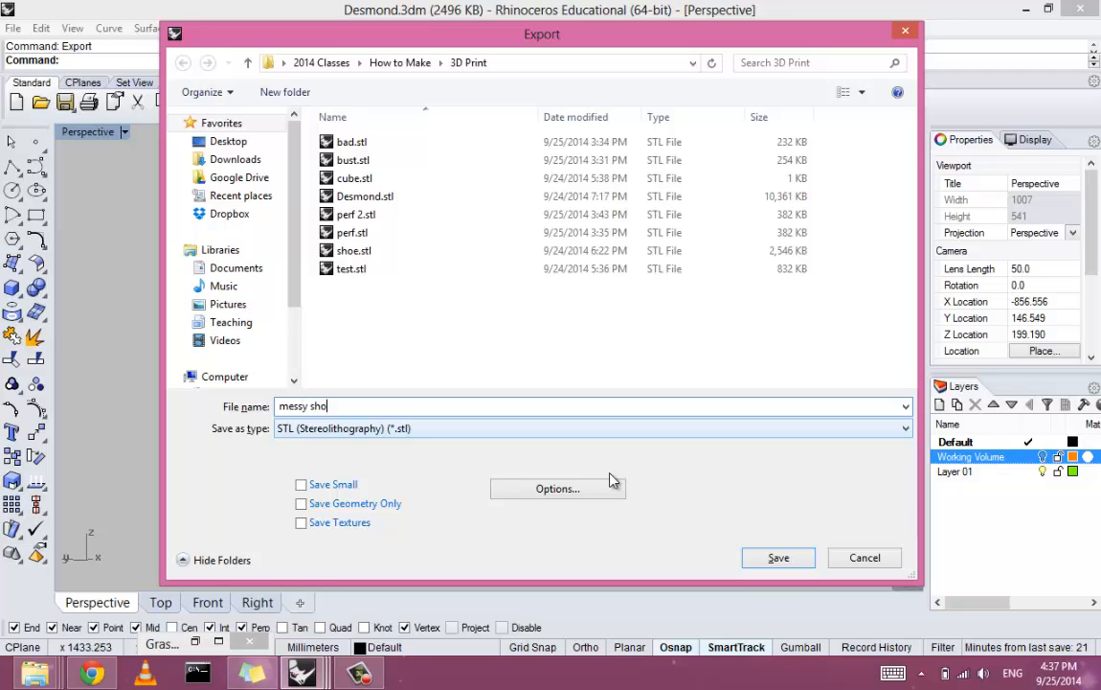
key("Return")
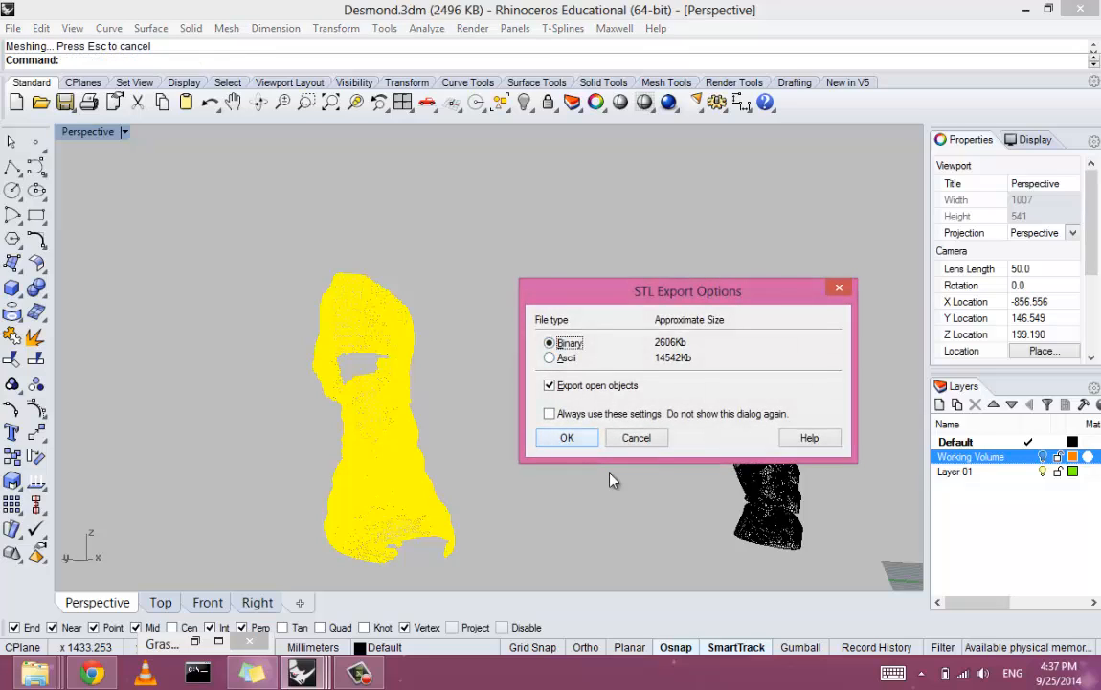
key("Tab")
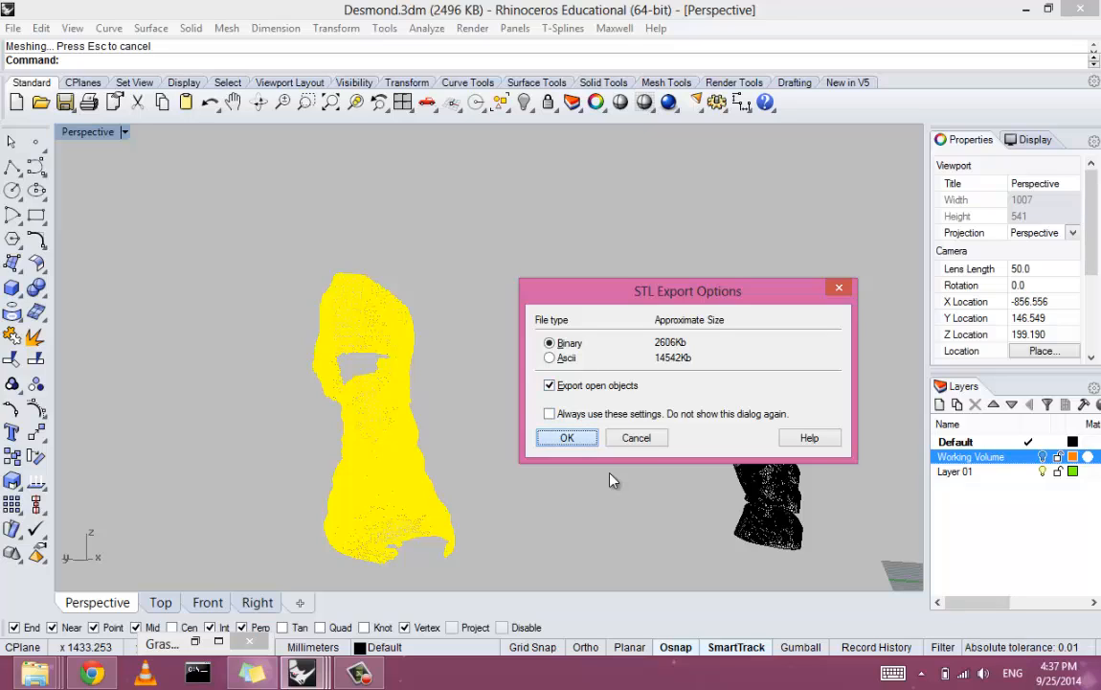
key("Return")
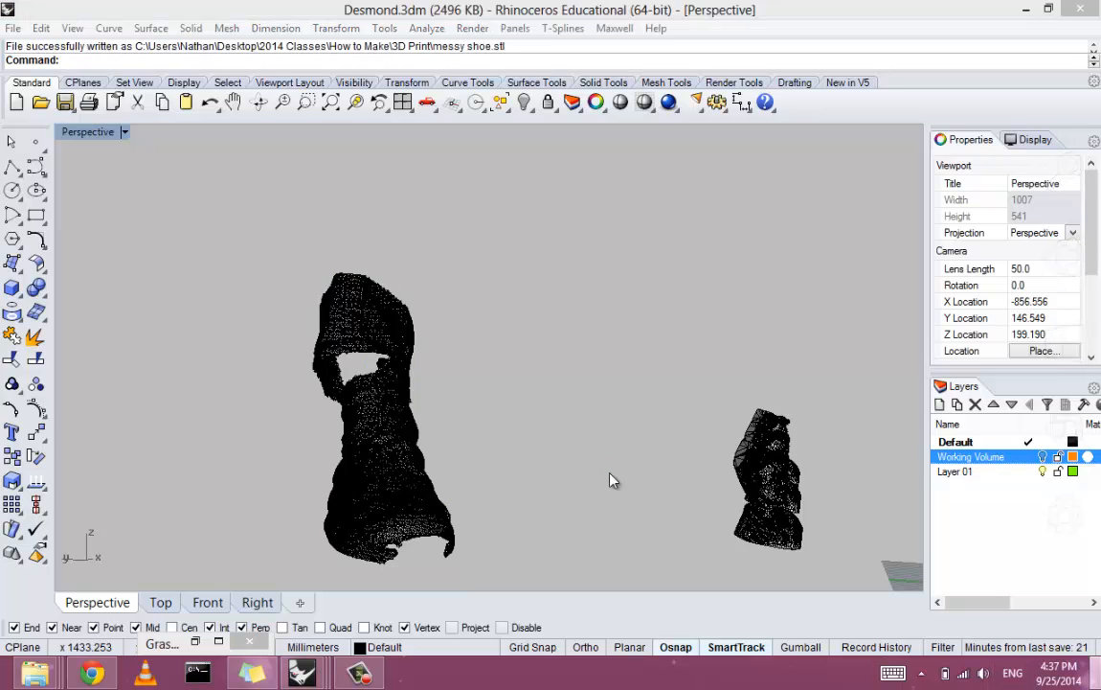
Switch to the desktop and launch Cura 14.07
key("super+d")
key("Down")
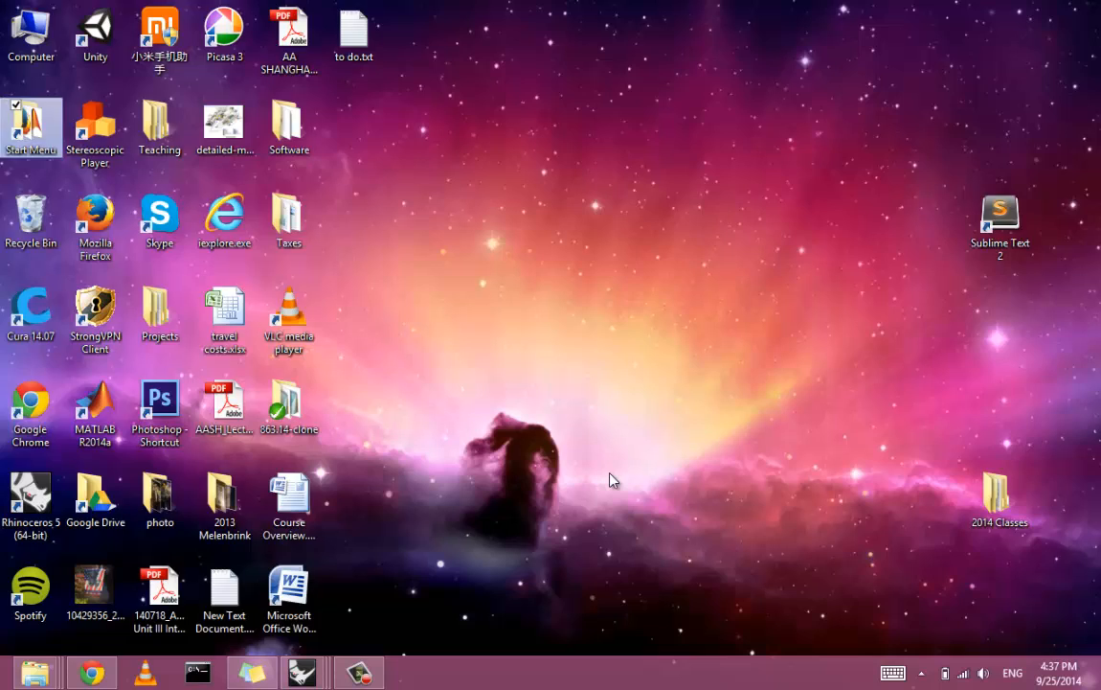
key("Down")
key("Right")
key("Right")
key("Left")
key("Right")
key("Right")
key("Left")
key("Left")
key("Down")
key("Left")
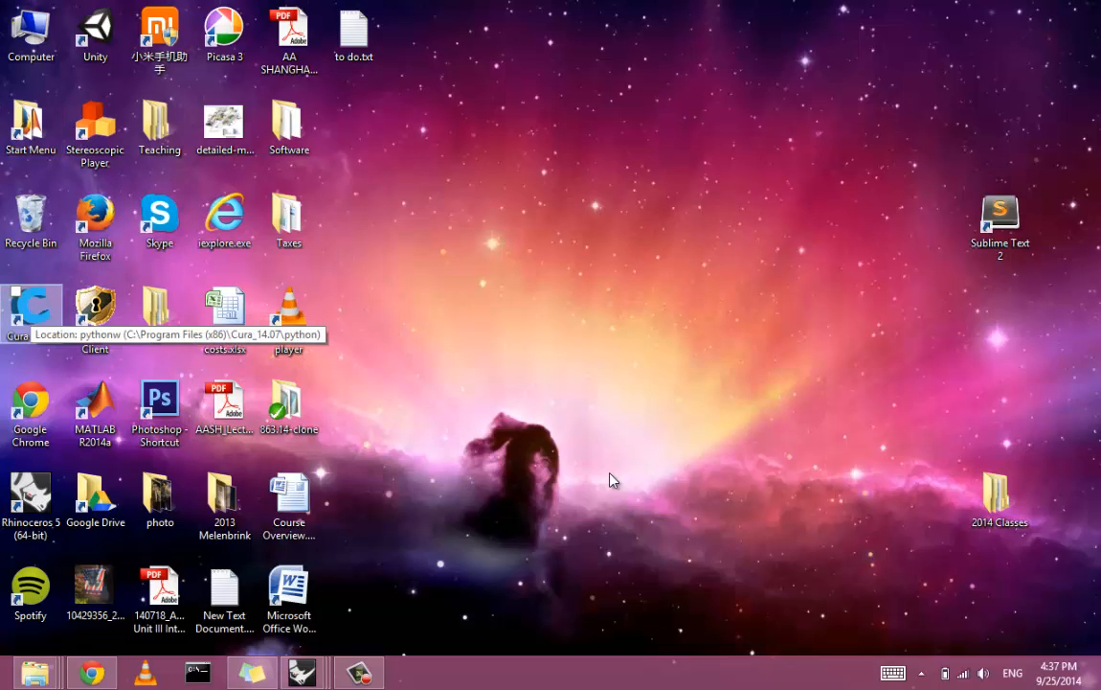
key("Return")
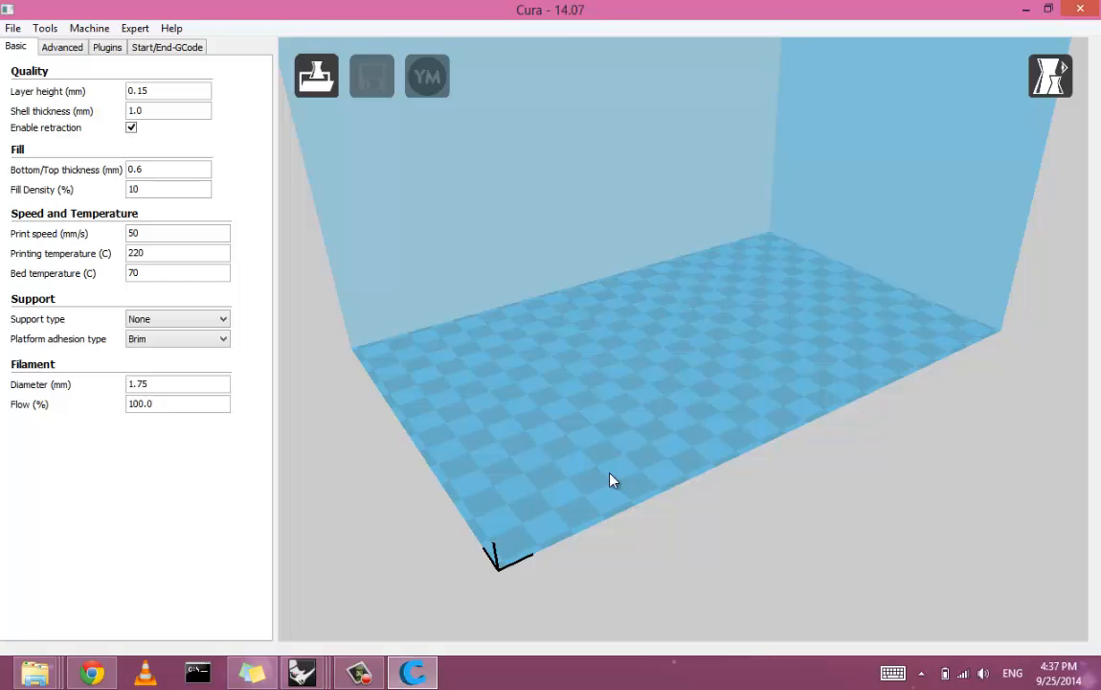
Load the model messy shoe.stl from the 3D Print folder
key("ctrl+l")
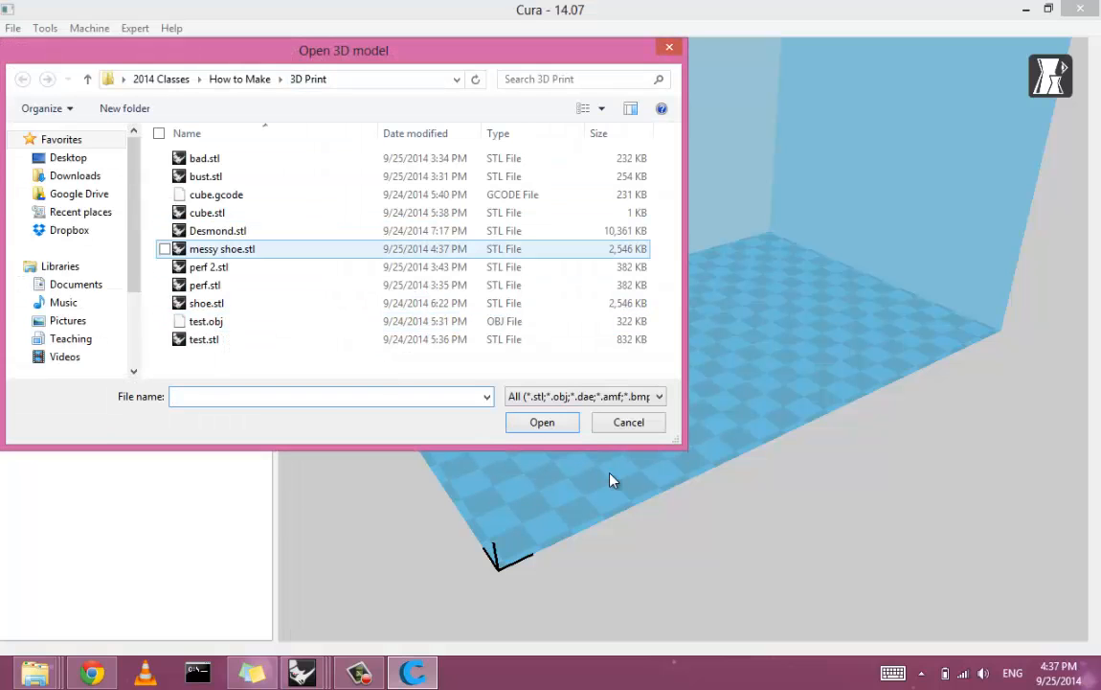
left_click(222, 249)
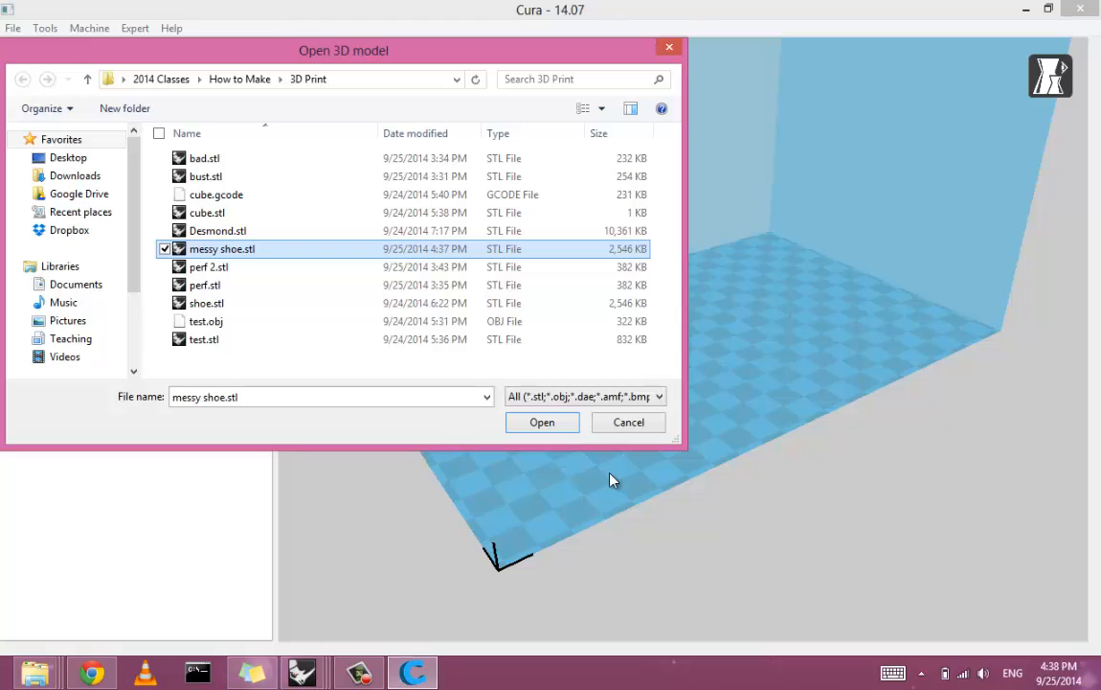
key("Return")
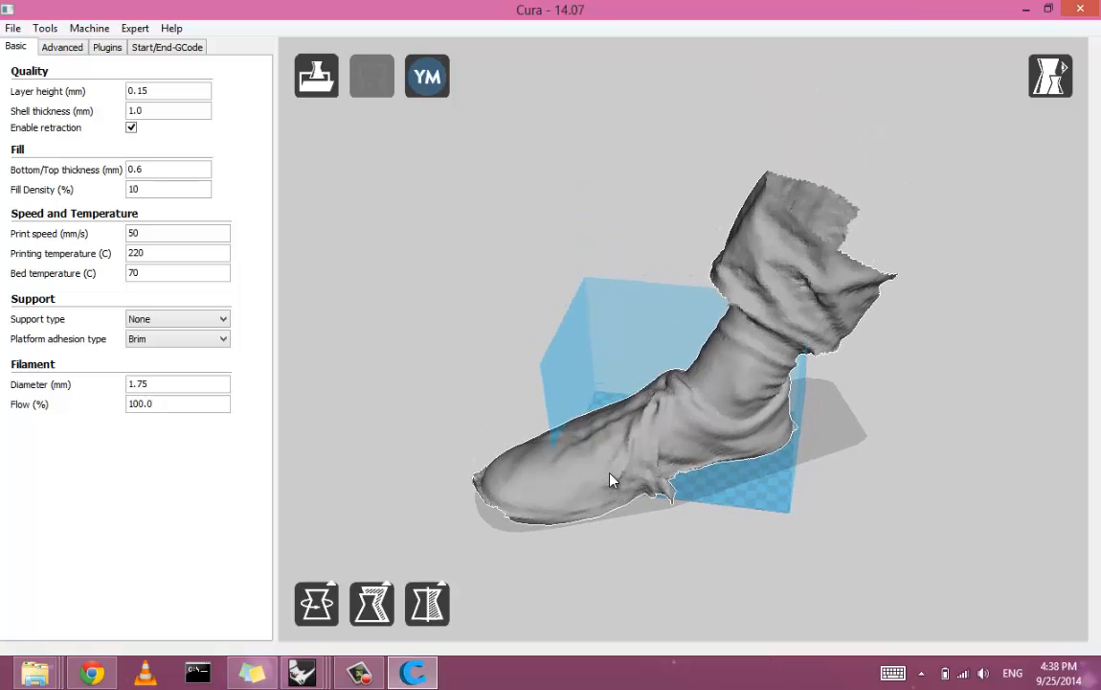
Scale the shoe model uniformly to 0.20 so it fits inside the build volume, and deselect it
left_click(372, 605)
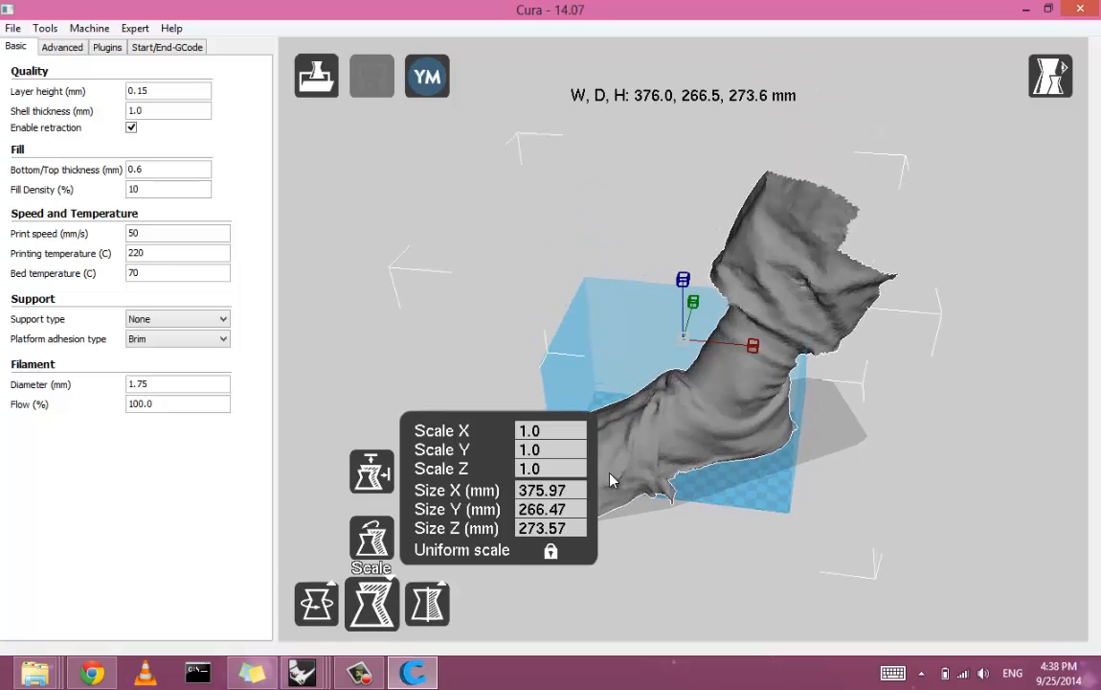
left_click_drag(682, 278, 683, 324)
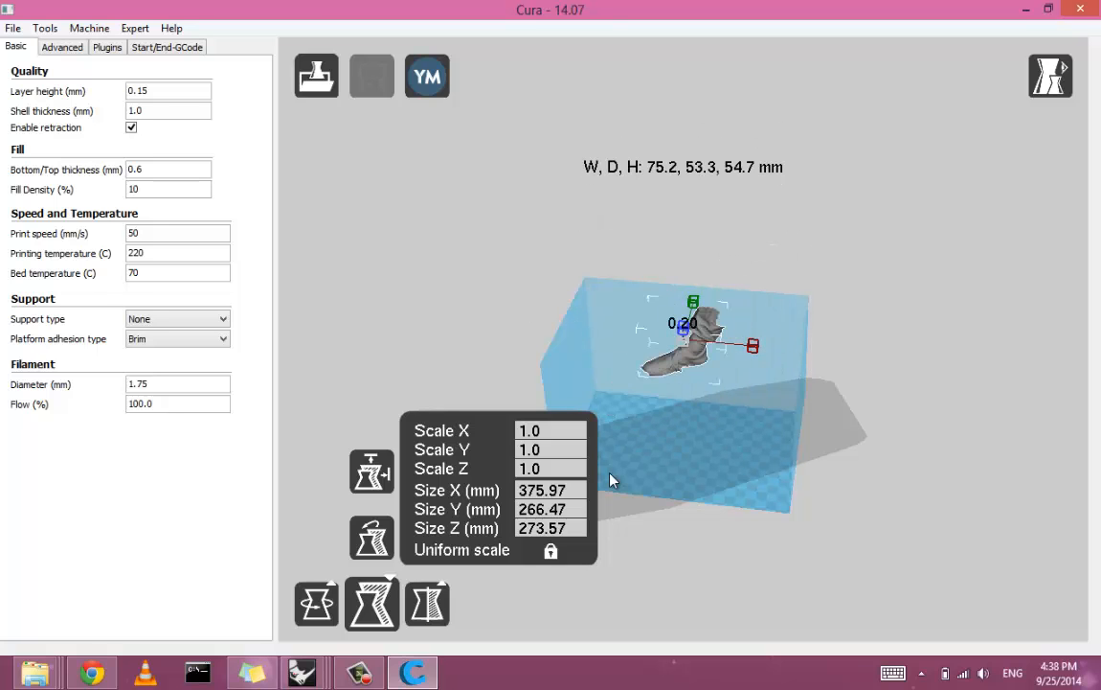
left_click(614, 479)
Examine the scaled shoe on the build platform from above, from the sides and up close
scroll(614, 479, "up", 5)
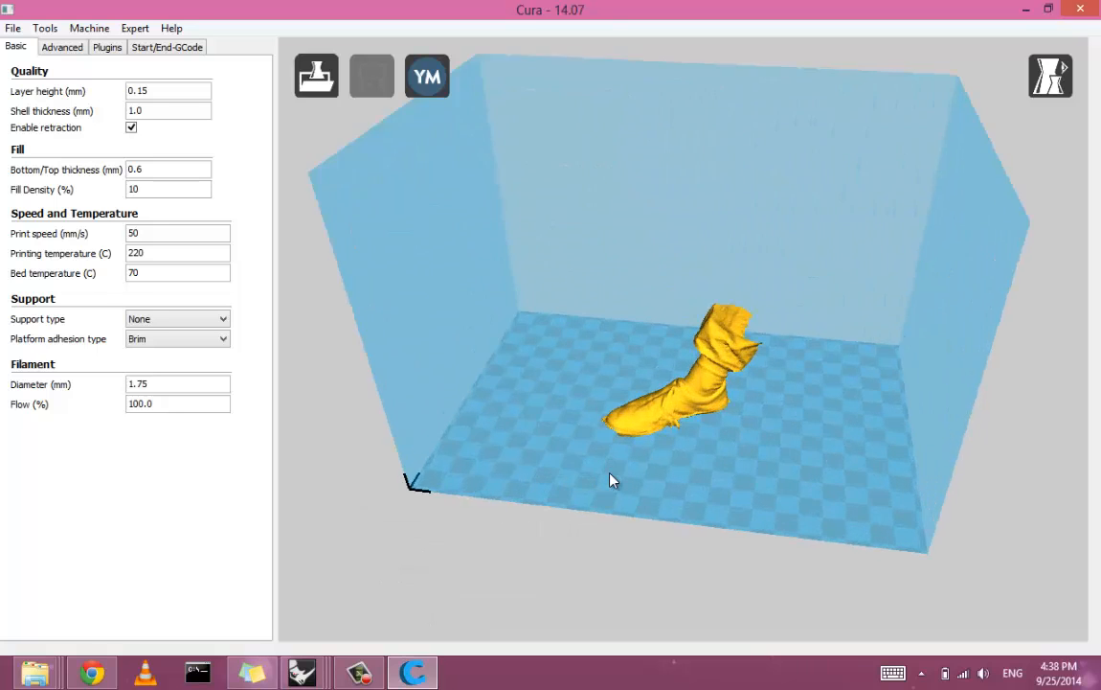
right_click_drag(613, 480, 614, 480)
scroll(614, 480, "up", 5)
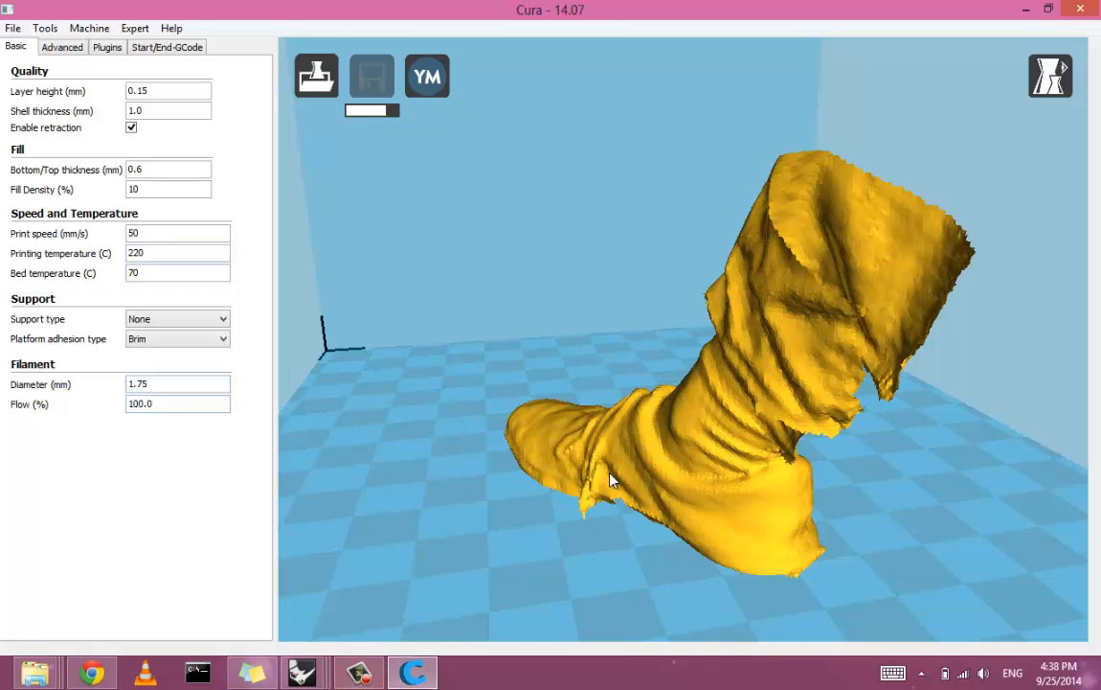
scroll(613, 479, "down", 5)
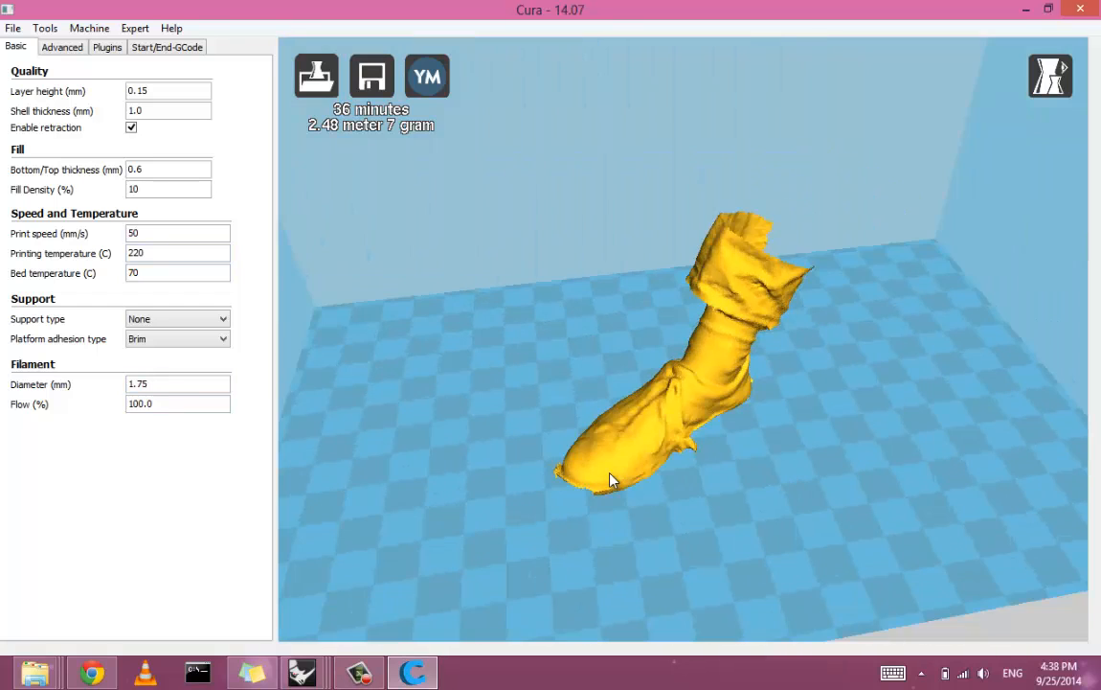
left_click(613, 479)
scroll(613, 479, "down", 3)
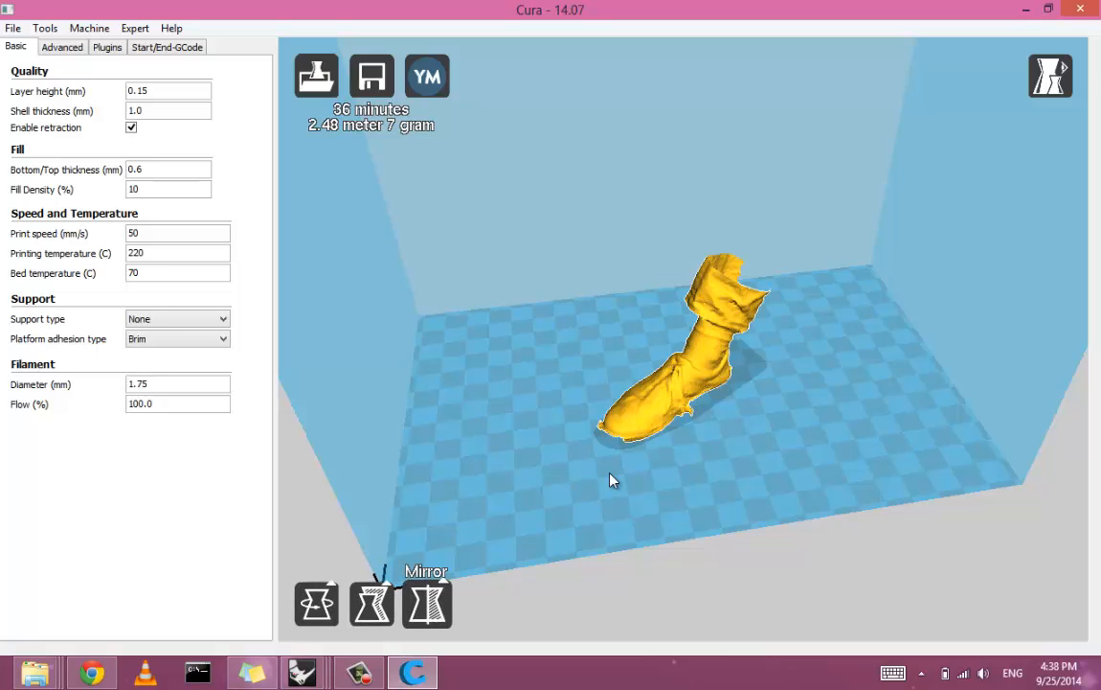
right_click_drag(610, 473, 538, 473)
left_click(611, 473)
right_click_drag(610, 473, 628, 490)
left_click(610, 473)
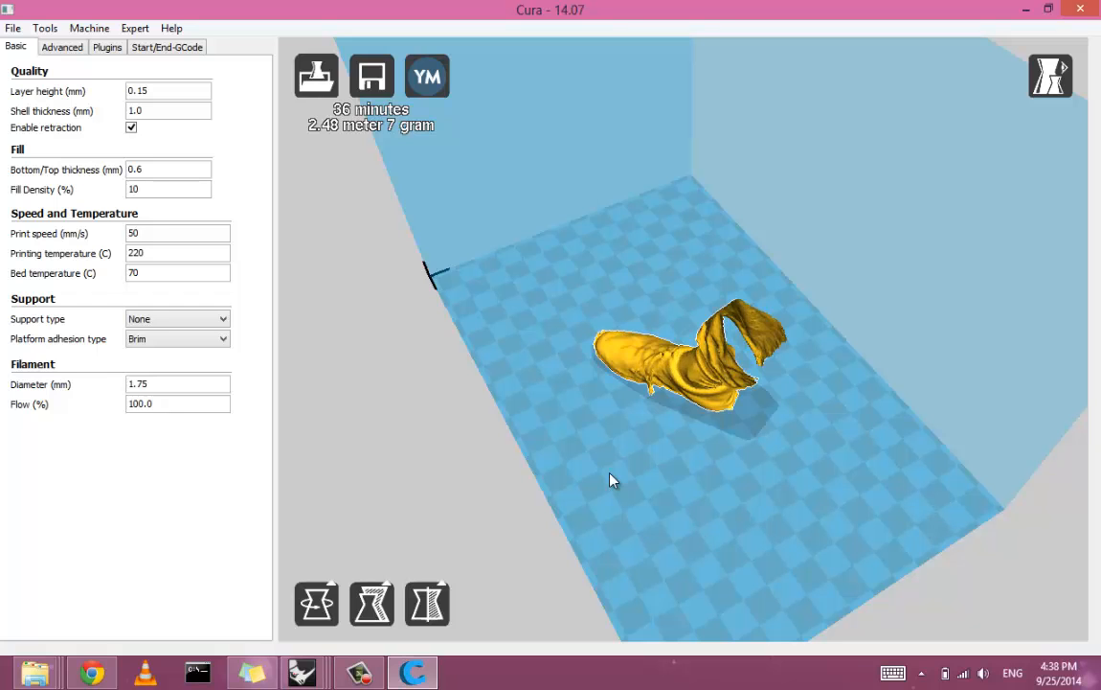
right_click_drag(610, 473, 550, 425)
scroll(610, 473, "up", 5)
scroll(610, 473, "down", 5)
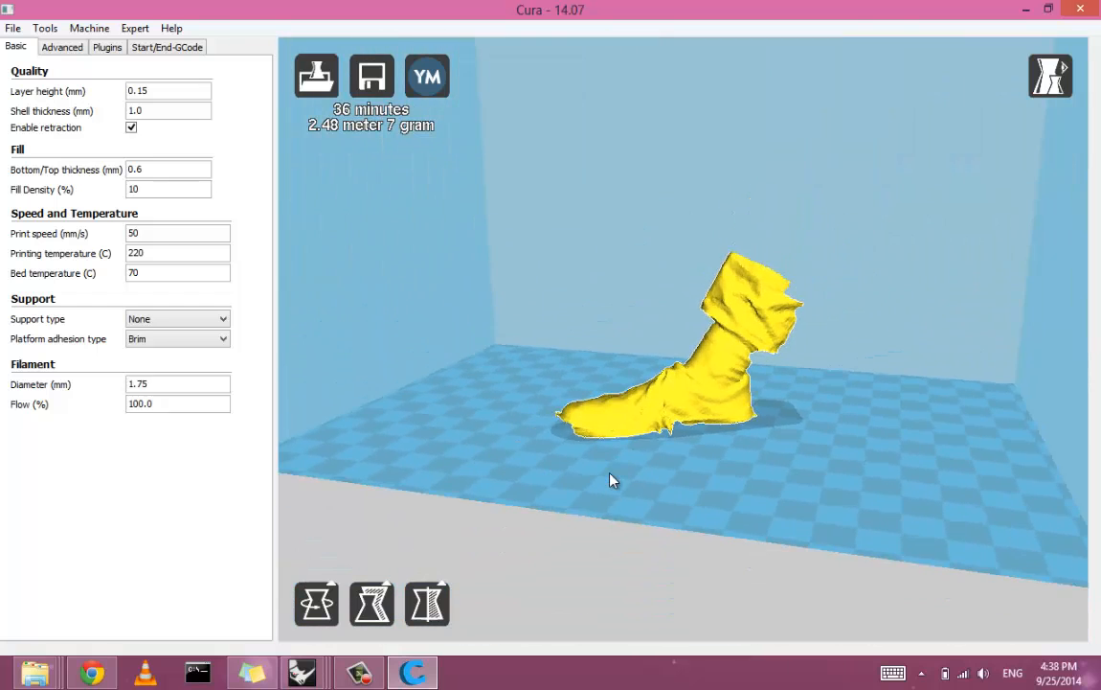
mouse_move(611, 473)
right_mouse_down()
mouse_move(653, 465)
mouse_move(613, 480)
right_mouse_up()
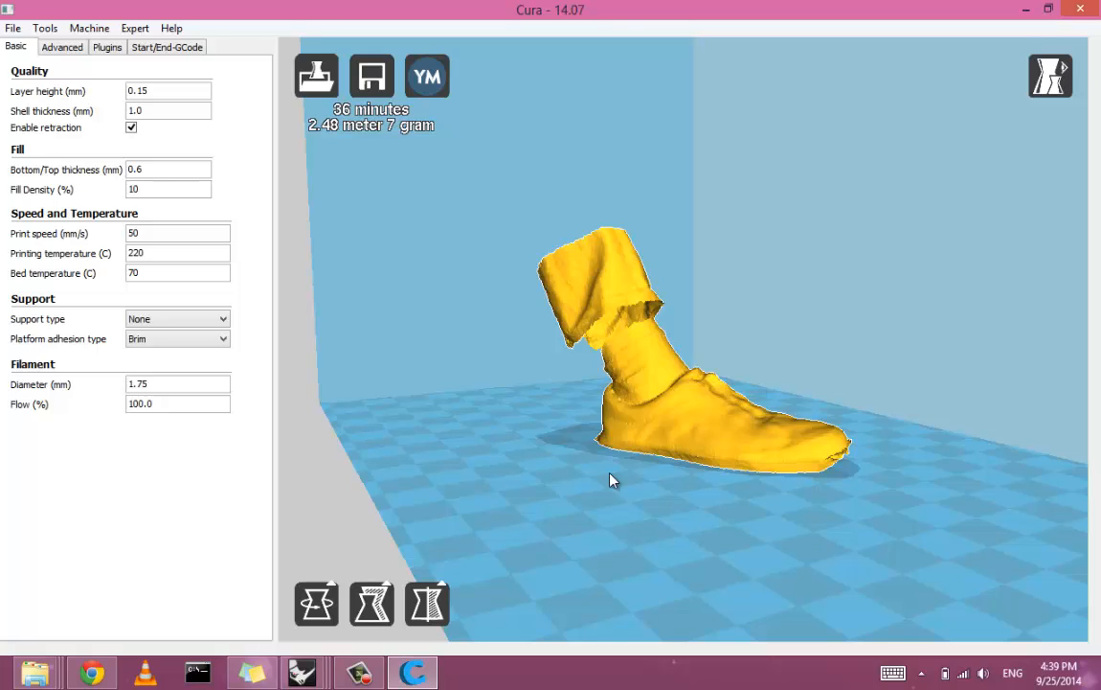
Switch the shoe to the layers view and inspect its sliced toolpath from both sides
left_click(1051, 77)
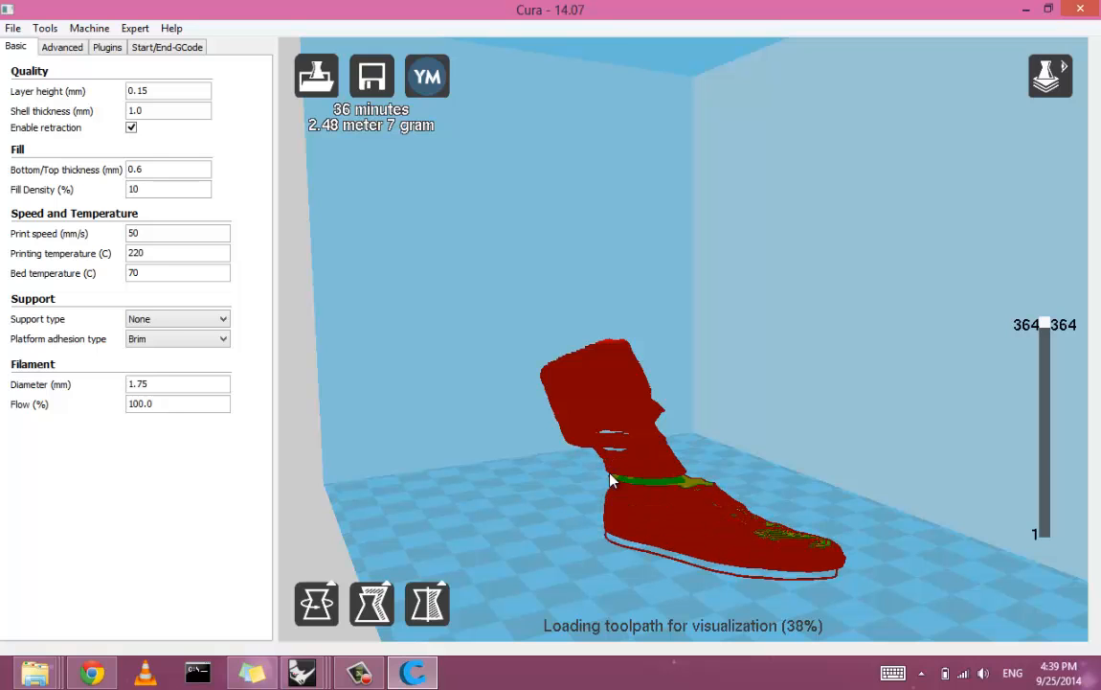
right_click_drag(610, 473, 610, 473)
scroll(610, 479, "up", 2)
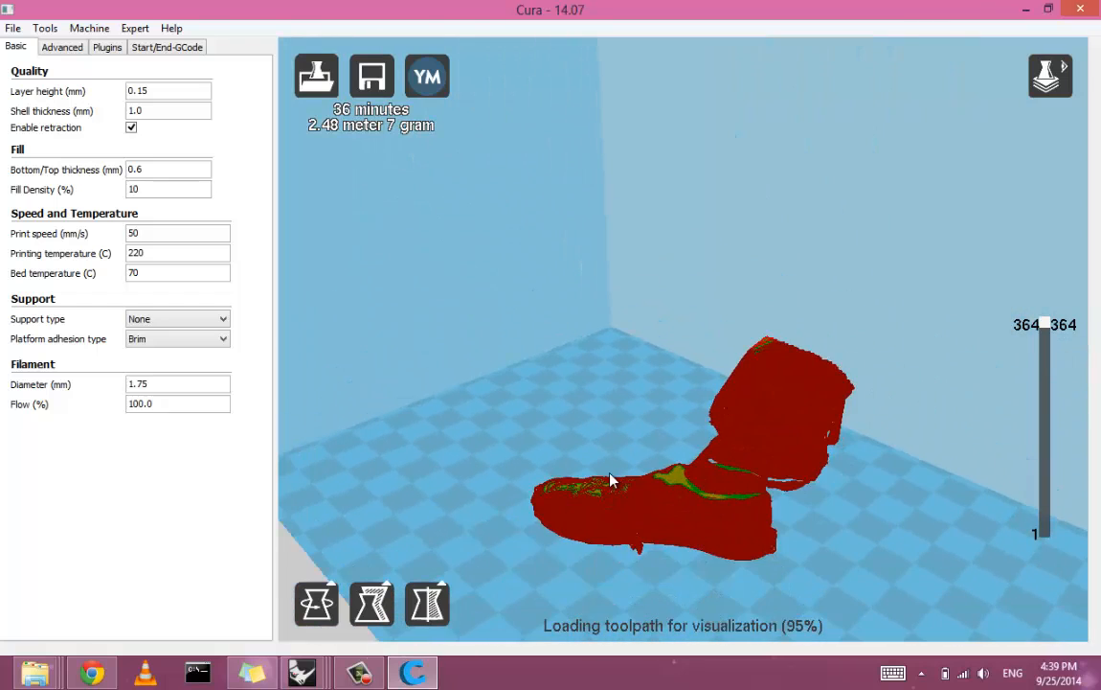
scroll(613, 480, "down", 3)
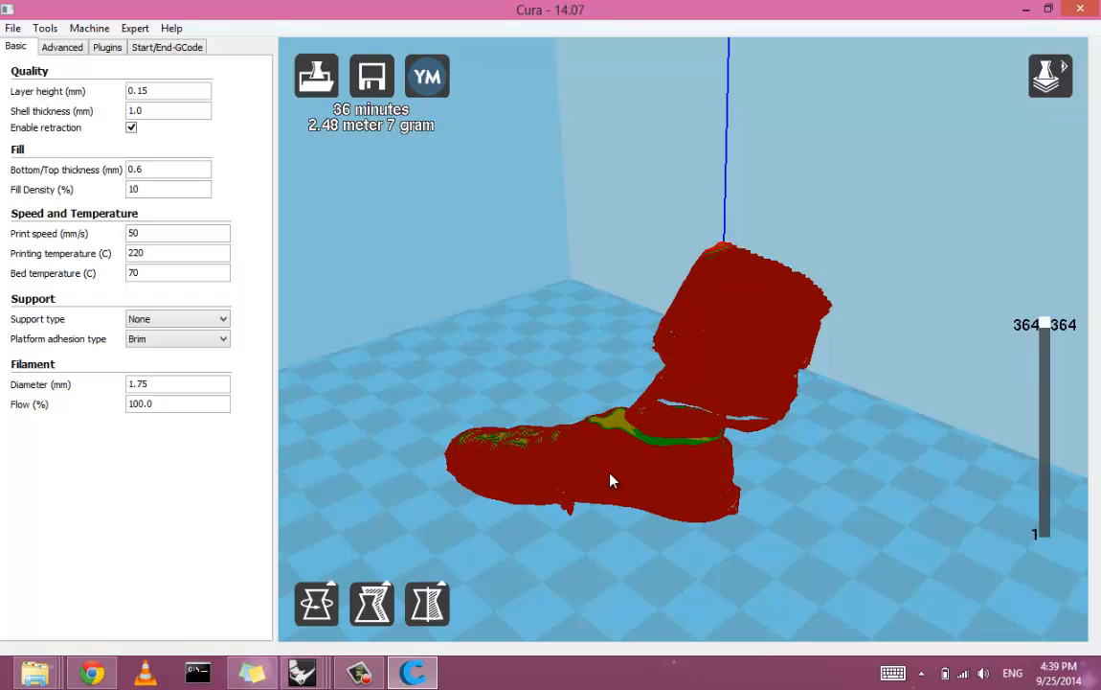
Step the visible layers down from the top of the shoe to layer 17, and return up to layer 23
key("Down")
key("Down")
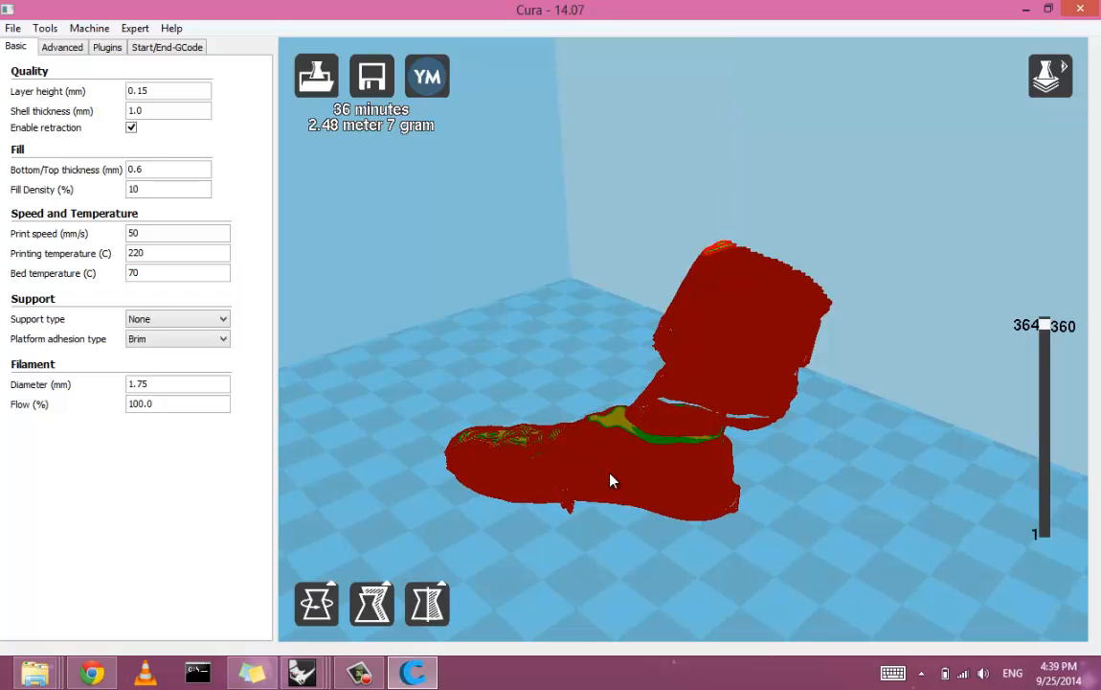
key("Down")
key("Down")
key("Down")
key("Down")
key("Down")
key("Down")
key("Down")
key("Down")
key("Down")
key("Down")
key("Down")
key("Down")
key("Down")
key("Down")
key("Down")
key("Down")
key("Down")
key("Down")
key("Down")
key("Down")
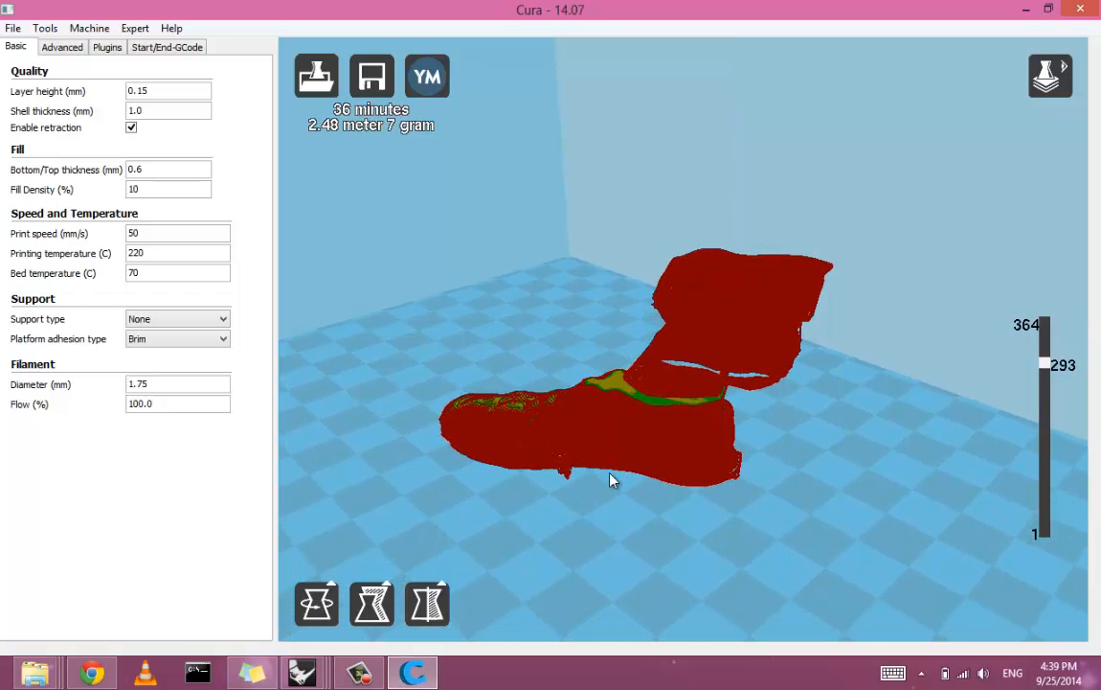
key("Down")
key("Down")
key("Down")
key("Down")
key("Down")
key("Down")
key("Down")
key("Down")
key("Down")
key("Down")
key("Down")
key("Down")
key("Down")
key("Down")
key("Down")
key("Down")
key("Down")
key("Down")
key("Down")
key("Down")
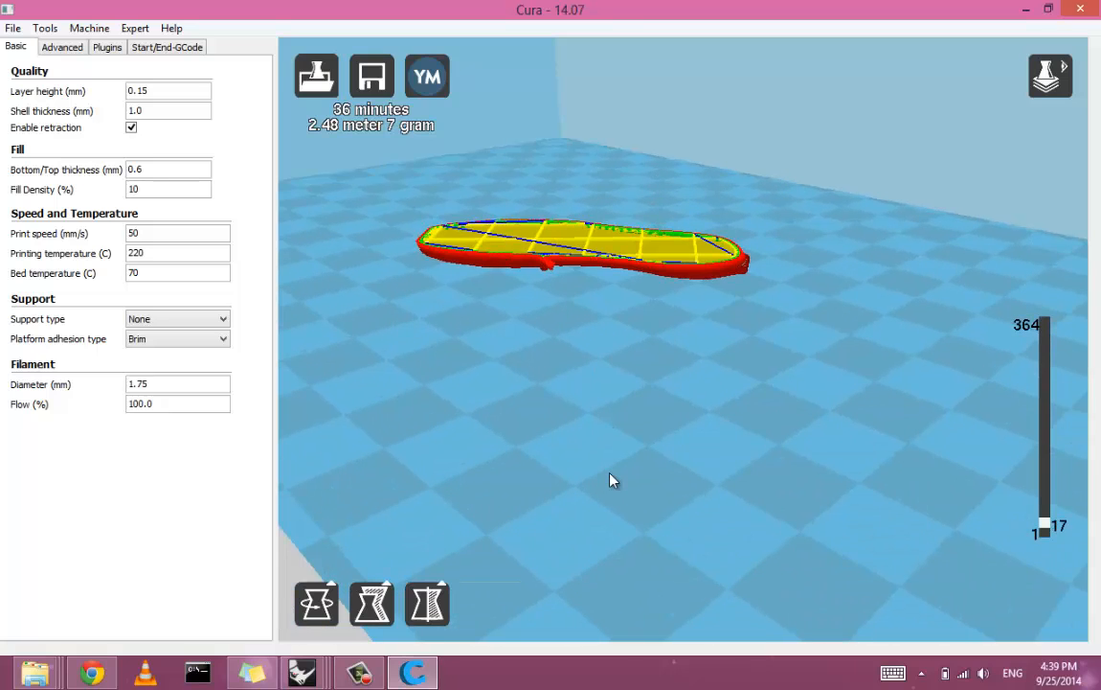
key("Up")
key("Up")
key("Up")
key("Up")
key("Up")
key("Up")
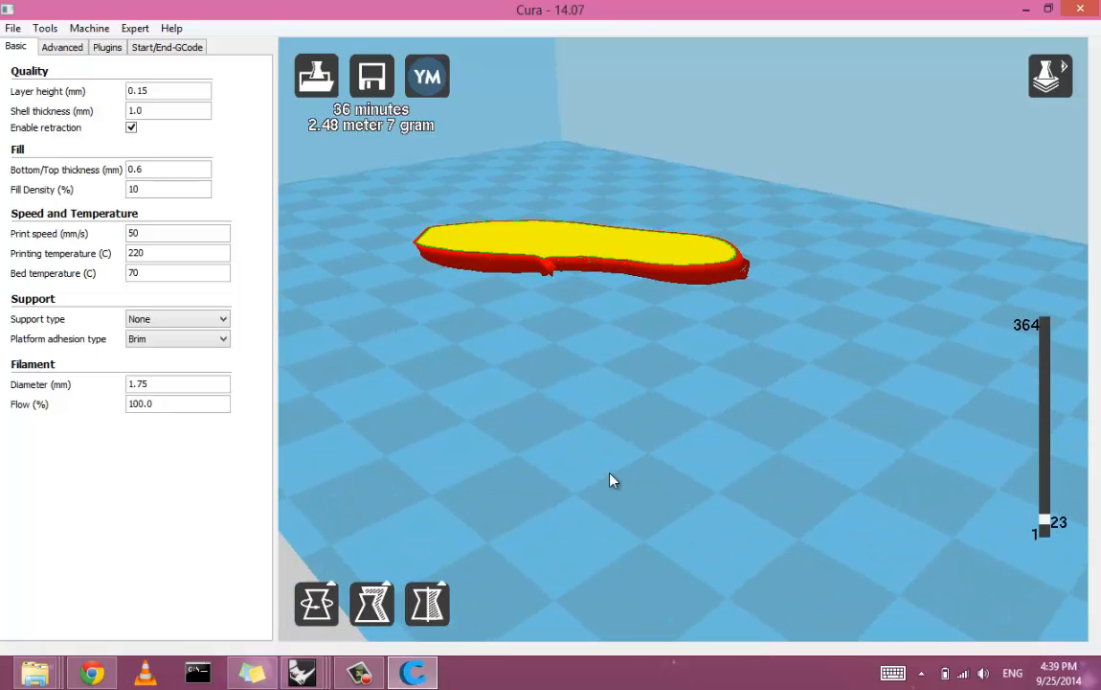
Step down from layer 23 to layer 6 in a close-up of the sole
right_click_drag(613, 480, 618, 450)
scroll(612, 480, "up", 3)
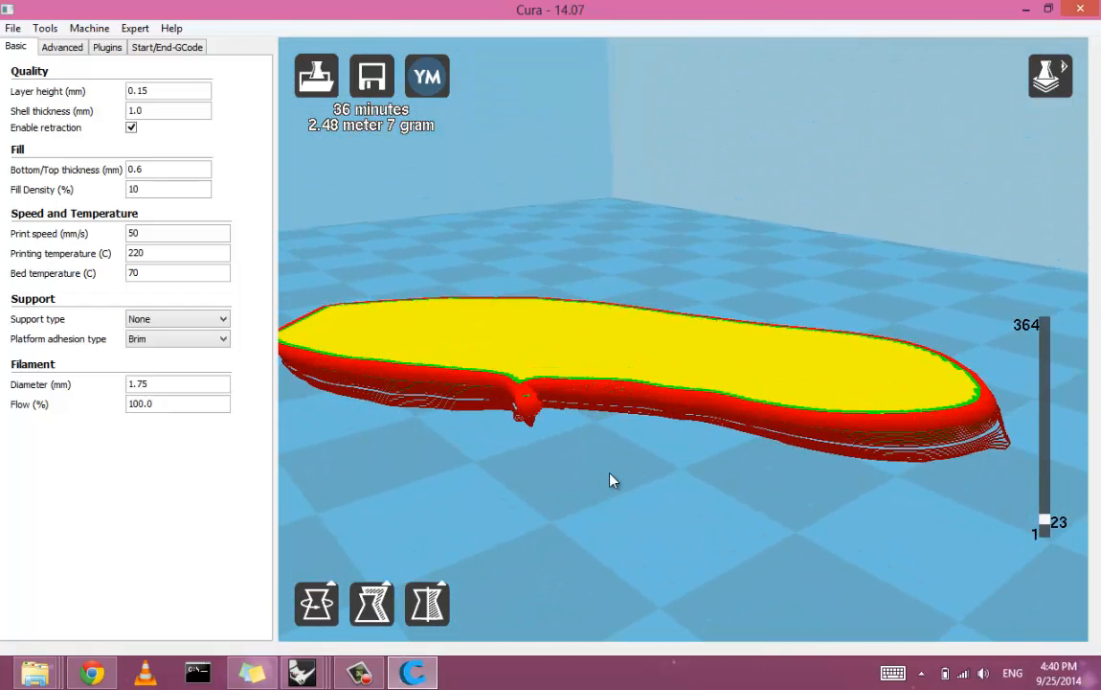
key("Down")
key("Down")
key("Down")
key("Down")
key("Down")
key("Down")
key("Down")
key("Down")
key("Down")
key("Down")
key("Down")
key("Down")
key("Down")
key("Down")
key("Down")
key("Down")
key("Down")
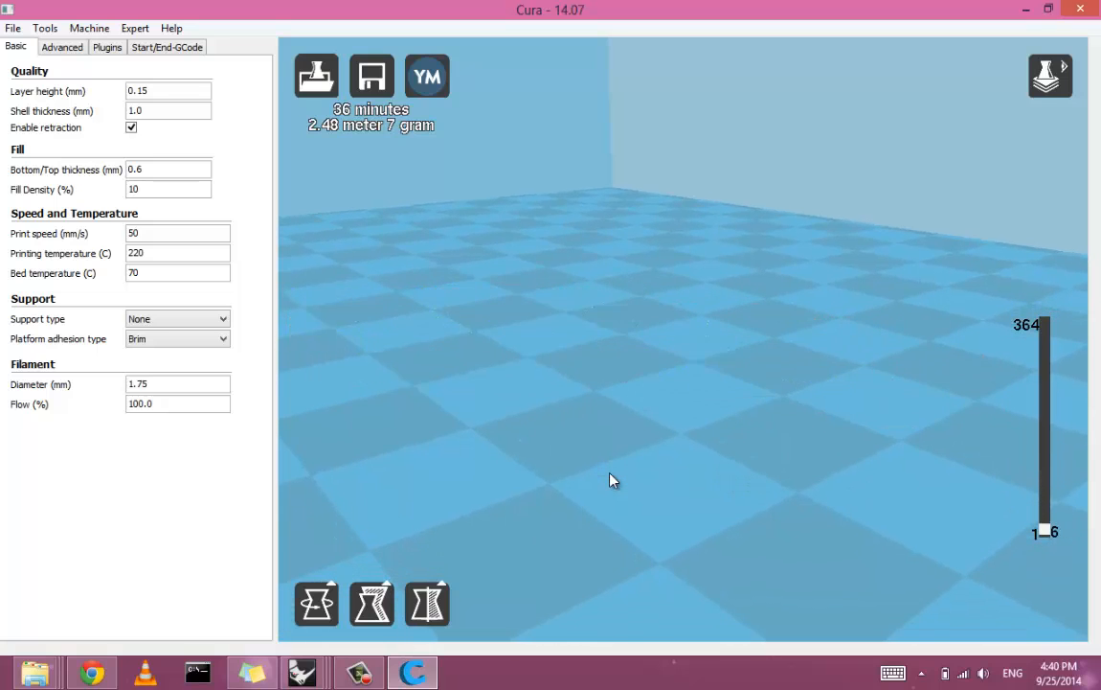
Step back up to layer 24 and inspect the sole's solid fill and outline from the heel, the side and above
key("Up")
key("Up")
key("Up")
key("Up")
key("Up")
key("Up")
key("Up")
key("Up")
key("Up")
key("Up")
key("Up")
key("Up")
key("Up")
key("Up")
key("Up")
key("Up")
key("Up")
key("Up")
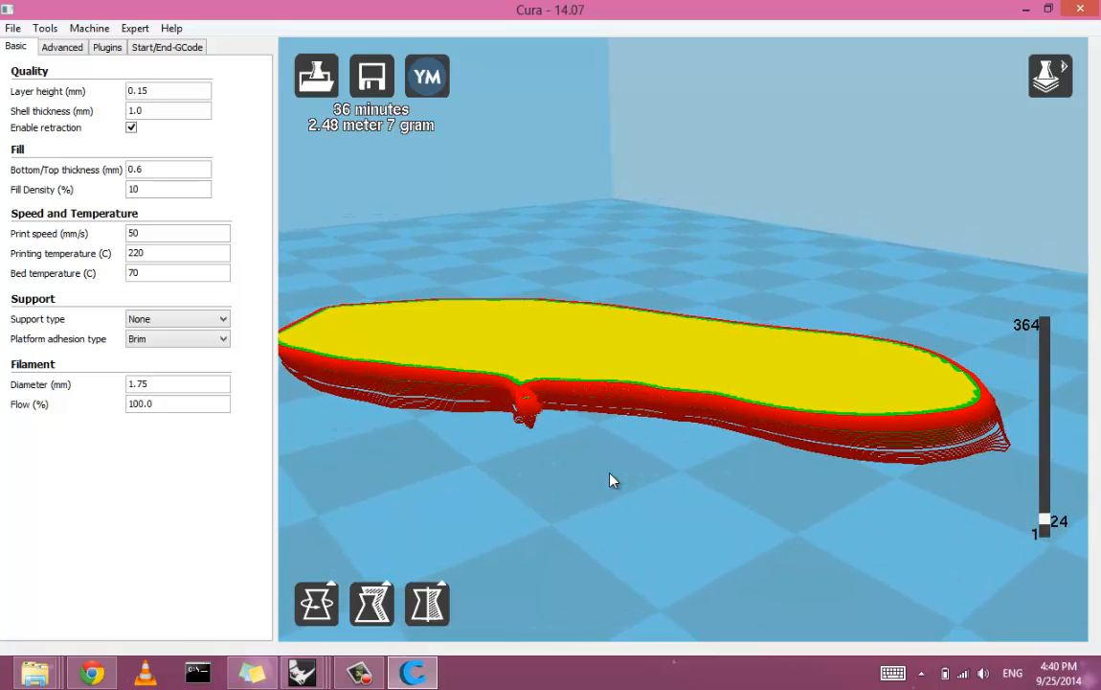
right_click_drag(610, 473, 542, 484)
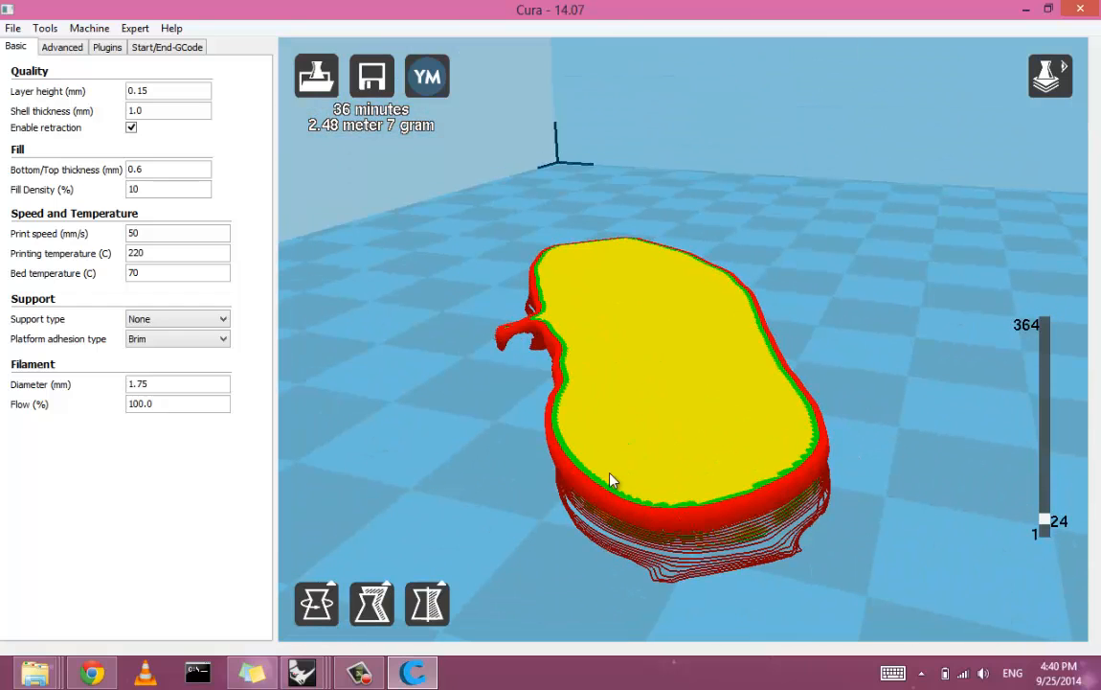
right_click_drag(610, 473, 656, 466)
scroll(613, 479, "up", 3)
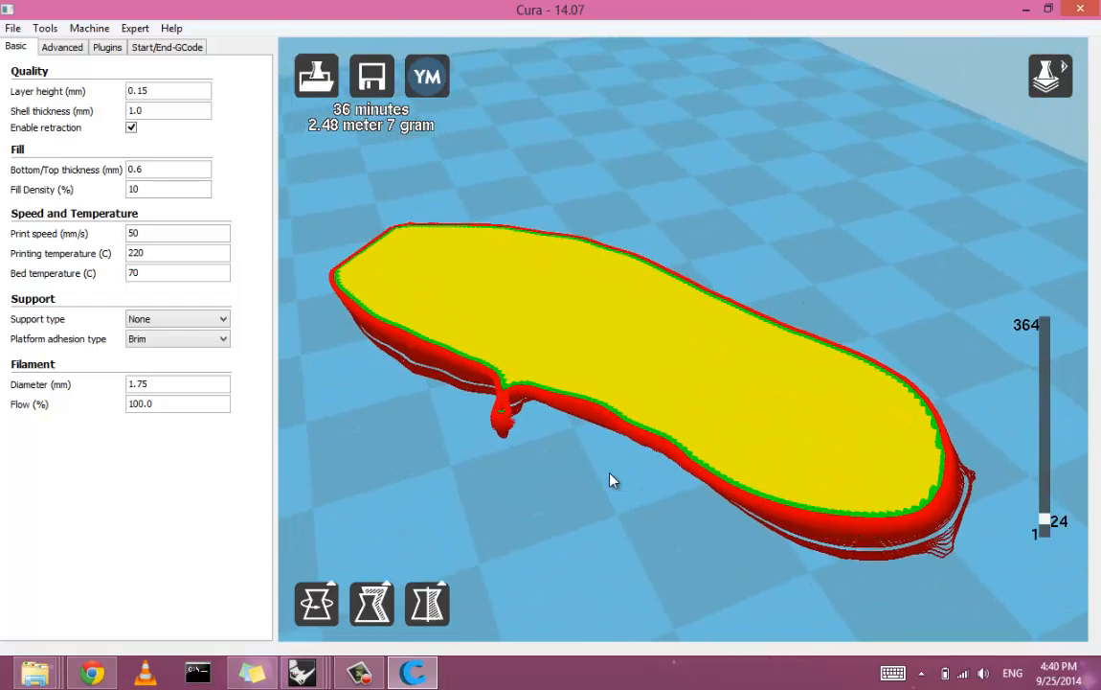
scroll(613, 479, "up", 2)
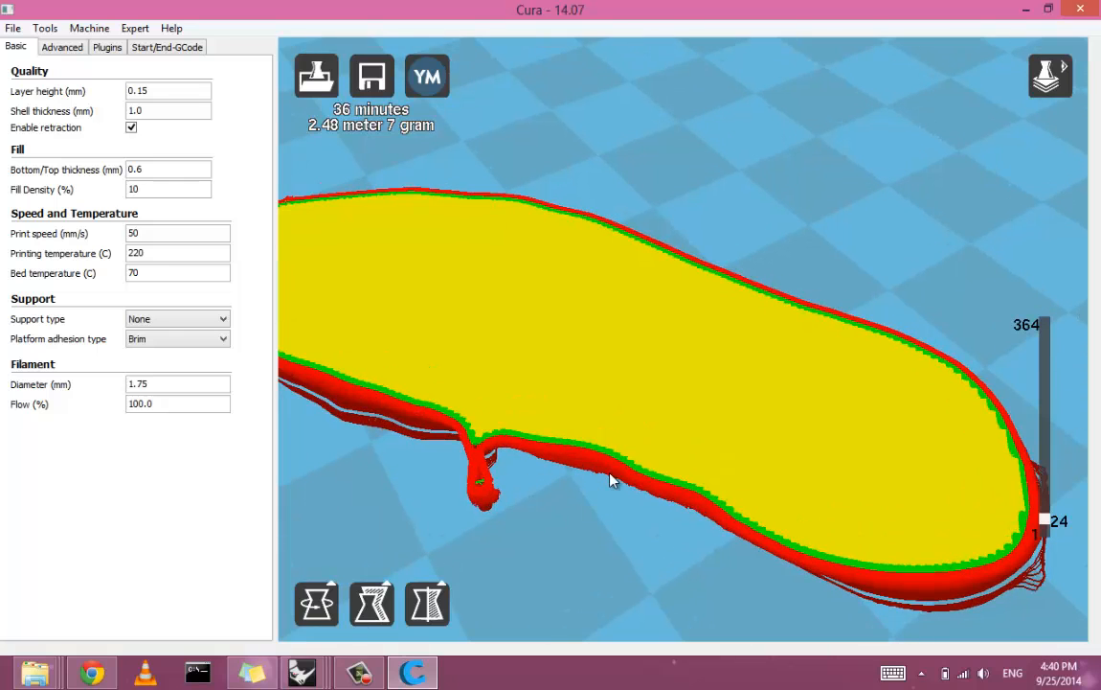
right_click_drag(610, 473, 582, 463)
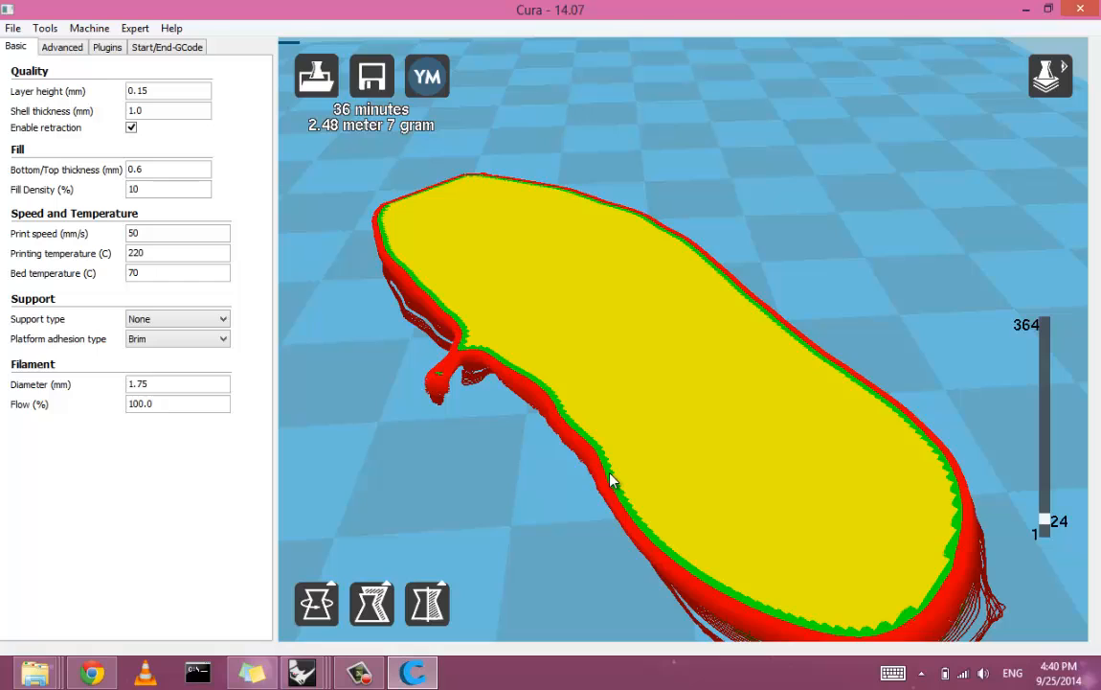
Step up to layer 48 to examine the infill grid inside the shoe, and return to layer 44
key("shift+Up")
key("shift+Up")
key("shift+Up")
key("shift+Up")
key("shift+Up")
key("shift+Up")
key("shift+Up")
key("shift+Up")
key("shift+Up")
key("shift+Up")
key("shift+Up")
key("shift+Up")
key("shift+Up")
key("shift+Up")
key("shift+Up")
key("shift+Up")
key("shift+Up")
key("shift+Up")
key("shift+Up")
key("shift+Up")
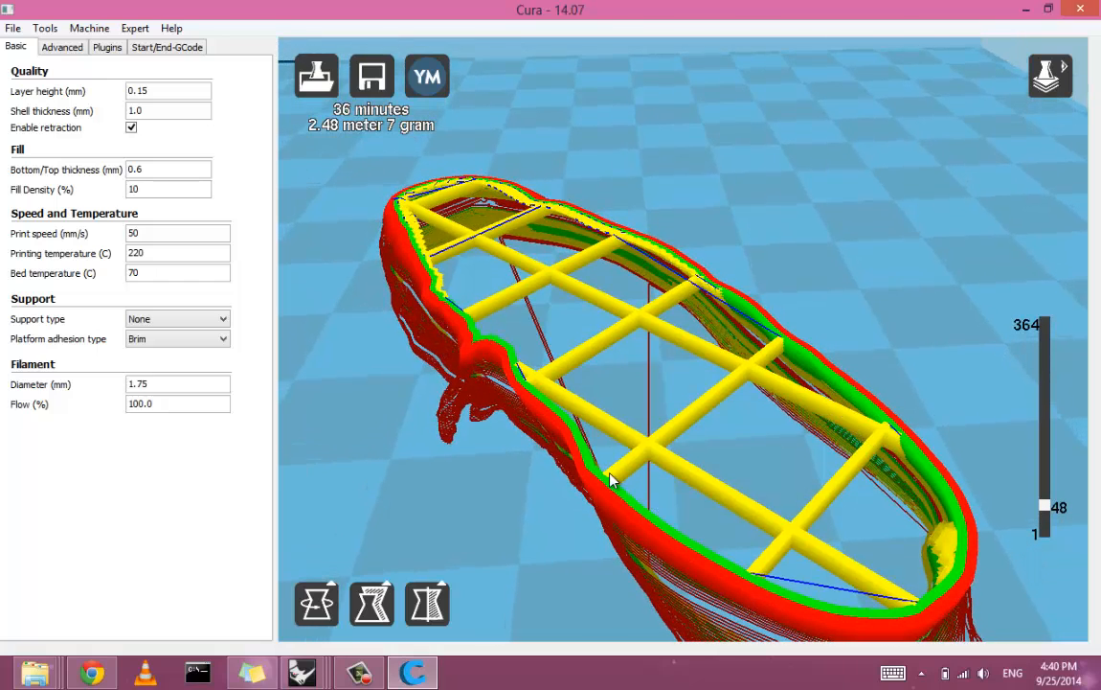
key("shift+Down")
key("shift+Down")
key("shift+Down")
key("shift+Down")
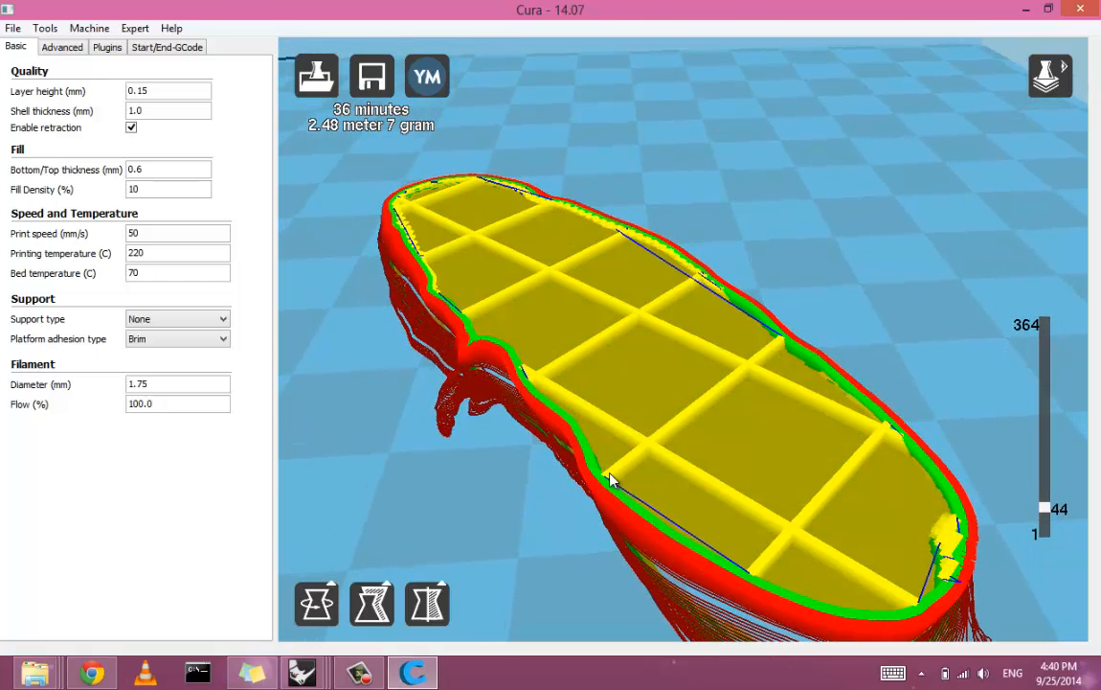
From a low side angle, step down from layer 44 to the lowest layers of the sole
mouse_move(610, 473)
right_mouse_down()
mouse_move(639, 440)
mouse_move(614, 452)
right_mouse_up()
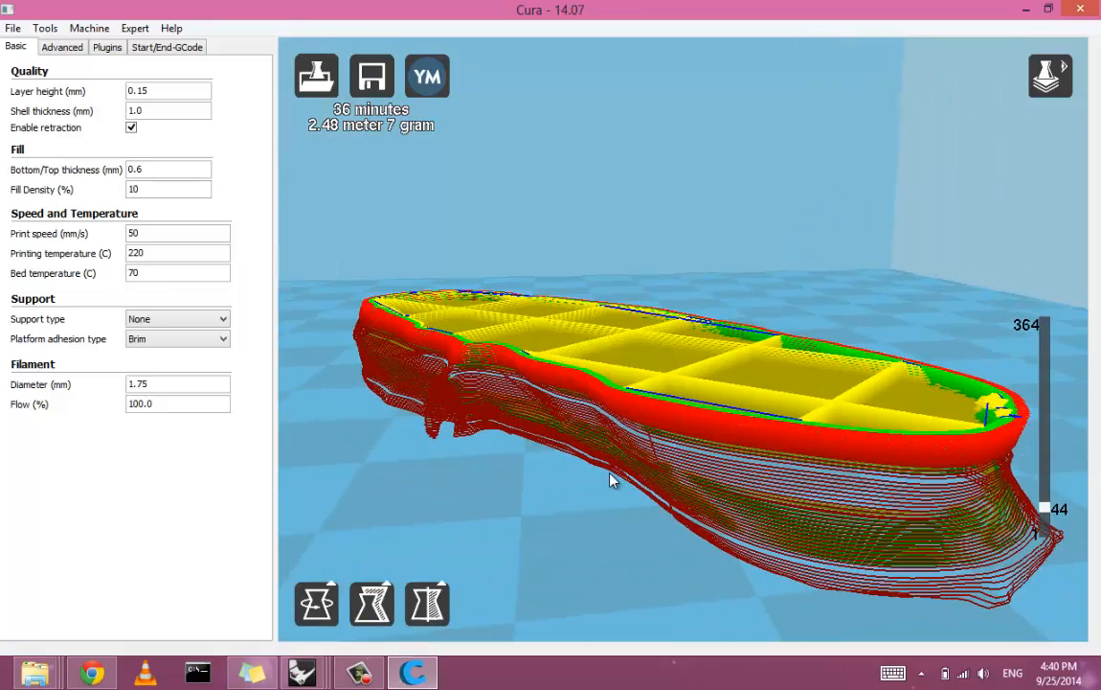
key("shift+Down")
key("shift+Down")
key("shift+Down")
key("shift+Down")
key("shift+Down")
key("shift+Down")
key("shift+Down")
key("shift+Down")
key("shift+Down")
key("shift+Down")
key("shift+Down")
key("shift+Down")
key("shift+Down")
key("shift+Down")
key("shift+Down")
key("shift+Down")
key("shift+Down")
key("shift+Down")
key("shift+Down")
key("shift+Down")
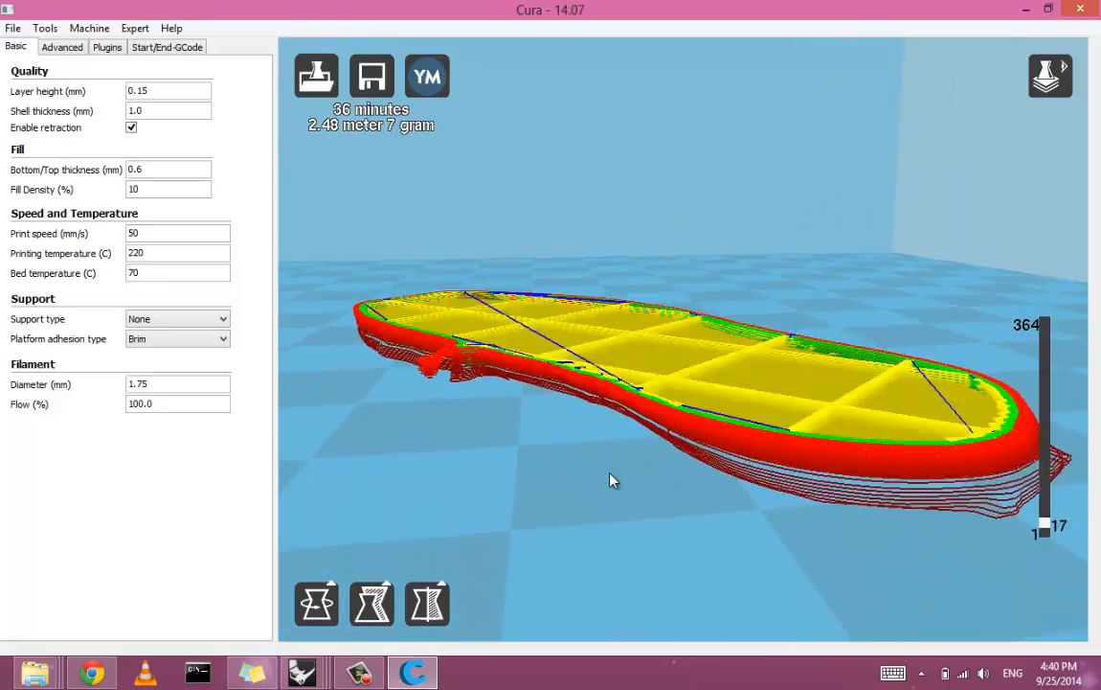
key("shift+Down")
key("shift+Down")
key("shift+Down")
key("shift+Down")
key("shift+Down")
key("shift+Down")
Step up from the lowest sole layers to layer 23 to follow how the sole is filled
key("shift+Up")
key("shift+Up")
key("shift+Up")
key("shift+Up")
key("shift+Up")
key("shift+Up")
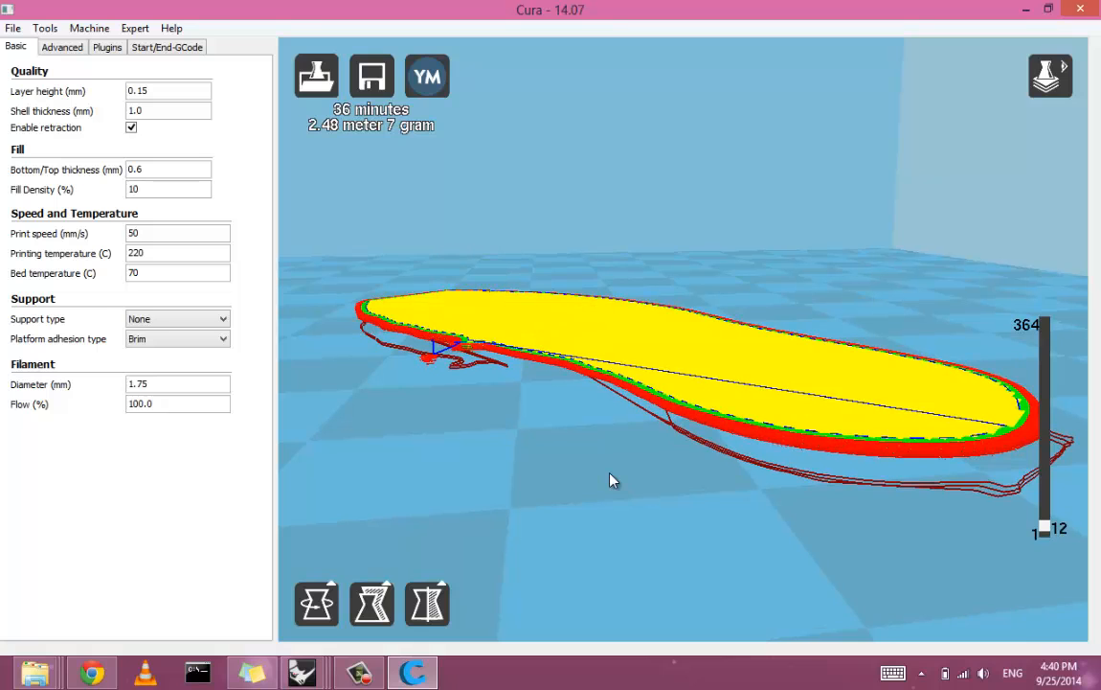
key("shift+Up")
key("shift+Up")
key("shift+Up")
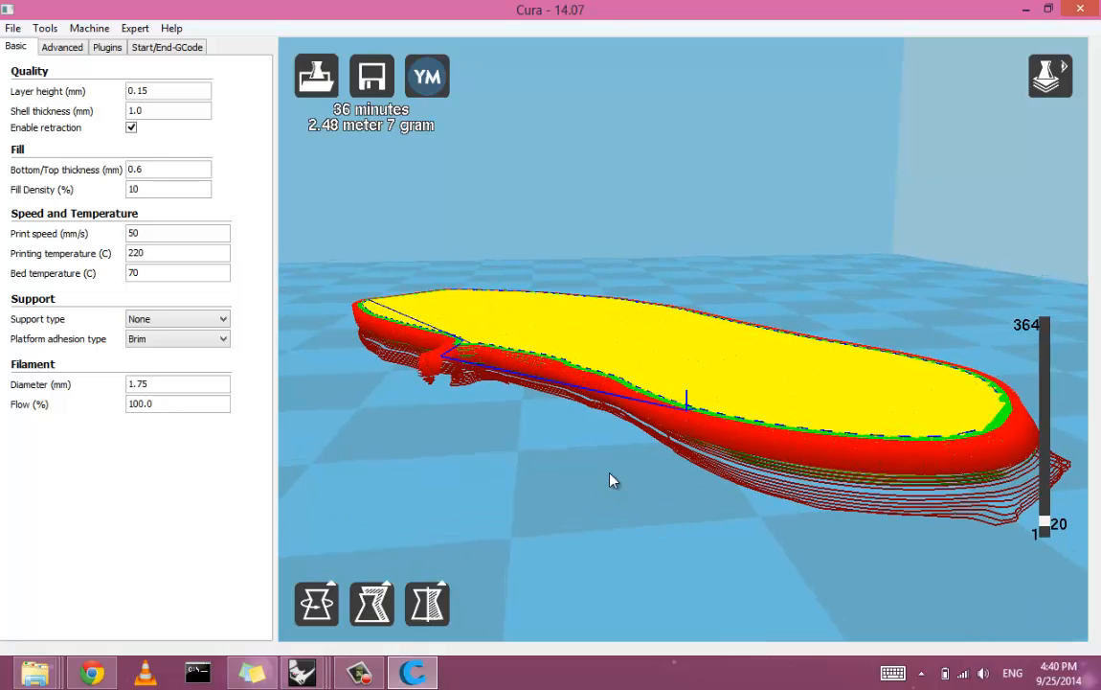
key("shift+Up")
key("shift+Up")
key("shift+Up")
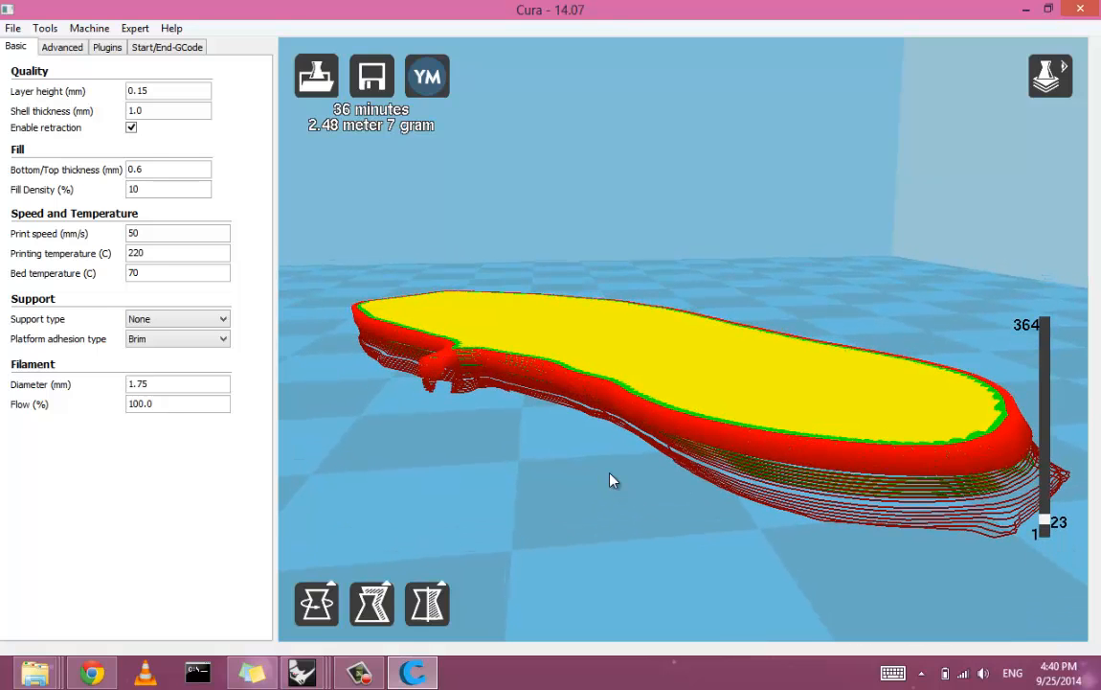
Step up to layer 32 and inspect the hollow outline of the sole from above and from a low end view
key("shift+Up")
key("shift+Up")
key("shift+Up")
key("shift+Up")
key("shift+Up")
key("shift+Up")
key("shift+Up")
key("shift+Up")
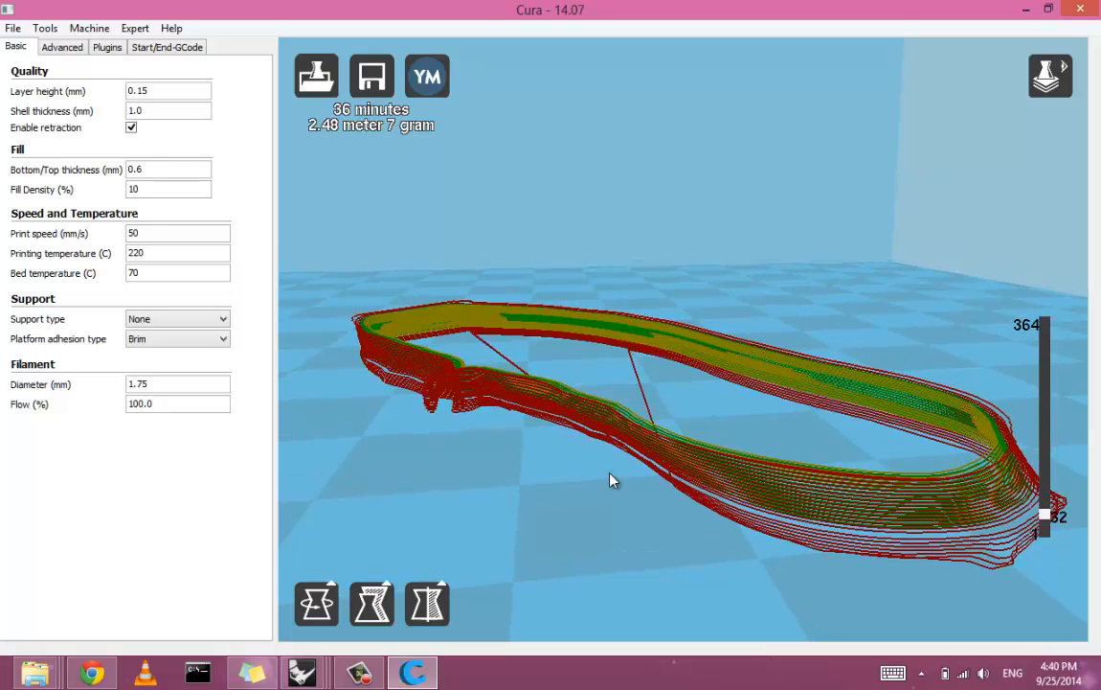
key("Down")
key("Left")
key("Left")
key("Left")
key("Right")
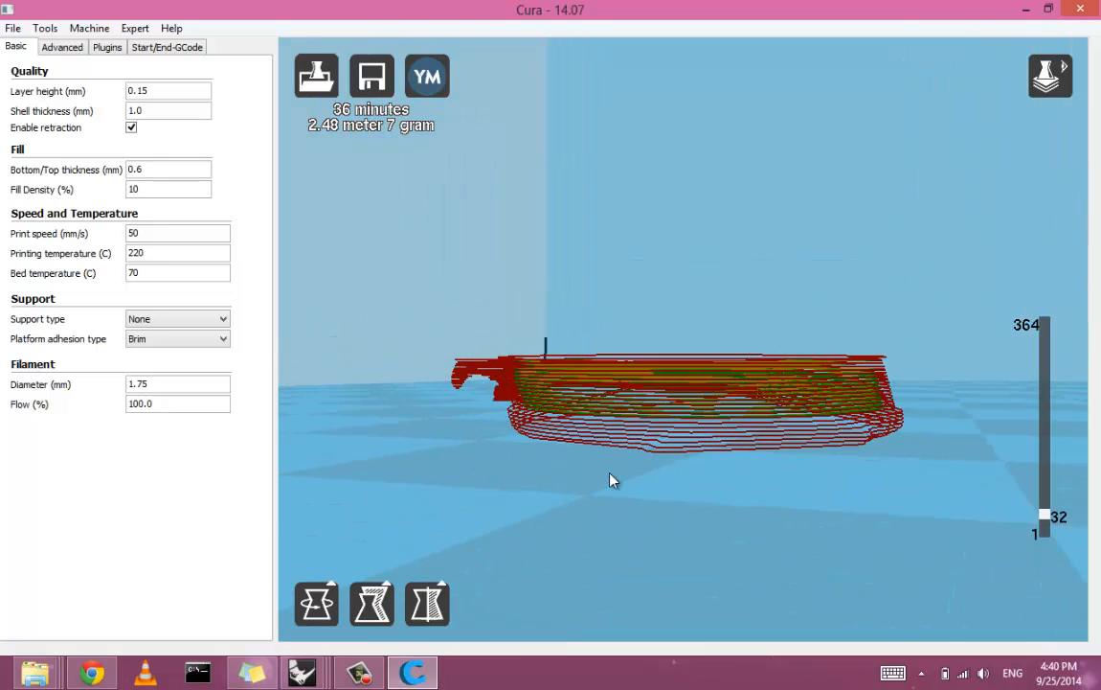
From the low end view, step up to layer 44 to follow how the shoe's walls build up
key("shift+Up")
key("shift+Up")
key("shift+Up")
key("shift+Up")
key("shift+Up")
key("shift+Up")
key("shift+Up")
key("shift+Up")
key("shift+Up")
key("shift+Up")
key("shift+Up")
key("shift+Up")
key("shift+Up")
key("shift+Up")
key("shift+Up")
key("shift+Up")
key("shift+Up")
key("shift+Up")
key("shift+Up")
key("shift+Up")
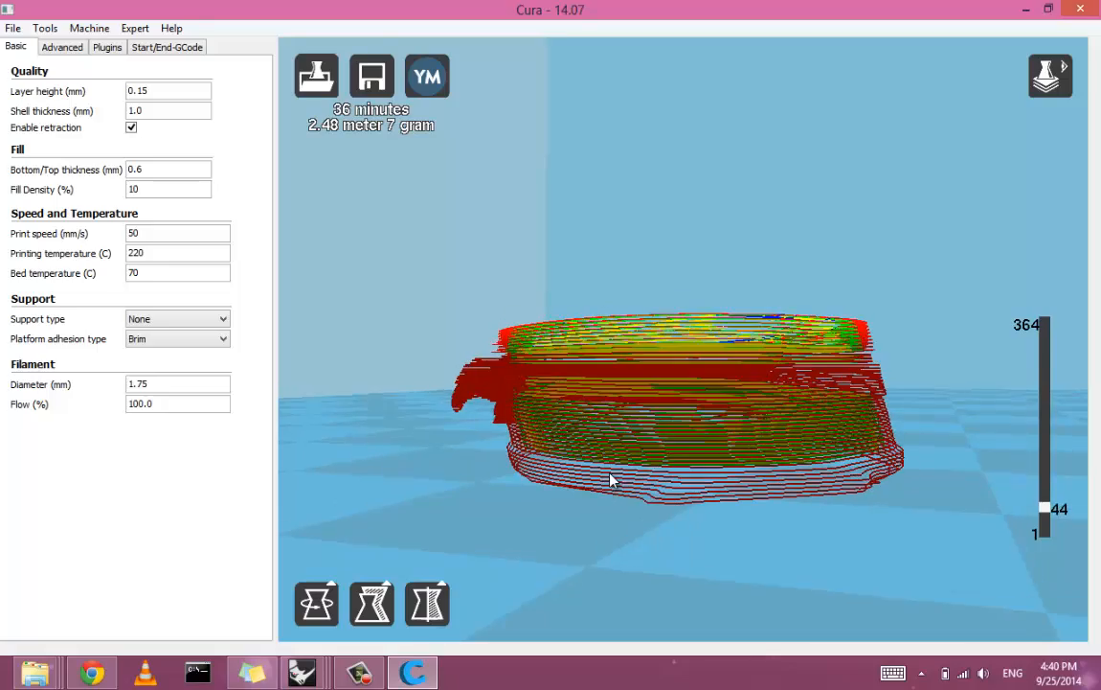
Continue up to layer 57 and inspect the stacked wall outlines from the side of the shoe
key("Right")
key("Right")
key("Right")
key("Right")
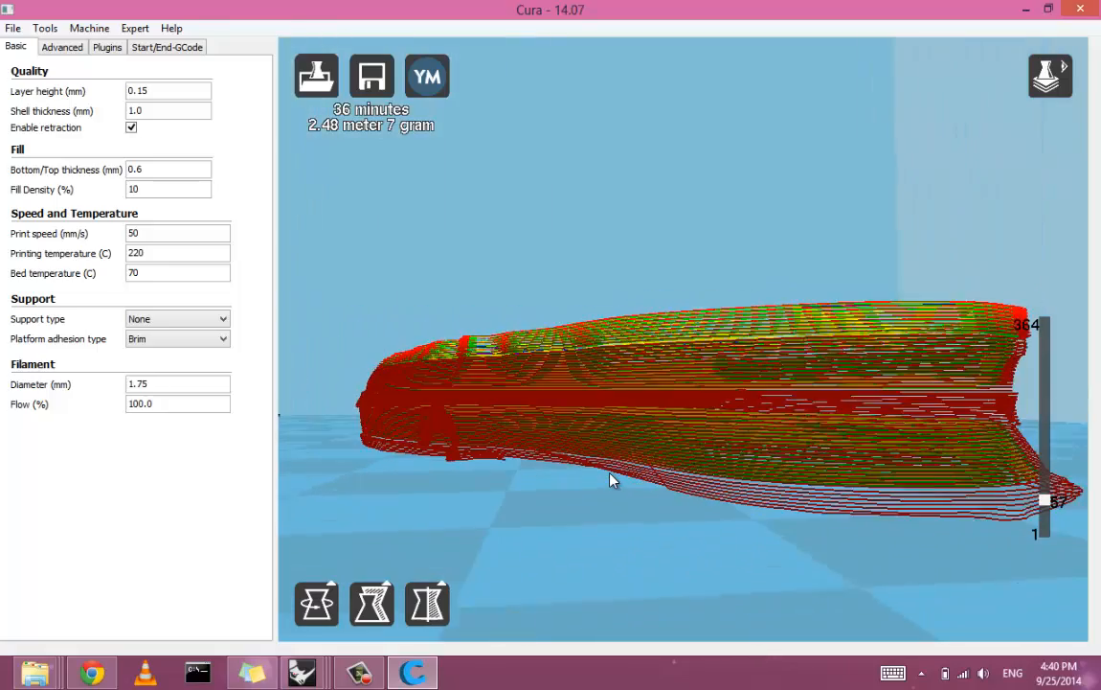
key("Left")
key("Up")
key("Up")
key("Up")
key("Up")
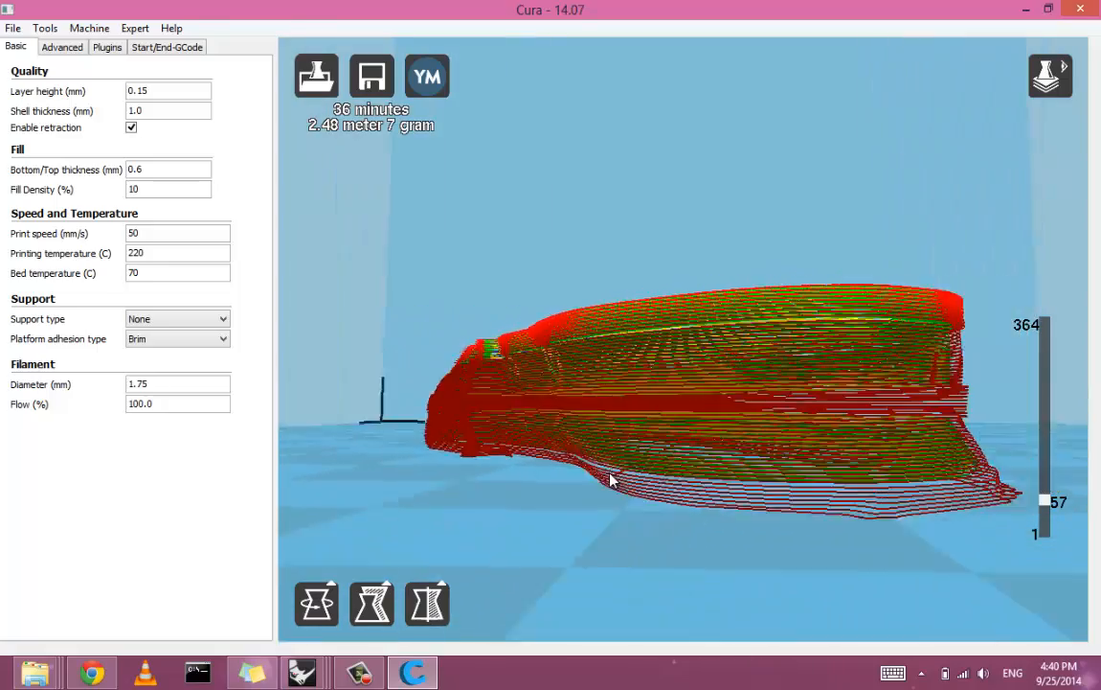
Advance to layer 60 and examine the infill grid inside the shoe from above
key("shift+Up")
key("shift+Up")
key("shift+Up")
key("shift+Up")
key("shift+Up")
key("shift+Up")
key("shift+Up")
key("shift+Up")
key("shift+Up")
key("shift+Up")
key("shift+Up")
key("shift+Up")
key("shift+Up")
key("shift+Up")
key("shift+Up")
key("shift+Up")
key("shift+Up")
key("shift+Up")
key("shift+Up")
key("shift+Up")
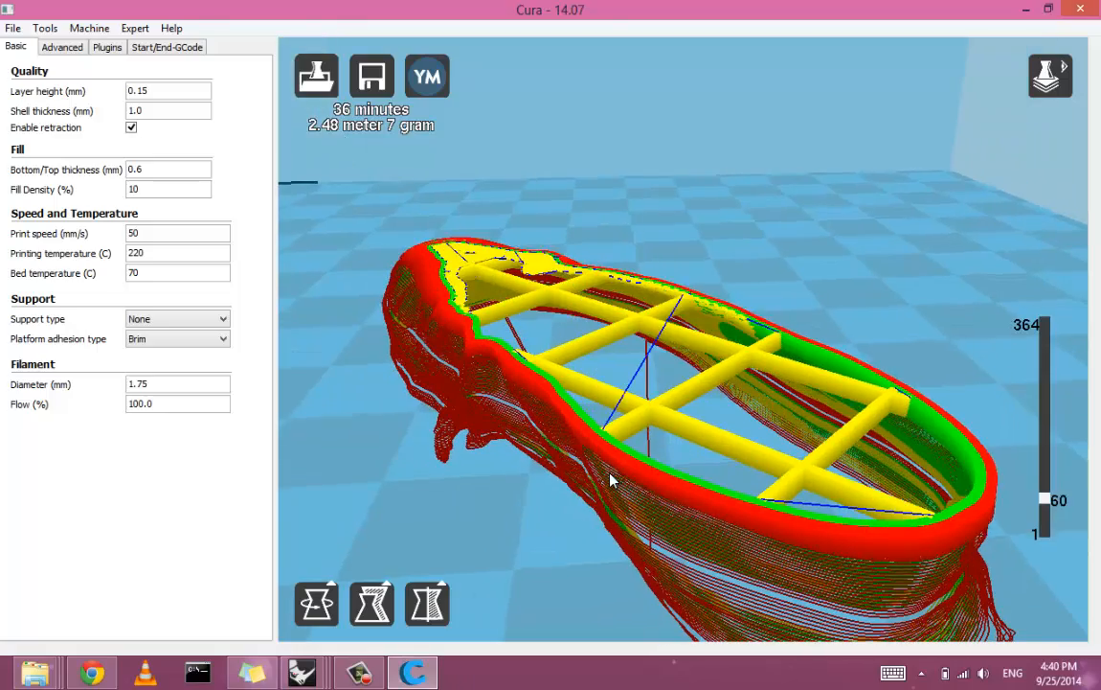
Step up to layer 90 to check the walls and infill behind the toe
key("shift+Up")
key("shift+Up")
key("shift+Up")
key("shift+Up")
key("shift+Up")
key("shift+Up")
key("shift+Up")
key("shift+Up")
key("shift+Up")
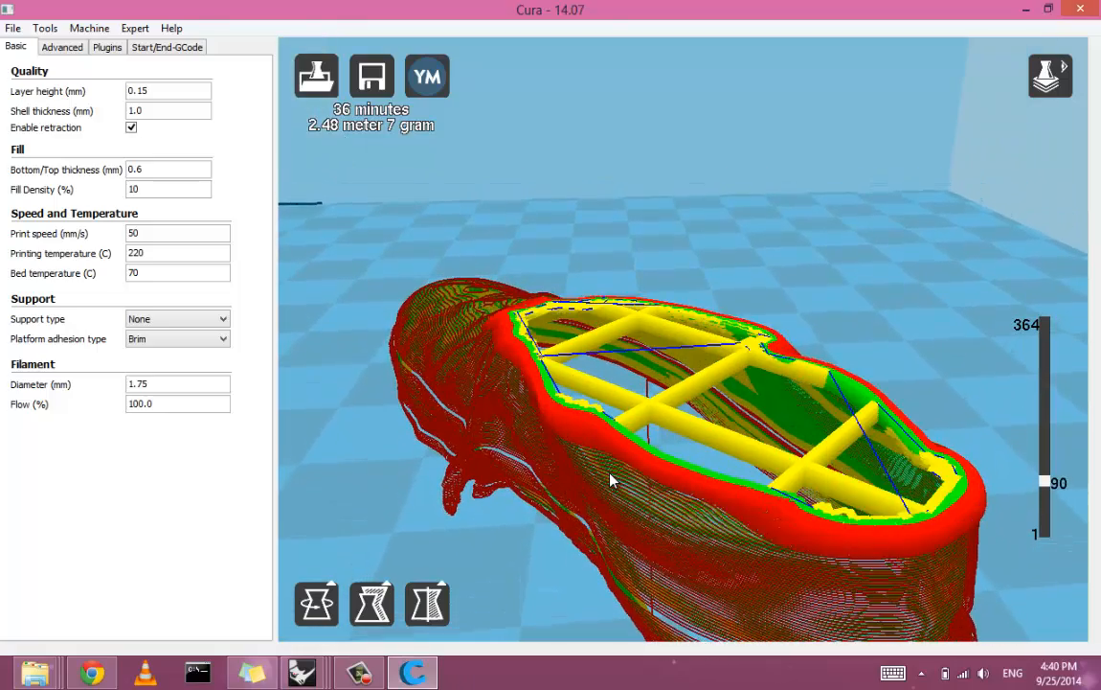
Move up to layer 160 and examine the closed toe and the shoe opening from above
key("shift+Down")
key("shift+Down")
key("shift+Down")
key("shift+Down")
key("shift+Down")
key("shift+Down")
key("shift+Down")
key("shift+Down")
key("shift+Down")
key("shift+Down")
key("shift+Down")
key("shift+Down")
key("shift+Down")
key("shift+Down")
key("shift+Down")
key("shift+Down")
key("shift+Down")
key("shift+Down")
key("shift+Down")
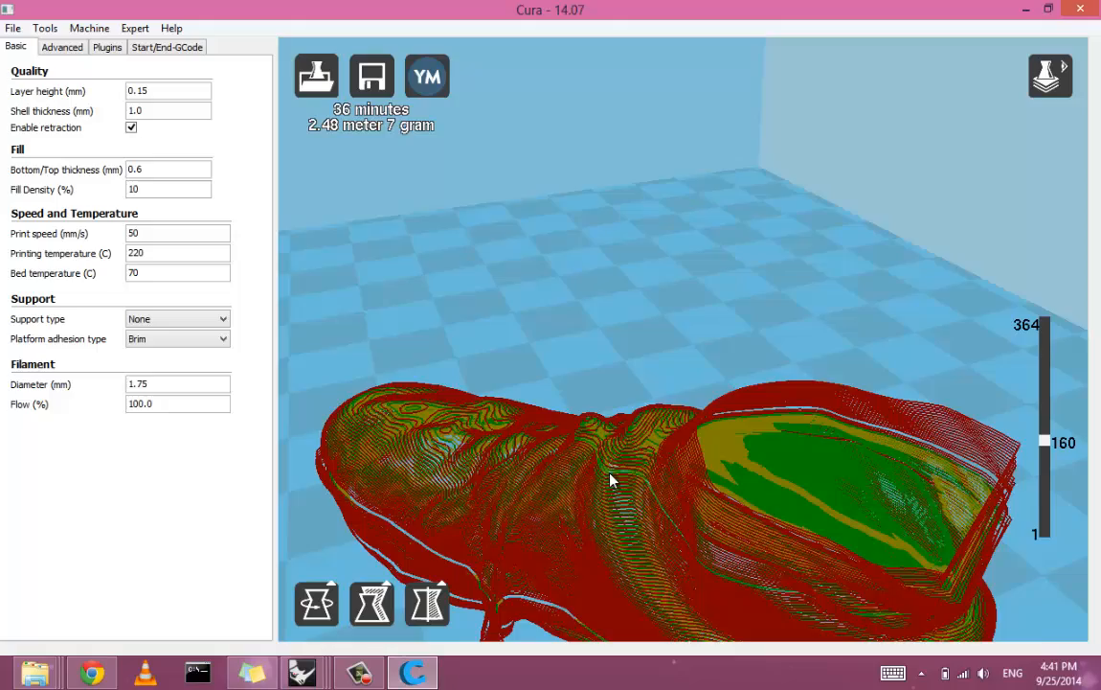
Step up to layer 171 to check the outlines around the shoe opening
key("shift+Up")
key("shift+Up")
key("shift+Up")
key("shift+Up")
key("shift+Up")
key("shift+Up")
key("shift+Up")
key("shift+Up")
key("shift+Up")
key("shift+Up")
key("shift+Up")
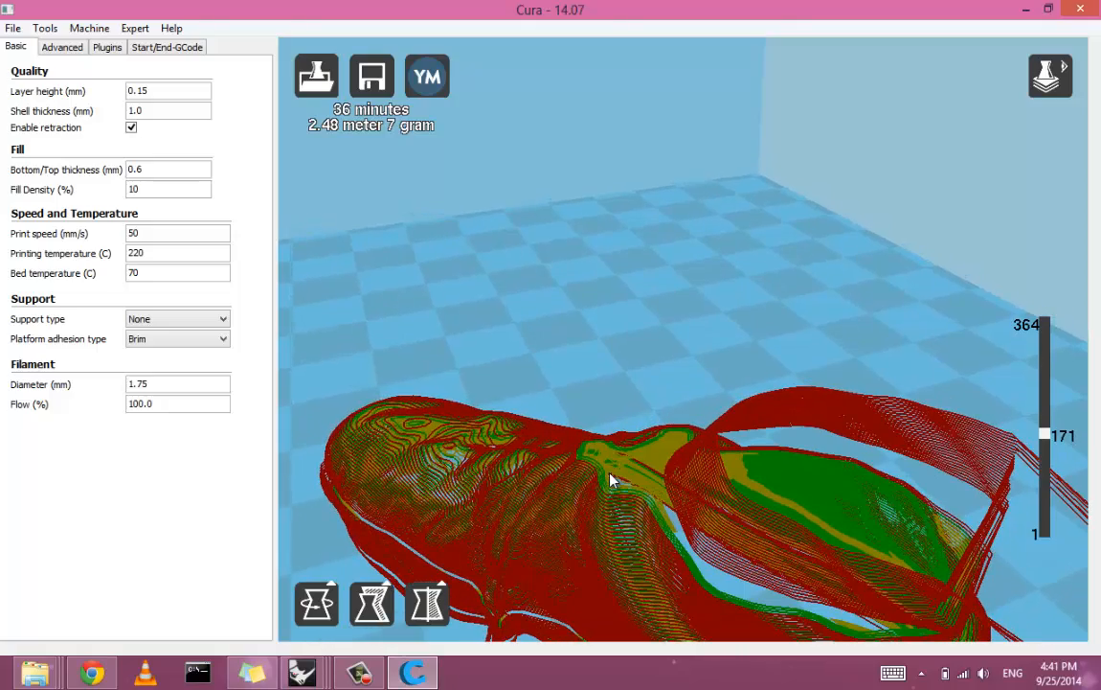
Step back and forth through the layers around the opening, and continue up to layer 199
key("shift+Up")
key("shift+Up")
key("shift+Up")
key("shift+Down")
key("shift+Down")
key("shift+Down")
key("shift+Down")
key("shift+Down")
key("shift+Down")
key("shift+Up")
key("shift+Up")
key("shift+Up")
key("shift+Up")
key("shift+Up")
key("shift+Up")
key("shift+Up")
key("shift+Up")
key("shift+Up")
key("shift+Up")
key("shift+Up")
key("shift+Up")
key("shift+Up")
key("shift+Up")
key("shift+Up")
key("shift+Up")
key("shift+Up")
key("shift+Up")
key("shift+Up")
key("shift+Up")
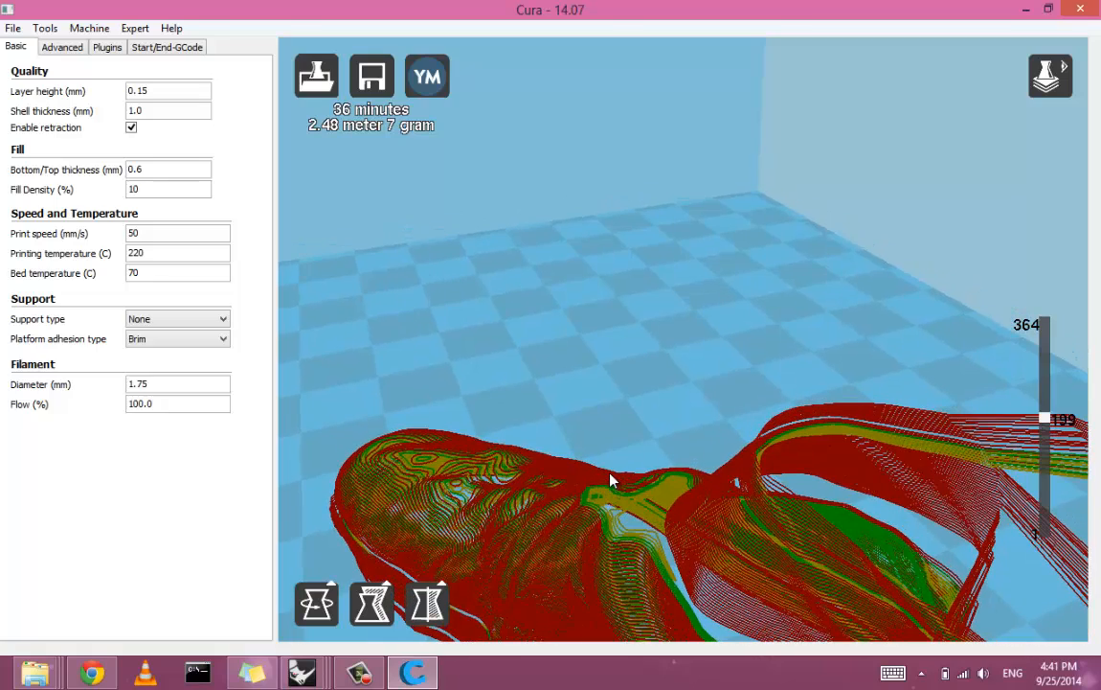
Bring the shoe's opening into view and step up to layer 214 to inspect the outlines above it
right_click_drag(610, 477, 457, 462, "shift")
right_click_drag(610, 477, 843, 484, "shift")
key("shift+Up")
key("shift+Up")
key("shift+Up")
key("shift+Up")
key("shift+Up")
key("shift+Up")
key("shift+Up")
key("shift+Up")
key("shift+Up")
key("shift+Up")
key("shift+Up")
key("shift+Up")
key("shift+Up")
key("shift+Up")
key("shift+Up")
key("shift+Up")
key("shift+Up")
key("shift+Up")
key("shift+Up")
key("shift+Up")
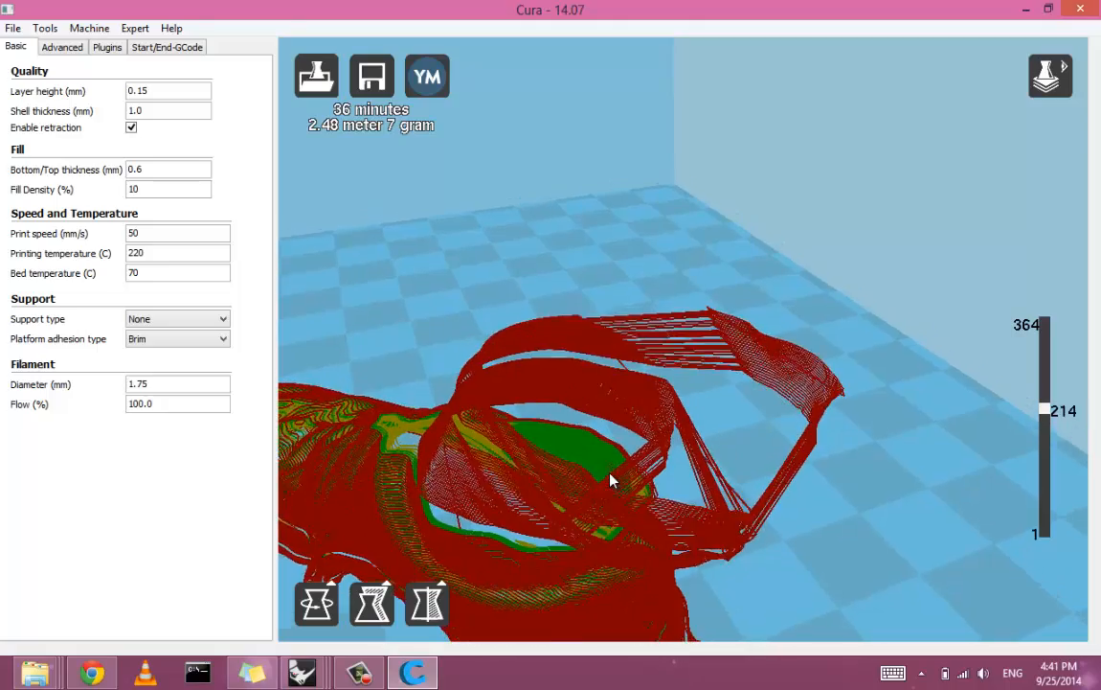
Move up from layer 214 to layer 348 and examine the outlines of the leg part above the shoe opening
key("shift+Up")
key("shift+Up")
key("shift+Up")
key("shift+Up")
key("shift+Up")
key("shift+Up")
key("shift+Up")
key("shift+Up")
key("shift+Up")
key("shift+Up")
key("shift+Up")
key("shift+Up")
key("shift+Up")
key("shift+Up")
key("shift+Up")
key("shift+Up")
key("shift+Up")
key("shift+Up")
key("shift+Up")
key("shift+Up")
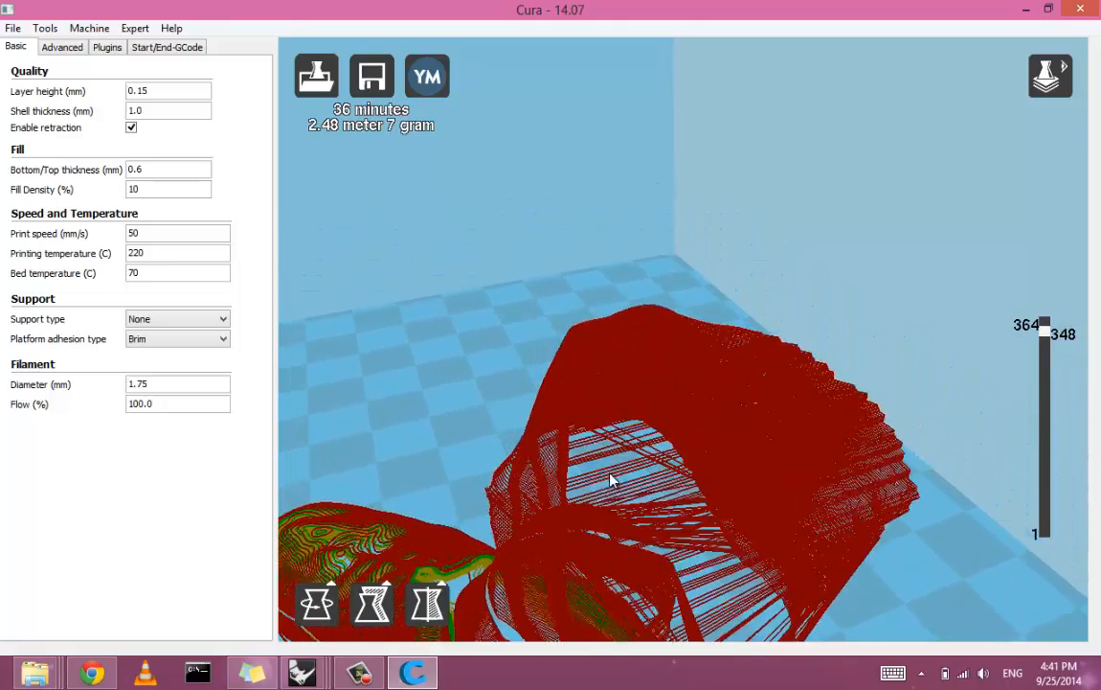
Go back down to layer 186 and examine the filled area above the shoe opening
key("shift+Down")
key("shift+Down")
key("shift+Down")
key("shift+Down")
key("shift+Down")
key("shift+Down")
key("shift+Down")
key("shift+Down")
key("shift+Down")
key("shift+Down")
key("shift+Down")
key("shift+Down")
key("shift+Down")
key("shift+Down")
key("shift+Down")
key("shift+Down")
key("shift+Down")
key("shift+Down")
key("shift+Down")
key("shift+Down")
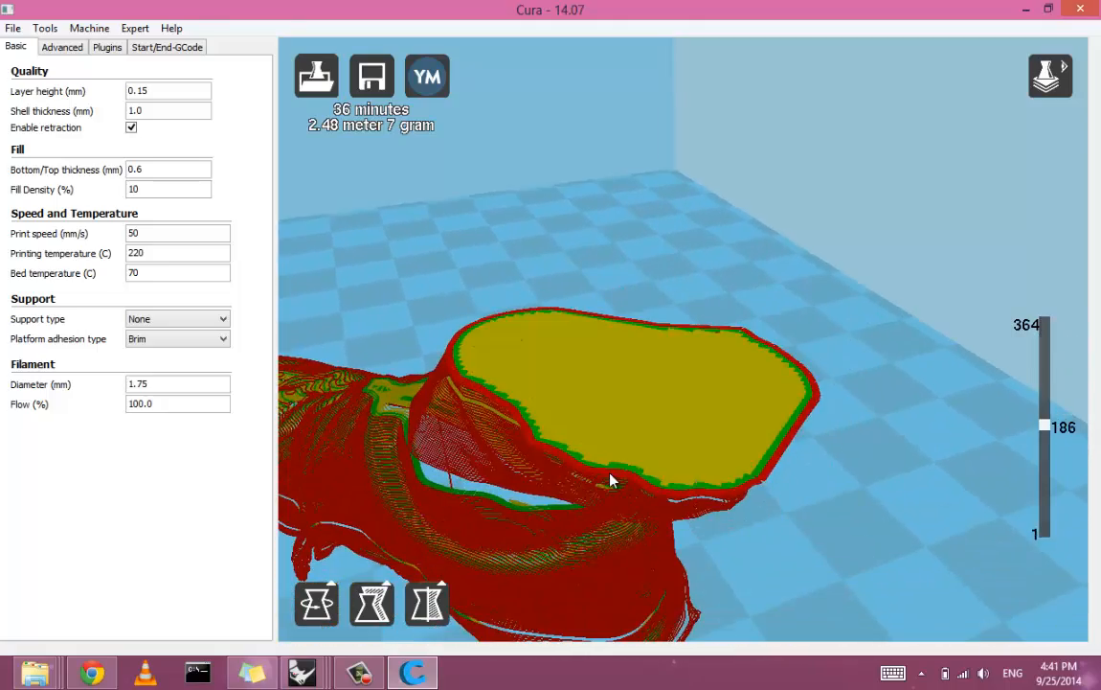
Switch from Cura to the Desmond.3dm model in Rhino and minimize the Grasshopper window covering it
left_click(1026, 8)
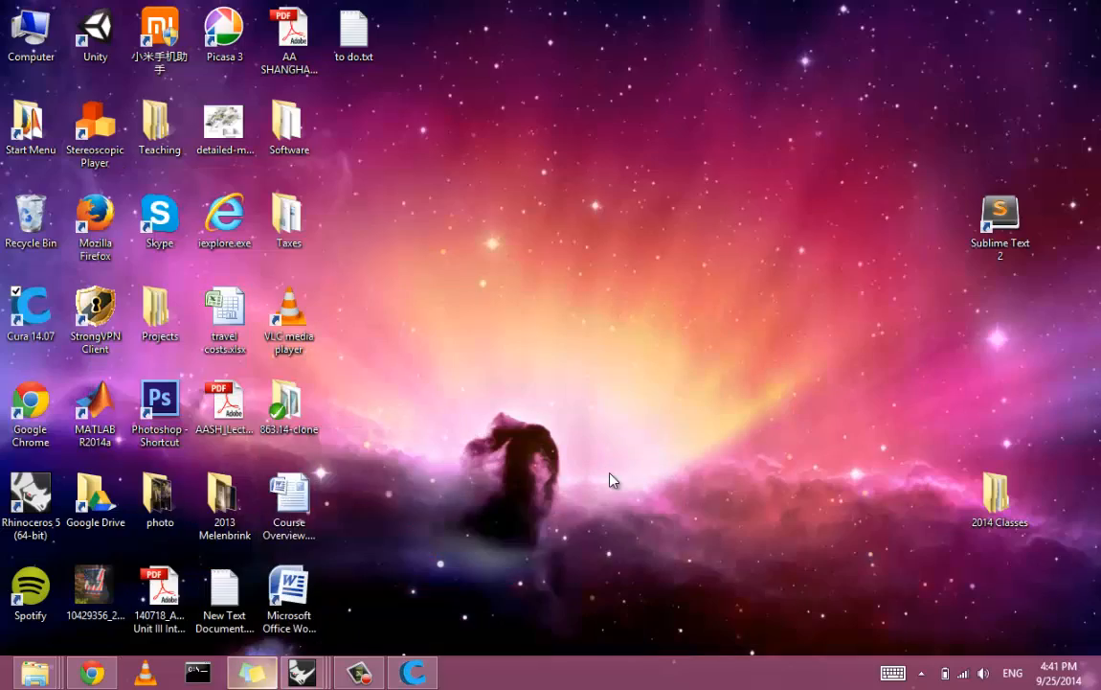
mouse_move(302, 672)
left_click(491, 579)
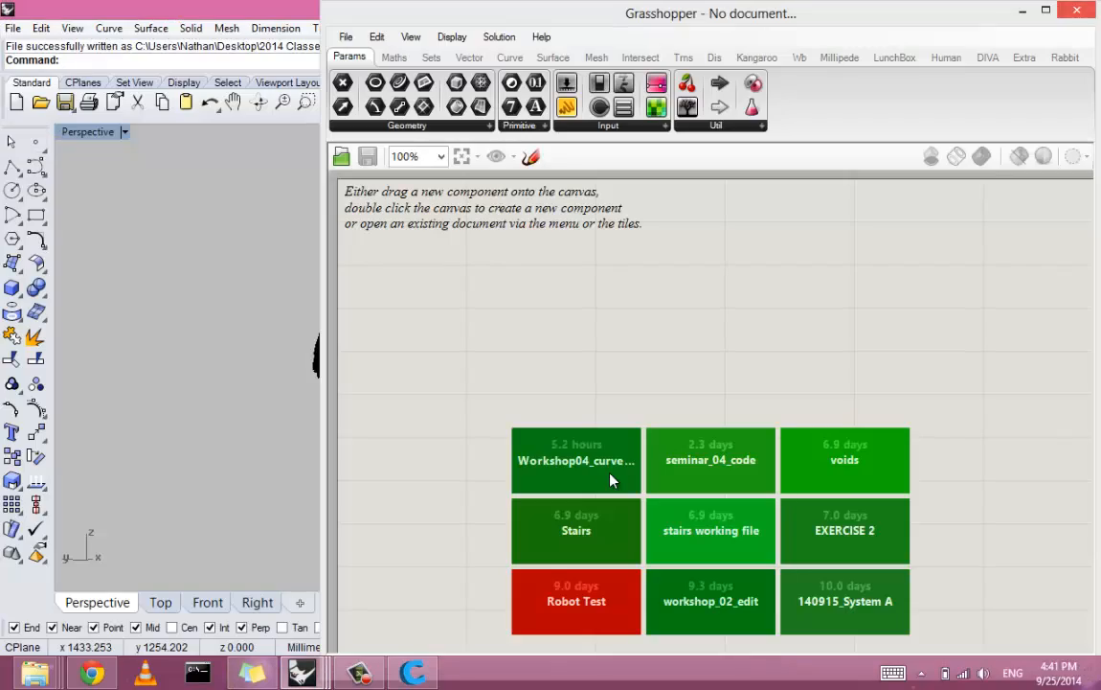
left_click(1022, 9)
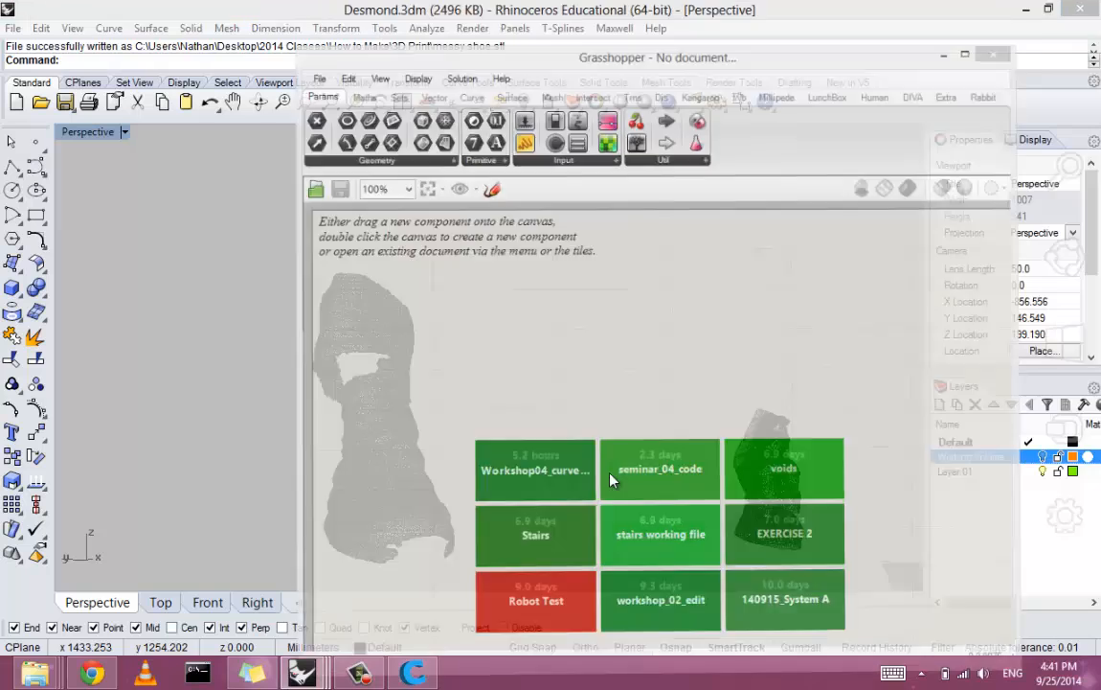
Select the three closed meshes beside the shoe scan and hide them
right_click_drag(610, 473, 613, 480)
left_click(305, 460)
type("zs")
key("Return")
key("Escape")
left_click_drag(613, 480, 613, 480)
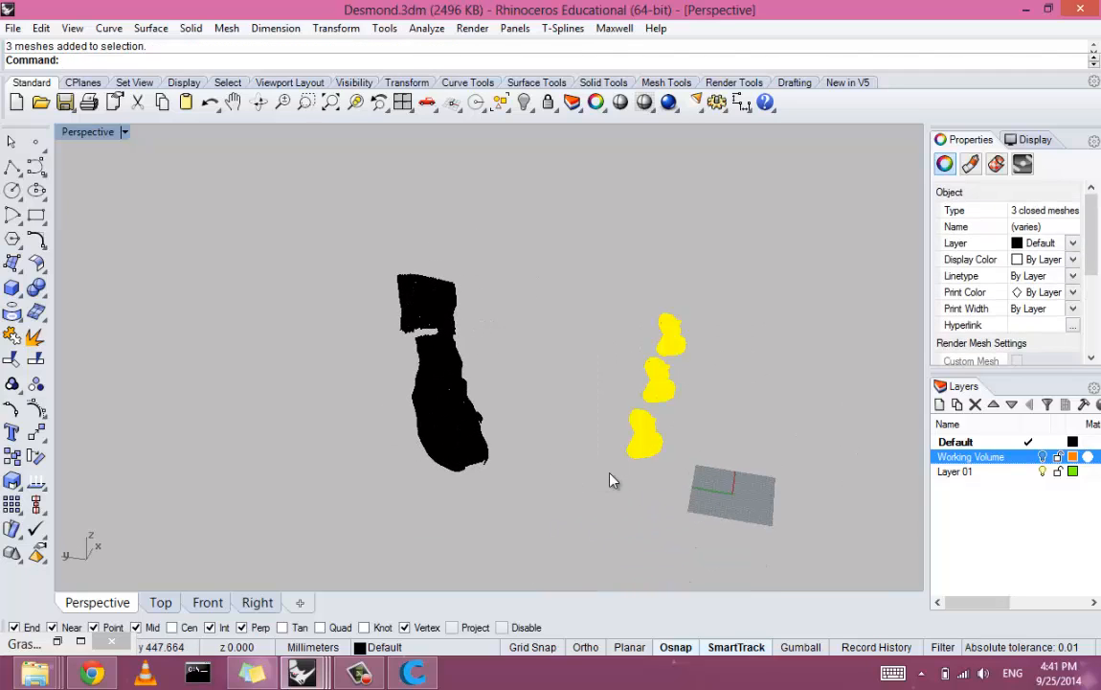
key("ctrl+h")
Draw a horizontal rectangular plane surface extending past the open shoe mesh on all sides, using the Plane command
mouse_move(613, 480)
right_mouse_down()
mouse_move(604, 467)
mouse_move(613, 479)
right_mouse_up()
scroll(610, 479, "up", 3)
key("ctrl+a")
key("Escape")
scroll(613, 480, "up", 5)
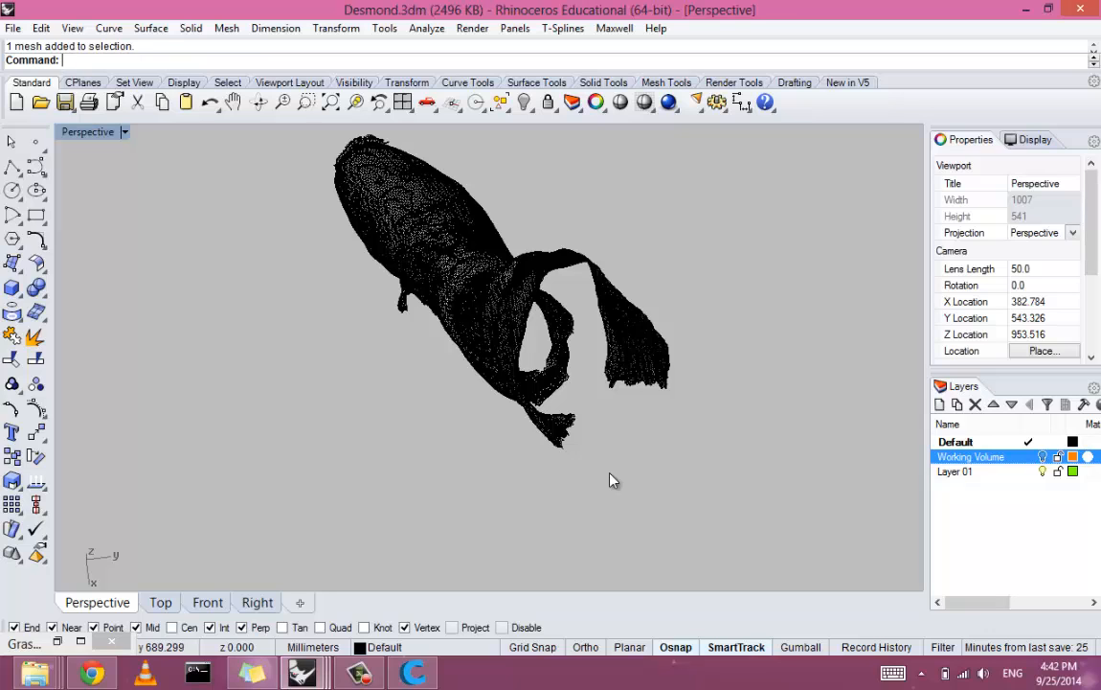
mouse_move(613, 480)
right_mouse_down()
mouse_move(610, 467)
mouse_move(613, 480)
right_mouse_up()
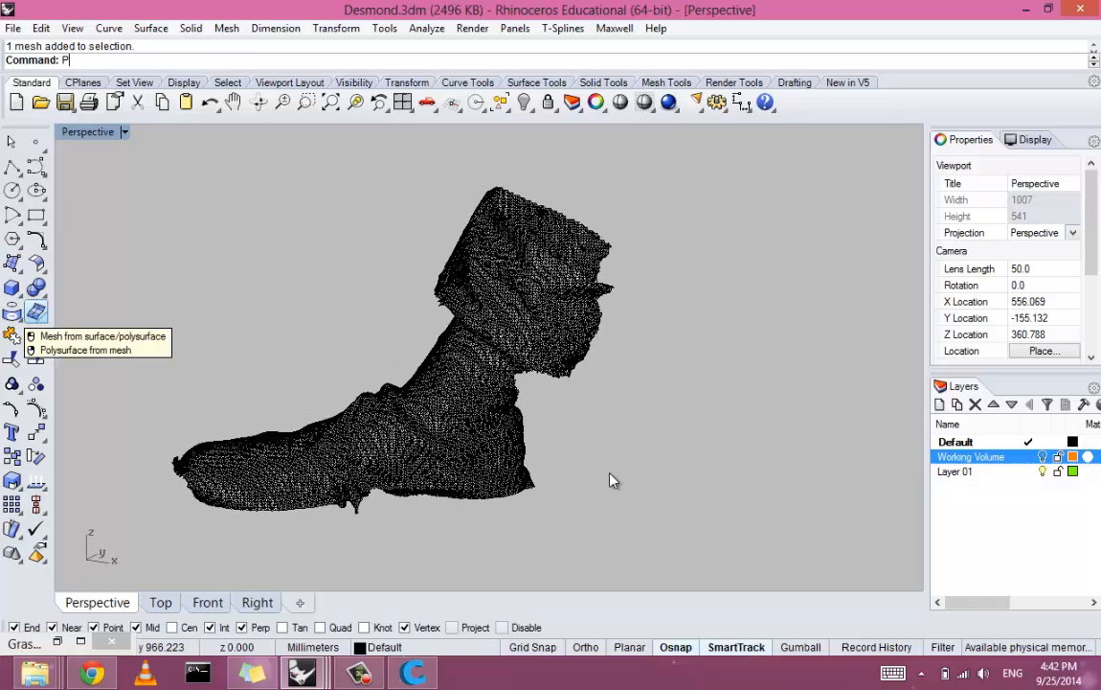
type("lan")
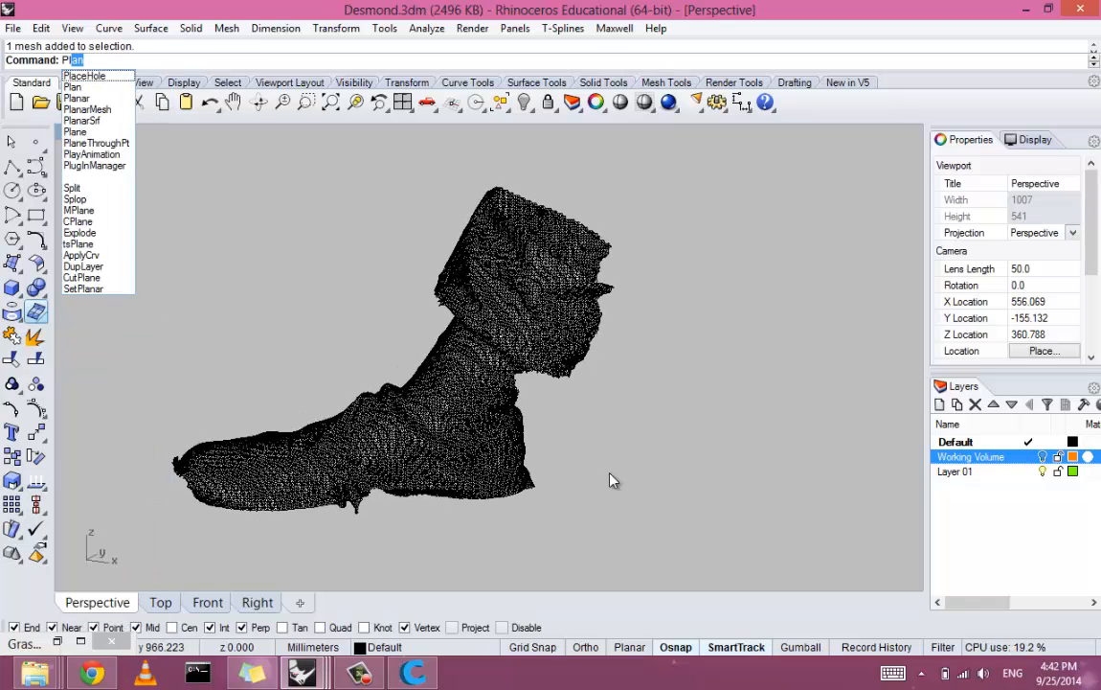
key("Down")
key("Down")
key("Down")
key("Down")
key("Down")
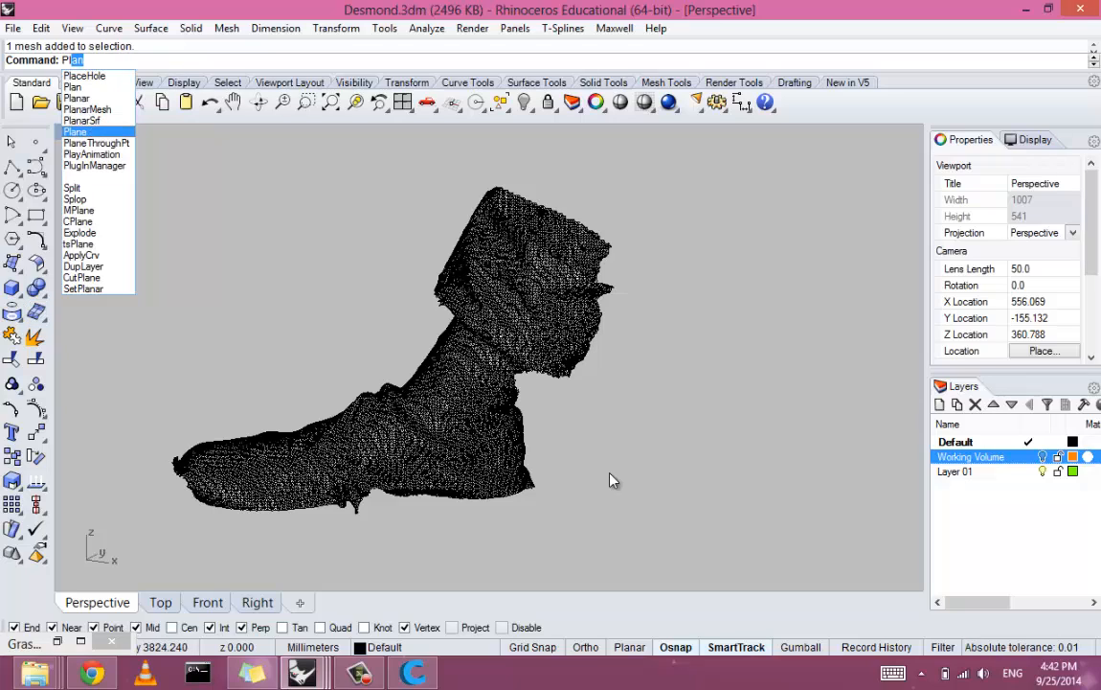
key("Return")
right_click_drag(340, 305, 362, 313)
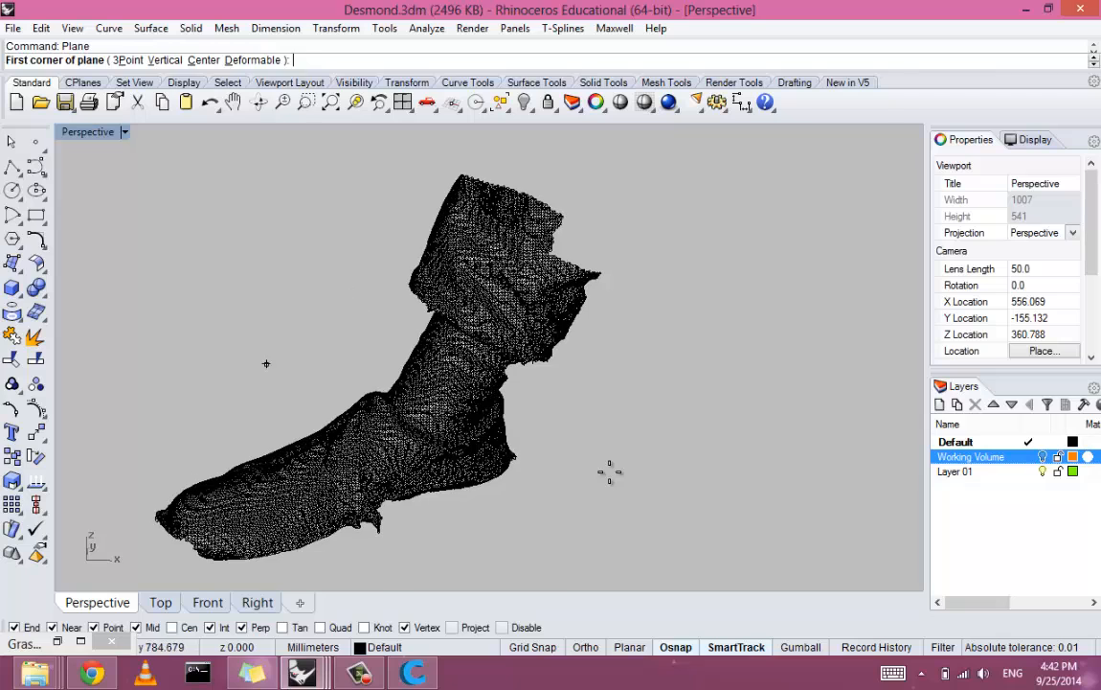
left_click(129, 314)
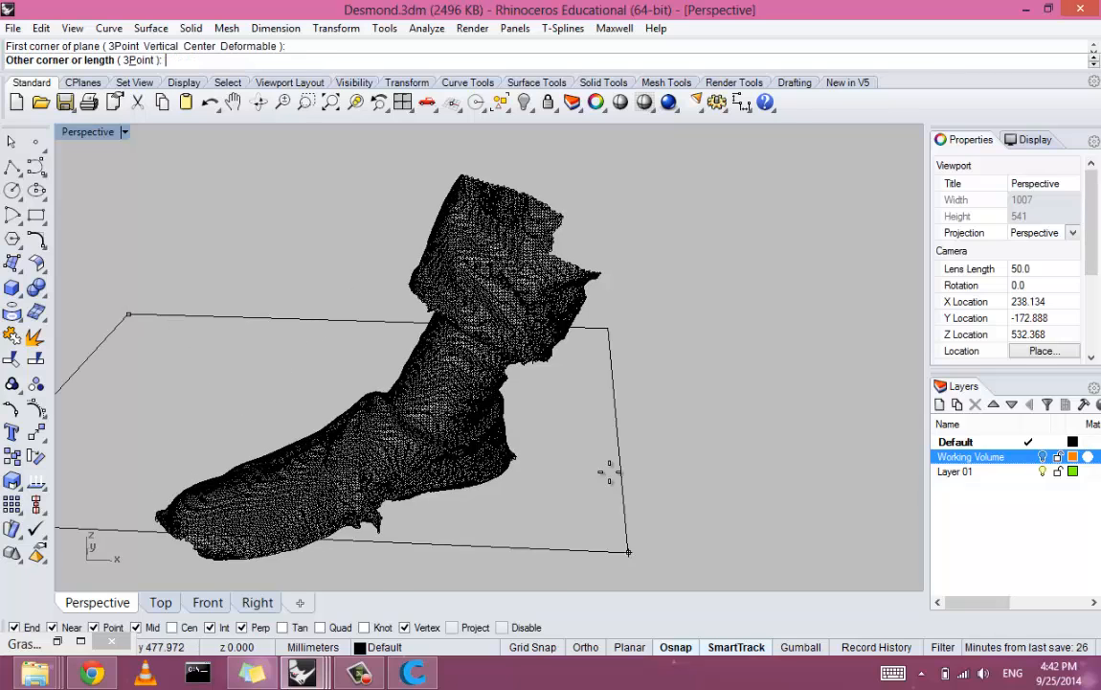
left_click(607, 472)
Move the plane vertically up about 109 mm so that it crosses the shoe mesh at the ankle
left_click(613, 479)
right_click_drag(611, 474, 613, 479)
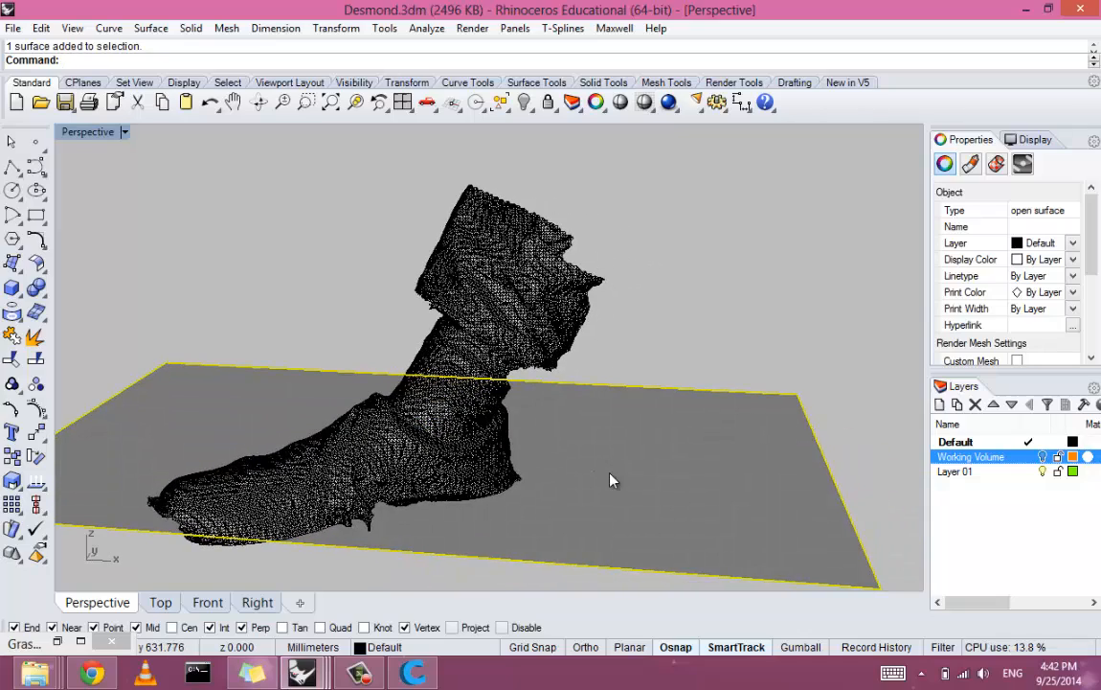
key("Return")
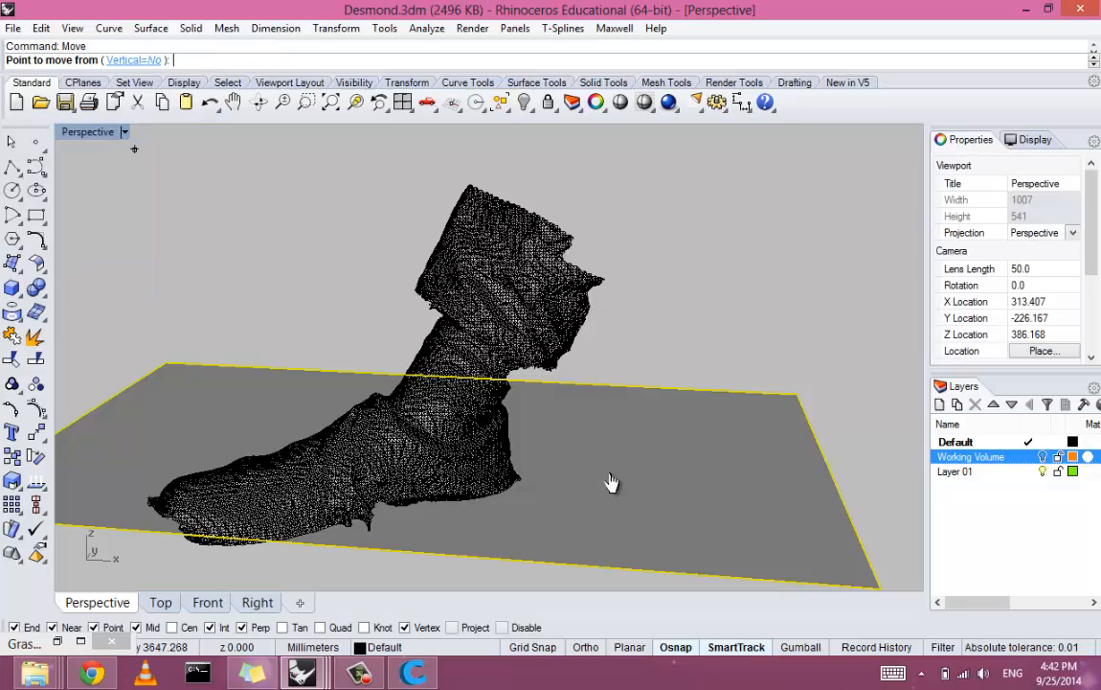
left_click(134, 61)
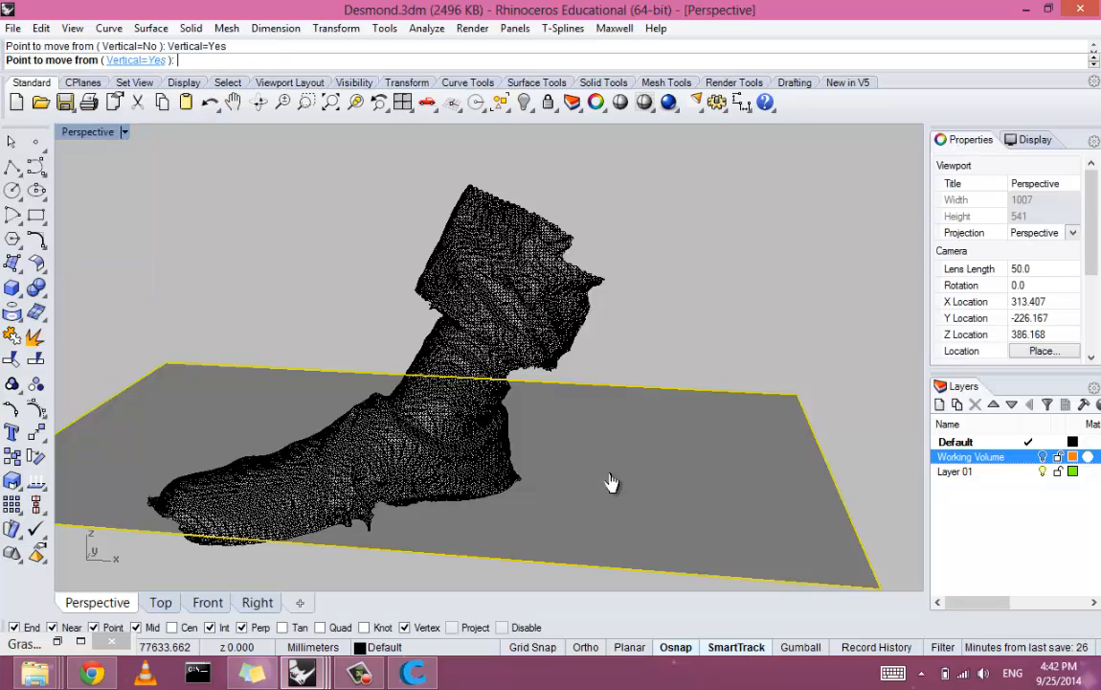
left_click(600, 469)
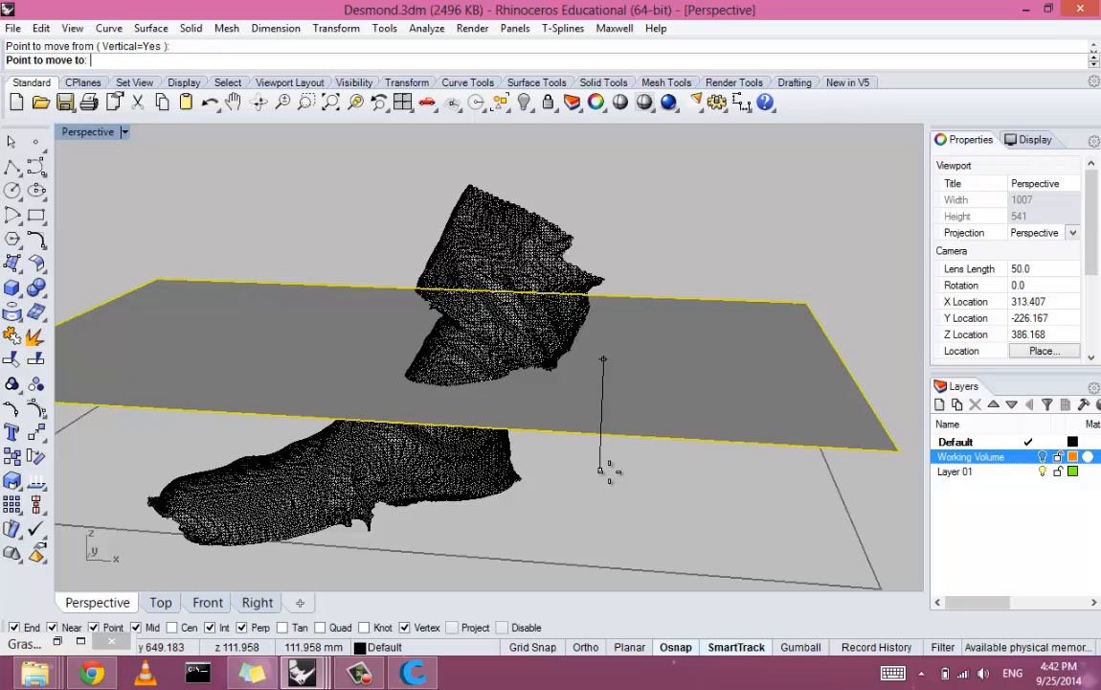
left_click(612, 410)
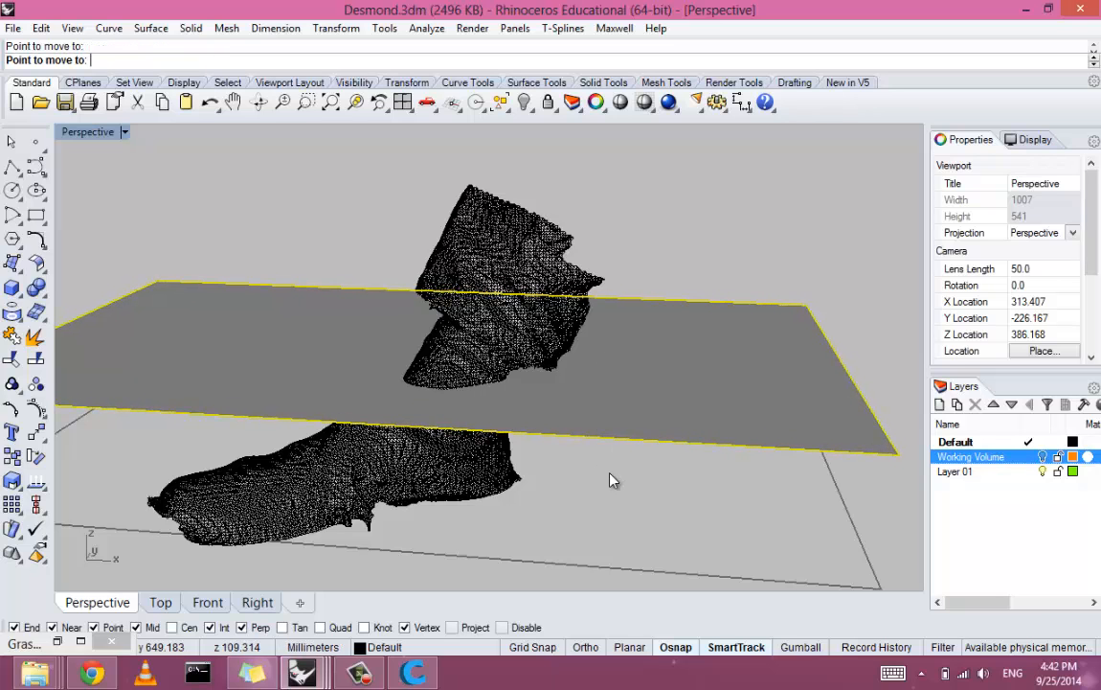
right_click_drag(610, 473, 610, 471)
right_click(610, 472)
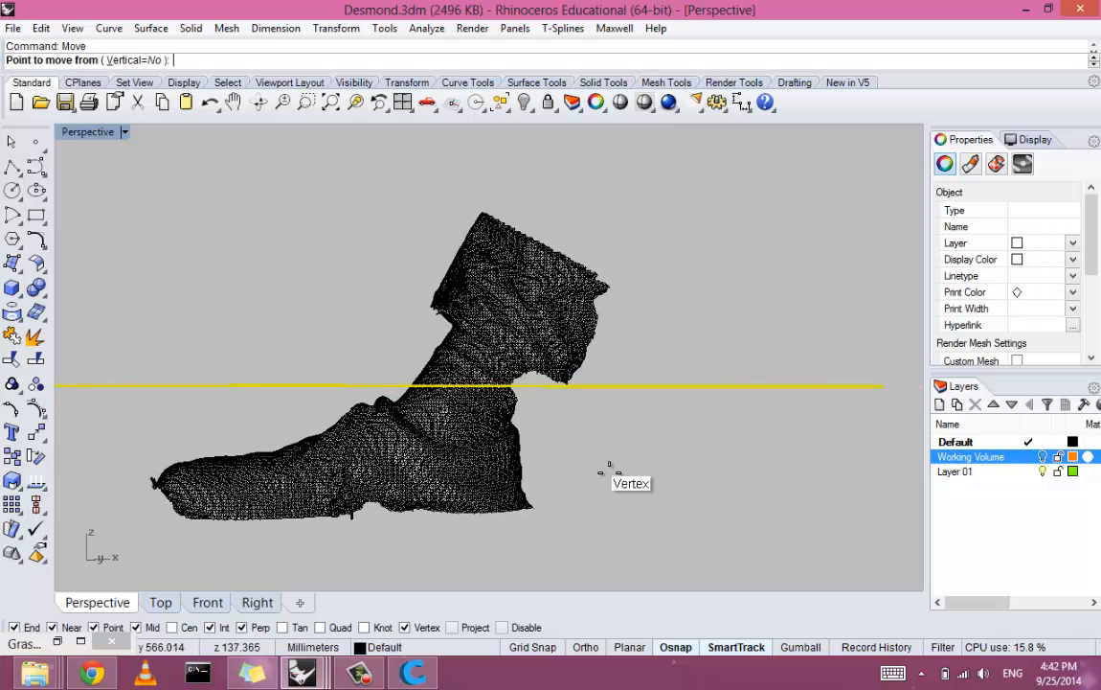
scroll(610, 472, "up", 3)
key("Escape")
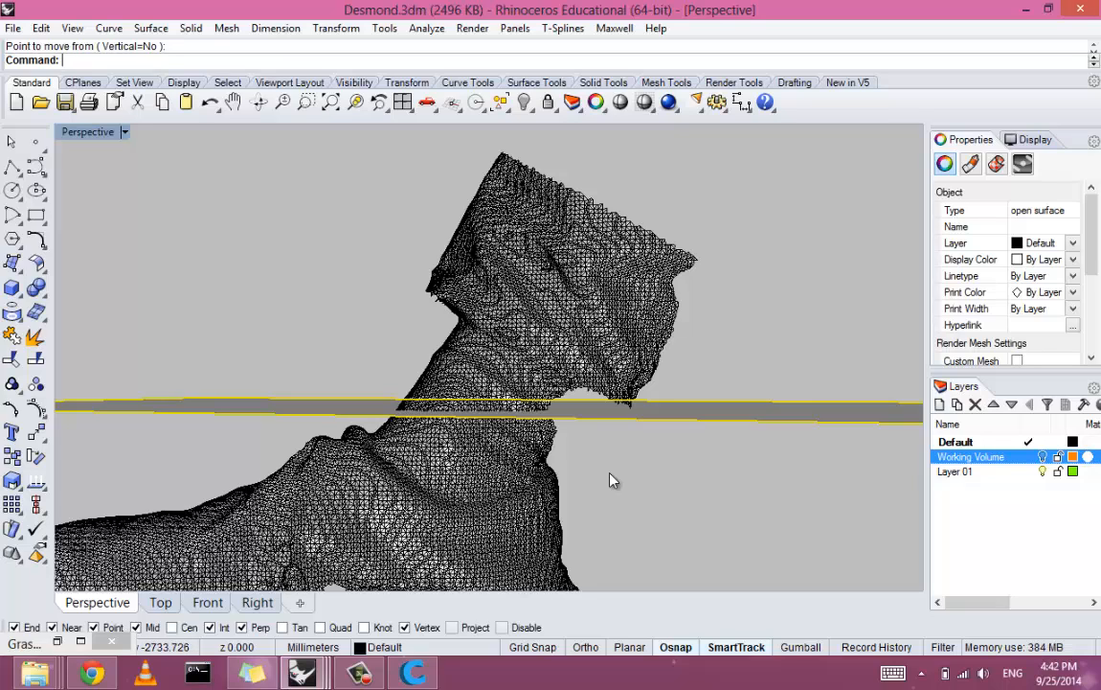
left_click(553, 484)
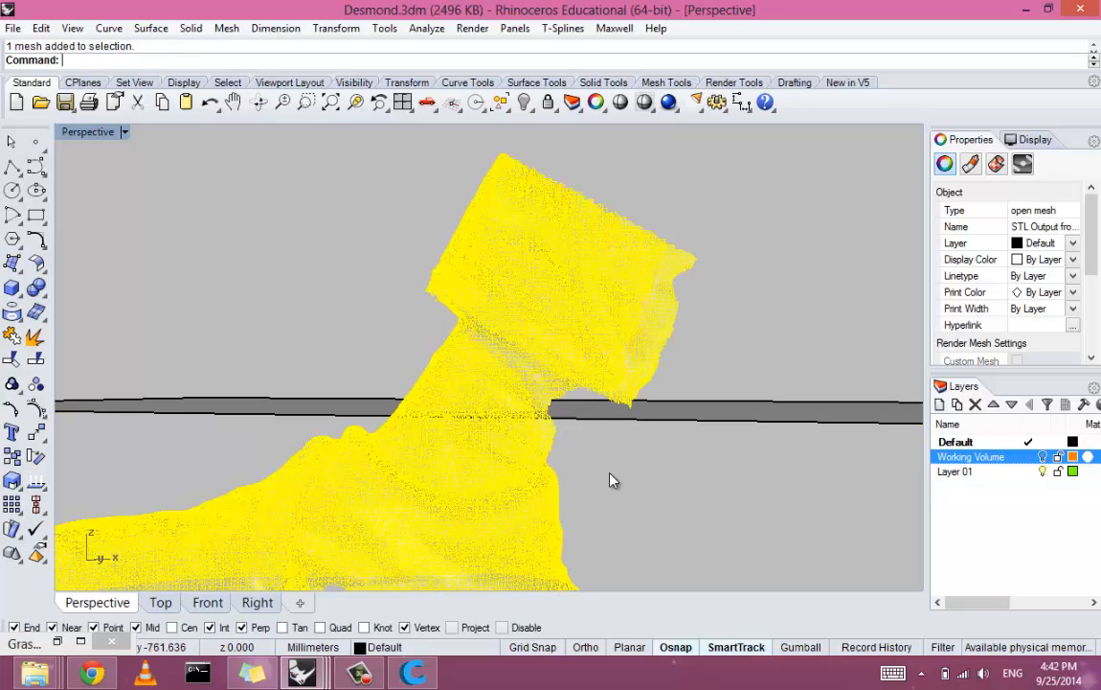
type("o")
key("BackSpace")
key("BackSpace")
type("pl")
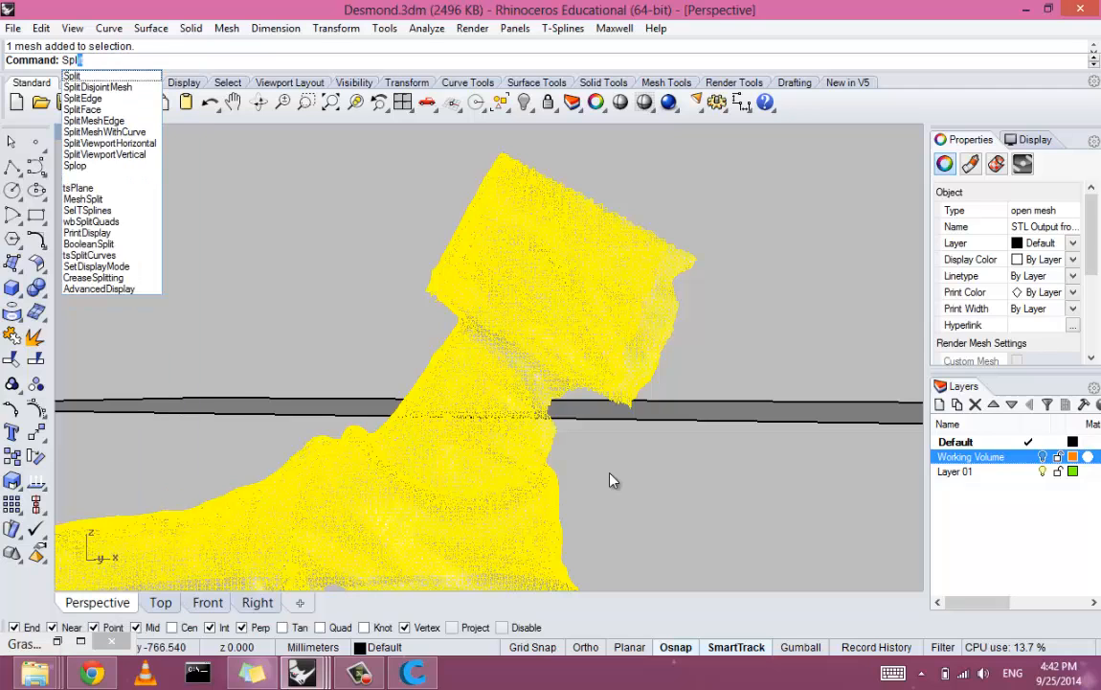
type("i")
key("Down")
key("Down")
key("Down")
key("Down")
key("Down")
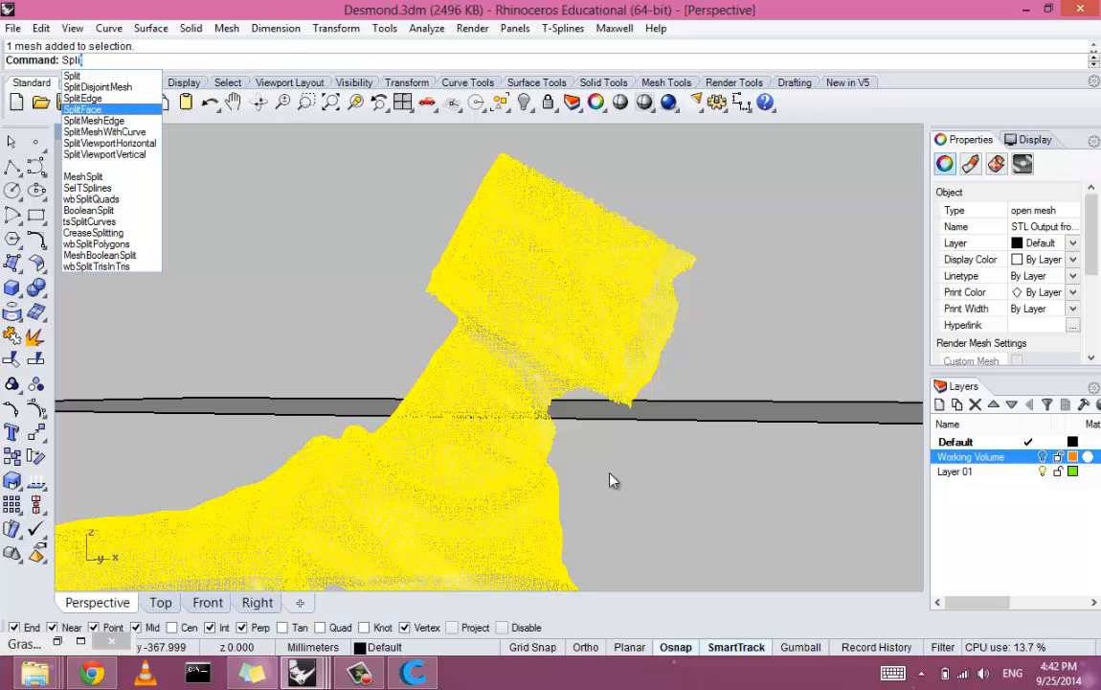
key("Up")
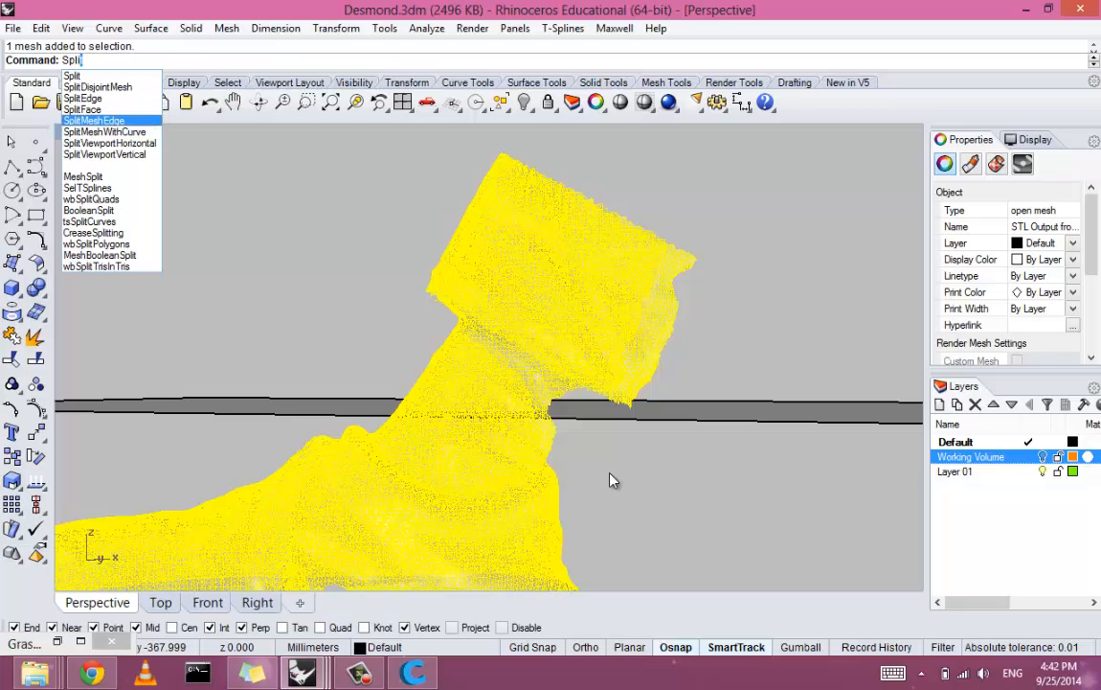
key("Up")
key("Up")
key("Up")
key("Up")
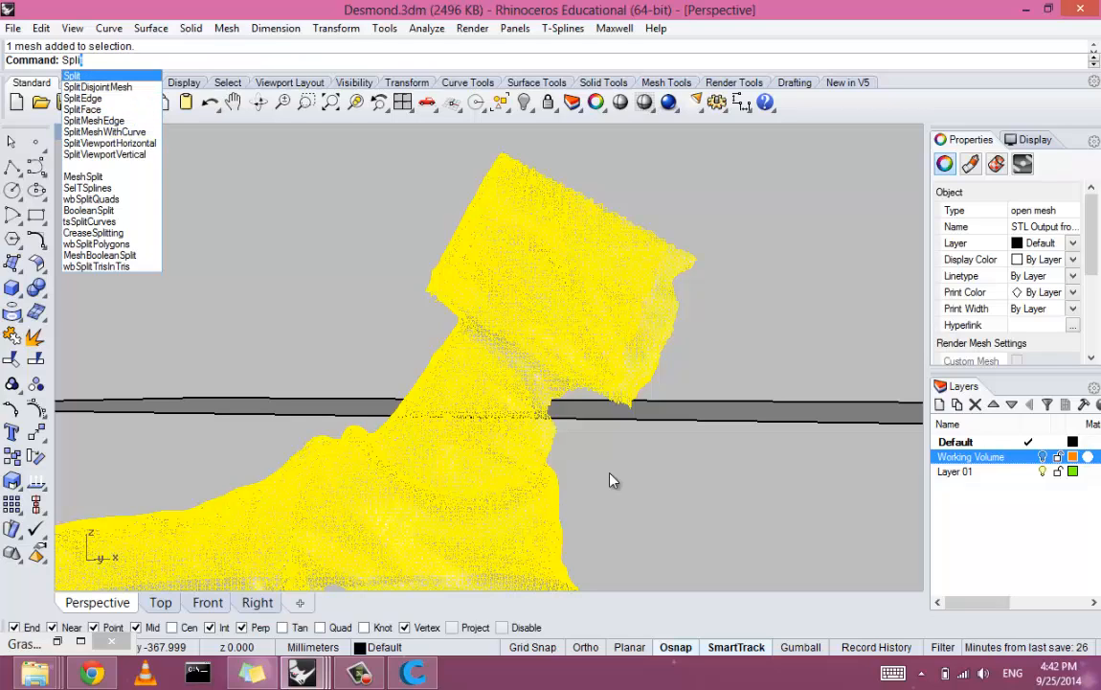
key("Return")
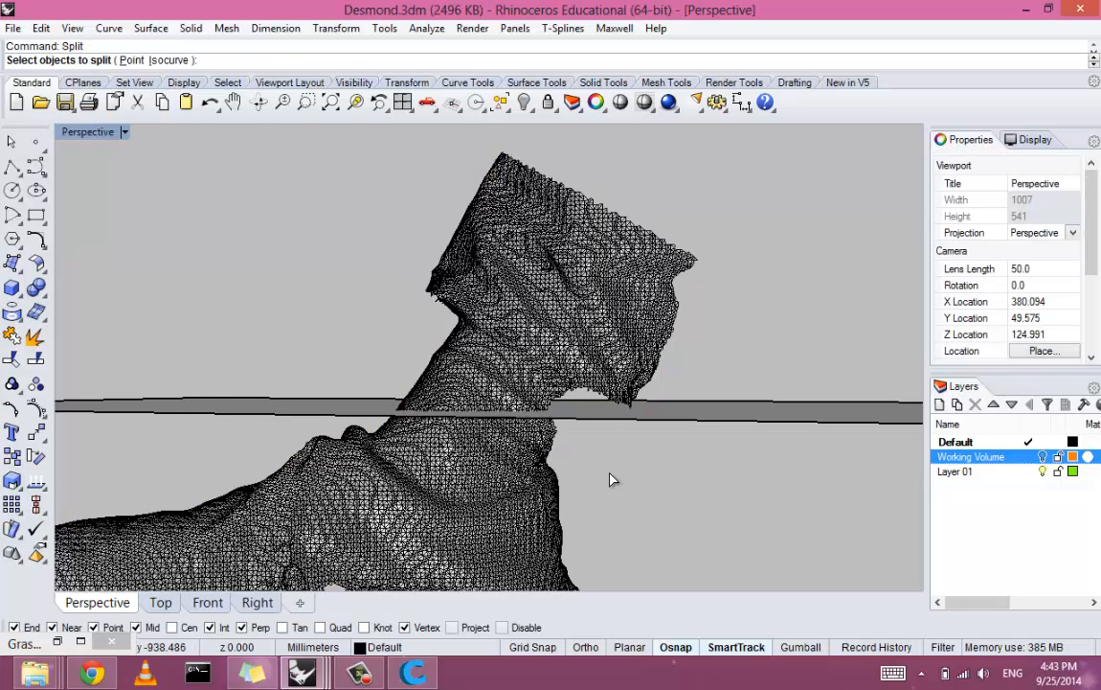
key("Escape")
Split the open shoe mesh with MeshSplit, using the horizontal plane as the cutting object
type("Mes")
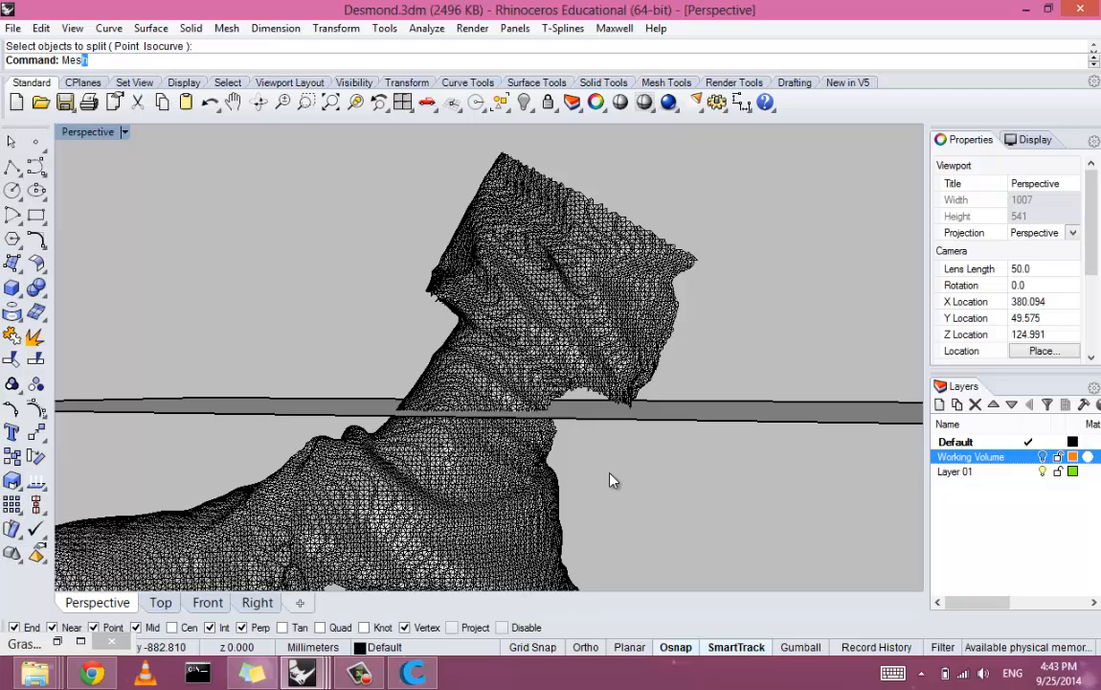
type("hSplit")
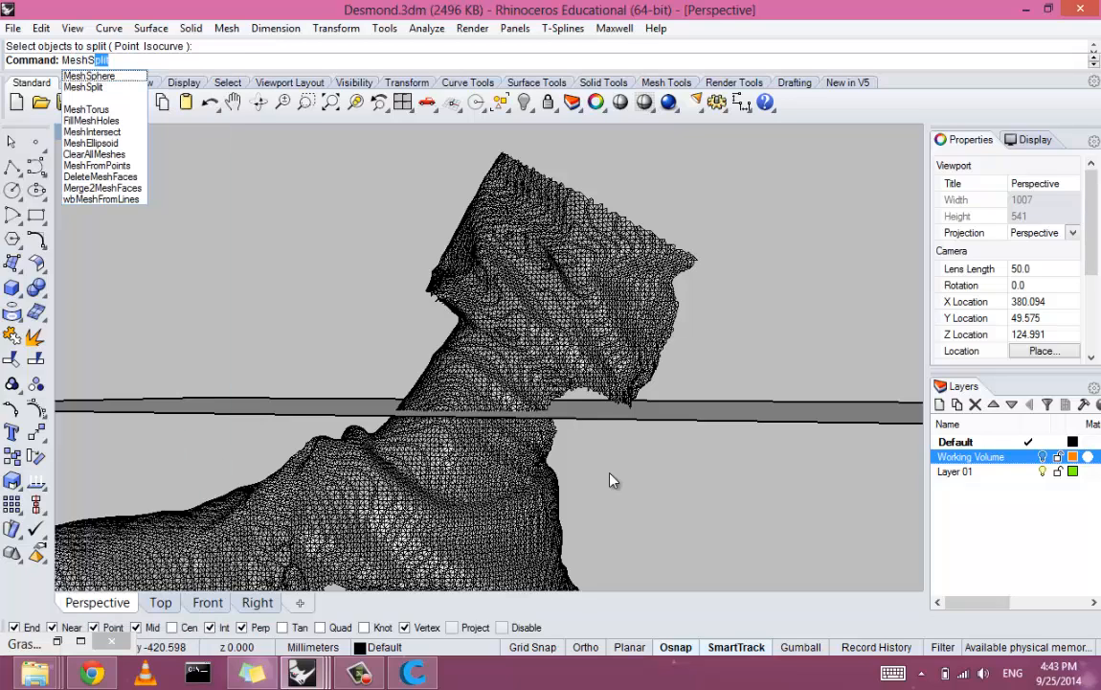
key("Return")
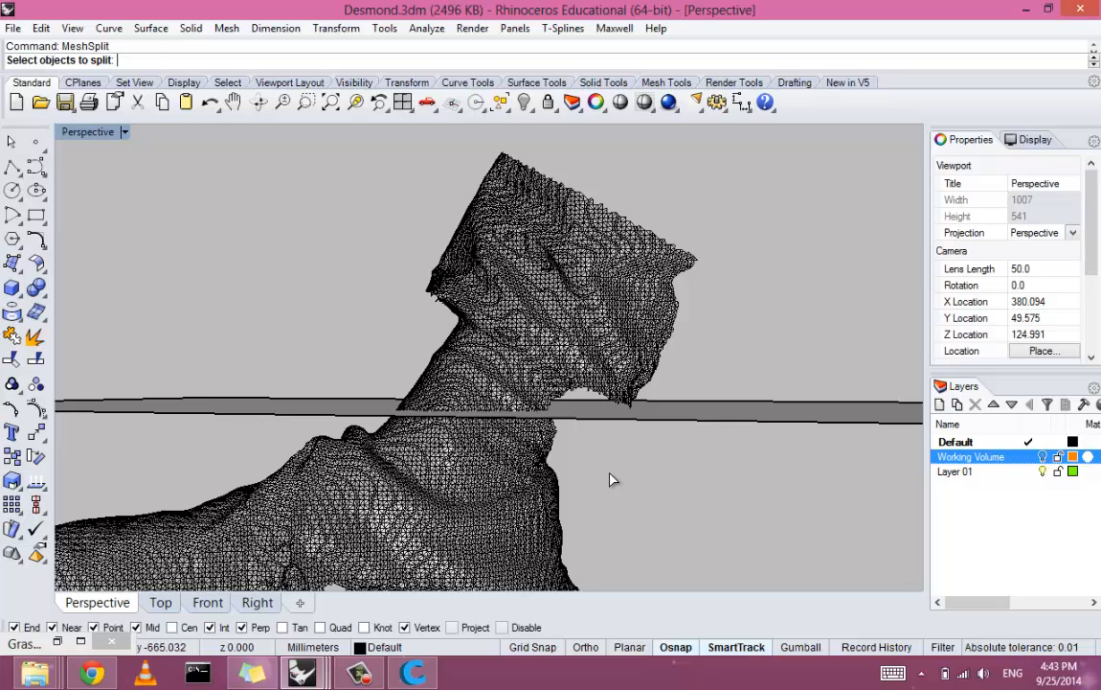
key("ctrl+a")
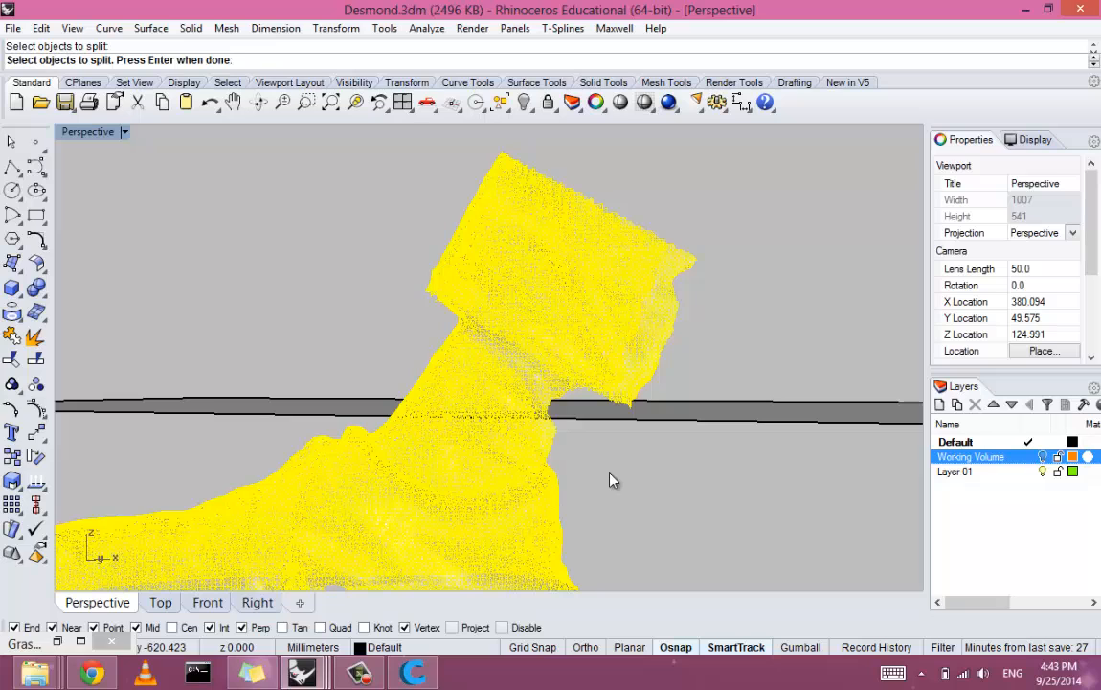
key("Return")
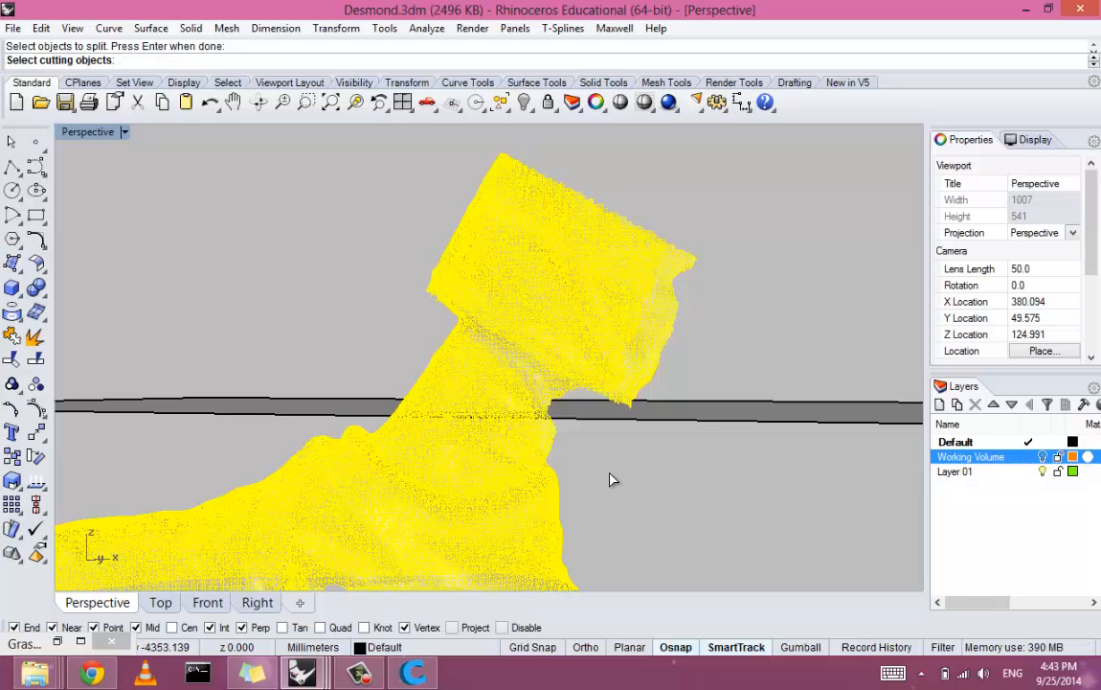
right_click_drag(613, 479, 613, 479)
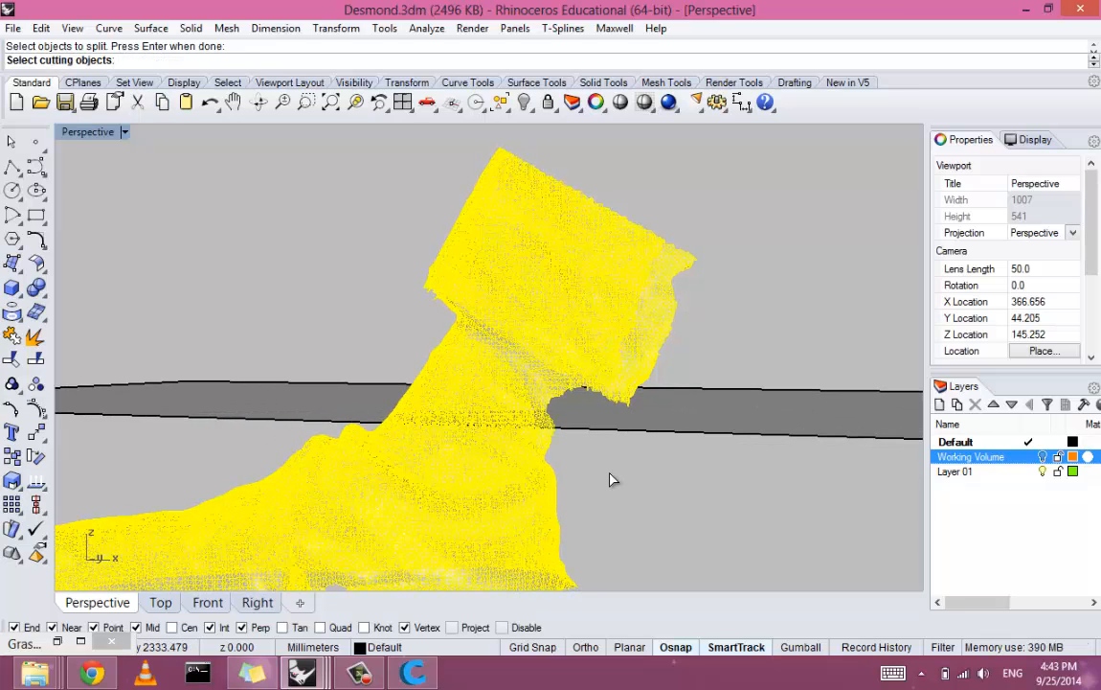
left_click(613, 479)
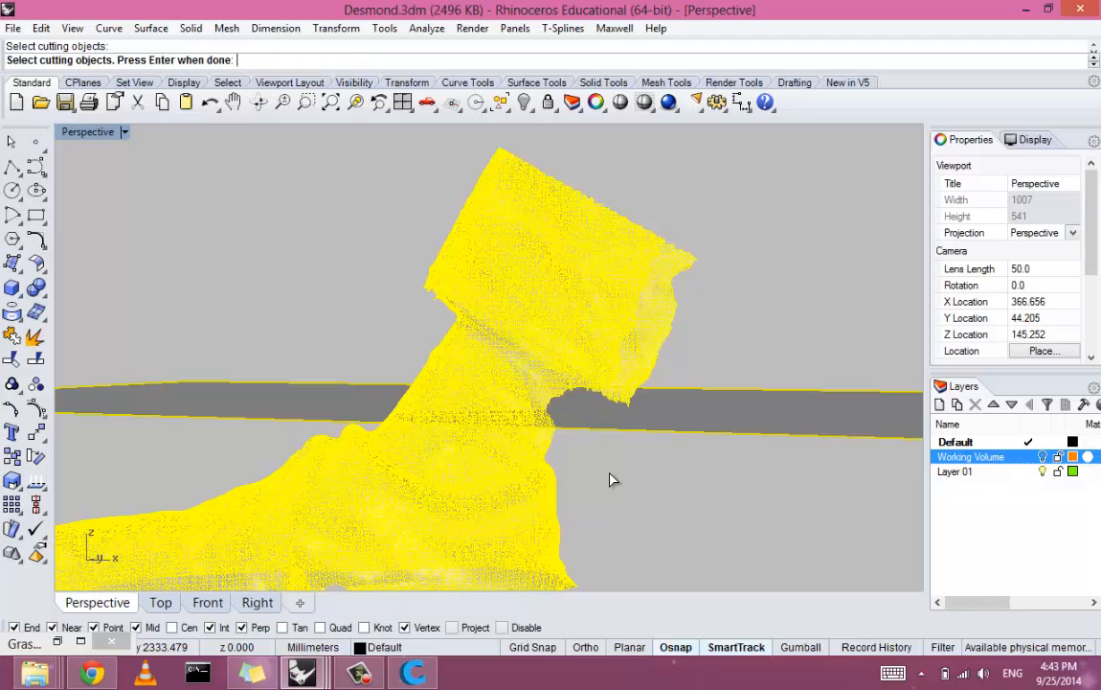
key("Return")
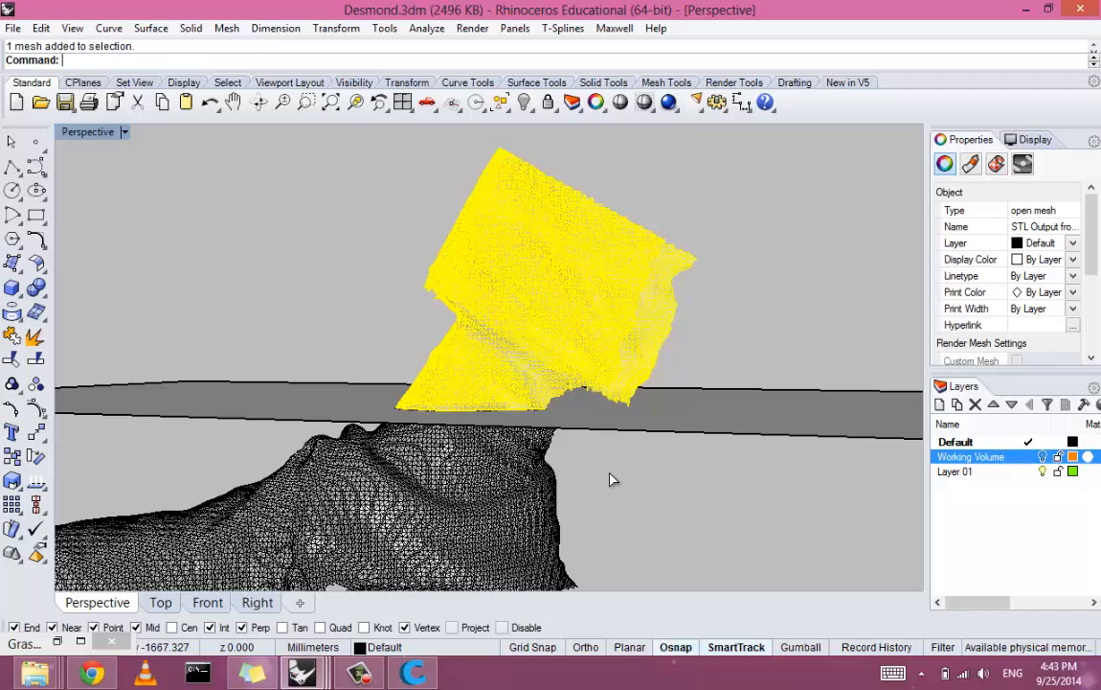
Delete the mesh piece above the cut and the cutting plane, keeping the lower shoe part
key("Delete")
mouse_move(610, 480)
right_mouse_down()
mouse_move(610, 469)
mouse_move(611, 478)
right_mouse_up()
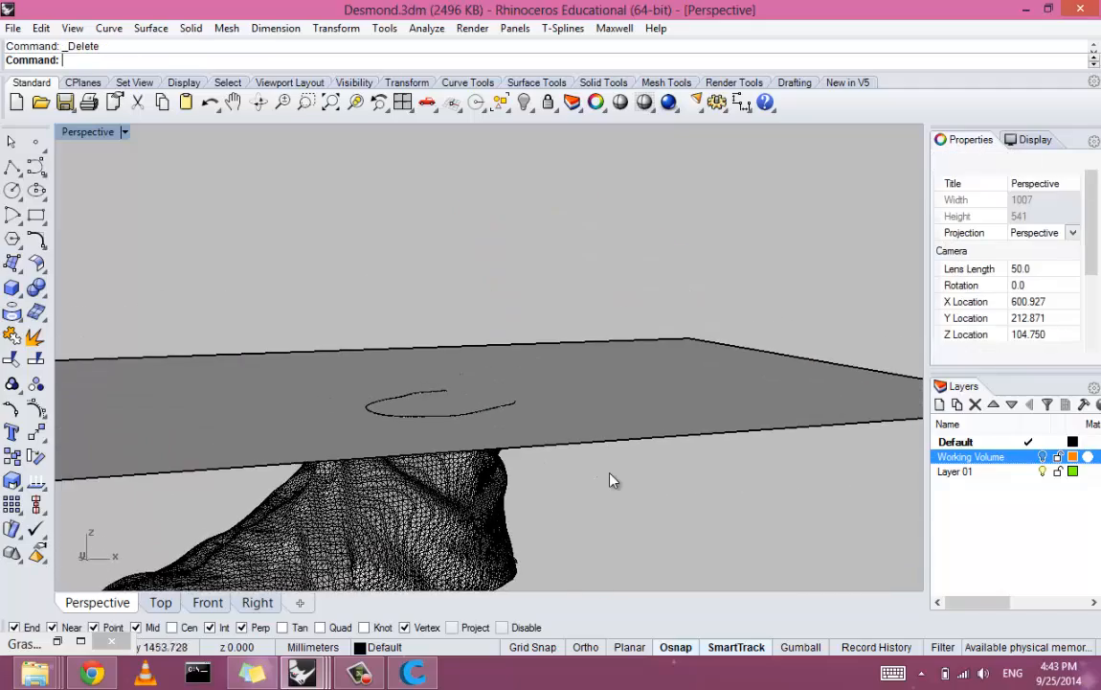
left_click(610, 479)
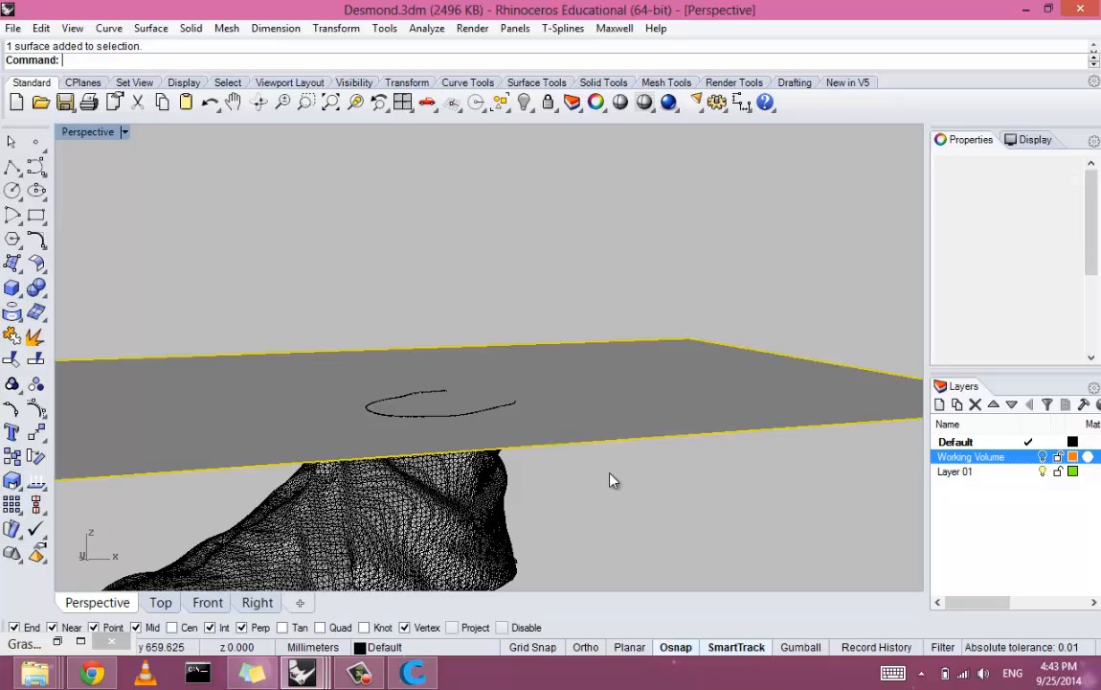
key("Delete")
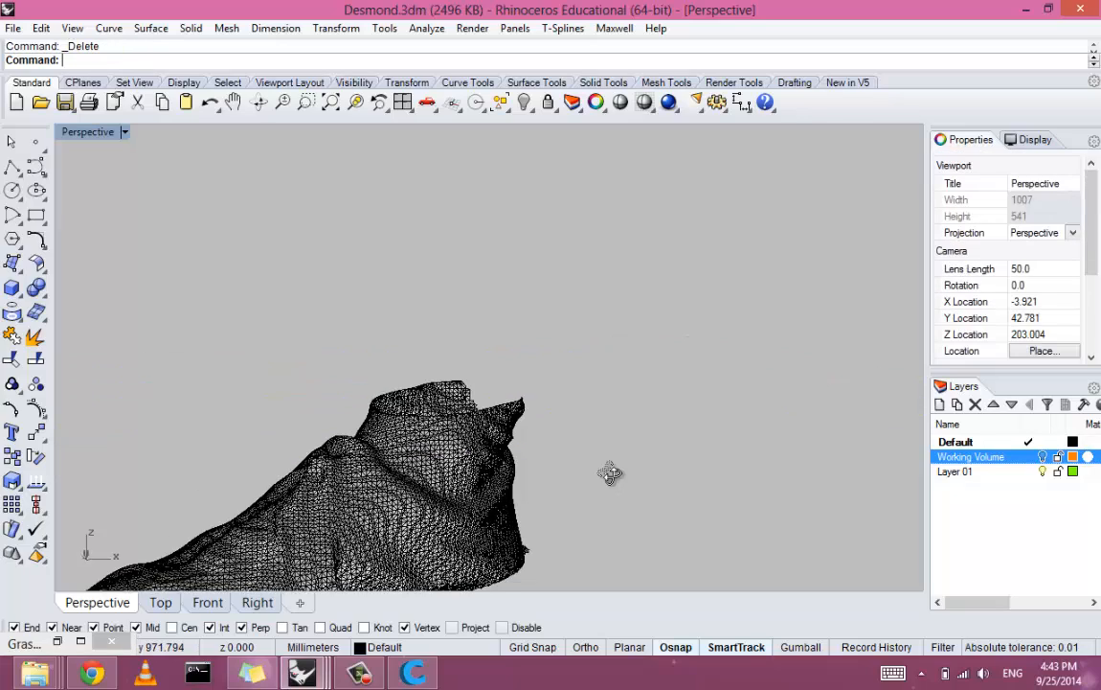